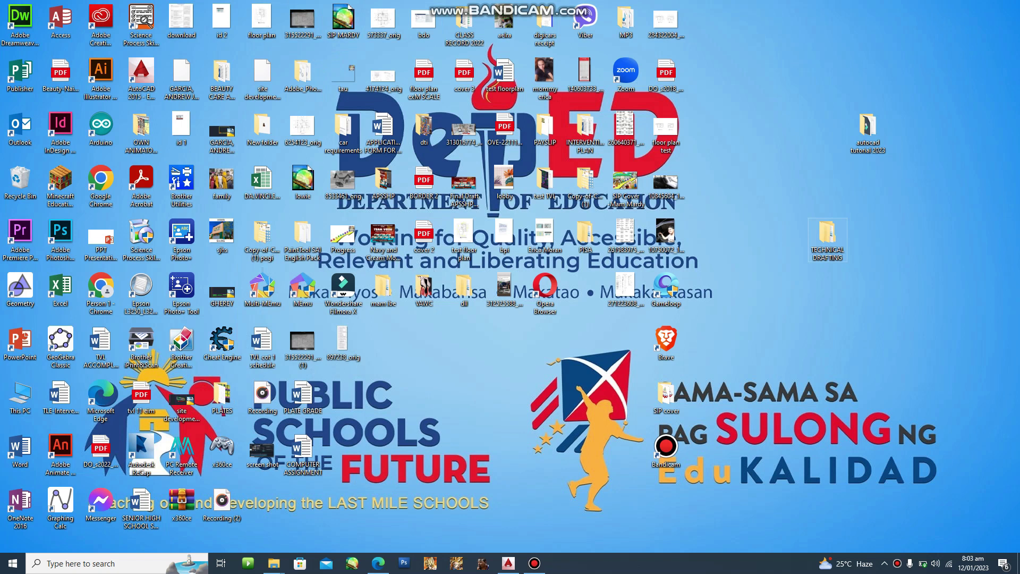
Step: Open the TECHNICAL DRAFTING folder and go into its 11-DA VINCI subfolder
key("Return")
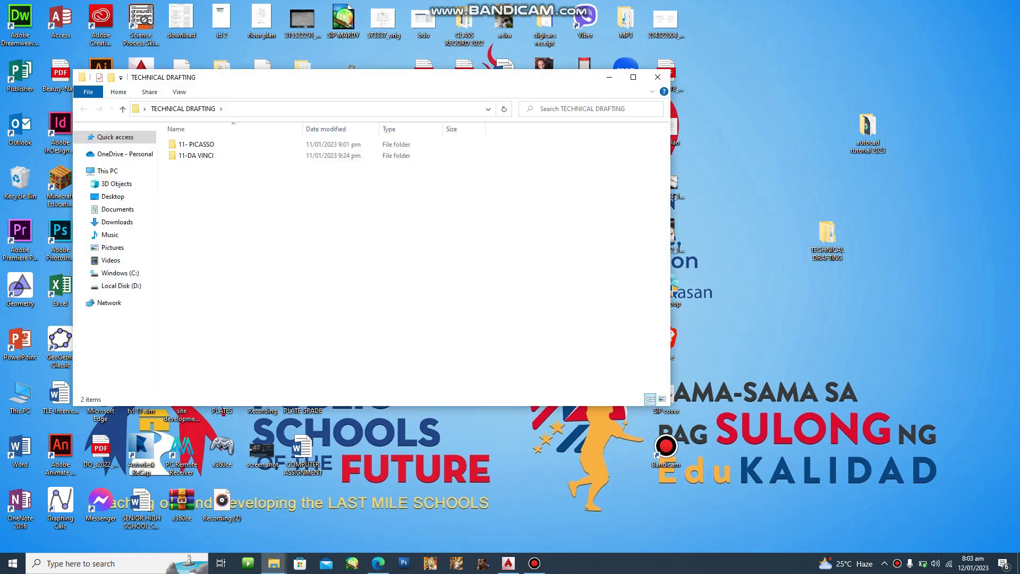
key("Down")
key("Down")
key("Return")
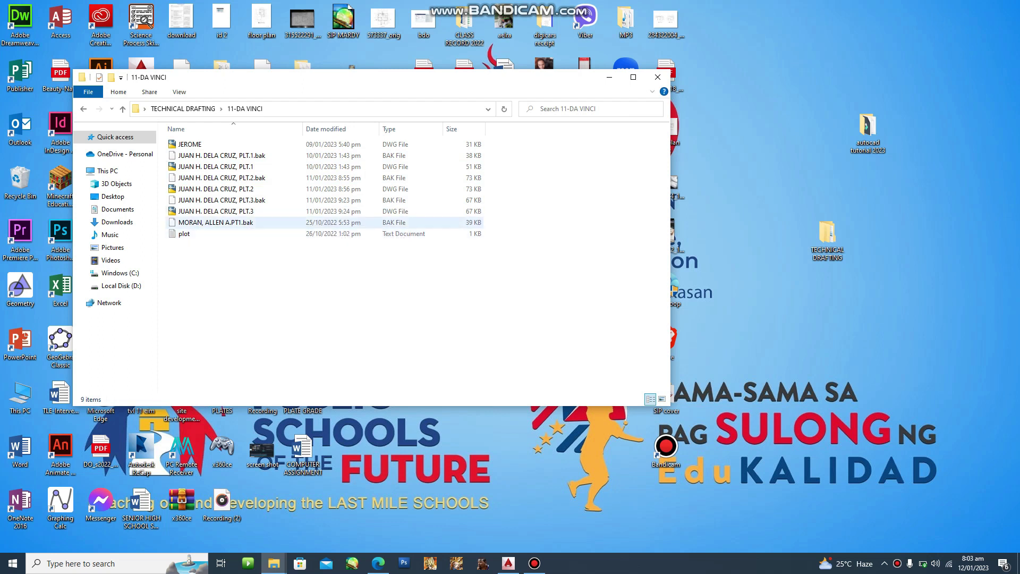
Step: Duplicate the PLT.3 drawing file, rename the copy's plate number to PLT.4, and open it in AutoCAD
left_click(216, 211)
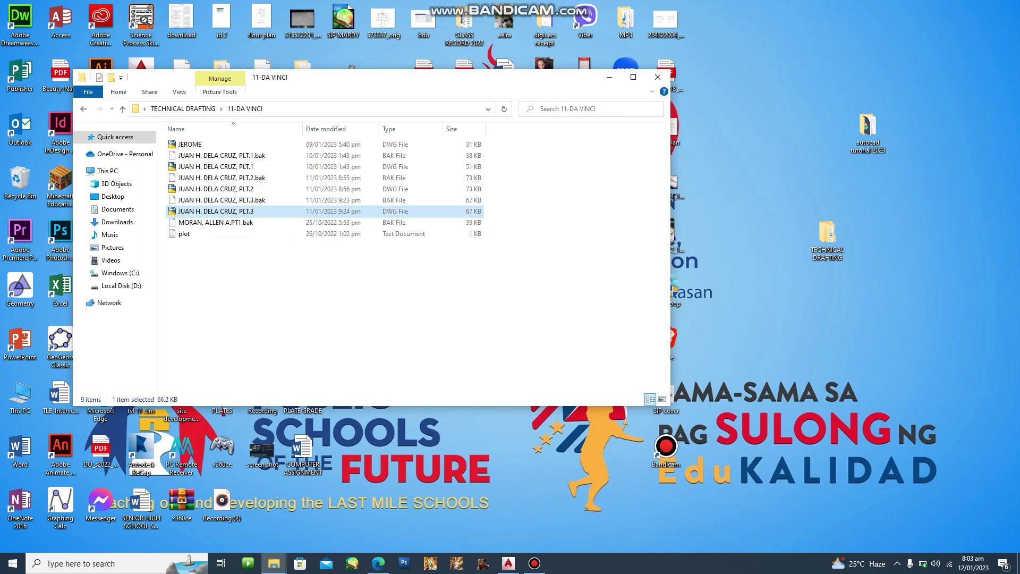
key("ctrl+space")
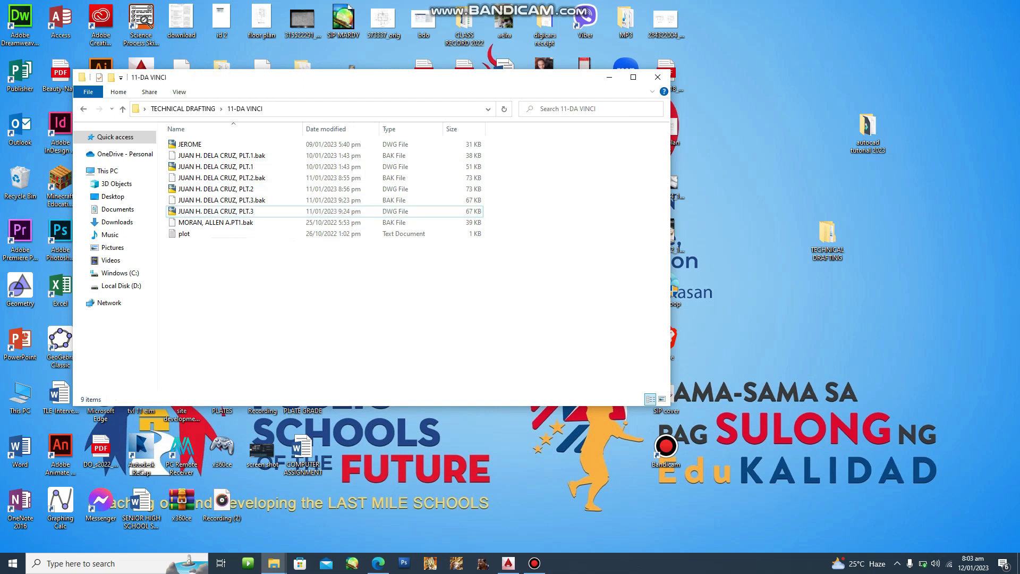
key("ctrl+v")
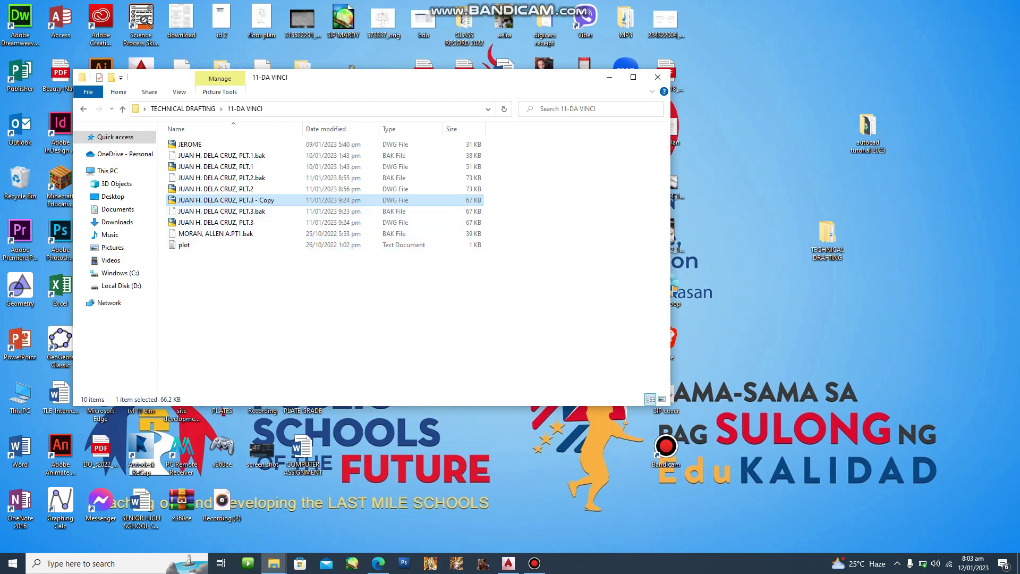
key("F2")
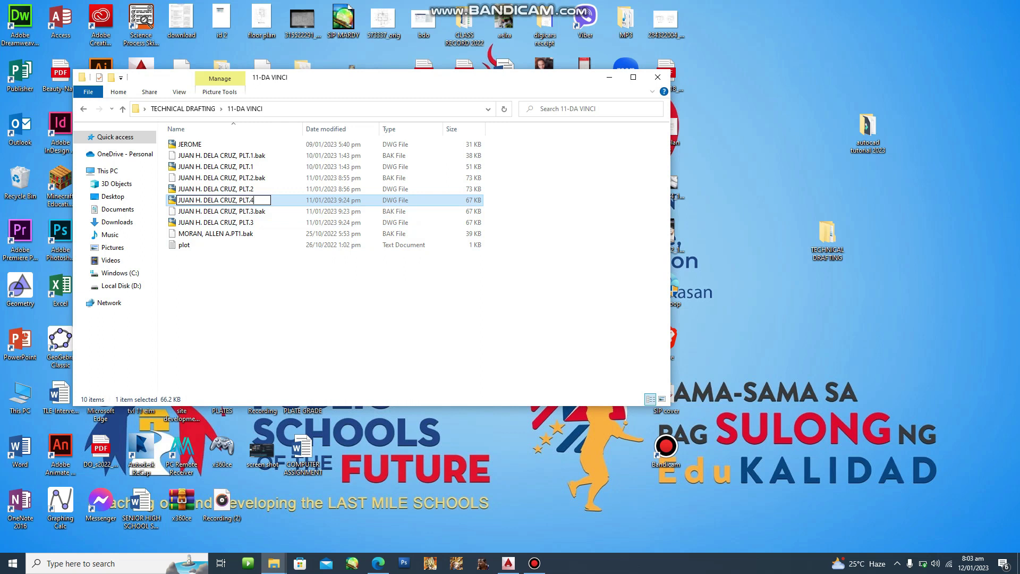
key("Return")
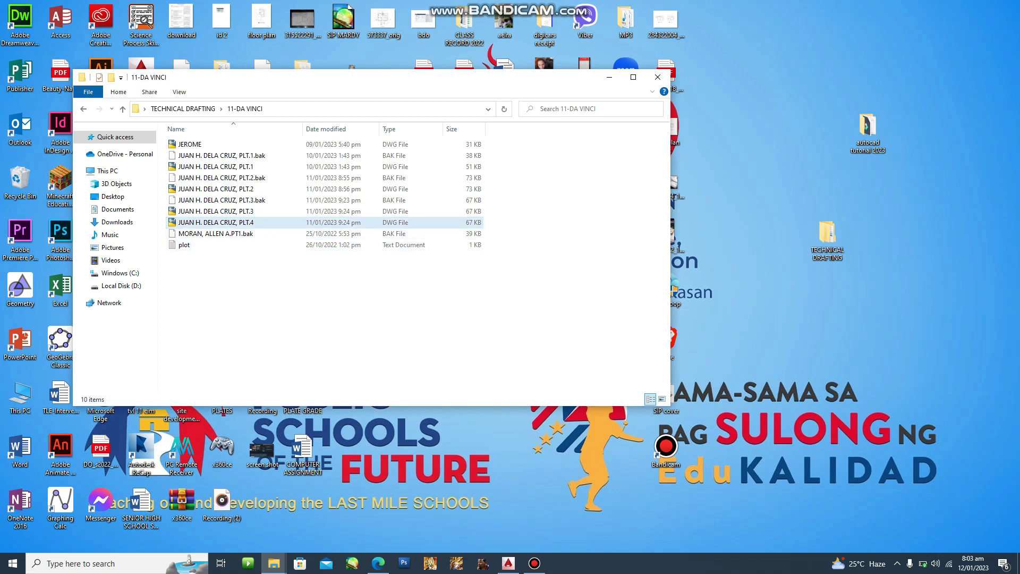
key("Return")
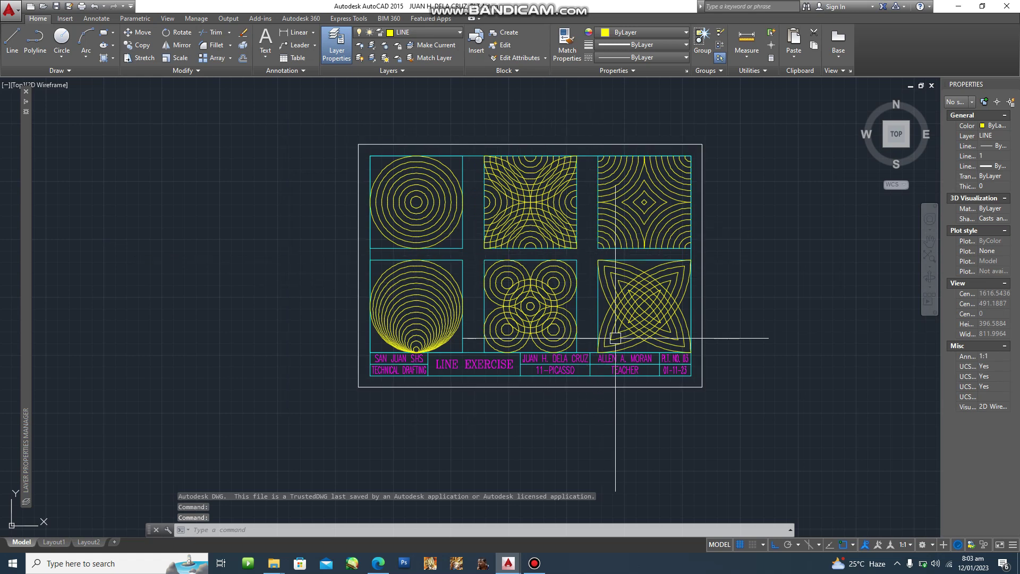
Step: Change the title block's plate number to PLT. NO. 04 and its date to 01-12-23
scroll(685, 359, "up", 6)
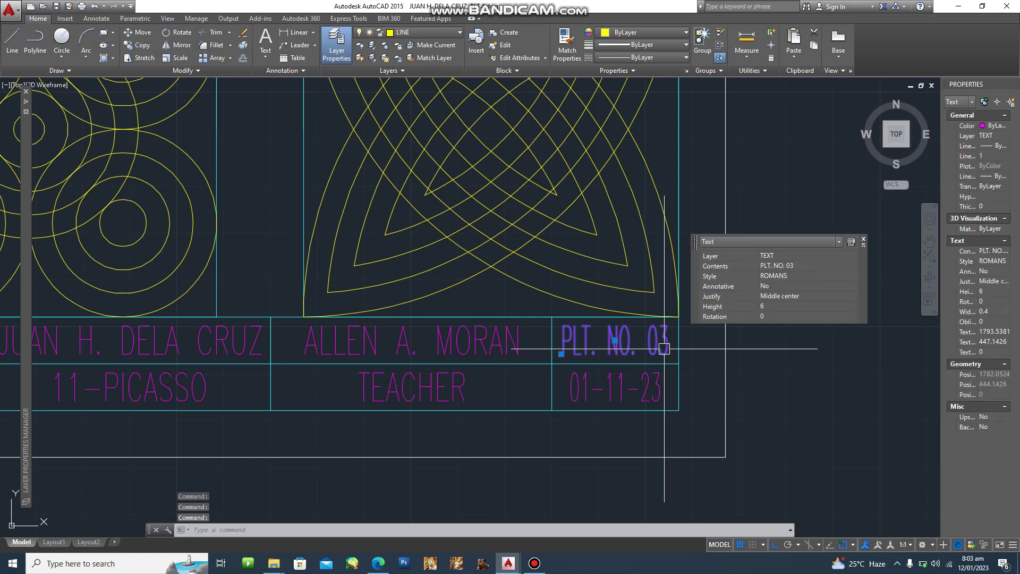
key("Escape")
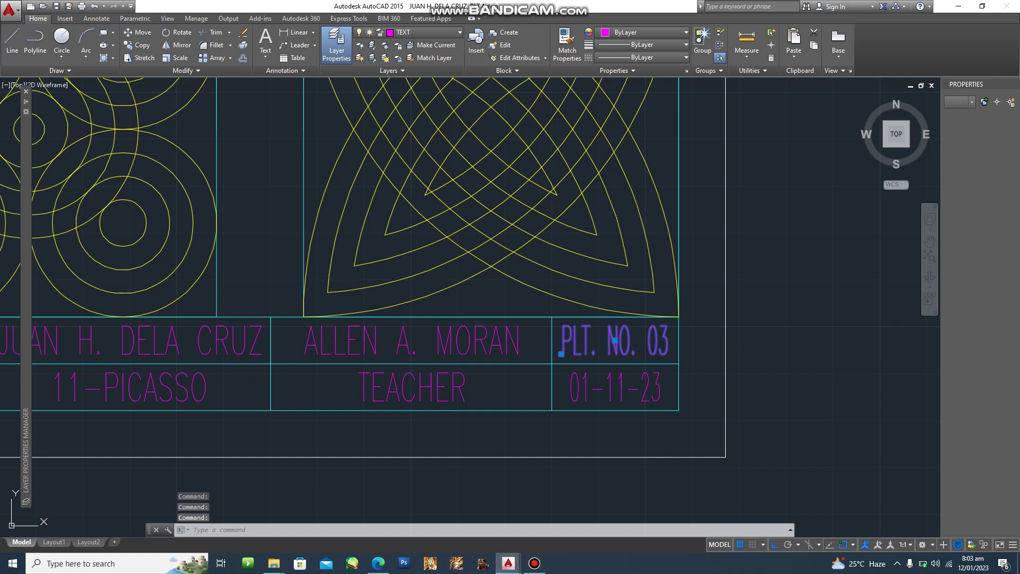
double_click(615, 343)
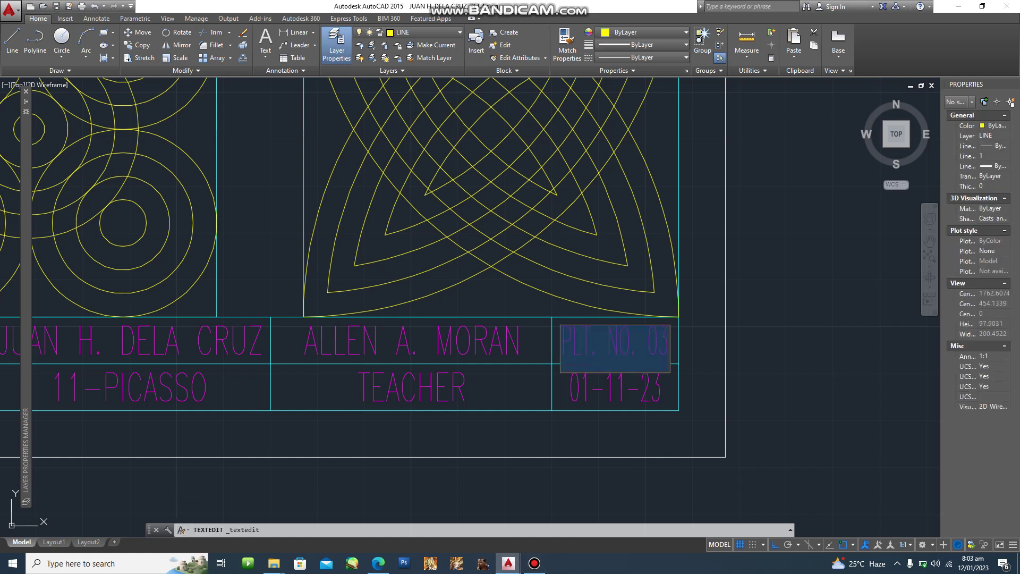
left_click(657, 345)
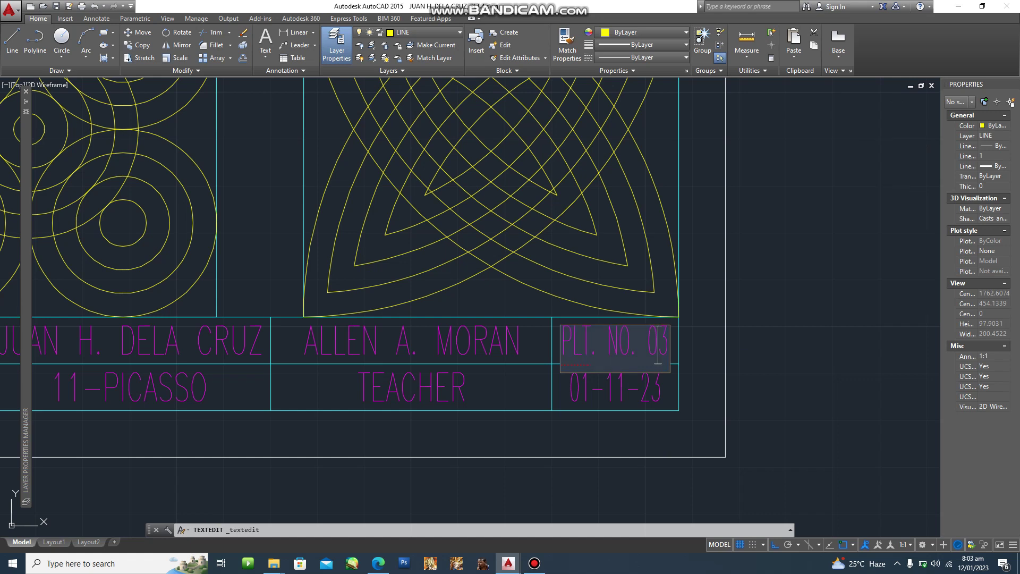
key("BackSpace")
type("4")
key("Return")
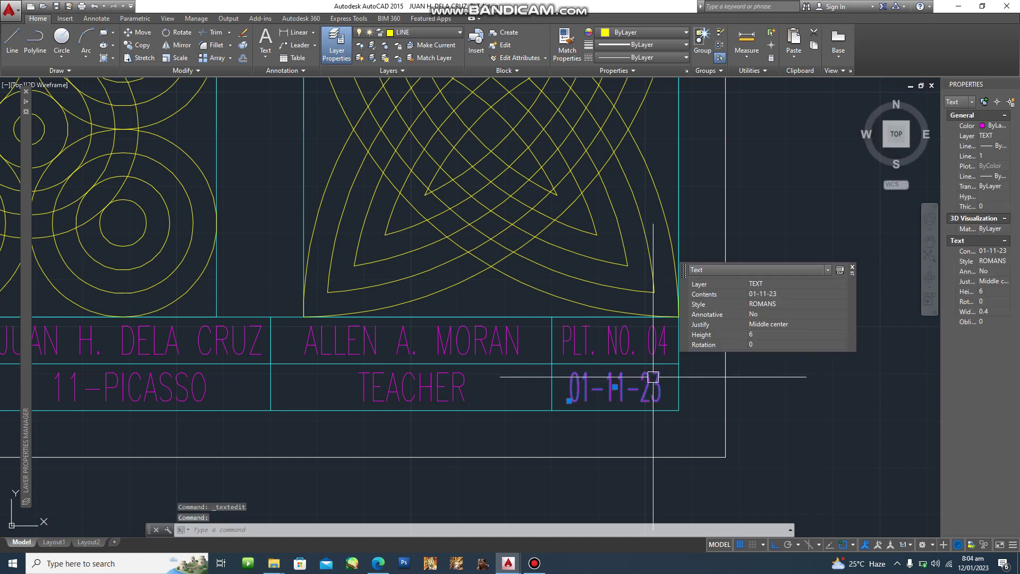
double_click(615, 386)
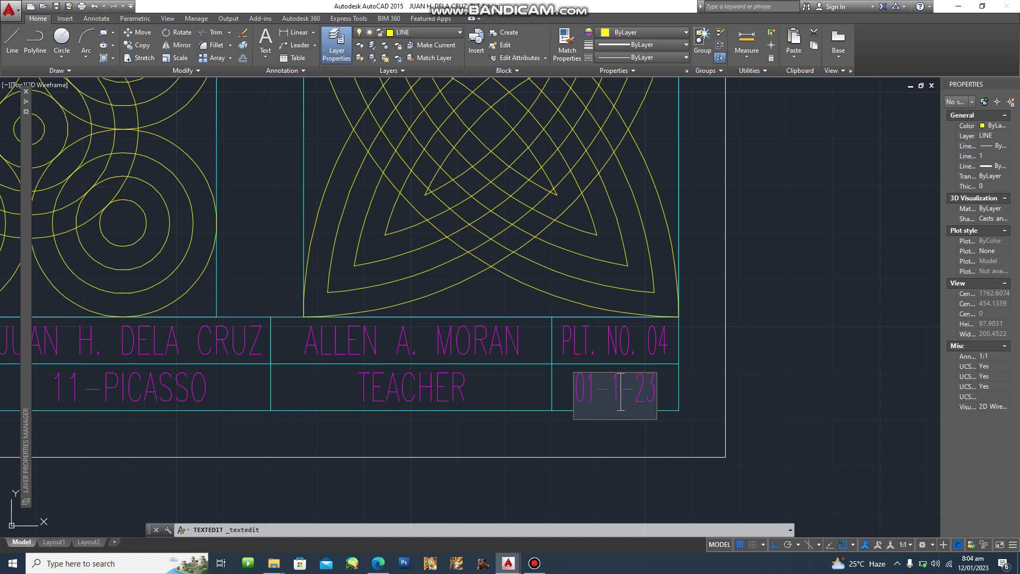
key("Return")
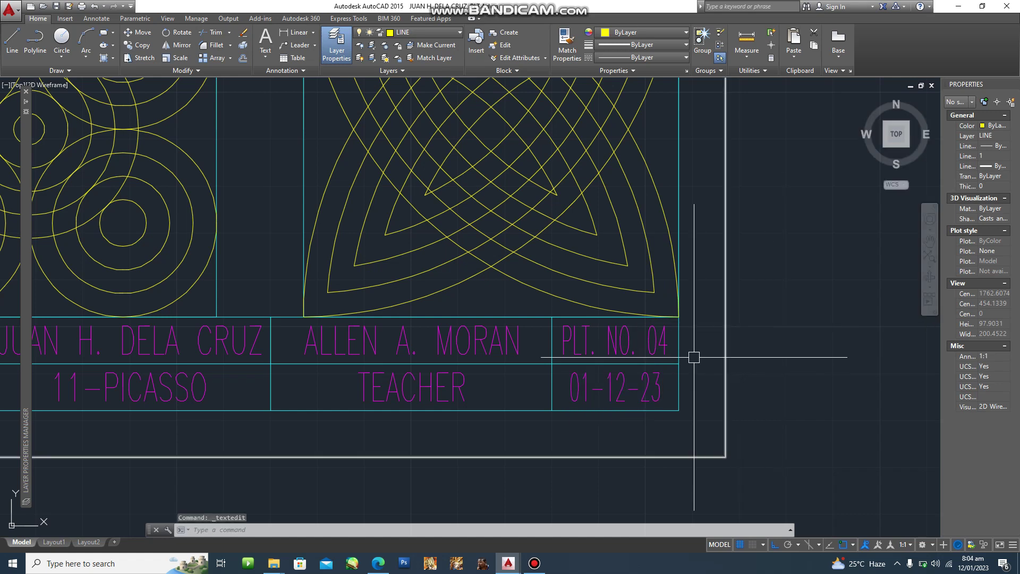
Step: Switch to the browser to examine the reference patterns in PLATE 04-Model.pdf, and return to the AutoCAD drawing
scroll(752, 353, "down", 5)
scroll(569, 300, "up", 2)
middle_click_drag(193, 258, 300, 323)
scroll(445, 248, "up", 3)
scroll(447, 250, "down", 3)
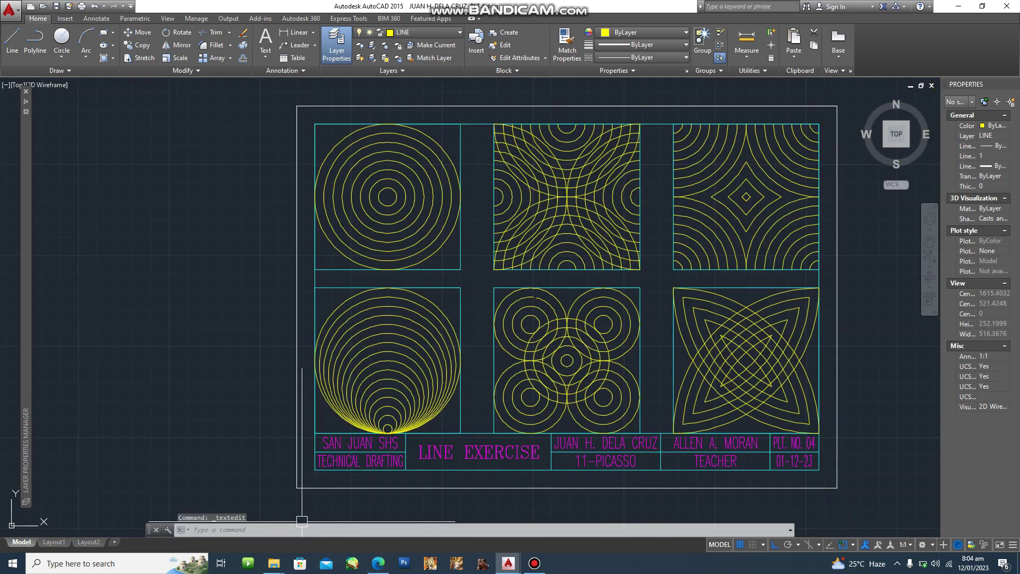
key("alt+Tab")
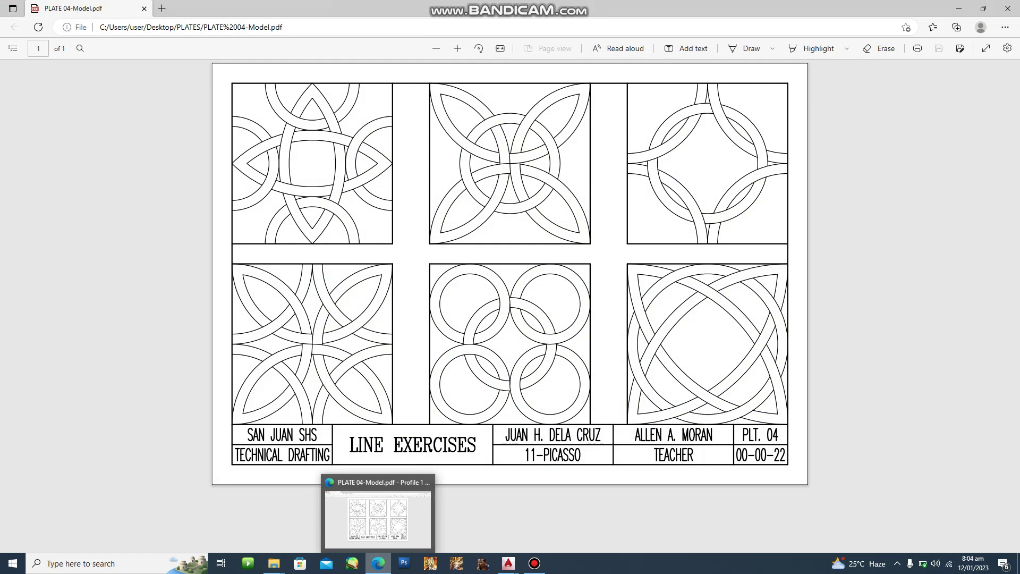
left_click(377, 563)
Step: Erase the concentric circles inside the upper-left square of the plate
middle_click_drag(455, 266, 467, 335)
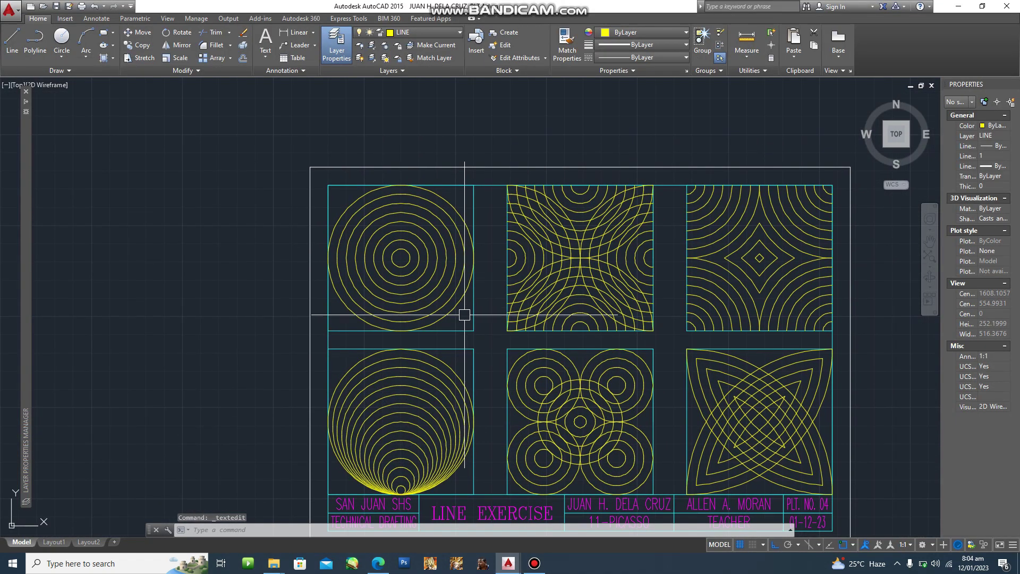
left_click(464, 315)
left_click(383, 227)
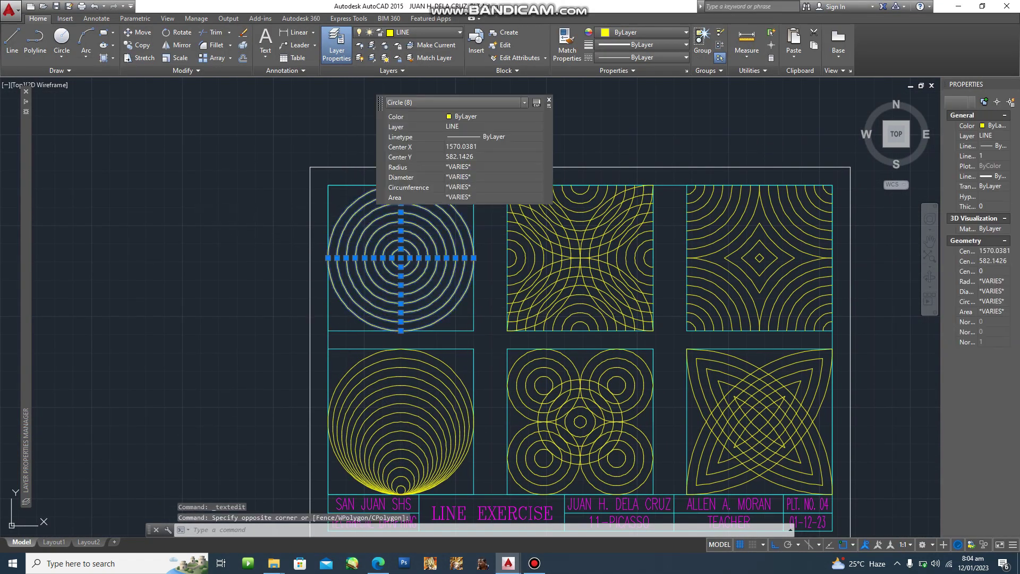
key("Delete")
Step: Erase all the overlapping arcs inside the upper-middle square, keeping the square's outline
scroll(509, 196, "up", 2)
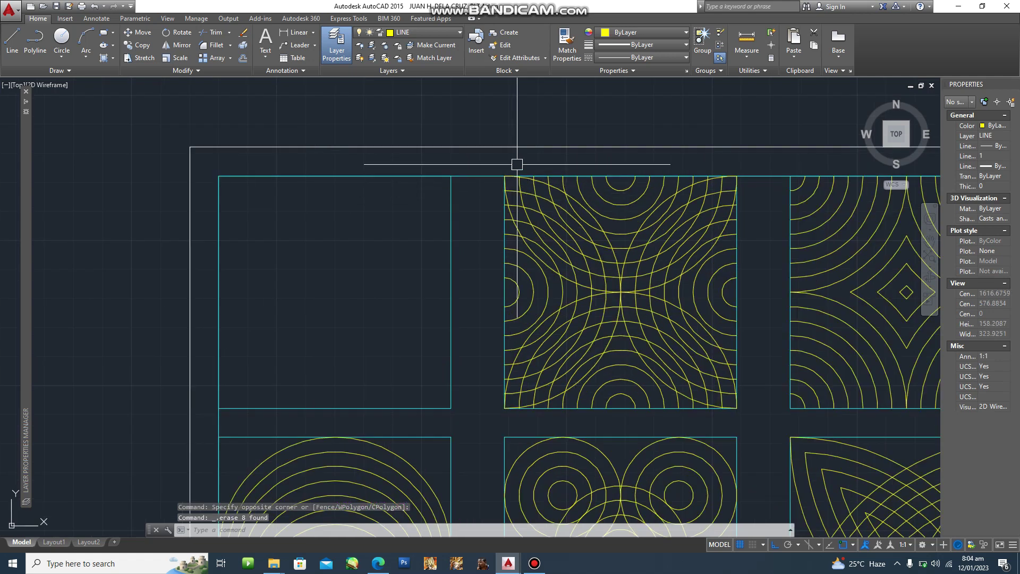
scroll(727, 292, "up", 3)
left_click(735, 289)
scroll(365, 193, "down", 2)
scroll(467, 307, "up", 2)
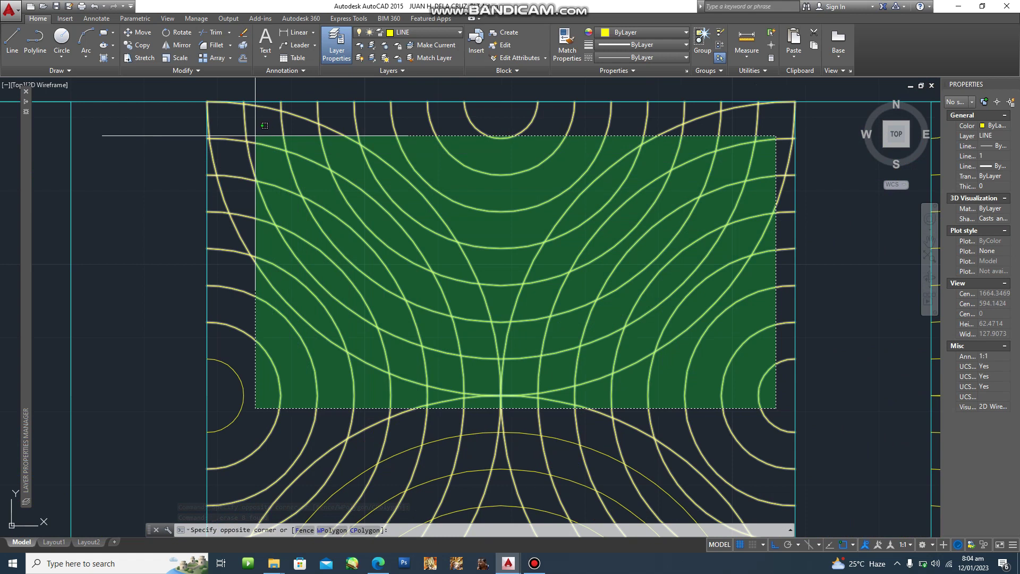
left_click(256, 136)
key("Delete")
scroll(337, 241, "down", 4)
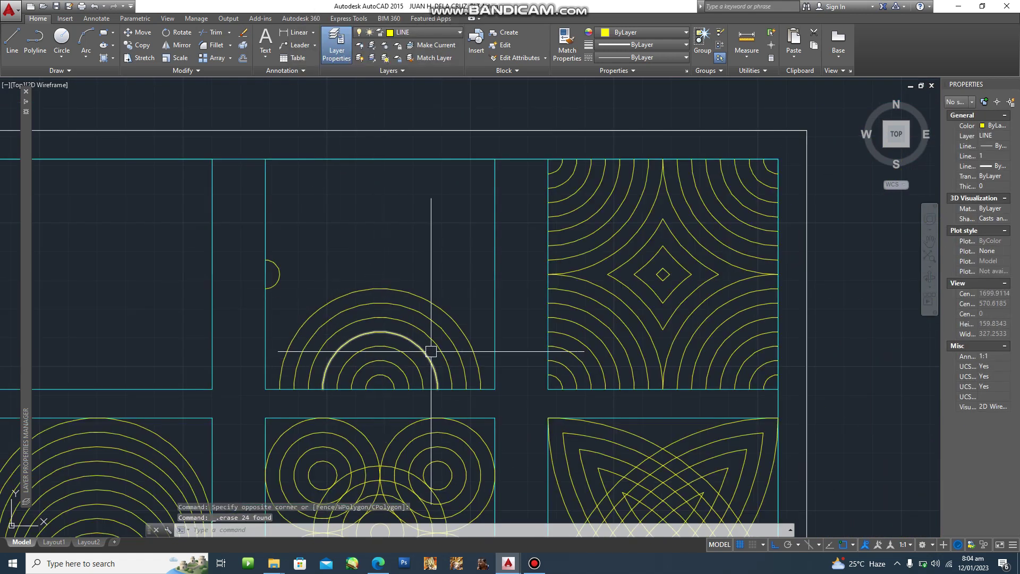
left_click(487, 381)
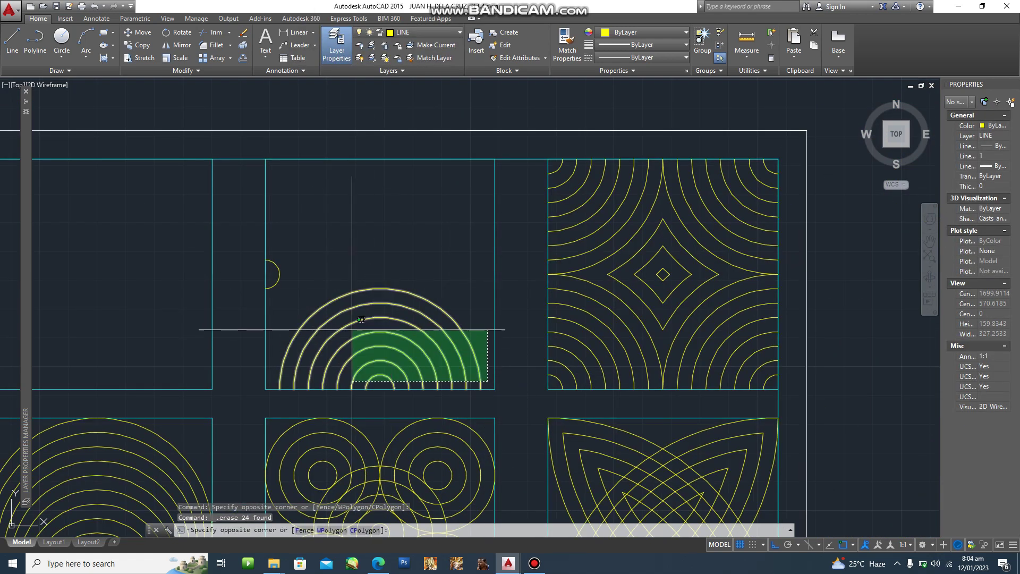
left_click(273, 234)
key("Delete")
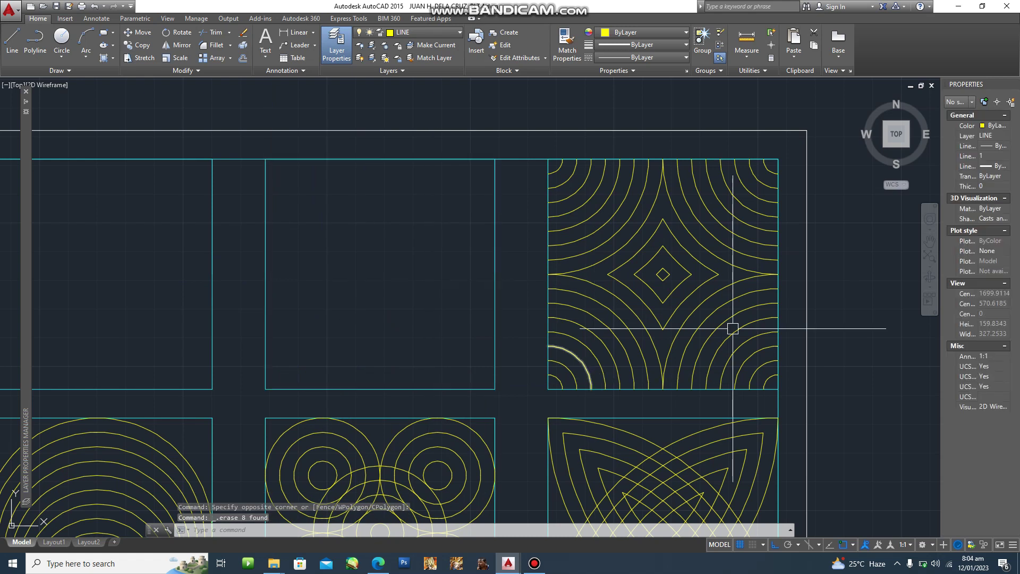
Step: Erase all the corner arcs and the central diamond shapes inside the upper-right square, keeping its outline
scroll(732, 329, "up", 3)
left_click(819, 378)
scroll(758, 314, "down", 3)
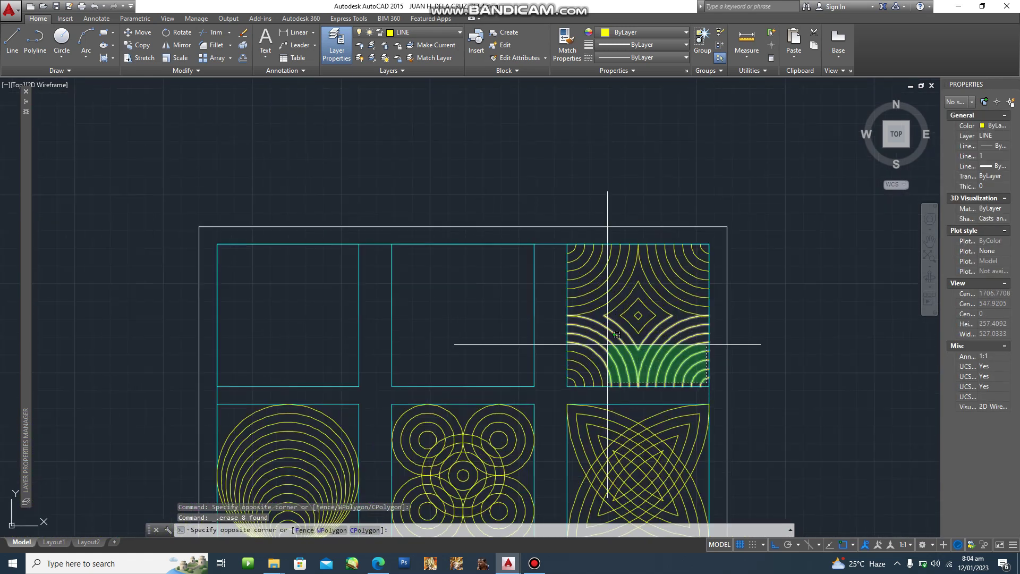
scroll(590, 239, "up", 5)
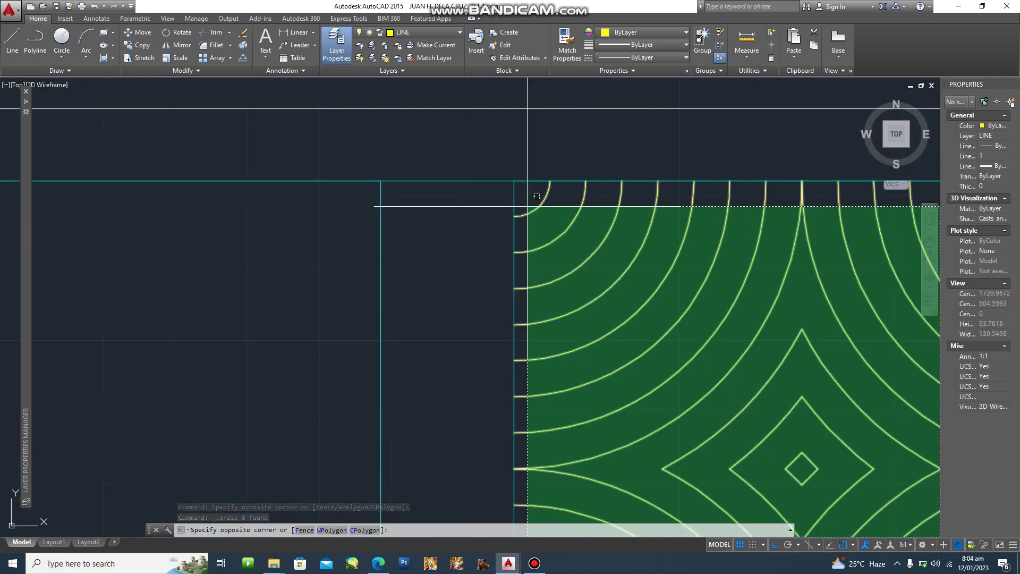
left_click(527, 206)
key("Delete")
scroll(542, 228, "down", 4)
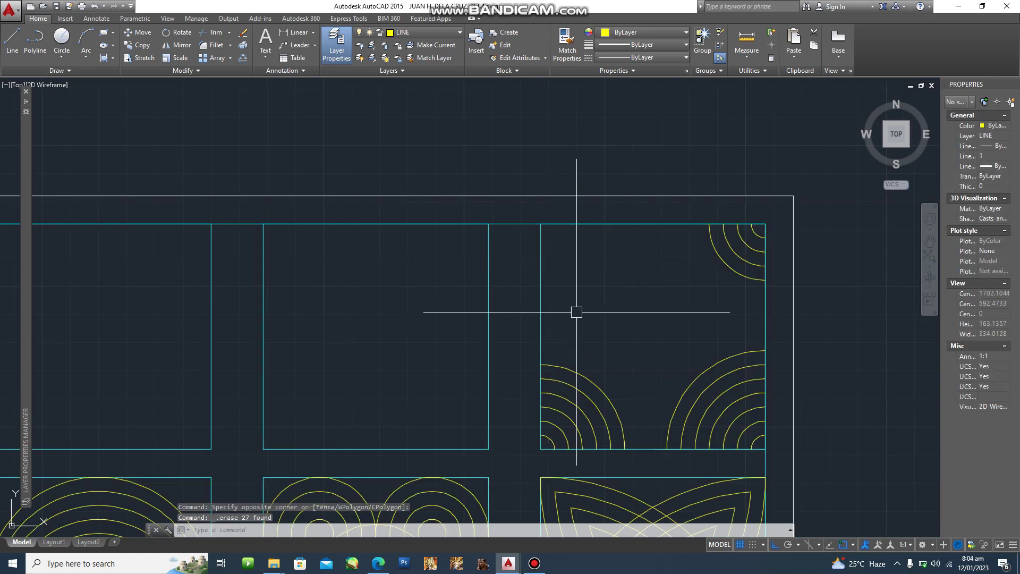
scroll(760, 441, "up", 4)
left_click(744, 423)
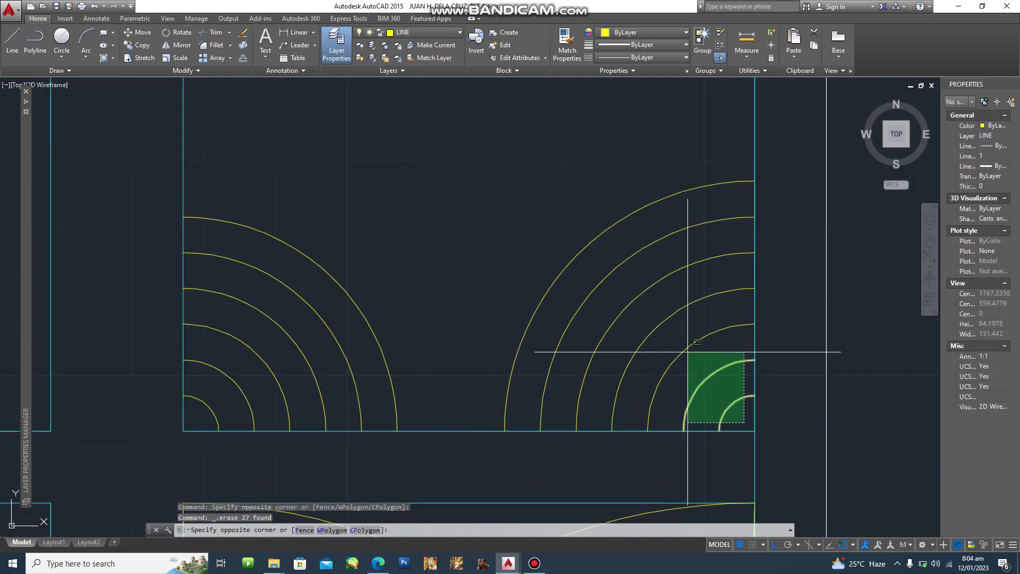
scroll(592, 276, "down", 4)
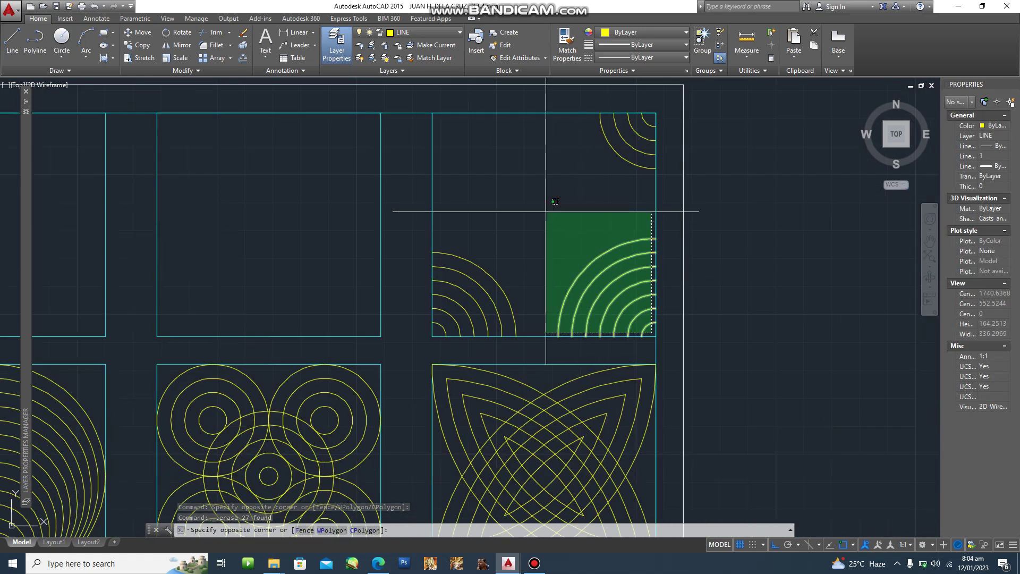
left_click(449, 121)
key("Delete")
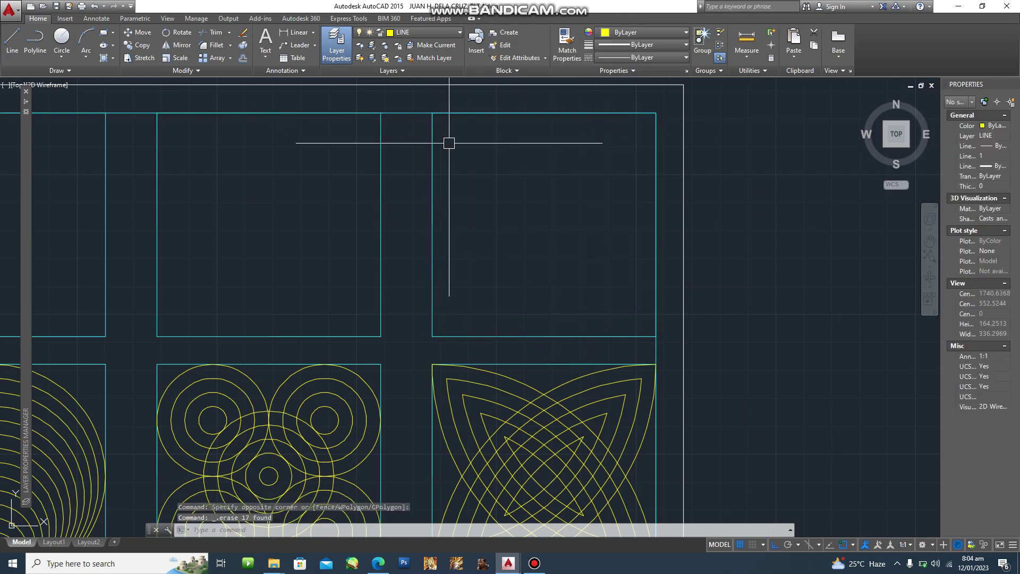
Step: Erase the larger nested circles inside the lower-left square of the plate
scroll(449, 143, "down", 3)
left_click(227, 417)
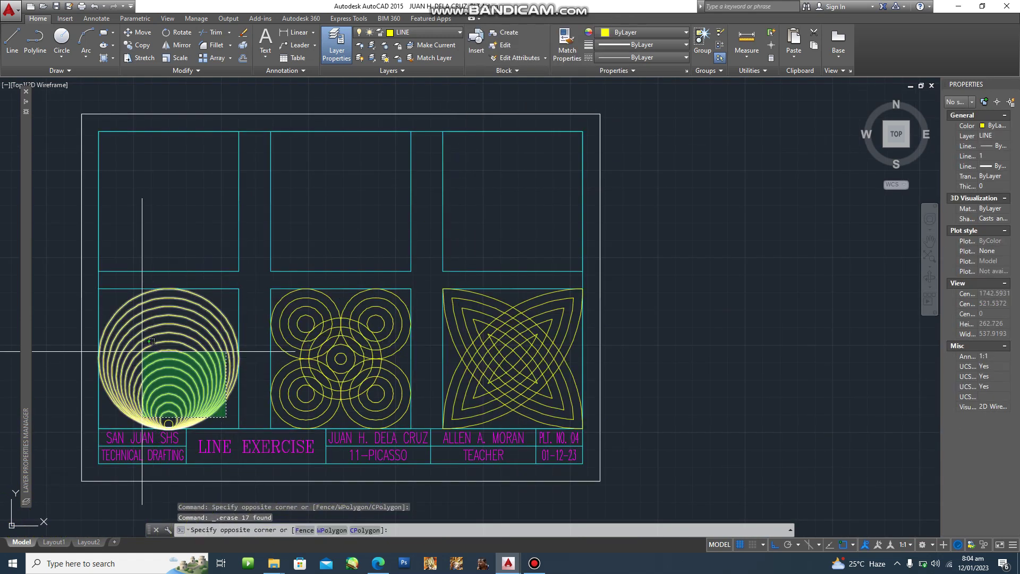
left_click(107, 311)
key("Delete")
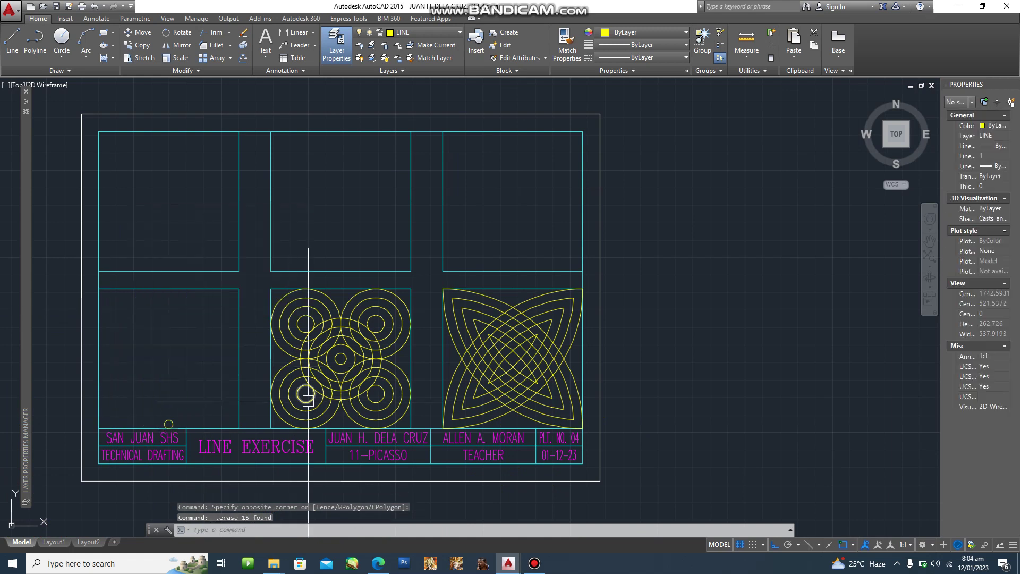
Step: Erase the groups of concentric circles inside the lower-middle square of the plate
scroll(406, 433, "up", 2)
left_click(405, 413)
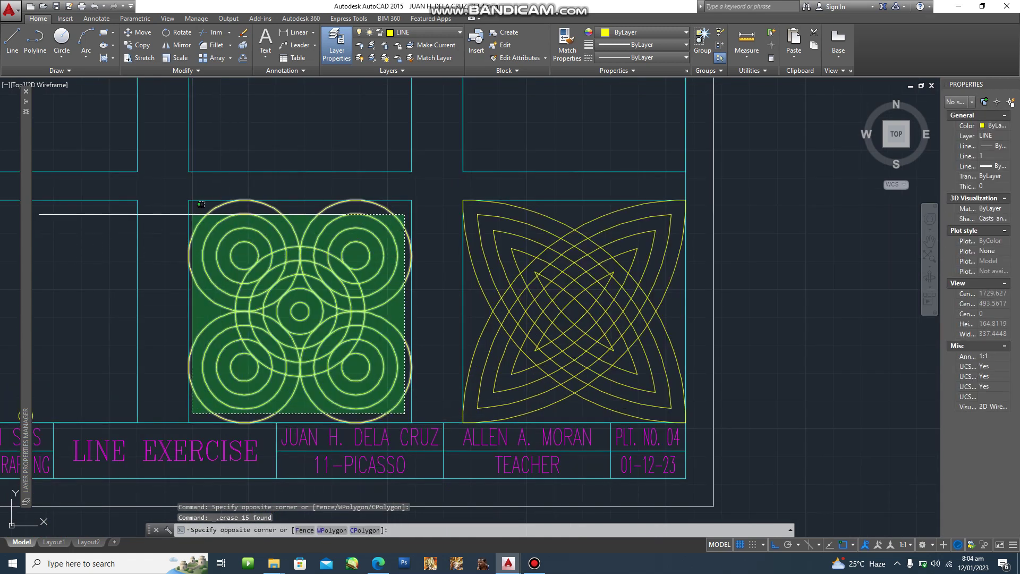
left_click(201, 204)
key("Delete")
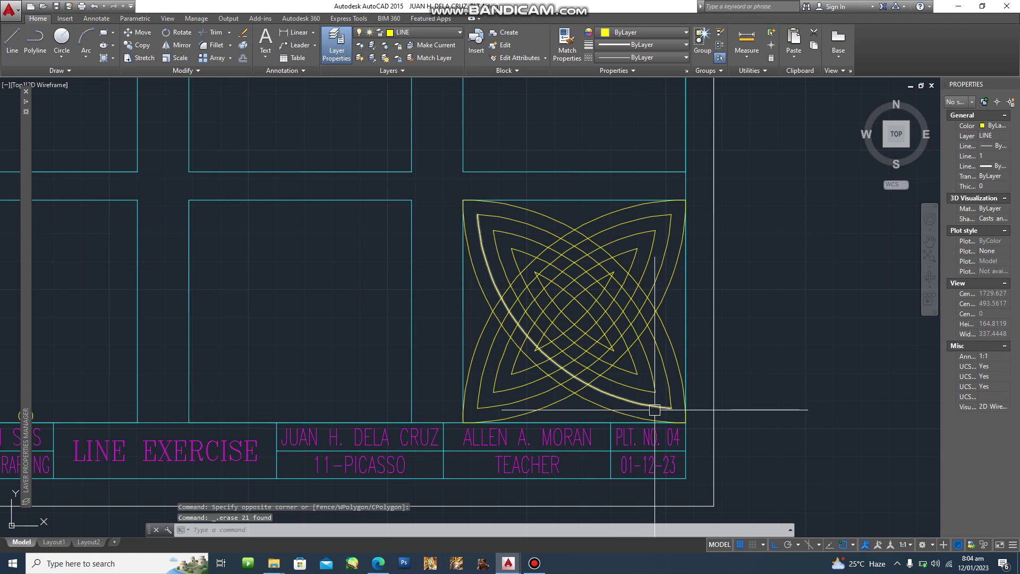
Step: Select the overlapping arcs inside the lower-right square for erasing
left_click(608, 427)
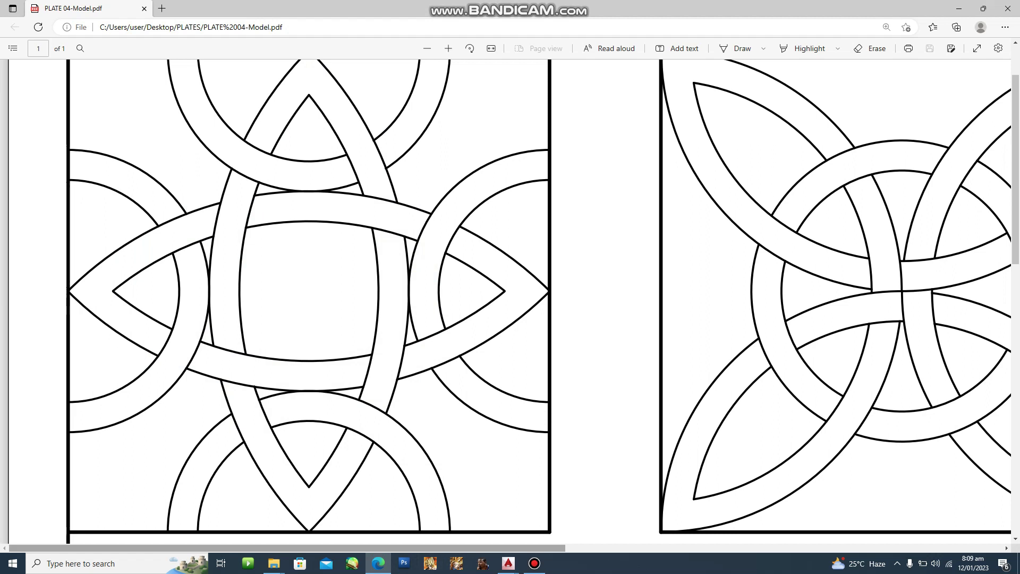
Step: Switch to the Plate 4 drawing in AutoCAD and compare the overlapping petals in the first square with the PDF reference
left_click(508, 563)
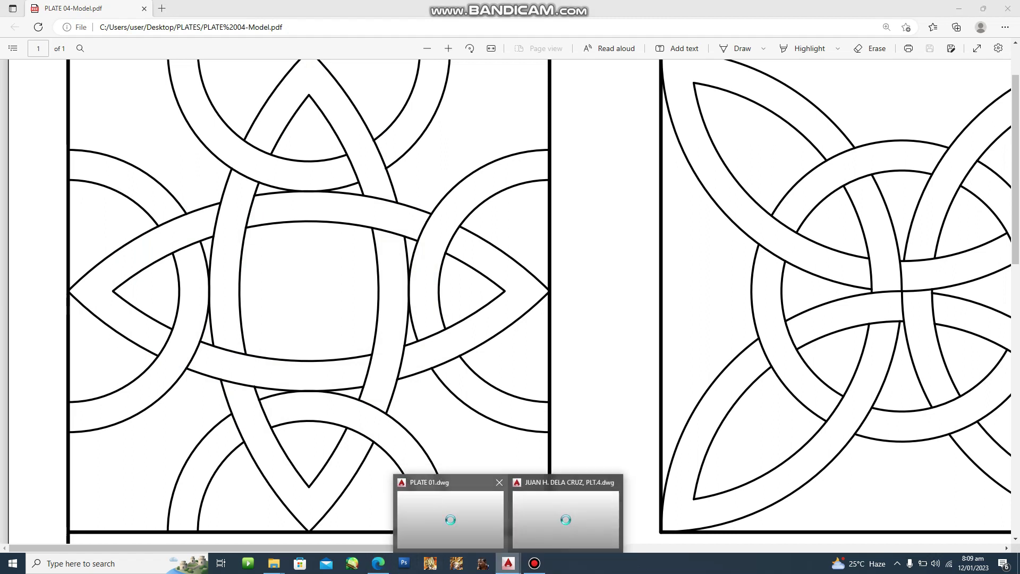
left_click(566, 512)
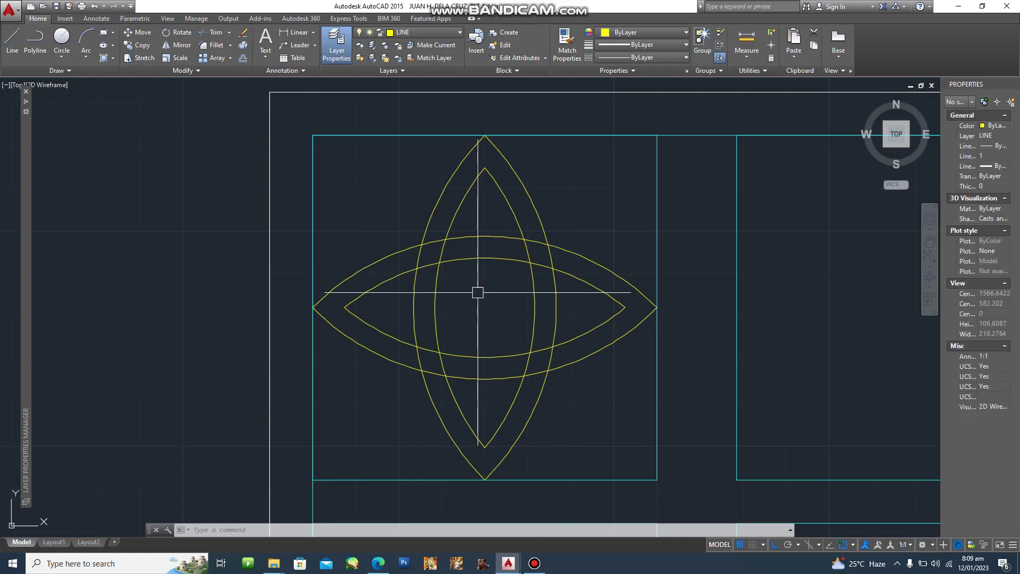
scroll(542, 291, "up", 2)
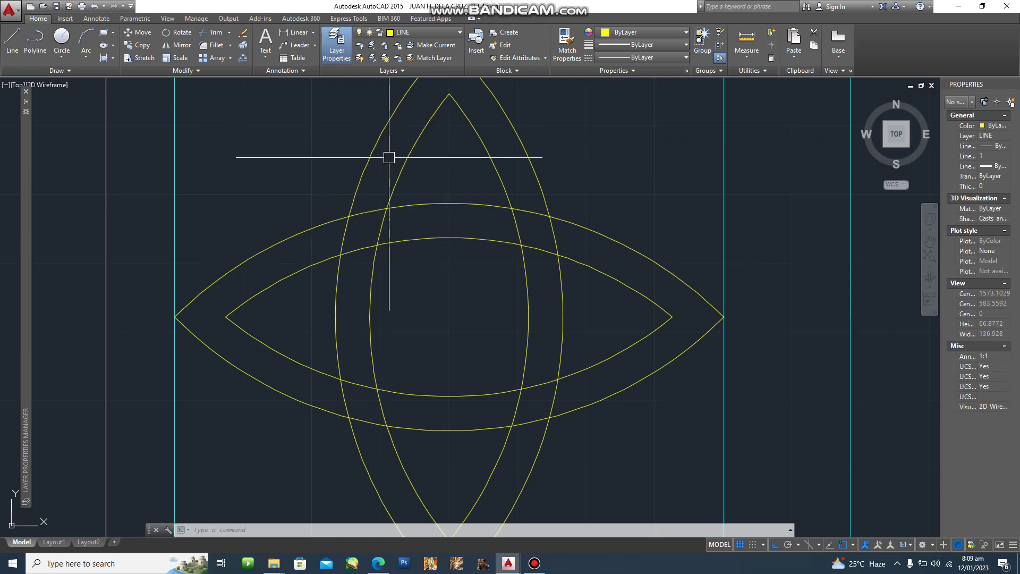
key("alt+Tab")
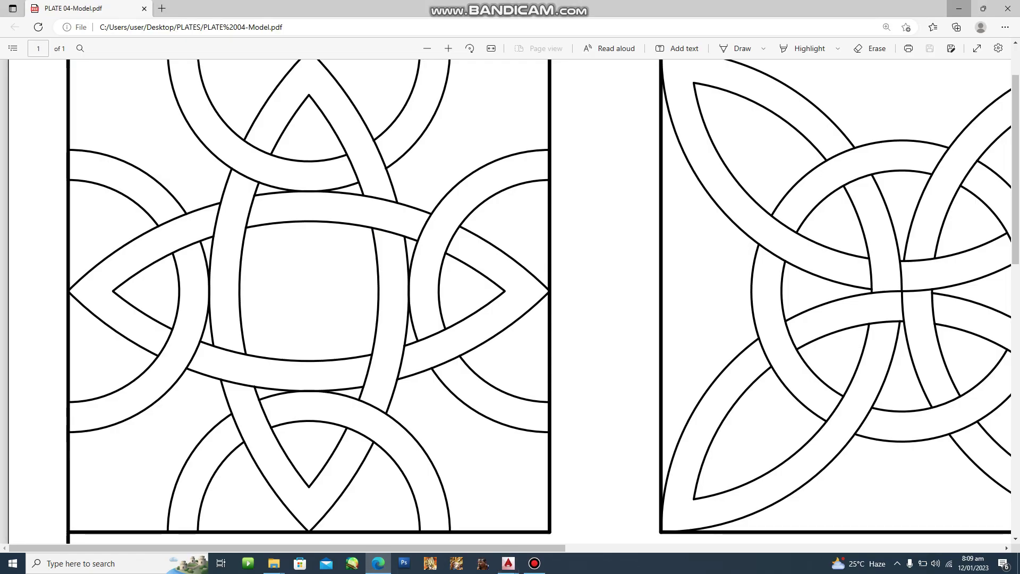
key("alt+Tab")
Step: Trim the two upper petal crossings so the vertical petal passes over at upper left and the horizontal petal passes over at upper right
key("Escape")
key("Escape")
type("tr")
key("Return")
left_click(604, 454)
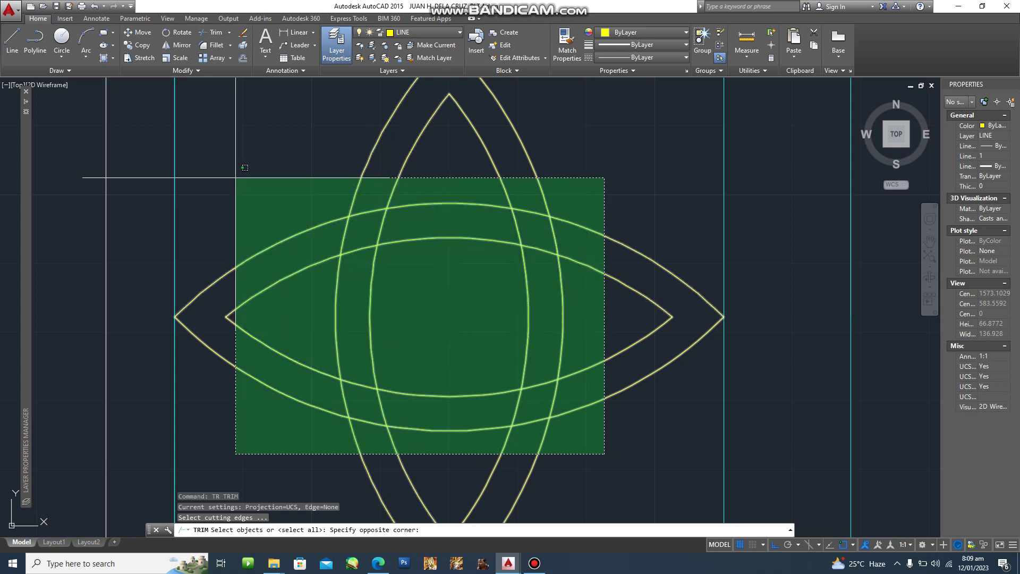
left_click(236, 178)
key("Return")
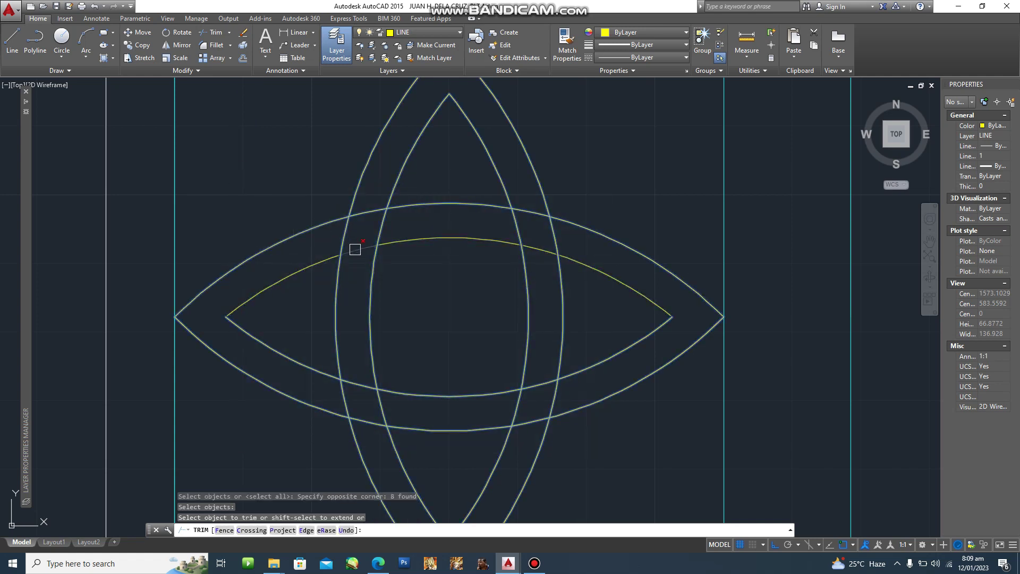
left_click(355, 249)
left_click(363, 219)
left_click(521, 225)
left_click(553, 234)
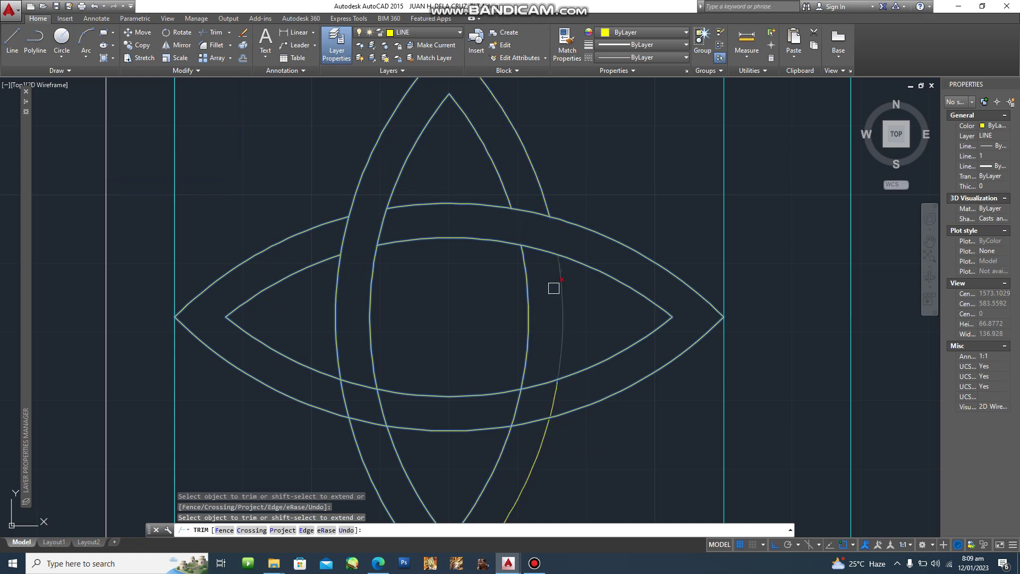
Step: Trim the two lower petal crossings so the vertical petal passes over at lower right and the horizontal petal passes over at lower left
left_click(542, 386)
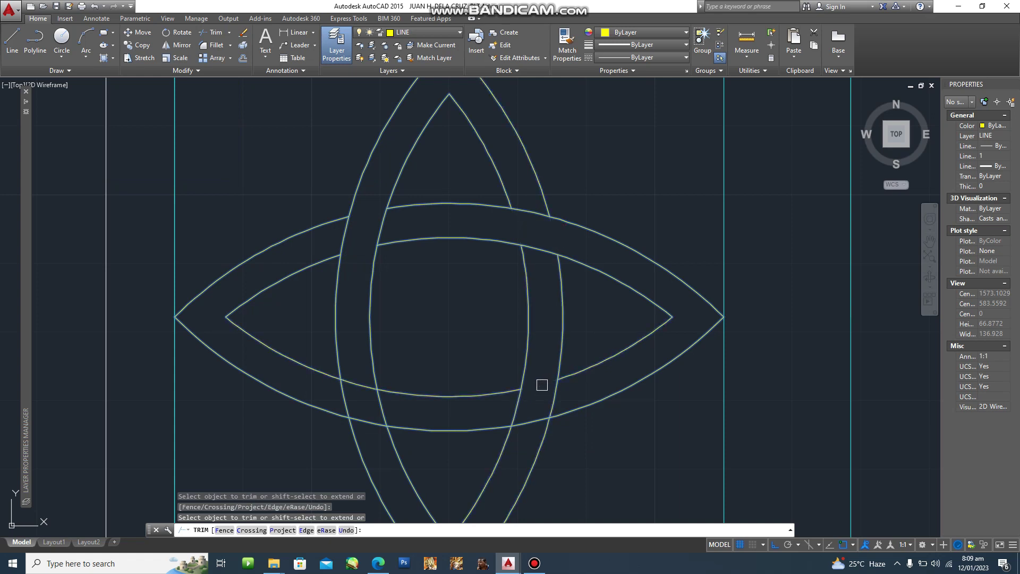
left_click(528, 422)
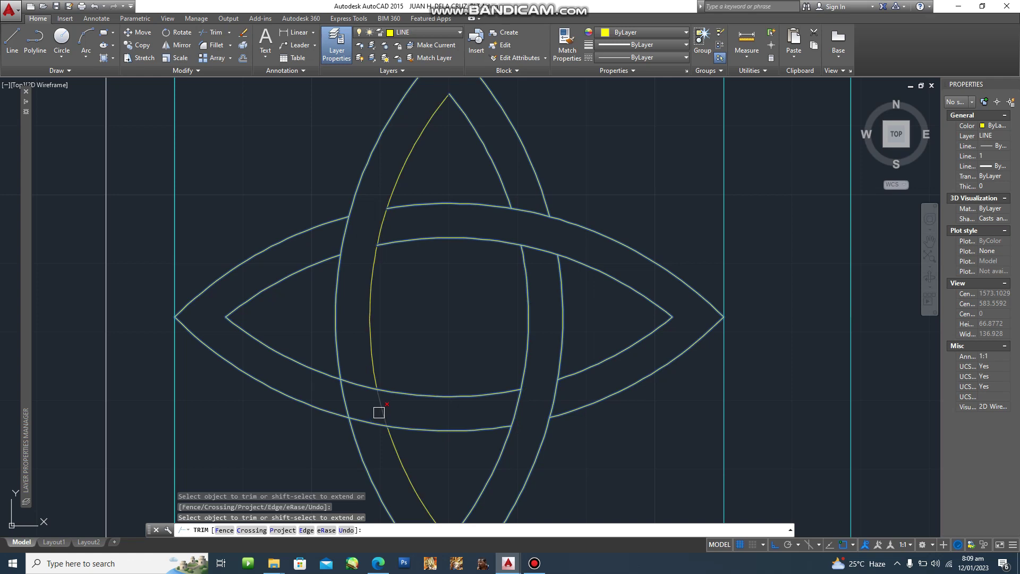
left_click(380, 407)
left_click(346, 404)
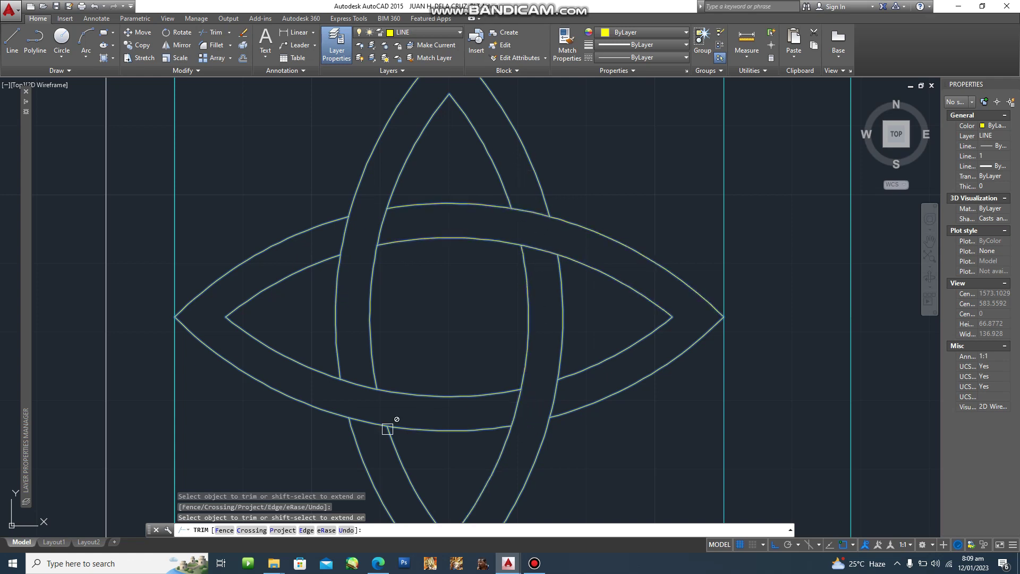
scroll(425, 352, "down", 2)
scroll(441, 366, "up", 2)
key("Escape")
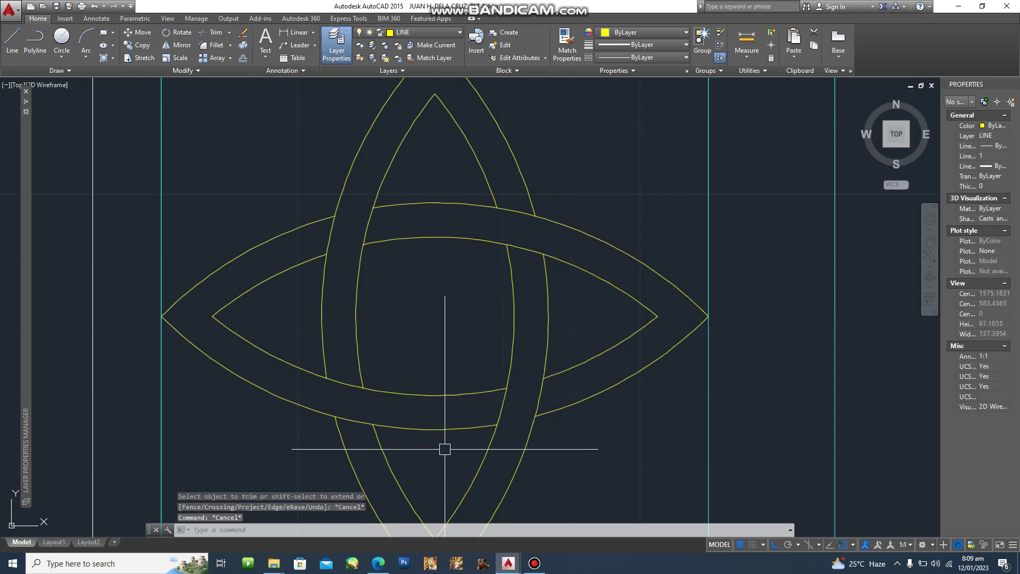
Step: Following the PDF reference, draw a circle of about 23.4 radius centred on the square's right-edge midpoint, reaching the vertical petal's outer arc
left_click(377, 564)
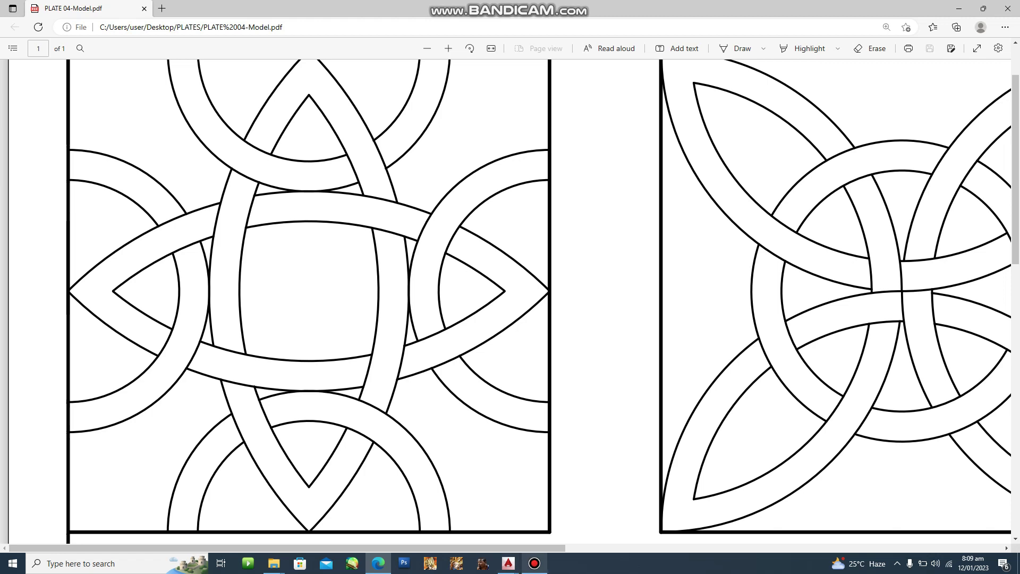
mouse_move(508, 563)
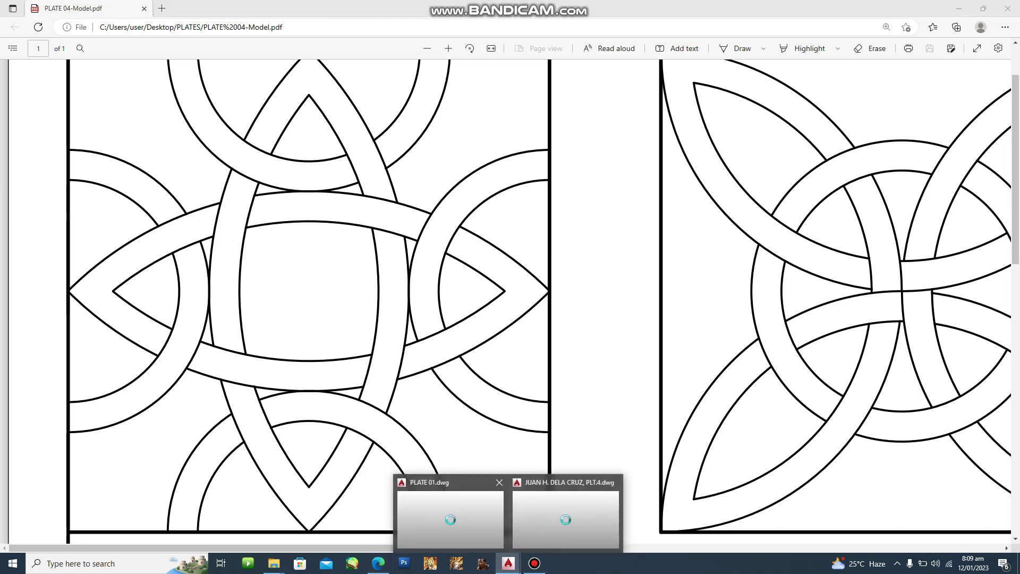
left_click(451, 510)
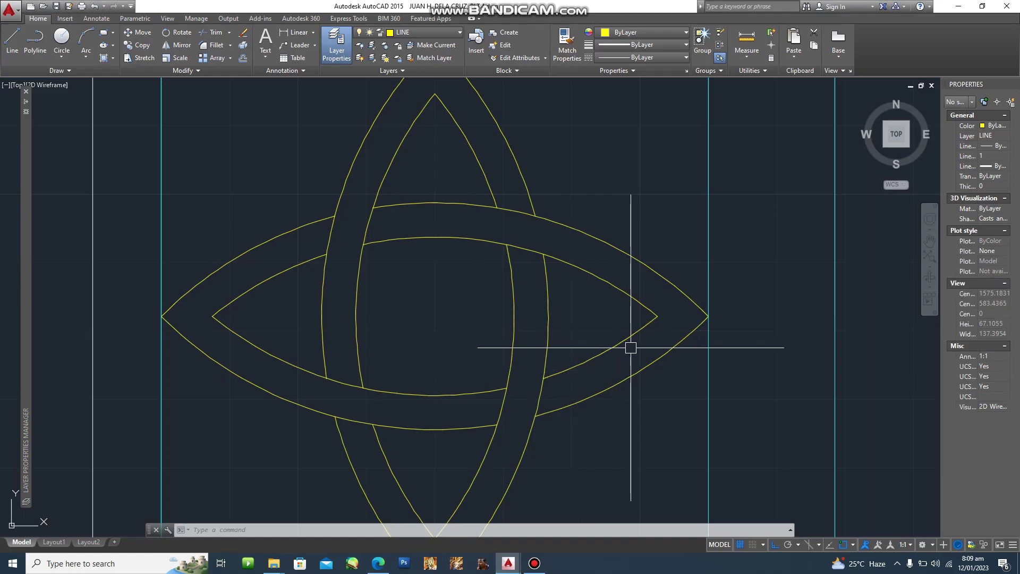
type("c")
key("Return")
left_click(708, 317)
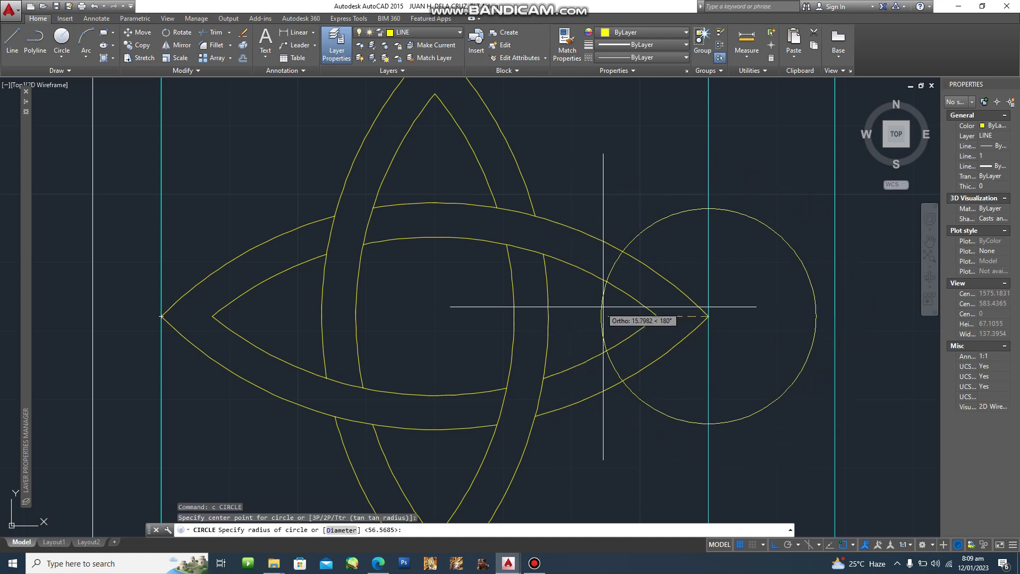
left_click(548, 316)
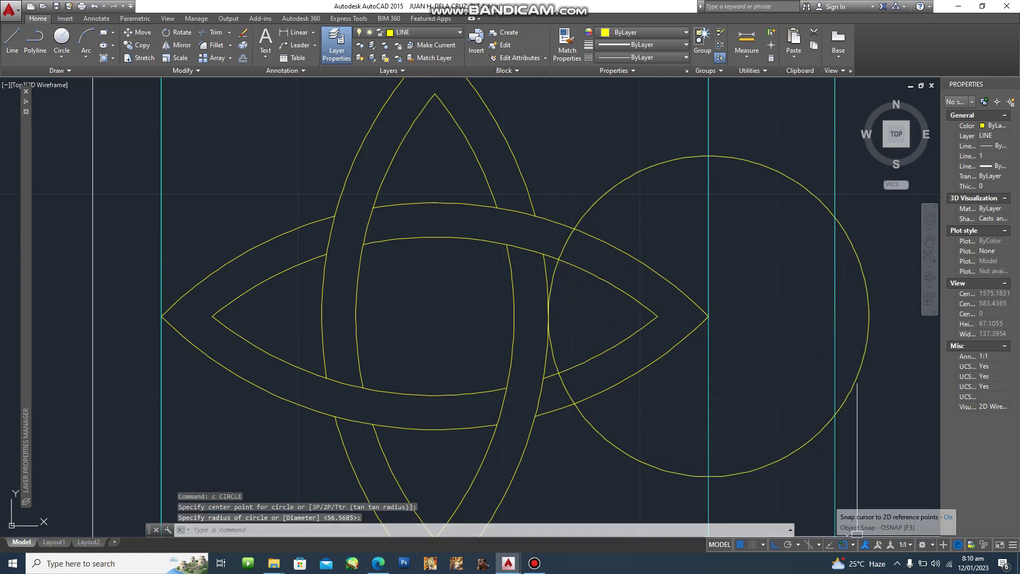
left_click(853, 545)
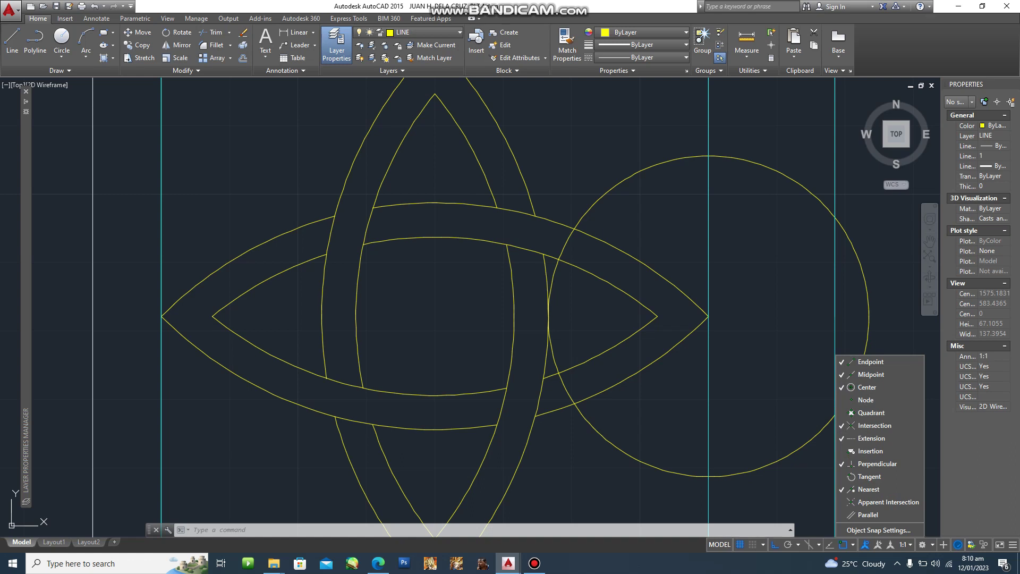
key("Escape")
key("Escape")
key("Escape")
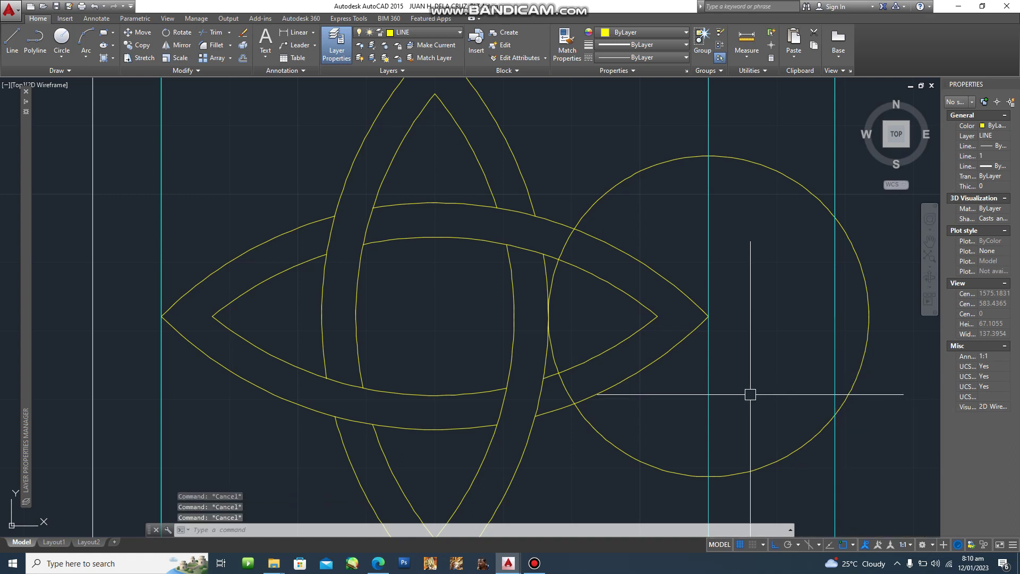
Step: Trim away the half of the circle that lies outside the square's right edge
type("tr")
key("Return")
left_click(712, 398)
key("Return")
left_click(788, 455)
key("Escape")
Step: Offset the half circle on the square's right edge inward by 5 units
type("o")
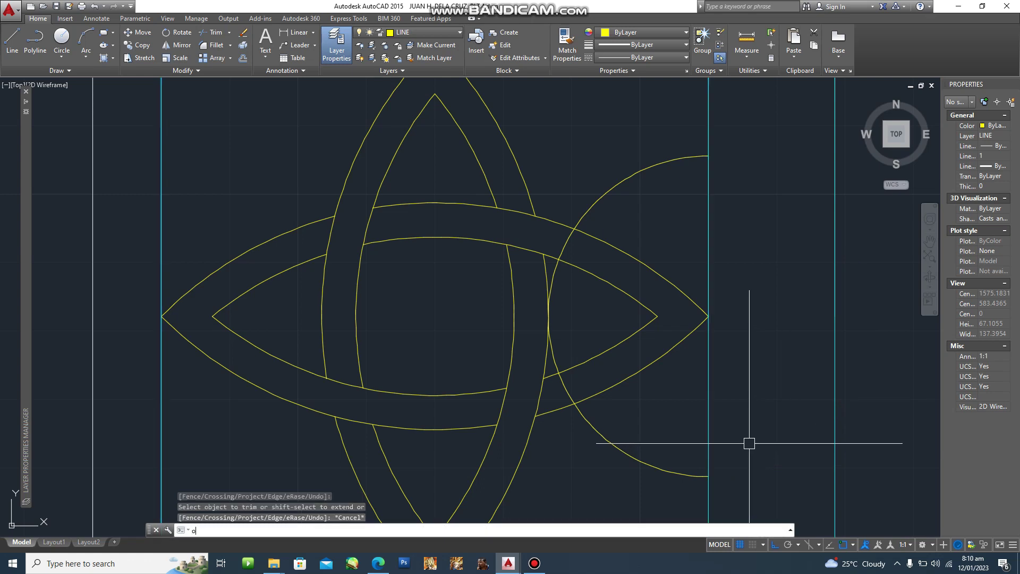
key("Return")
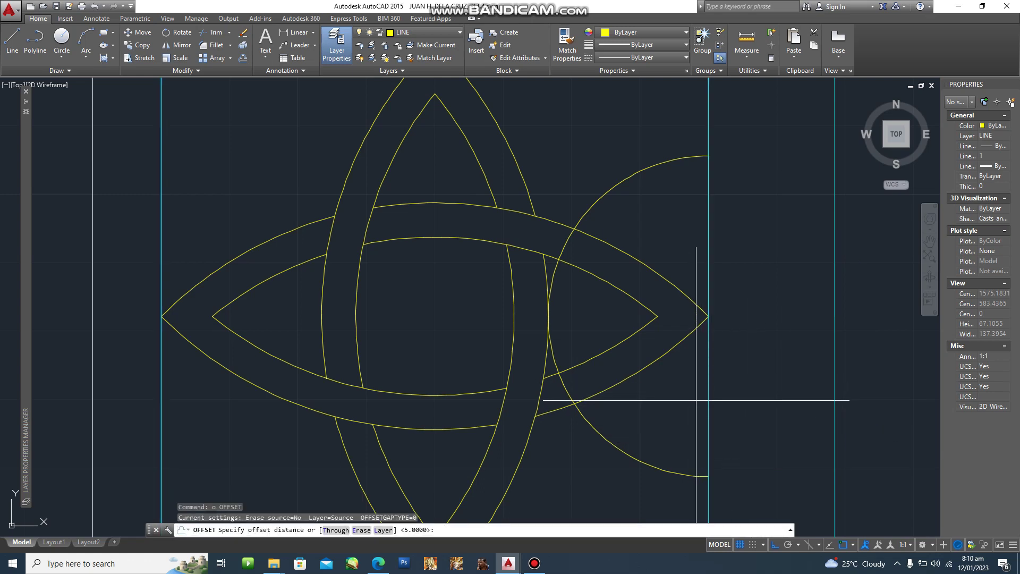
key("Return")
left_click(635, 169)
left_click(670, 215)
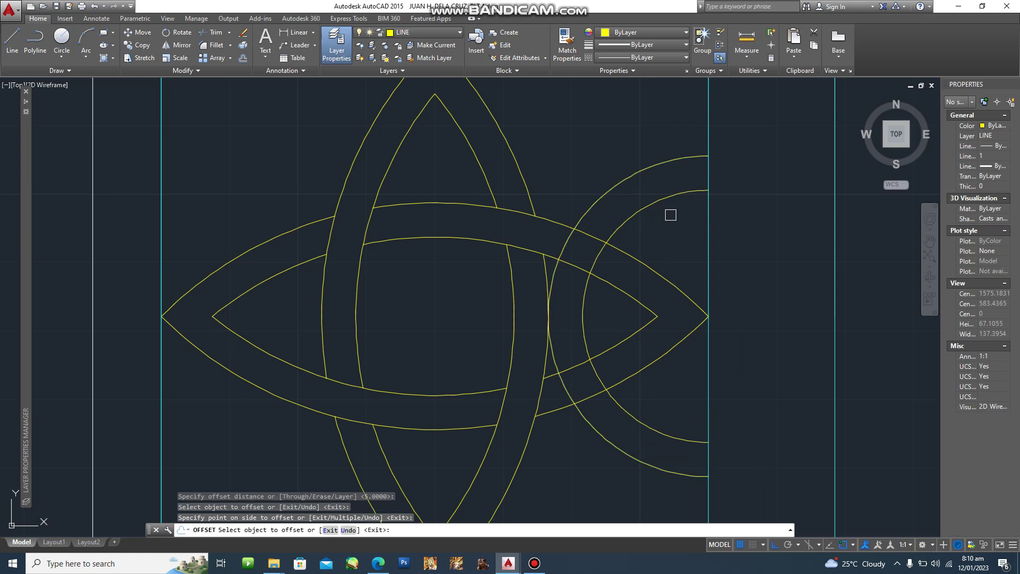
scroll(711, 288, "down", 2)
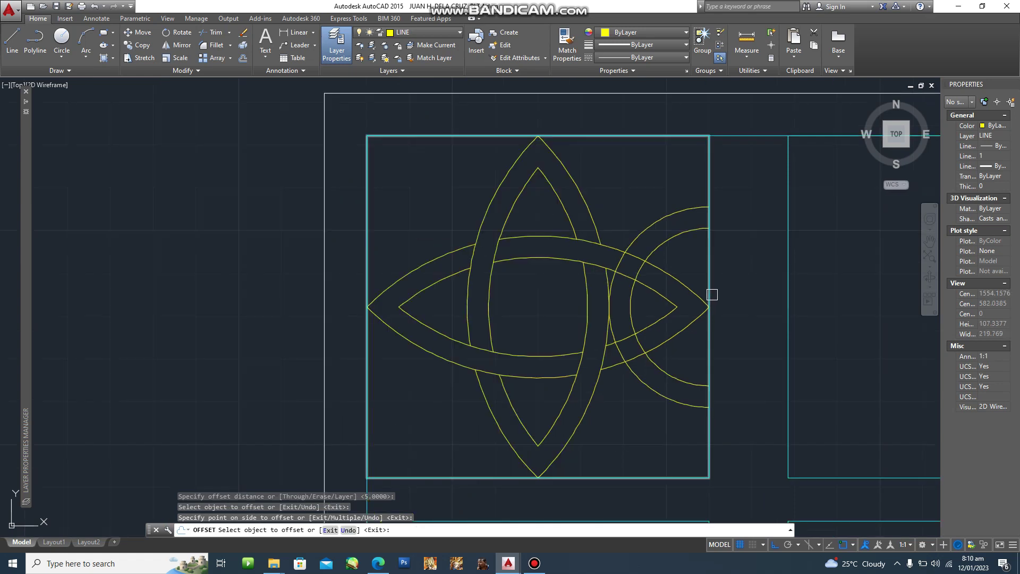
key("Escape")
Step: Mirror the two right-edge half circles about the square's vertical centreline, keeping the originals
type("mi")
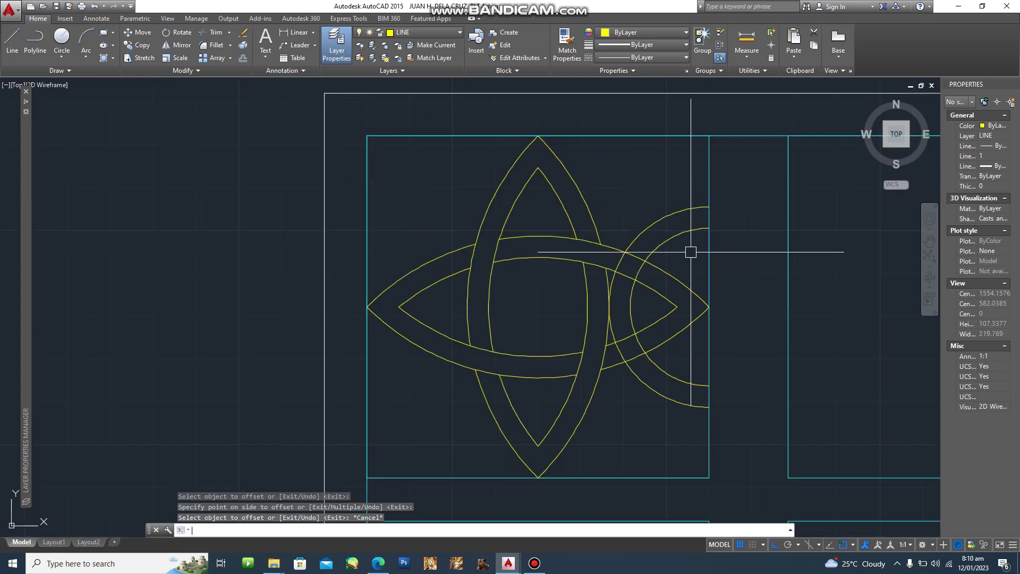
key("Return")
left_click(690, 252)
left_click(654, 199)
key("Return")
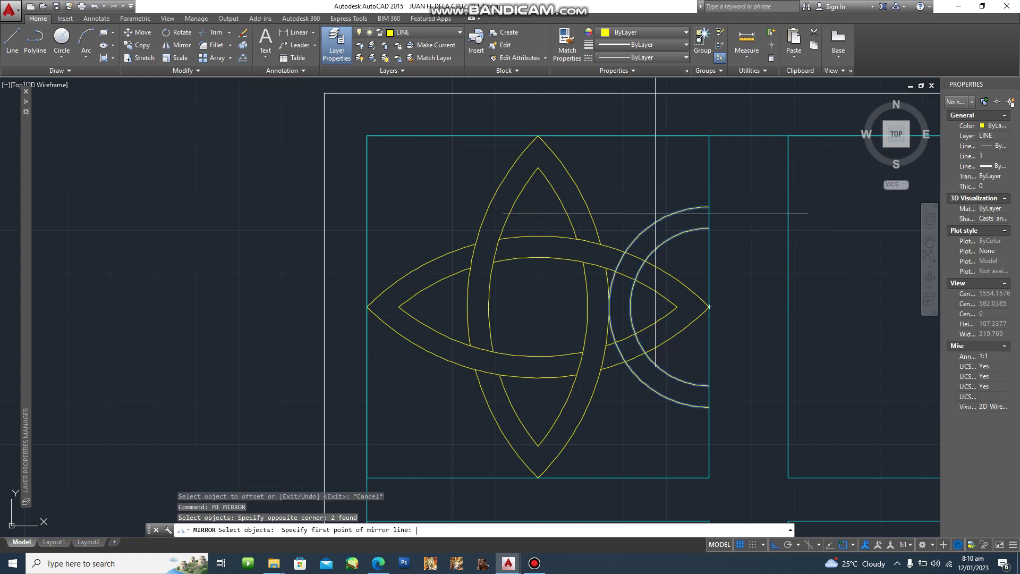
left_click(537, 137)
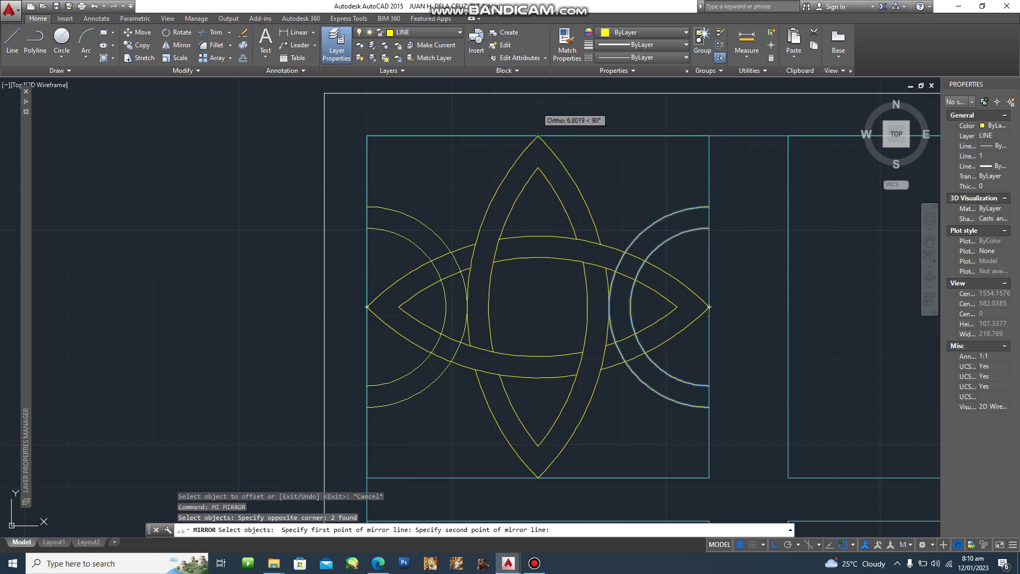
left_click(540, 106)
key("Return")
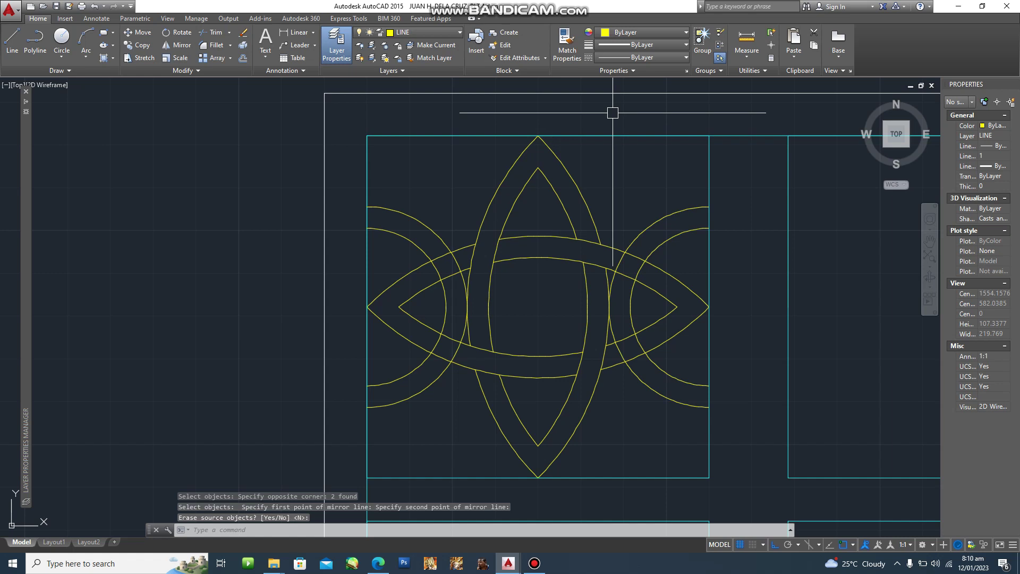
Step: Draw a circle from the square's top-edge midpoint to the horizontal petal's upper arc and trim off its half above the square
type("c")
key("Return")
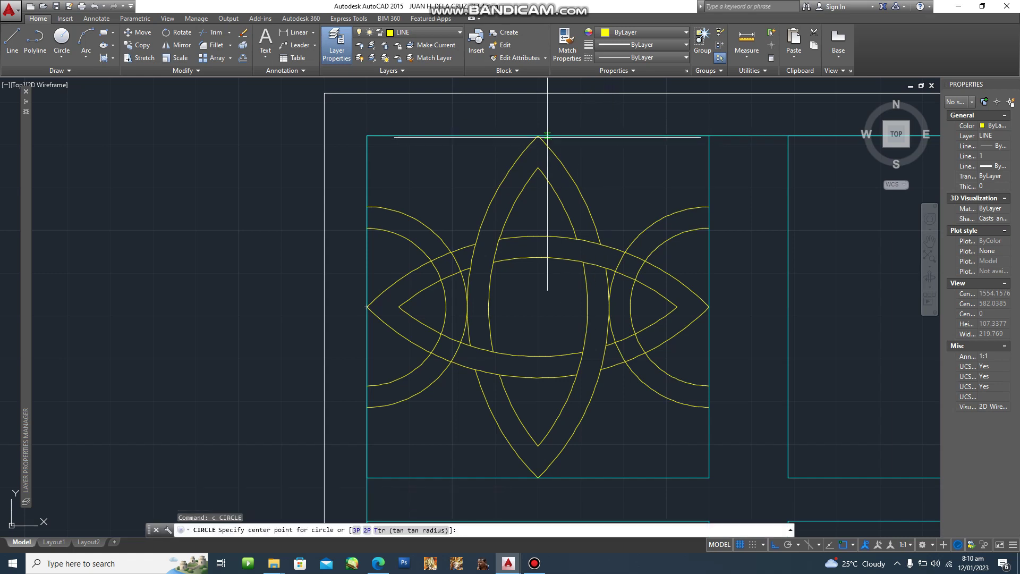
left_click(538, 136)
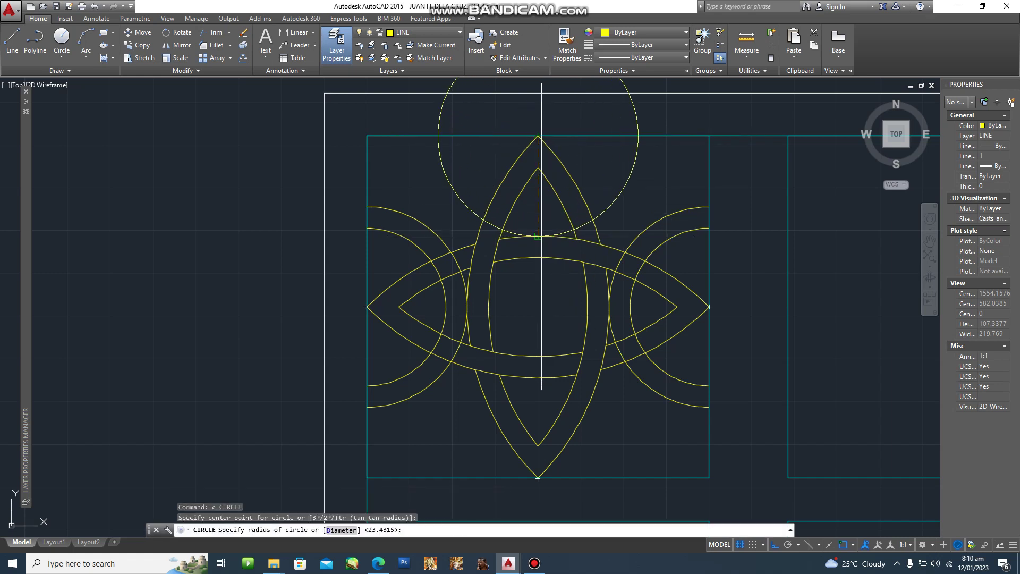
left_click(538, 235)
type("tr")
key("Return")
left_click(584, 136)
key("Return")
left_click(631, 103)
key("Return")
Step: Offset the half circle on the square's top edge inward by 5 units
type("O")
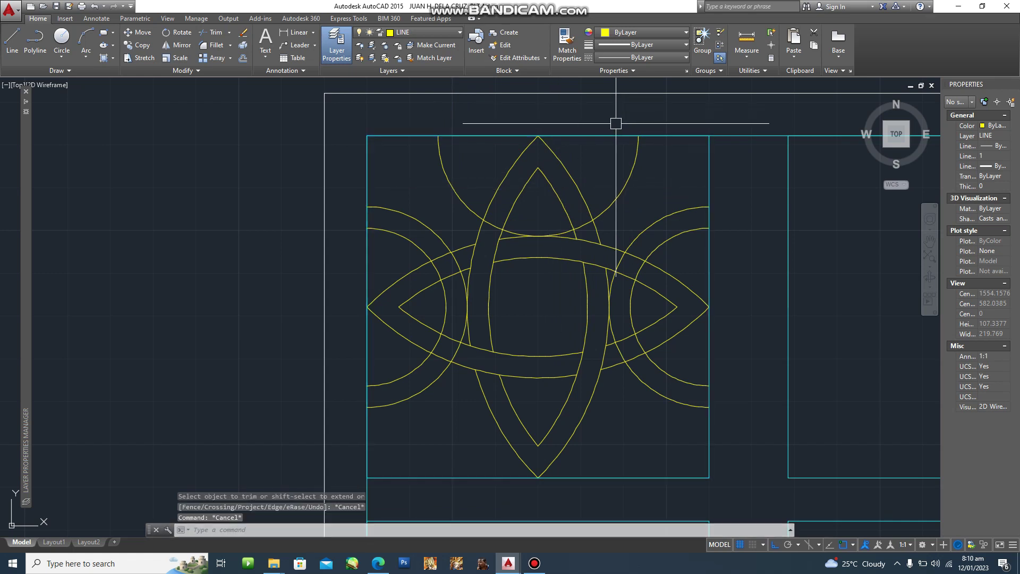
key("Return")
type("5")
key("Return")
left_click(626, 177)
left_click(624, 177)
key("Escape")
Step: Mirror the two top-edge half circles about the square's horizontal centreline, keeping the originals
type("mi")
key("Return")
left_click(601, 156)
key("Return")
left_click(710, 306)
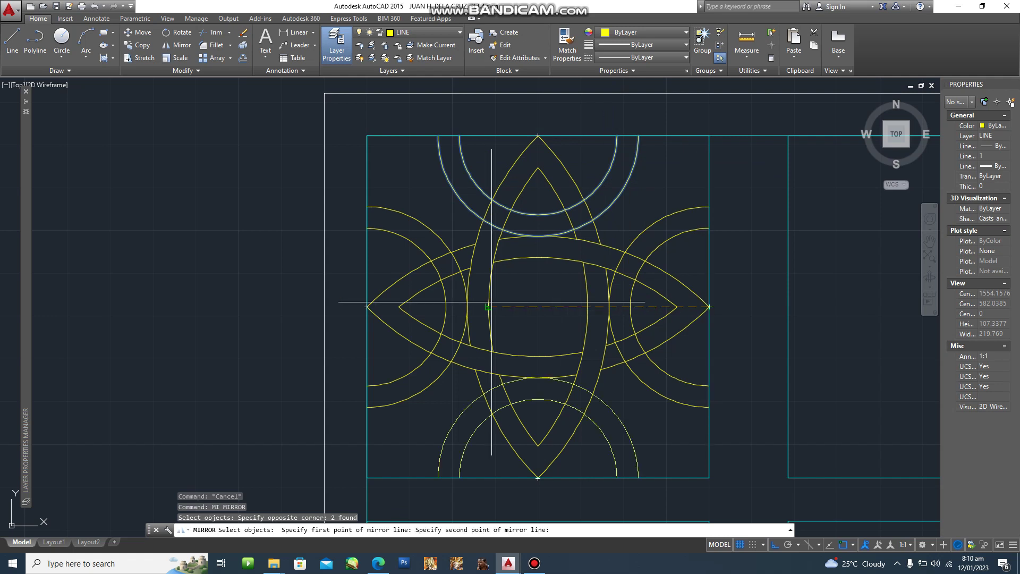
left_click(368, 306)
key("Return")
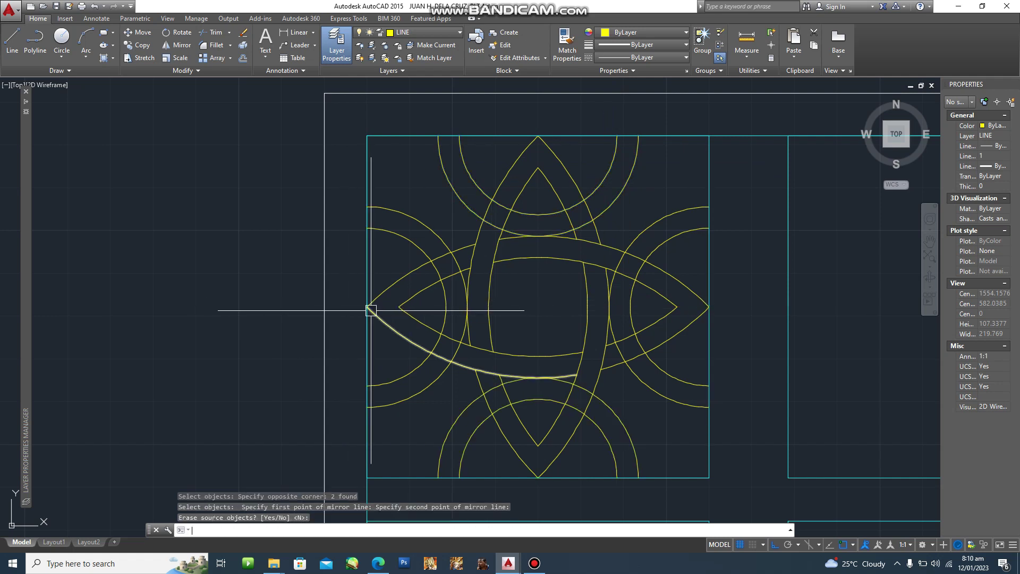
key("Escape")
key("Escape")
Step: Examine where the lower half circle meets the horizontal petal and how the half circles cross the petals near the square's upper left
scroll(661, 303, "down", 4)
middle_click_drag(670, 328, 616, 335)
scroll(553, 349, "up", 6)
scroll(508, 303, "up", 15)
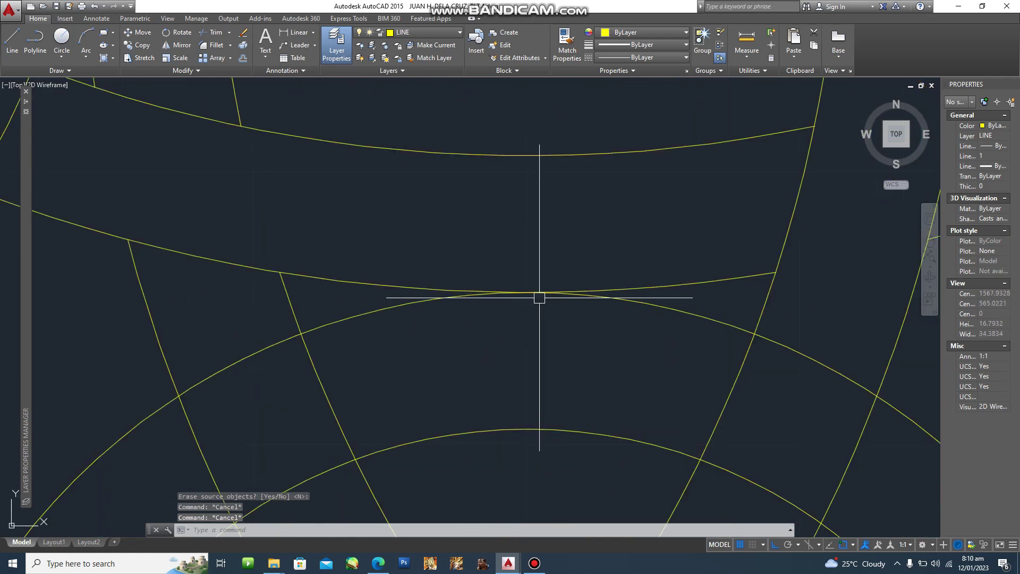
scroll(478, 346, "down", 17)
scroll(518, 286, "up", 3)
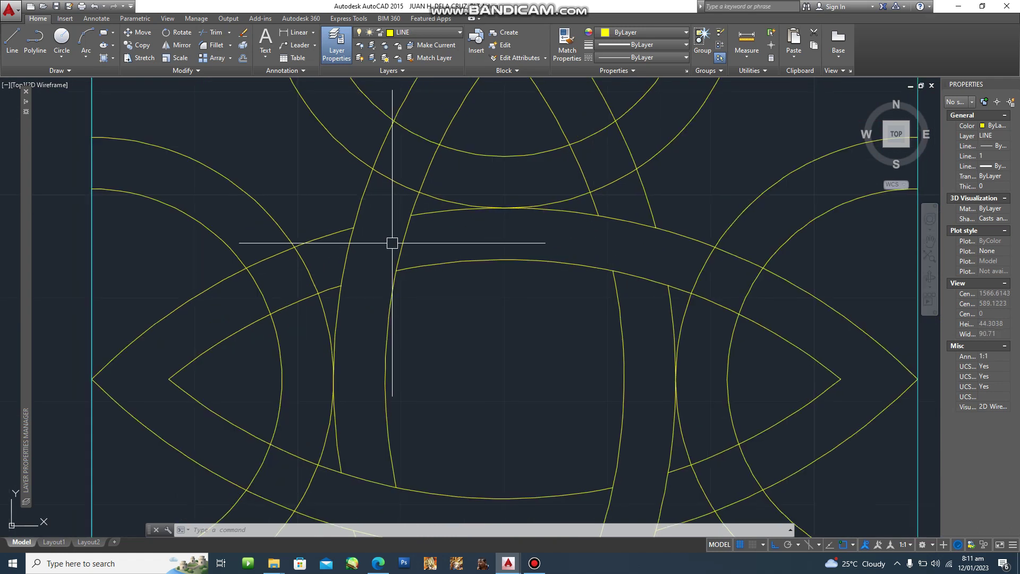
scroll(378, 223, "up", 2)
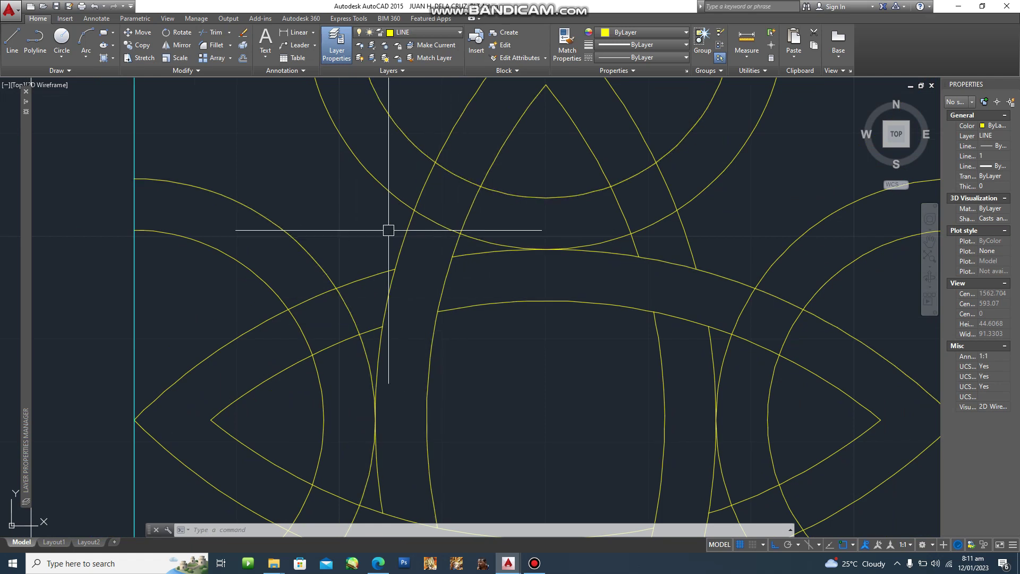
Step: Trim the vertical petal's left arcs between the two top half circles, using all geometry in the first square as cutting edges
scroll(404, 239, "down", 4)
key("Escape")
key("Escape")
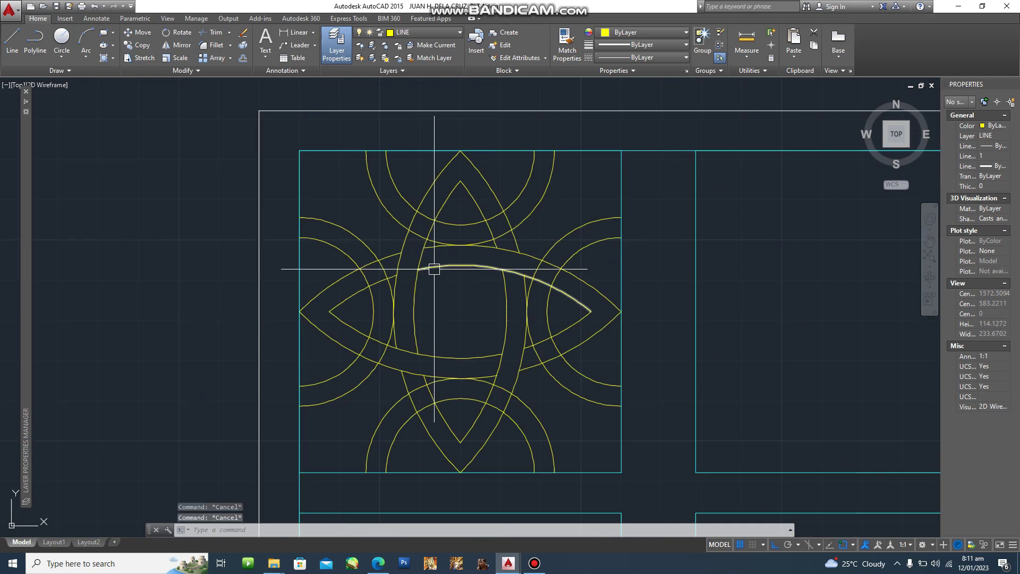
type("tr")
key("Return")
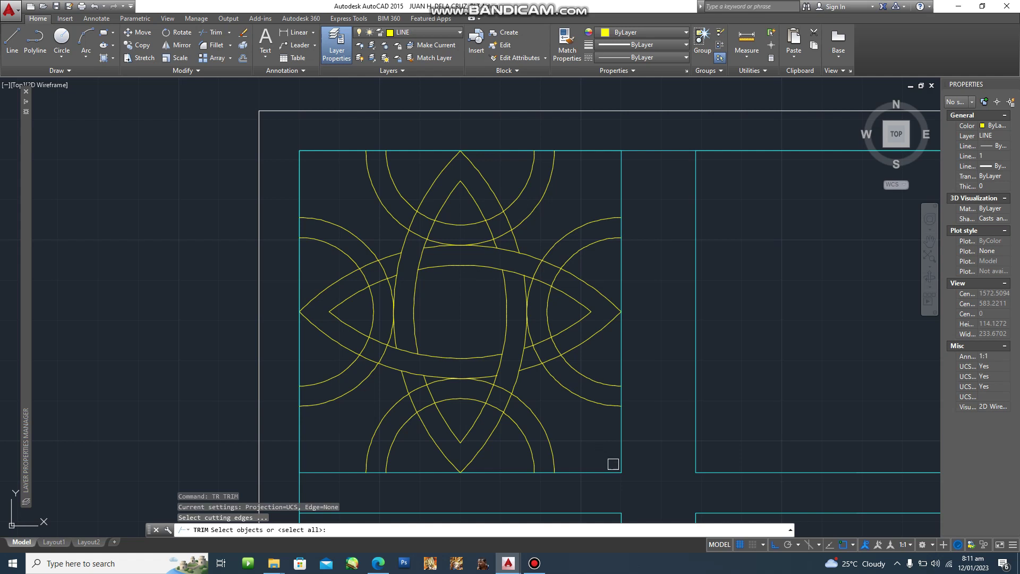
left_click(635, 485)
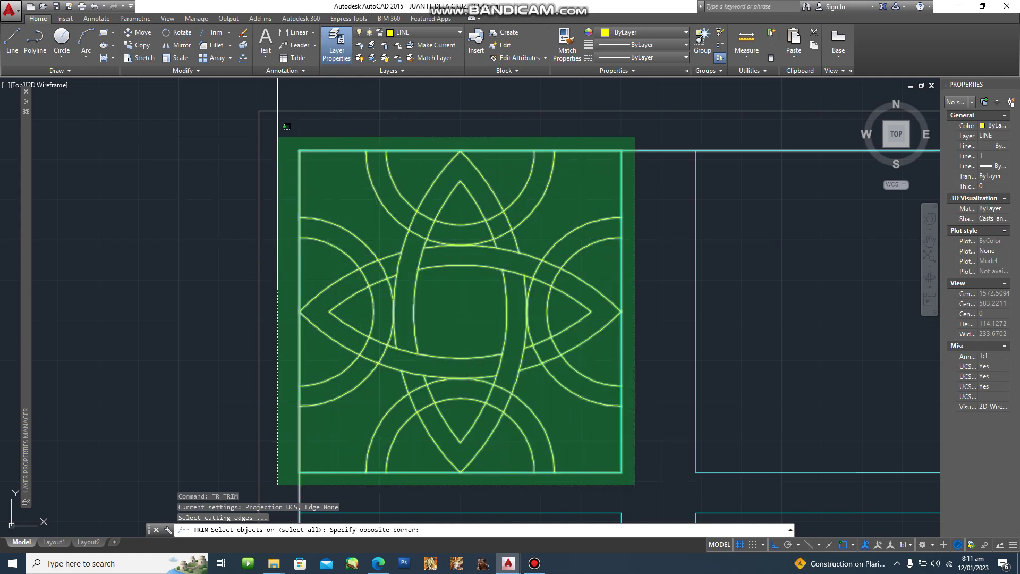
left_click(279, 137)
key("Return")
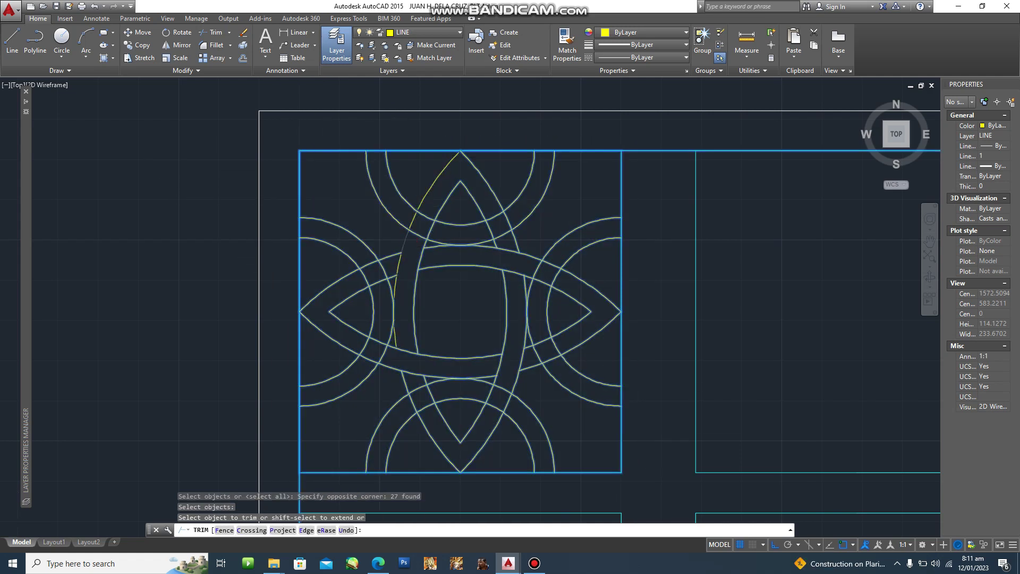
scroll(418, 242, "up", 4)
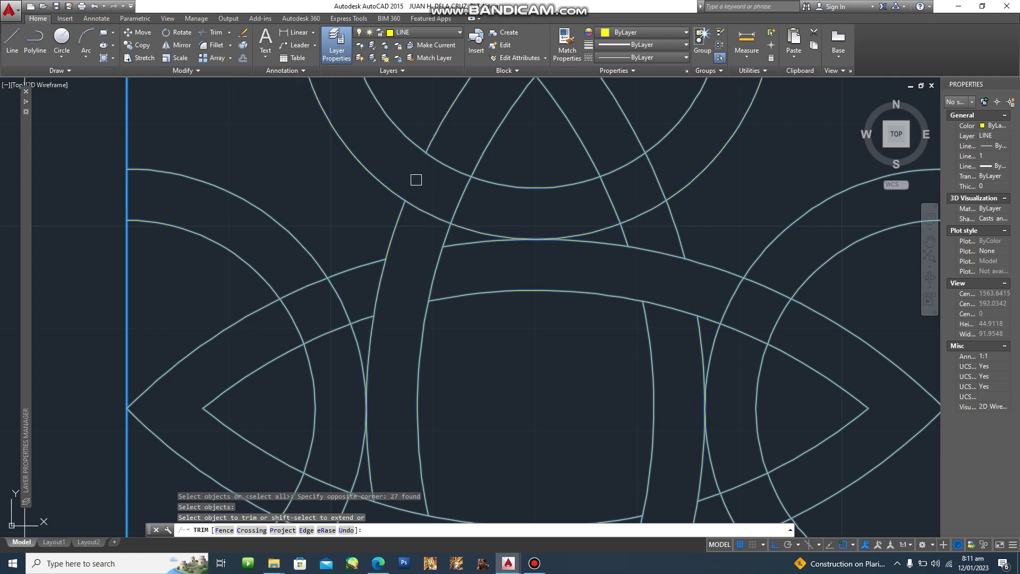
left_click(416, 180)
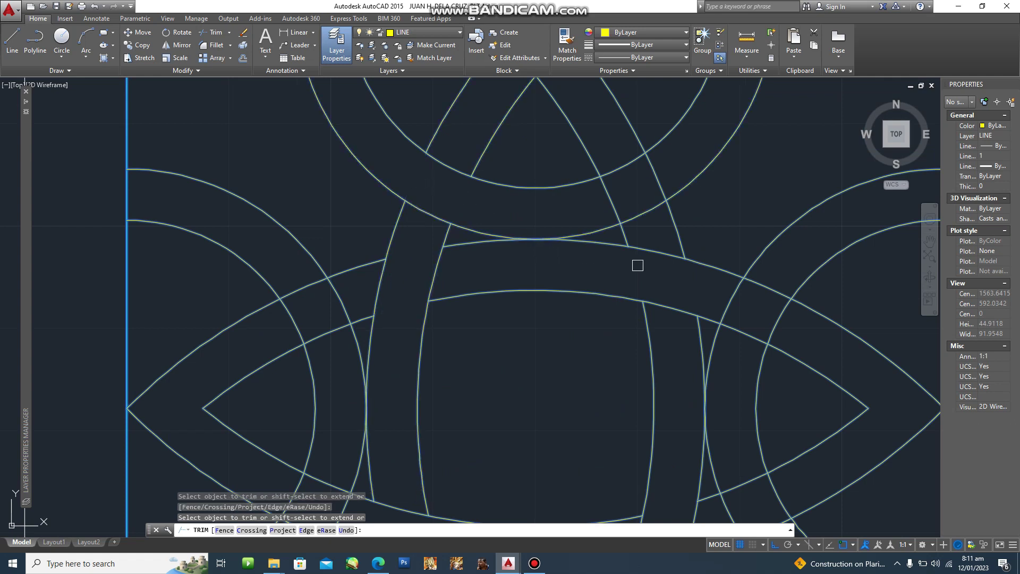
Step: Trim the top half circles inside the vertical petal's right band and interlace the right half circles with the horizontal petal
middle_click_drag(610, 213, 604, 242)
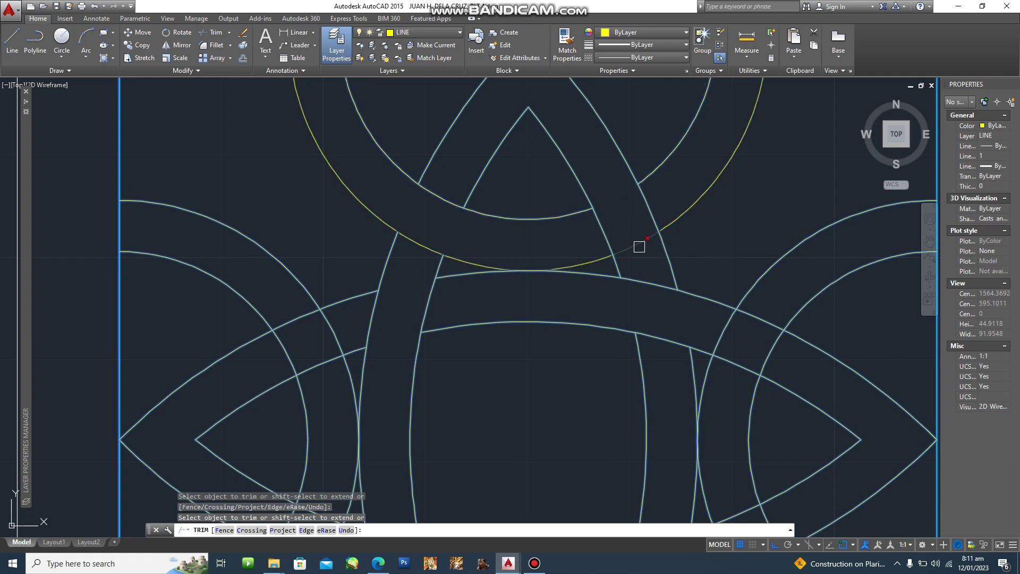
scroll(701, 296, "down", 2)
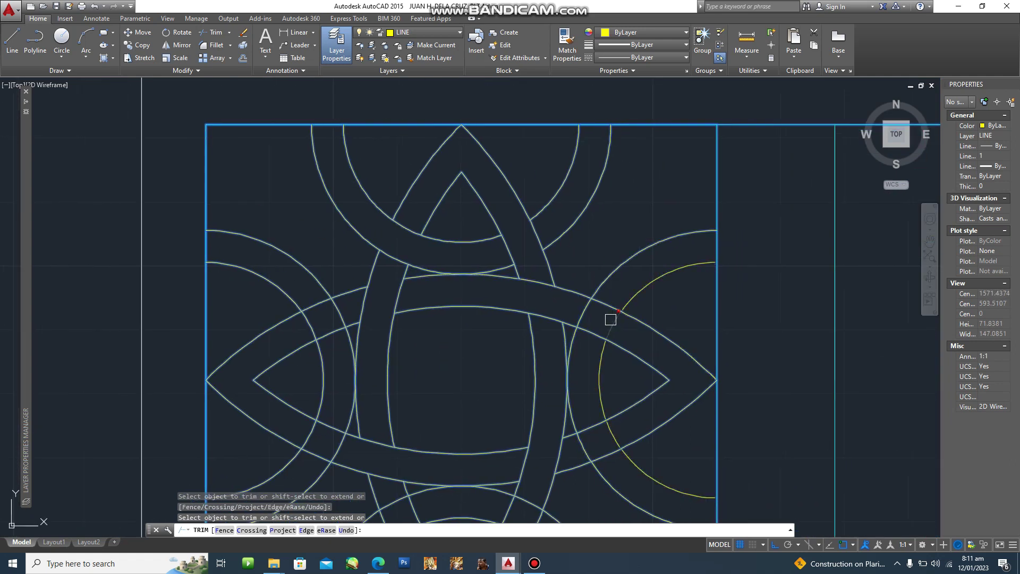
scroll(611, 319, "up", 2)
left_click(589, 294)
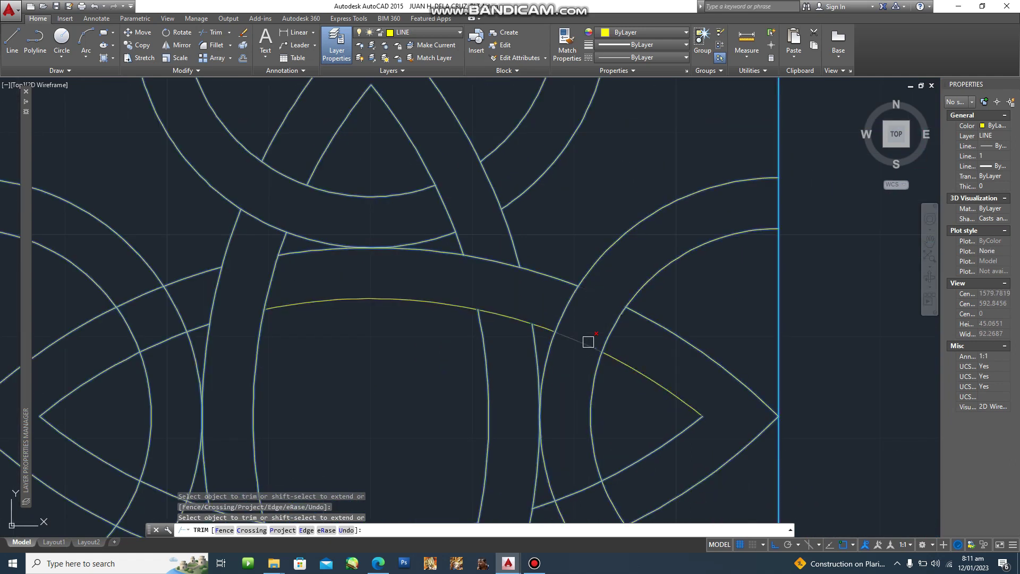
middle_click_drag(581, 345, 569, 270)
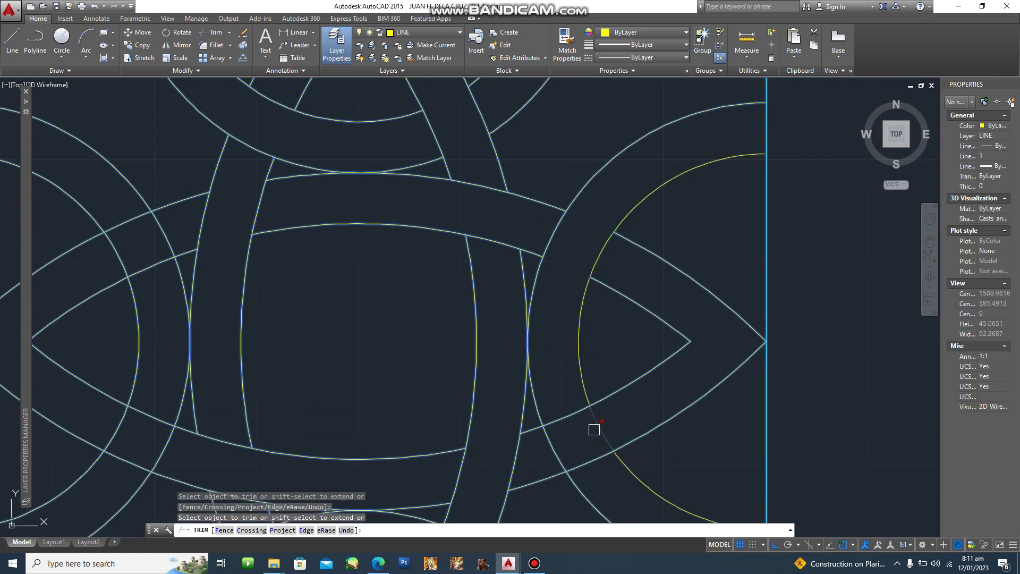
Step: Trim the vertical petal's lower right arcs between the bottom half circles and those half circles inside the petal's lower left band
scroll(575, 439, "down", 5)
scroll(576, 441, "up", 3)
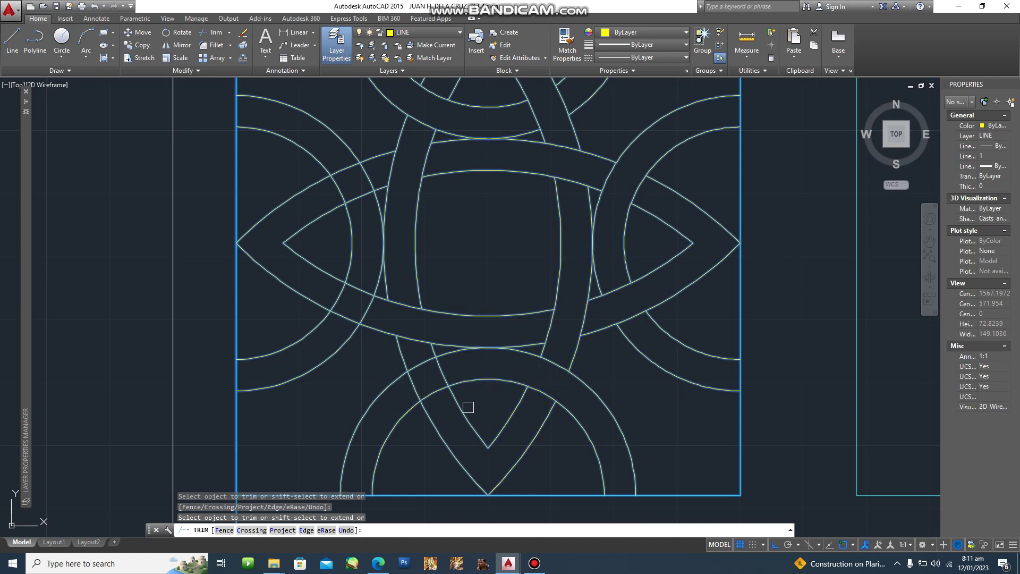
left_click(422, 396)
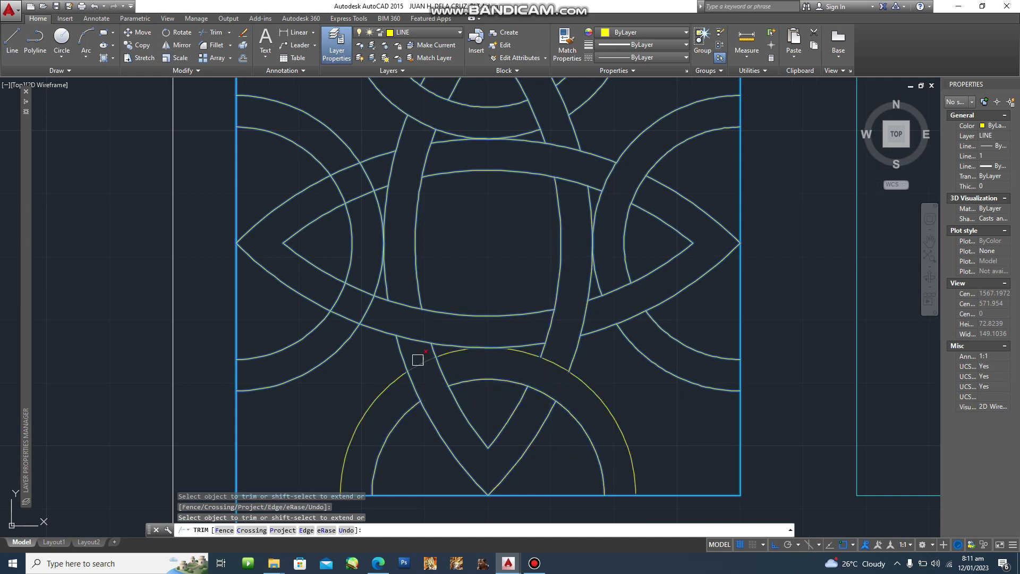
Step: Trim the horizontal petal's lower arcs between the left half circles and those half circles inside the petal's upper left band
middle_click_drag(367, 333, 377, 359)
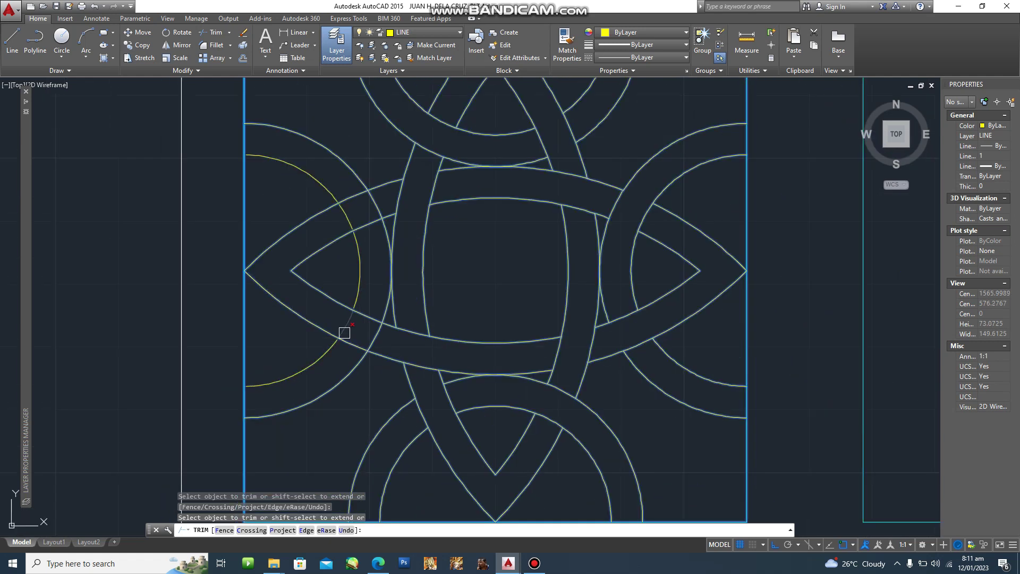
scroll(351, 360, "up", 3)
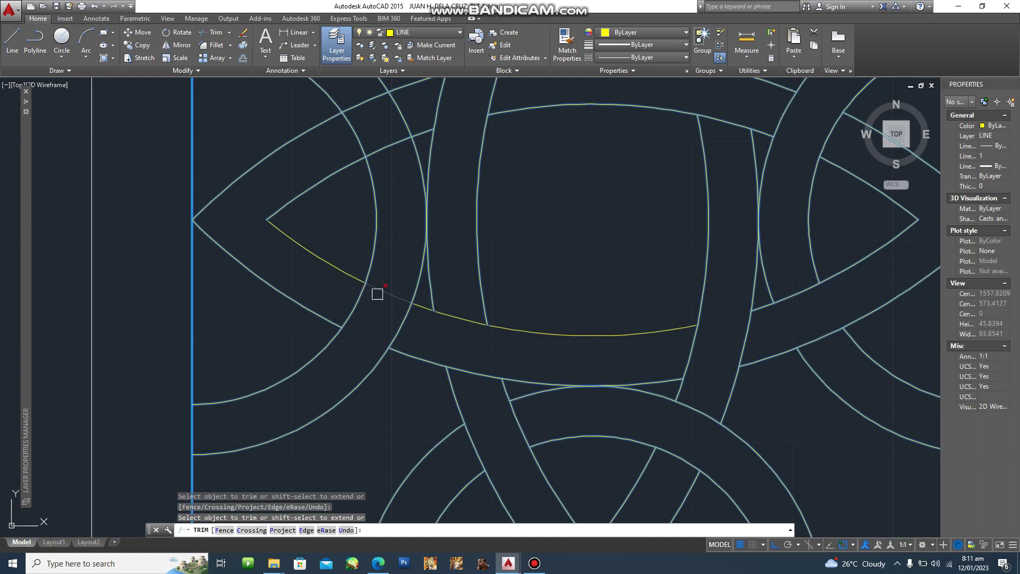
middle_click_drag(454, 266, 493, 344)
left_click(400, 200)
scroll(458, 189, "down", 6)
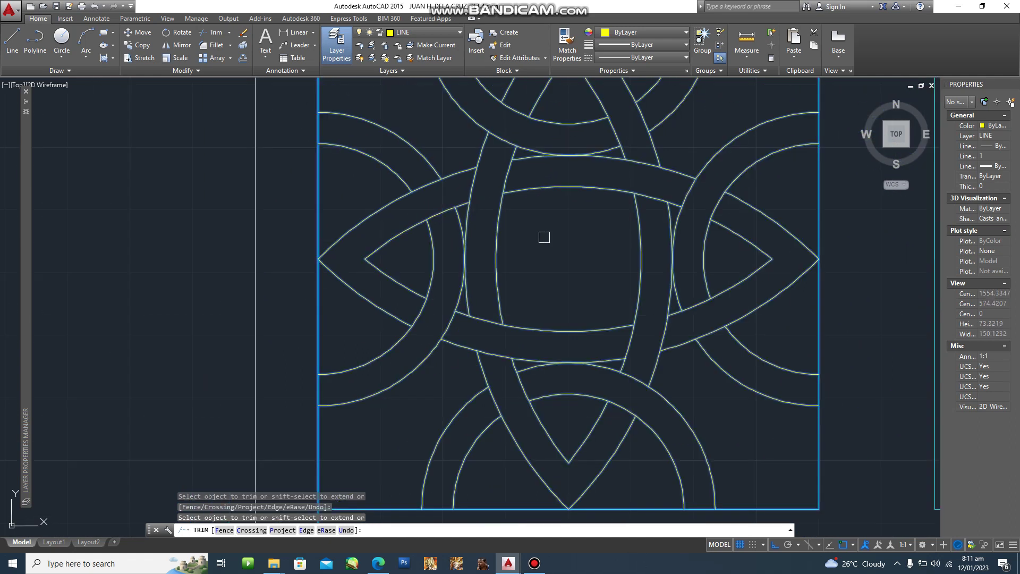
scroll(596, 277, "down", 3)
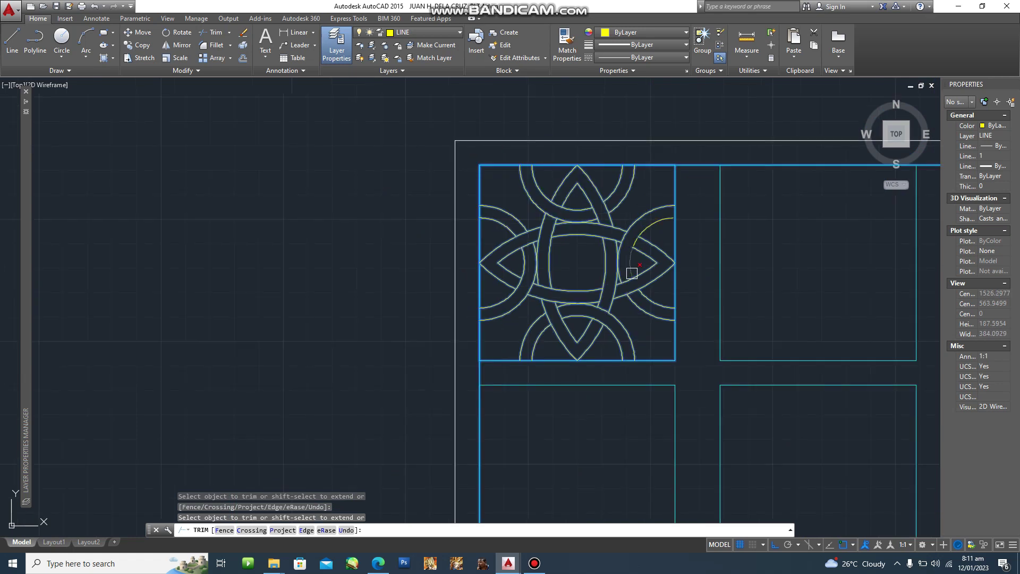
Step: Draw a circle in the second square, centred on the right edge's midpoint and reaching the square's upper-right corner
mouse_move(710, 299)
middle_mouse_down()
mouse_move(577, 287)
mouse_move(411, 303)
middle_mouse_up()
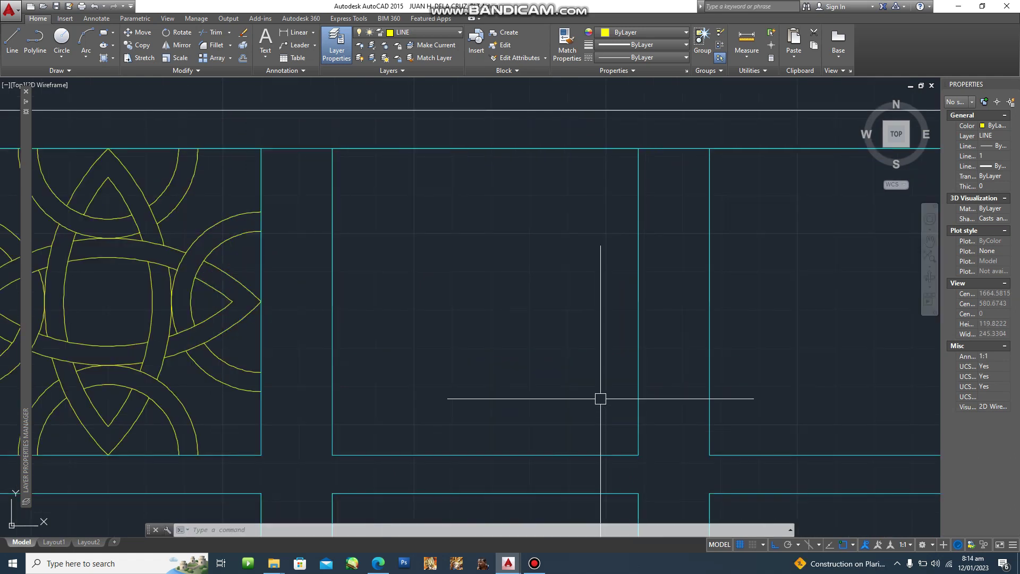
middle_click_drag(566, 377, 576, 384)
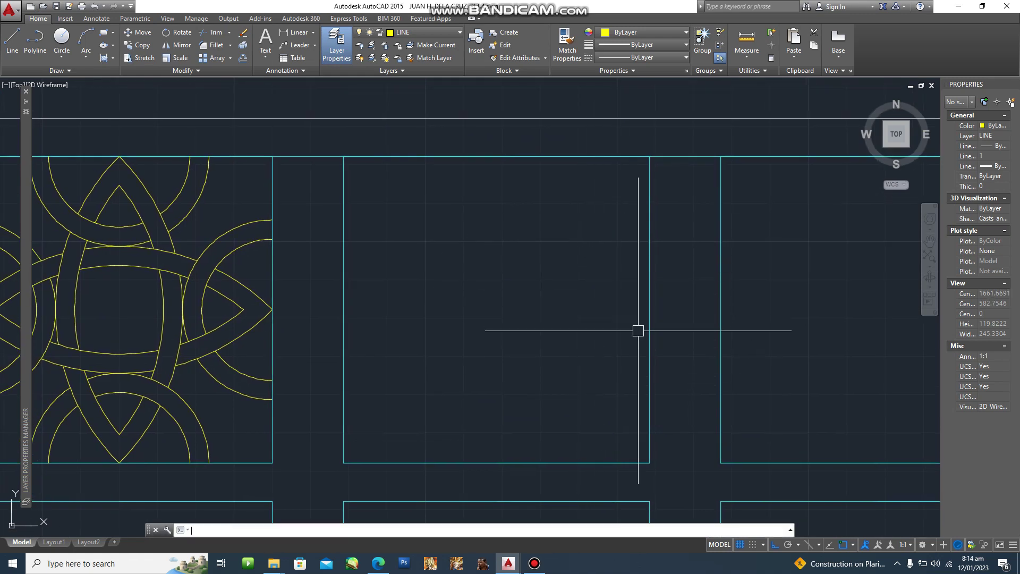
key("Return")
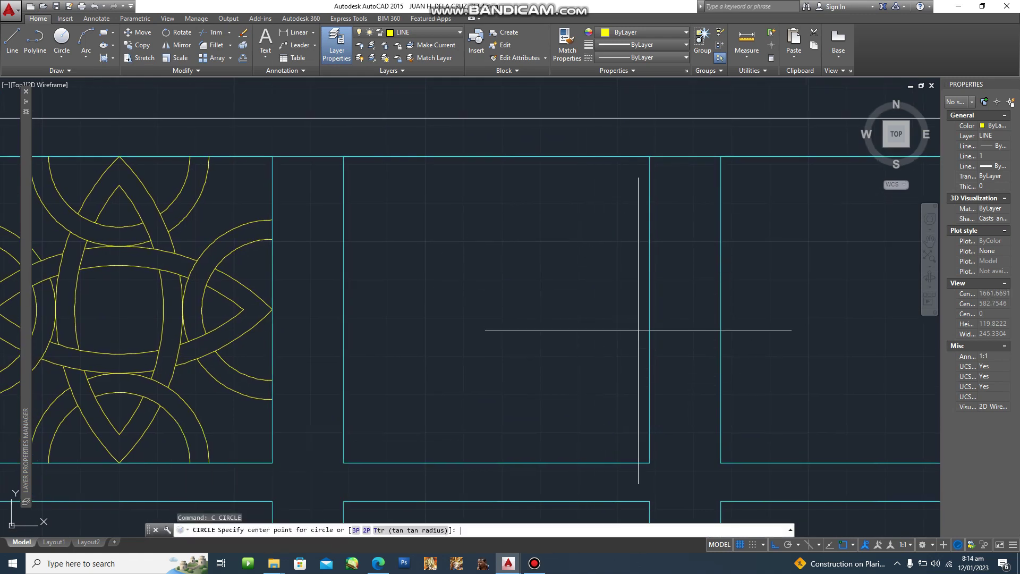
left_click(649, 310)
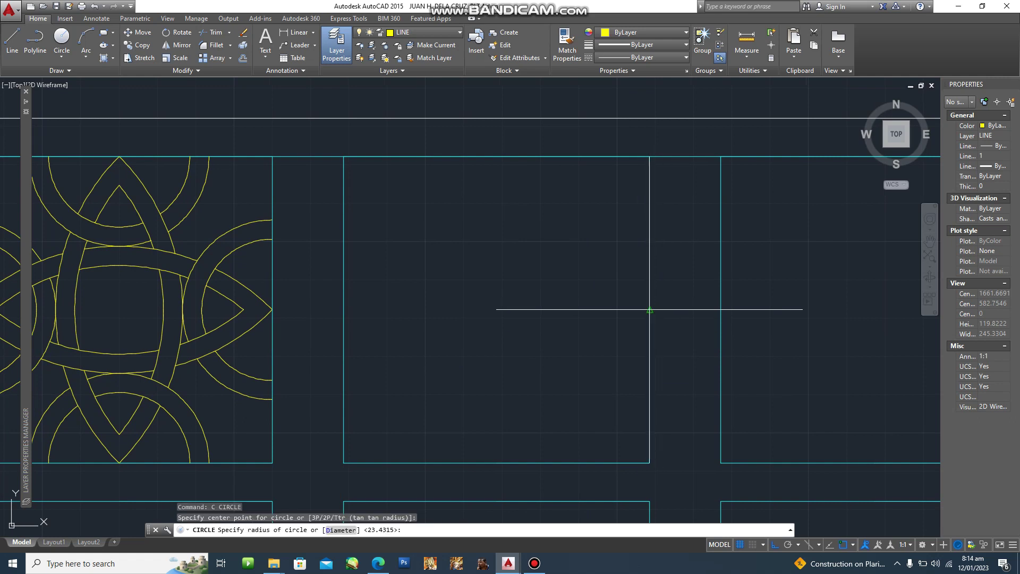
left_click(650, 156)
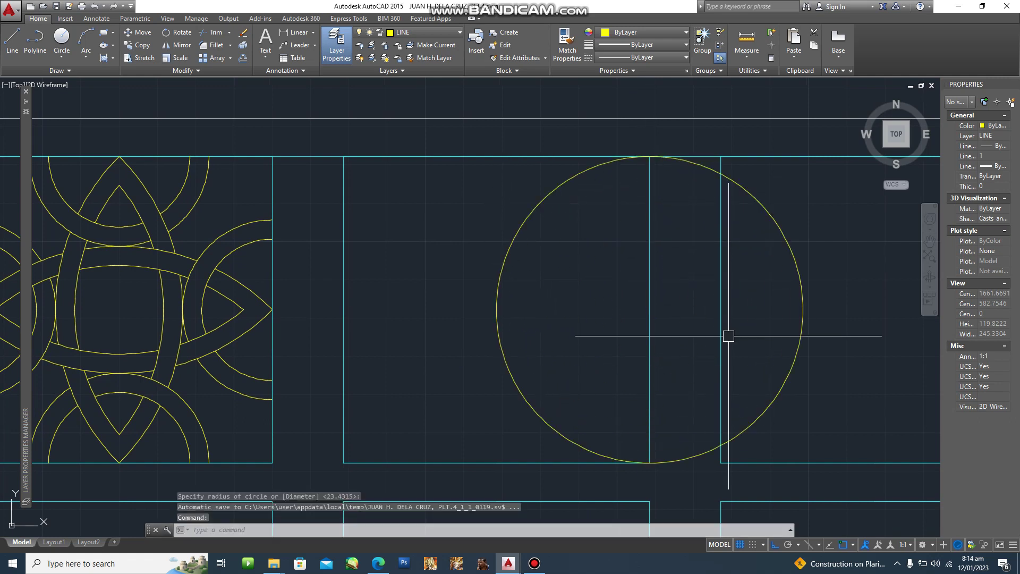
Step: Trim off the half of the circle outside the second square, using the square as the cutting edge
type("tr")
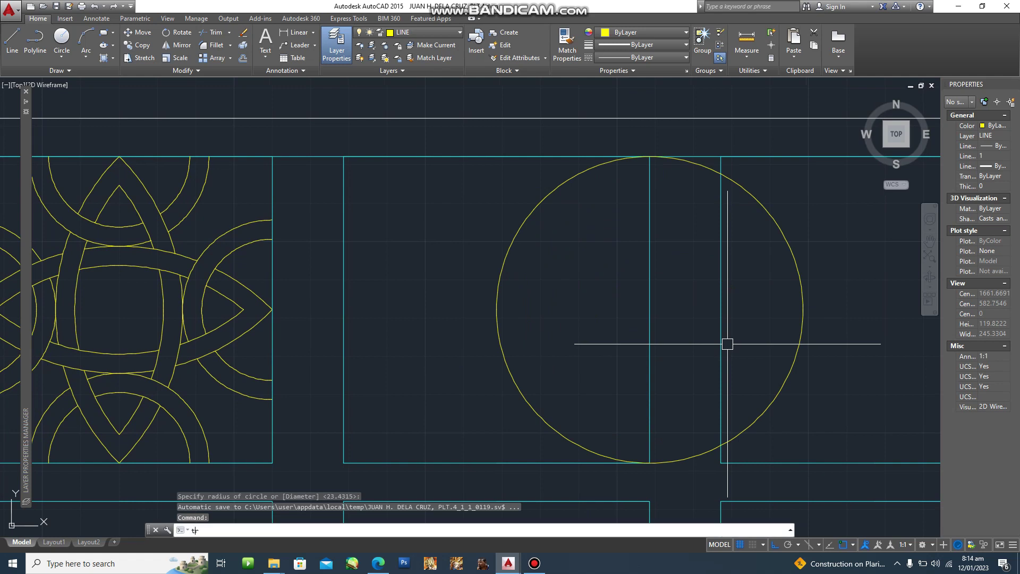
key("Return")
left_click(650, 330)
key("Return")
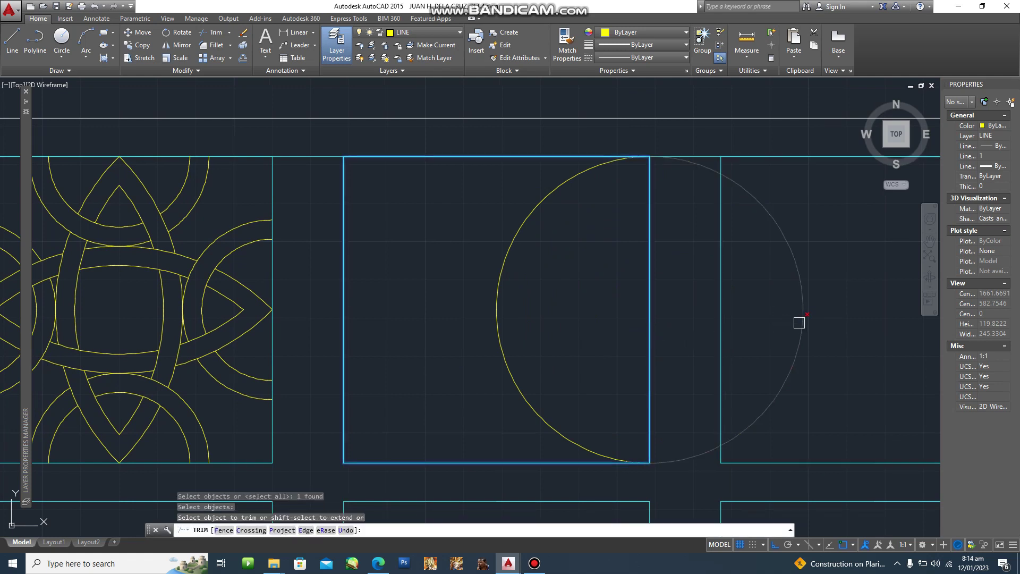
left_click(800, 322)
key("Escape")
key("Escape")
Step: Offset the half circle on the second square's right edge inward by 5 units
key("Return")
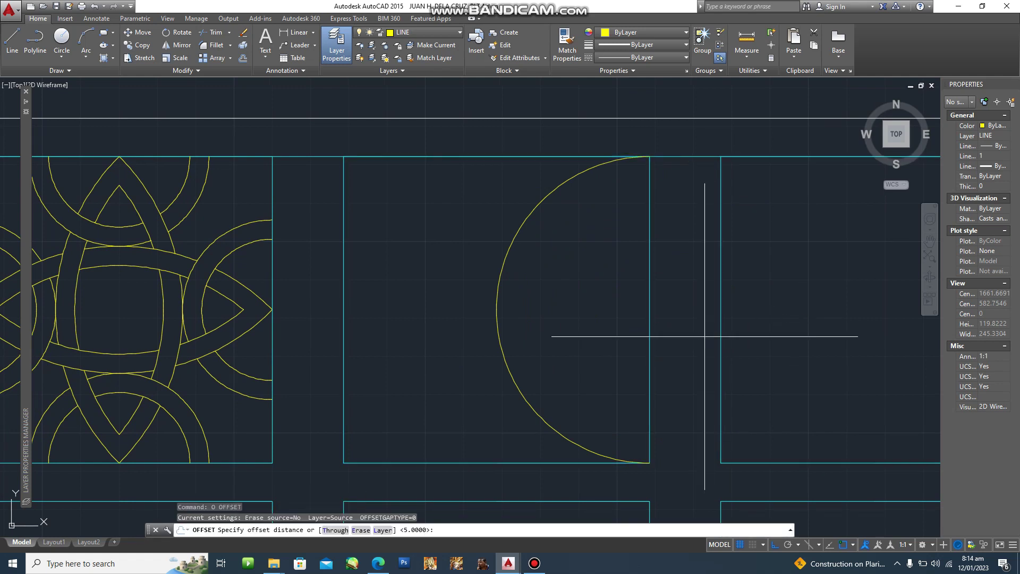
type("5")
key("Return")
left_click(530, 215)
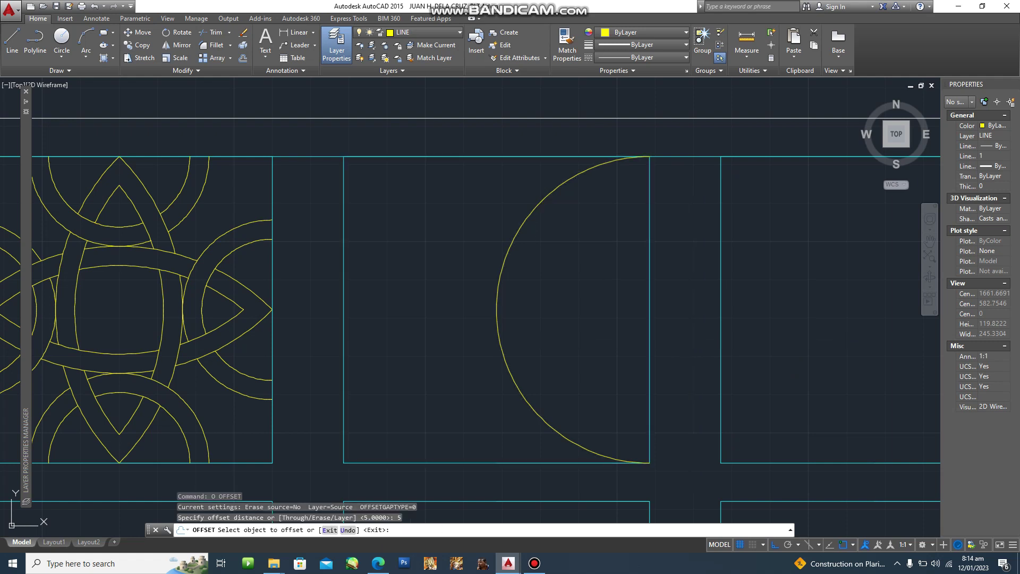
left_click(590, 265)
key("Return")
Step: Mirror the two right-edge half circles about the second square's vertical centreline, keeping the originals
type("mi")
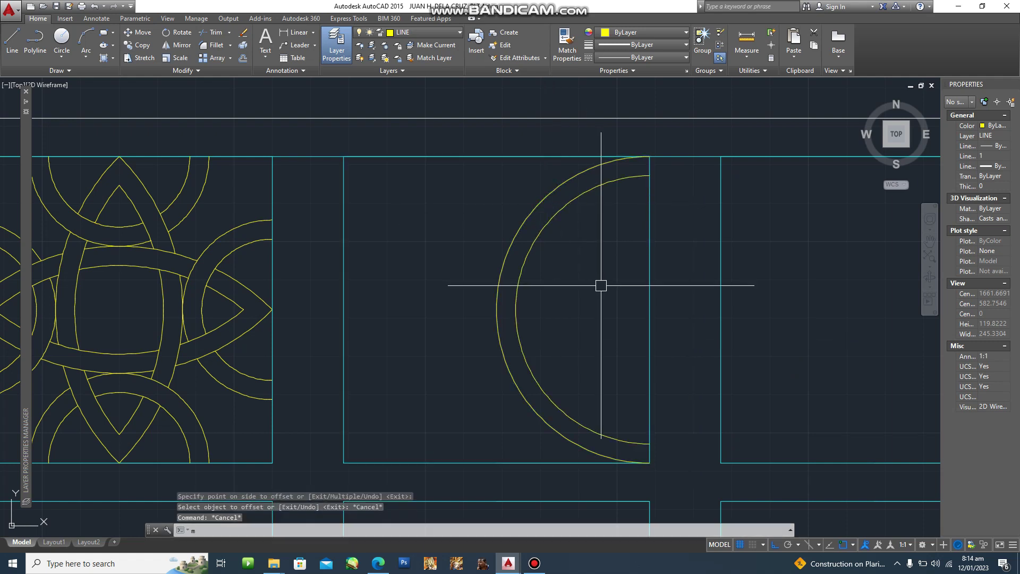
key("Return")
left_click(501, 289)
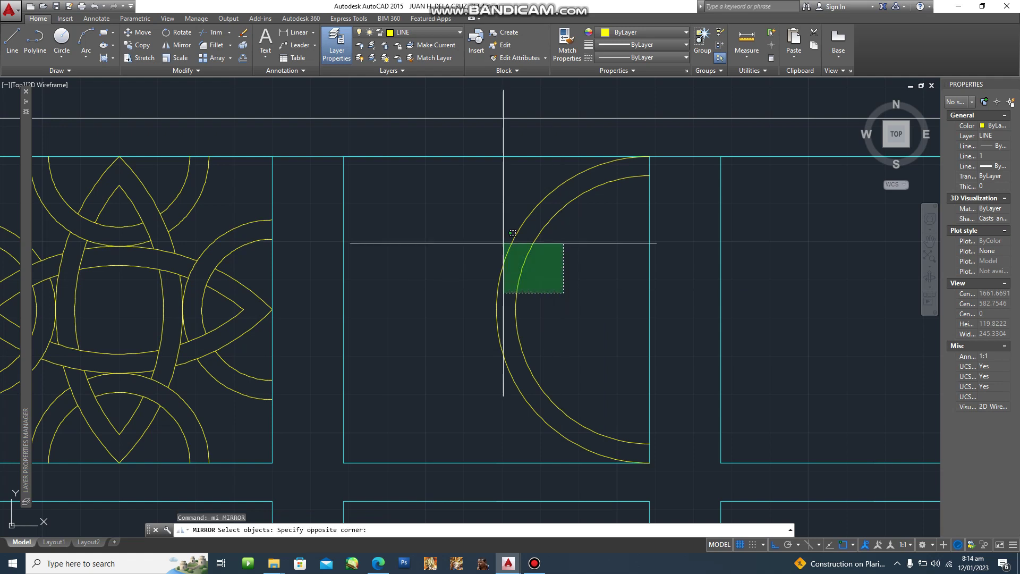
left_click(482, 232)
key("Return")
left_click(649, 309)
left_click(478, 175)
key("Return")
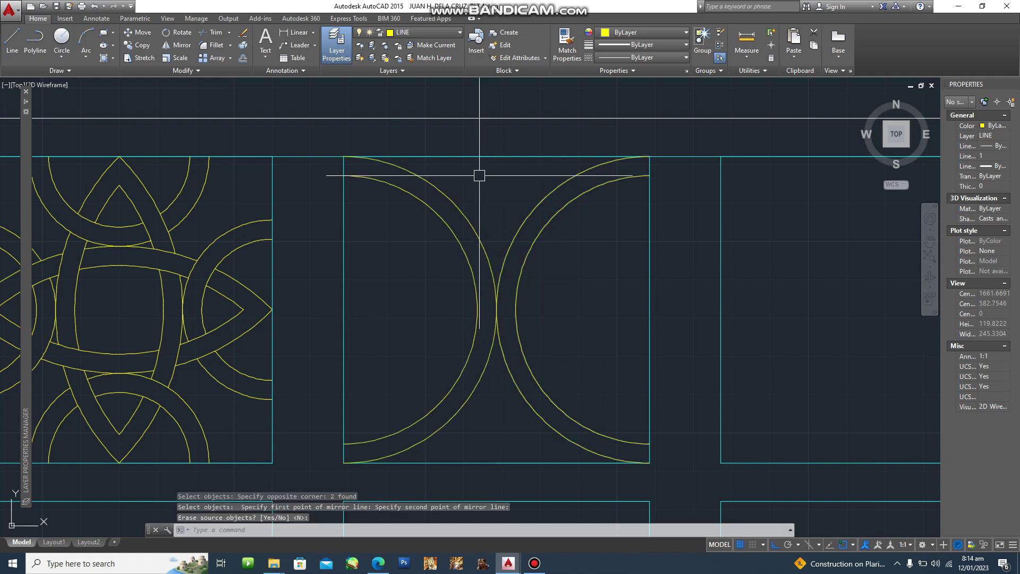
Step: Draw a circle centred on the midpoint of the second square's top edge and reaching its upper-left corner
type("c")
key("Return")
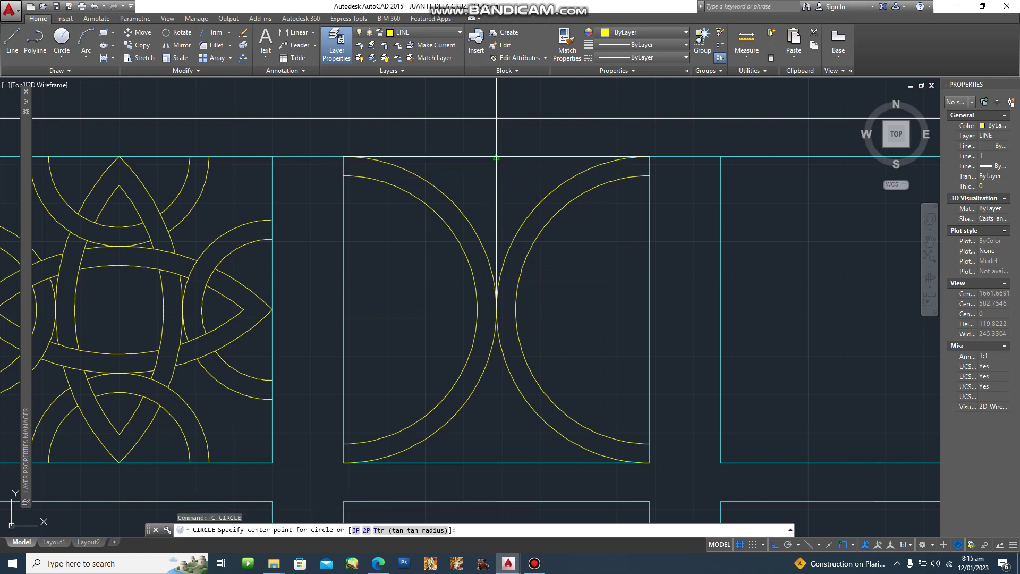
left_click(496, 157)
left_click(344, 157)
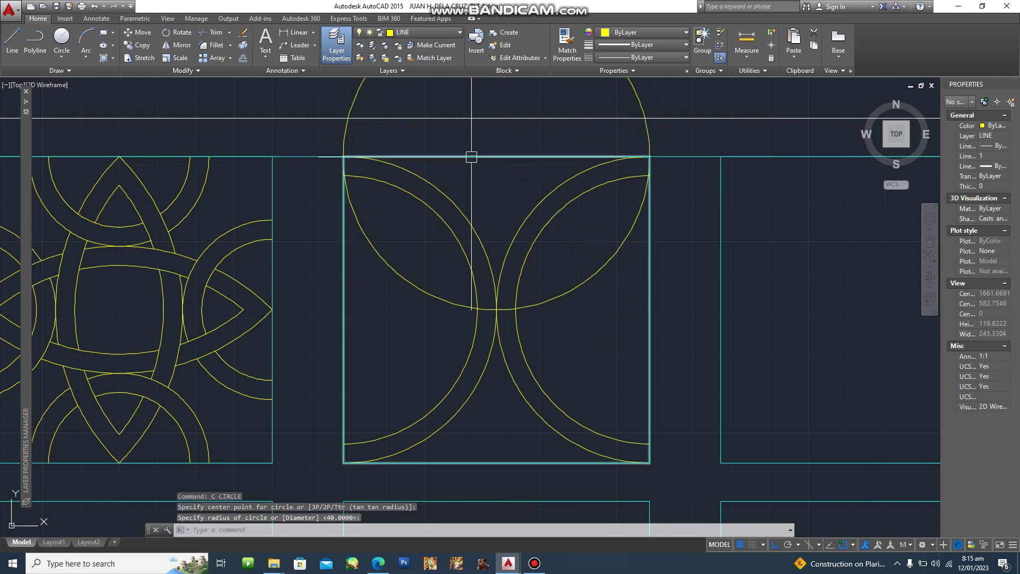
Step: Trim off the half of the top-edge circle that lies above the second square
key("Escape")
key("Escape")
type("tr")
key("Return")
key("Return")
left_click(645, 133)
key("Escape")
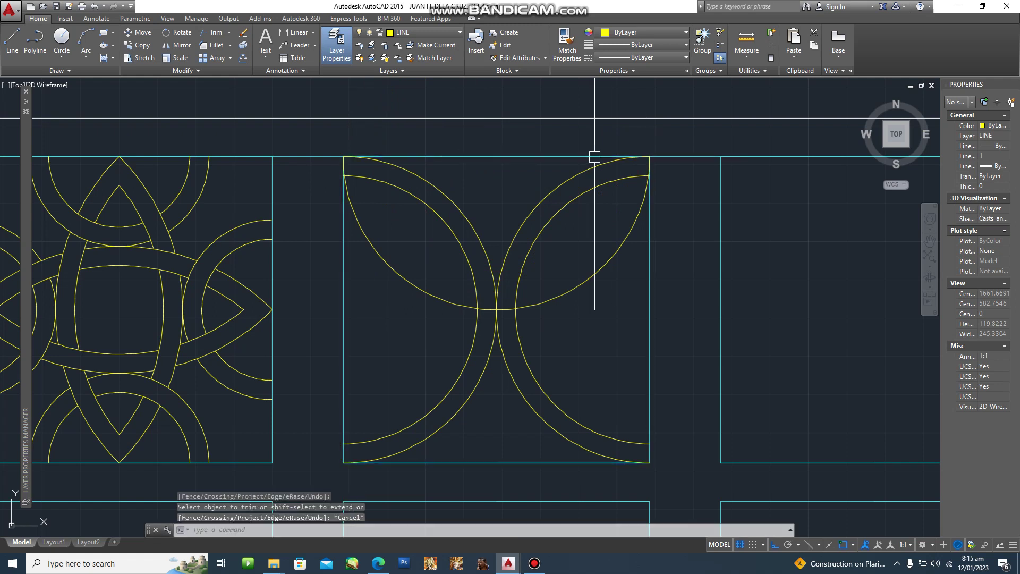
Step: Offset the half circle on the second square's top edge inward by 5 units
type("o")
key("Return")
type("5")
key("Return")
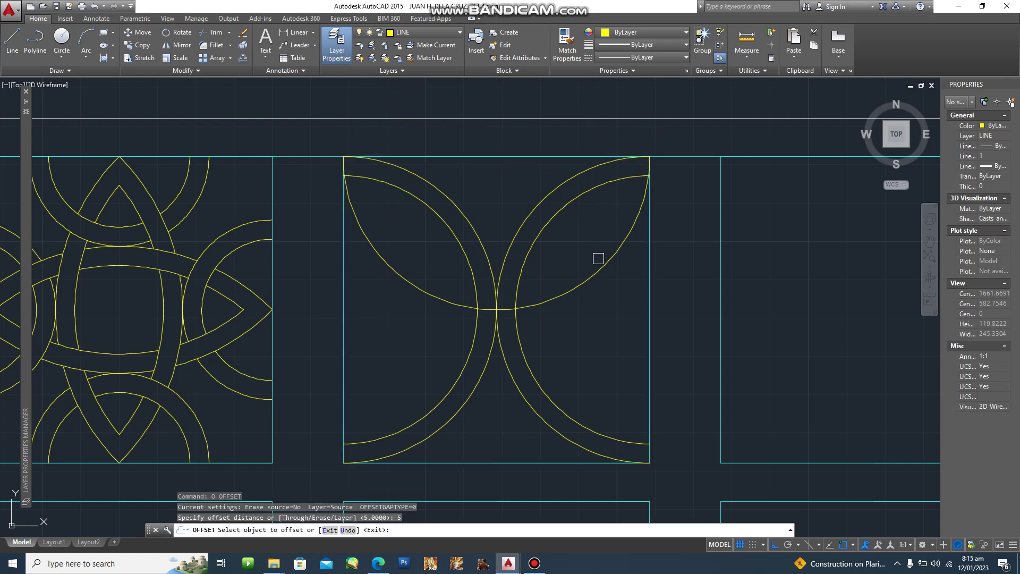
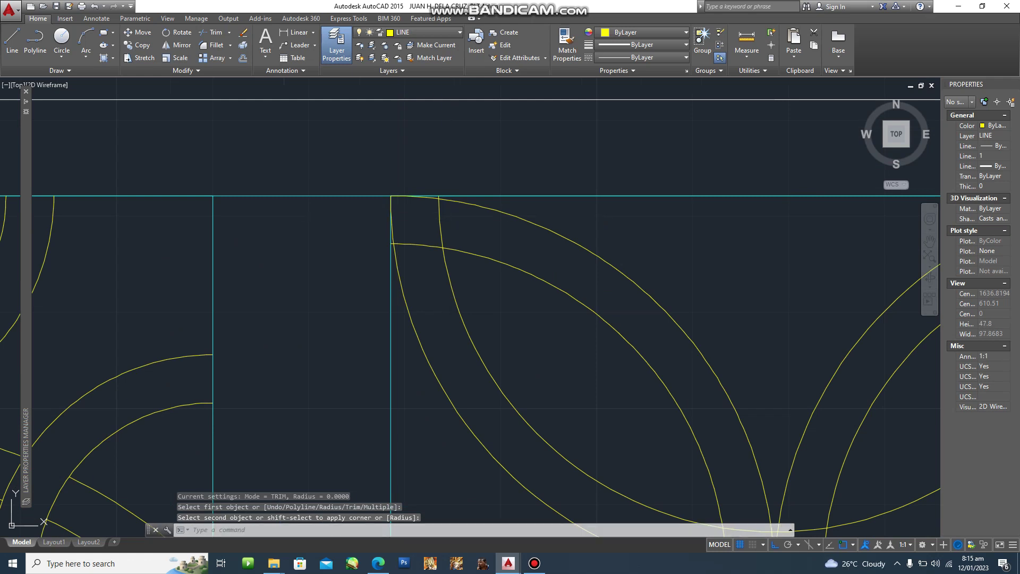
Step: Fillet the inner offset arcs with zero radius into sharp points at the second square's upper-left and upper-right petals
left_click(454, 295)
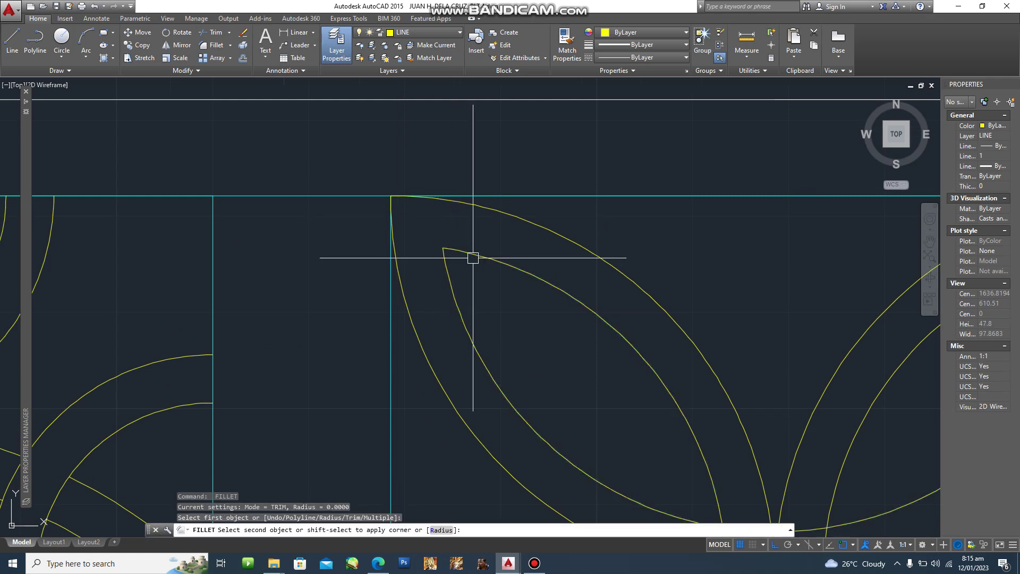
left_click(471, 257)
scroll(531, 243, "down", 4)
middle_click_drag(556, 243, 540, 269)
scroll(587, 264, "up", 6)
key("Return")
left_click(470, 243)
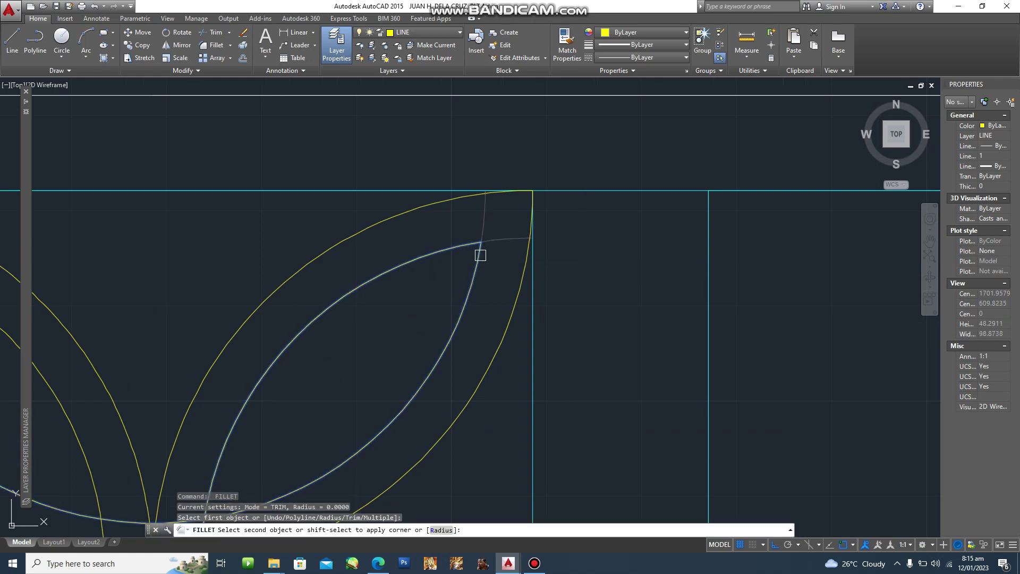
left_click(480, 253)
Step: Fillet the inner offset arcs with zero radius into sharp points at the second square's two lower petals
scroll(499, 342, "down", 4)
scroll(444, 452, "up", 4)
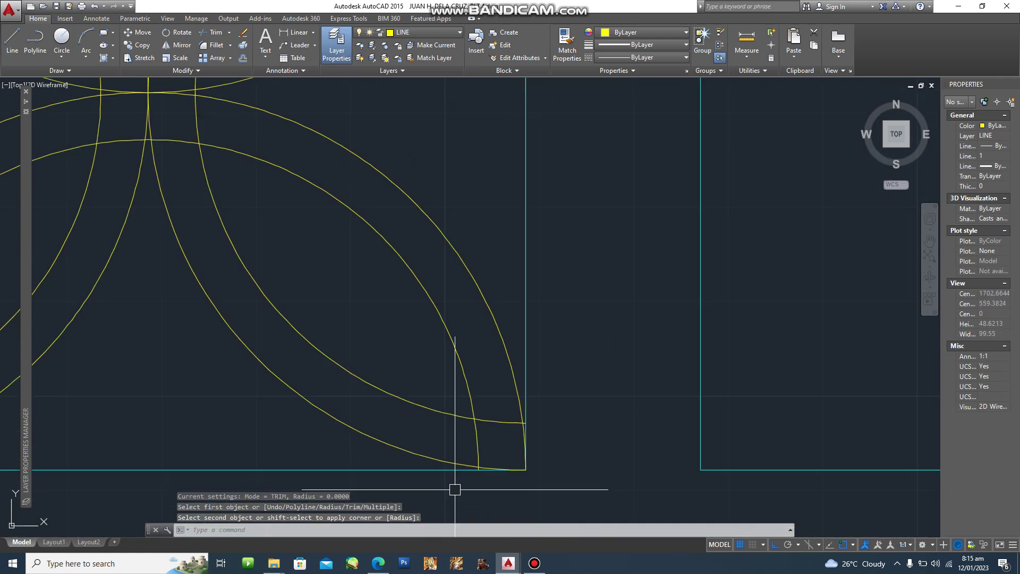
key("Return")
left_click(458, 412)
scroll(466, 410, "down", 4)
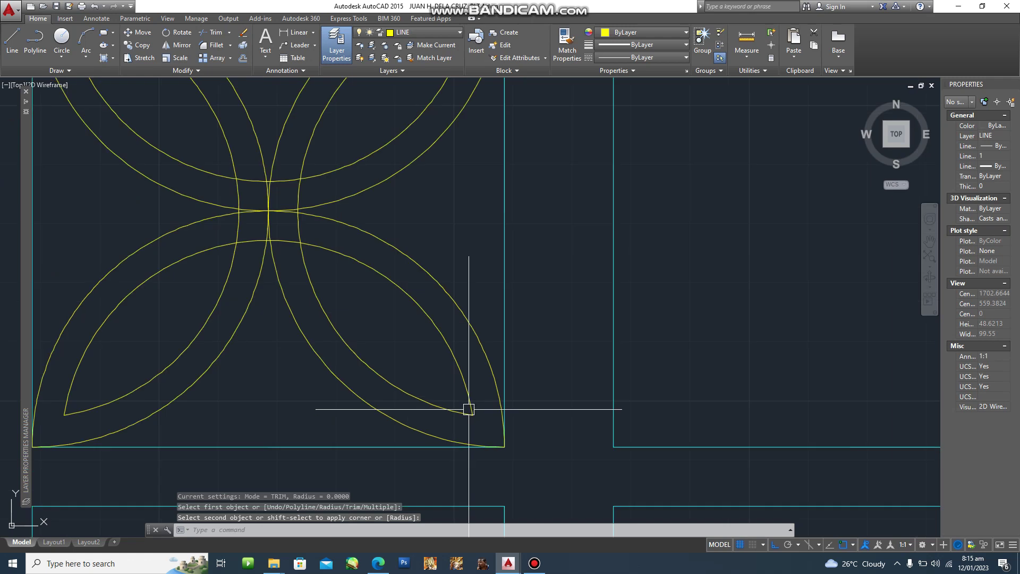
key("Escape")
Step: Draw a circle of radius 25 centred where the four half circles meet in the second square
middle_click_drag(302, 314, 351, 367)
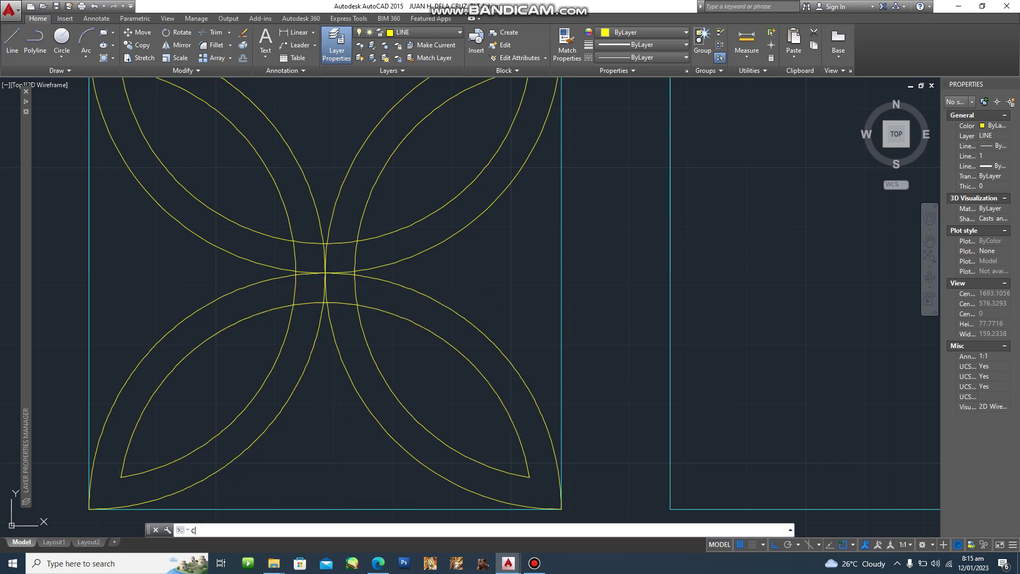
key("Return")
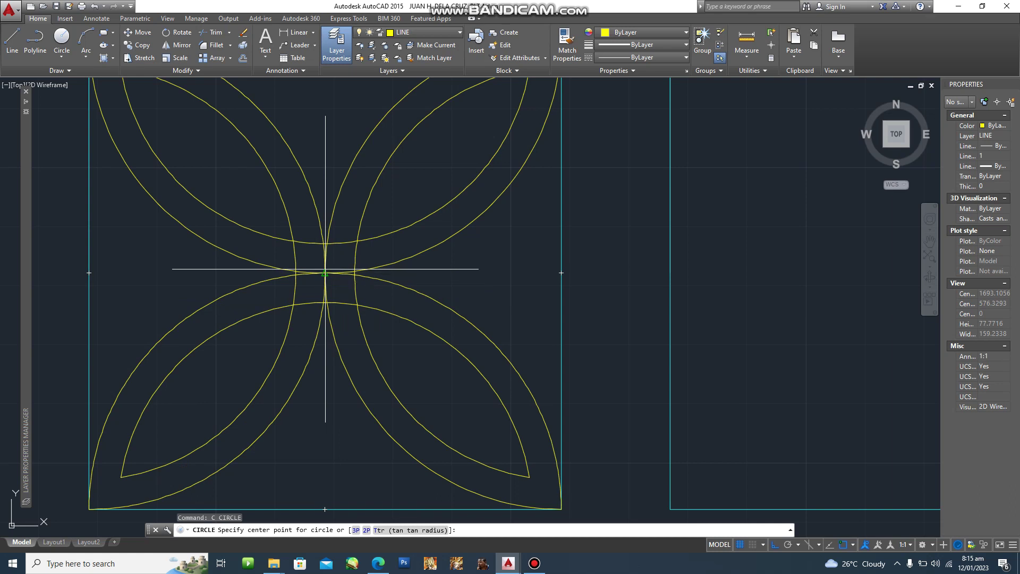
left_click(325, 273)
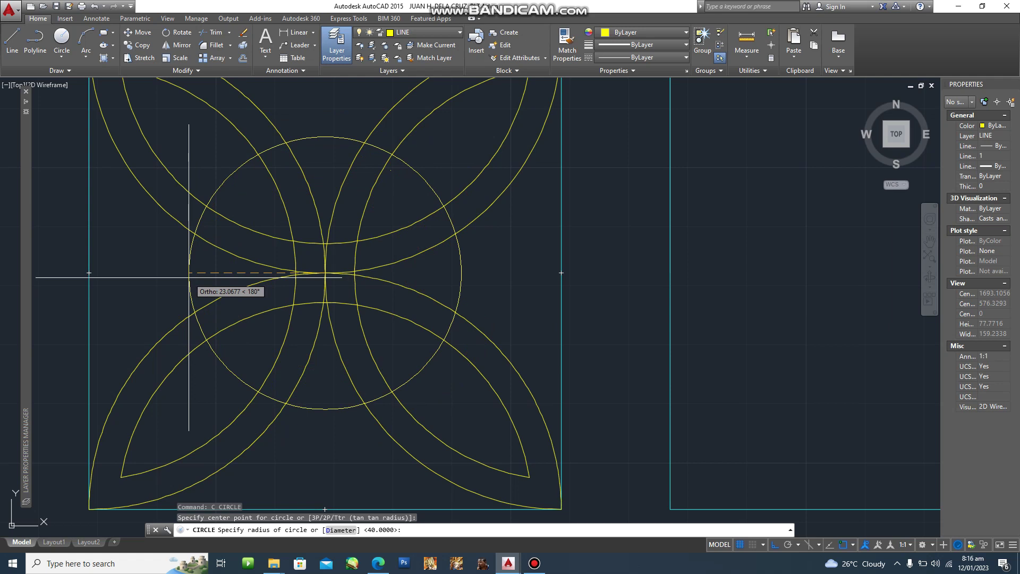
type("r")
key("Return")
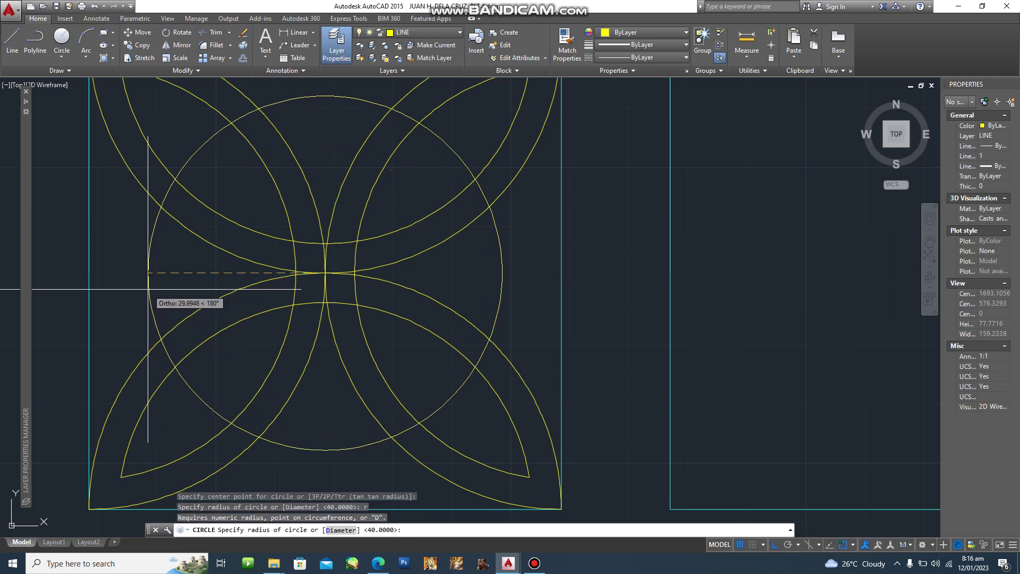
key("Return")
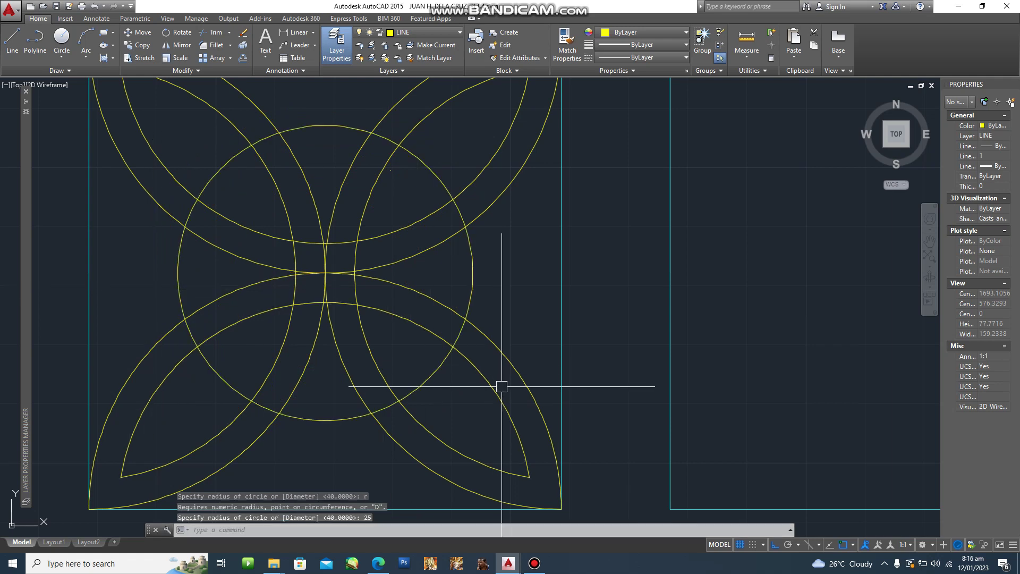
scroll(515, 400, "down", 2)
scroll(473, 393, "up", 2)
key("Escape")
key("Escape")
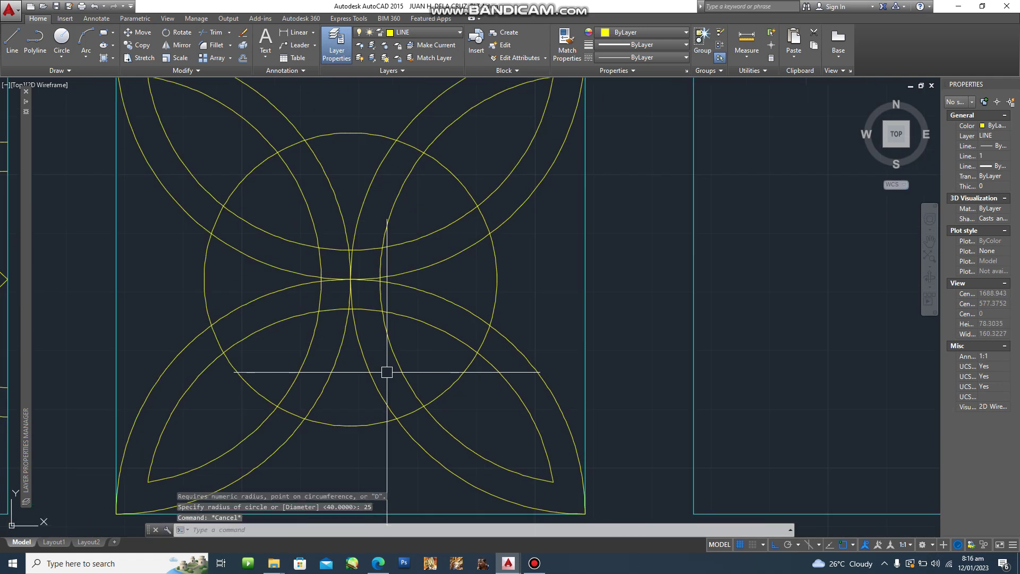
Step: Offset the second square's central circle inward by 5 units to form a ring
type("p")
key("Return")
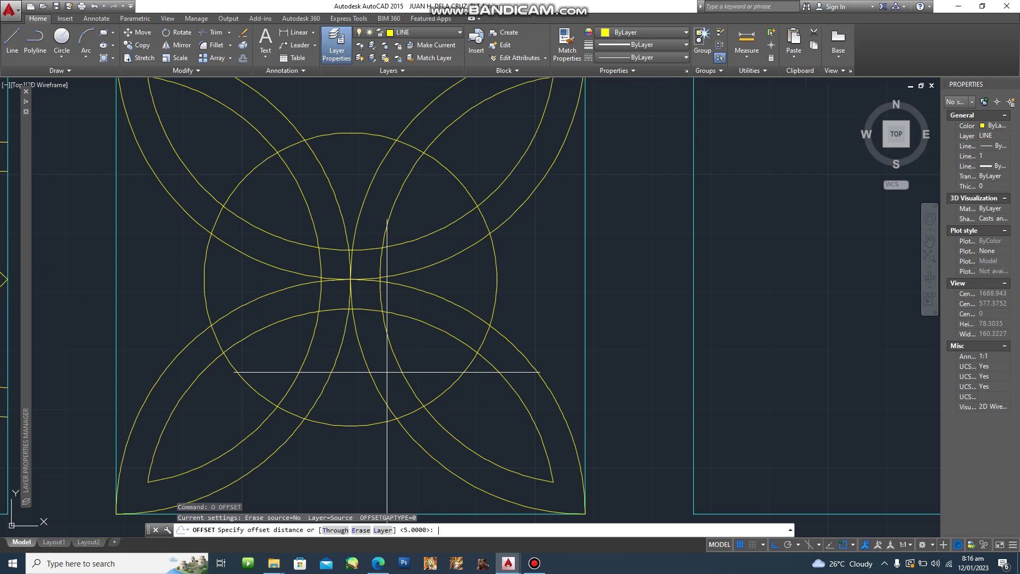
type("5")
key("Return")
left_click(258, 169)
left_click(281, 204)
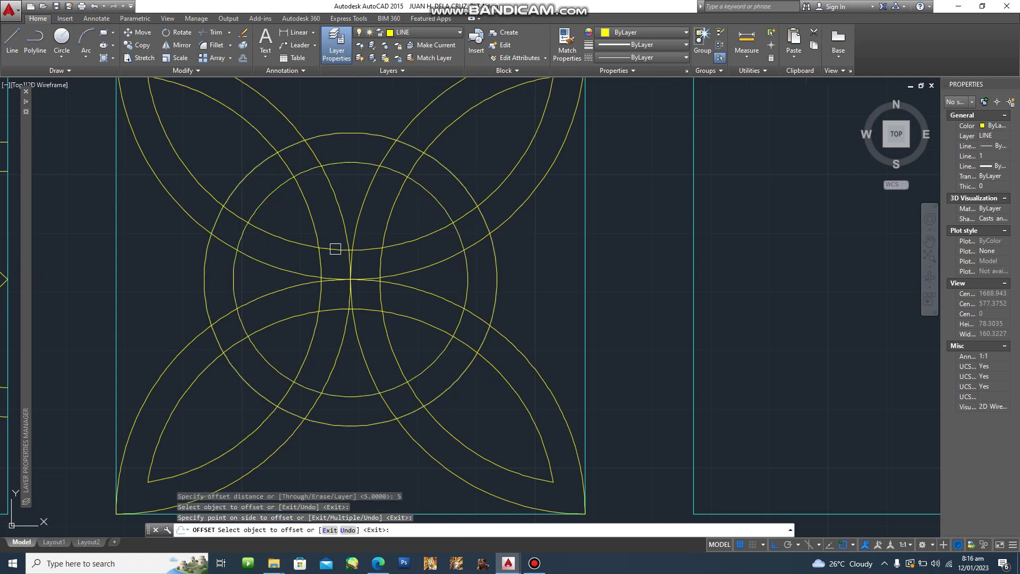
scroll(491, 293, "down", 2)
key("Escape")
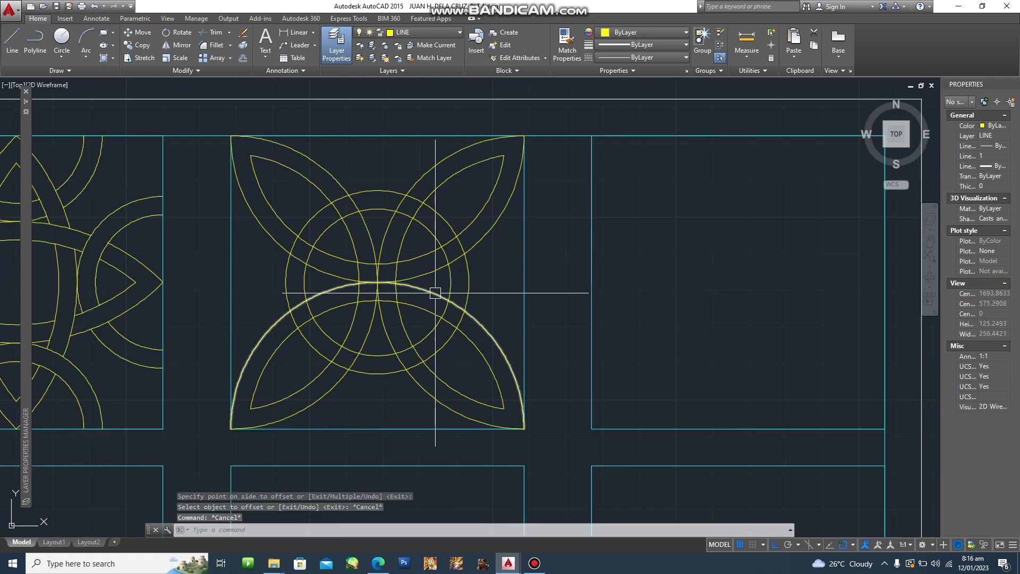
Step: Using all the curves as cutting edges, trim the ring inside the upper-left petal band and the upper-right petal's left band inside the ring
type("tr")
key("Return")
left_click(478, 378)
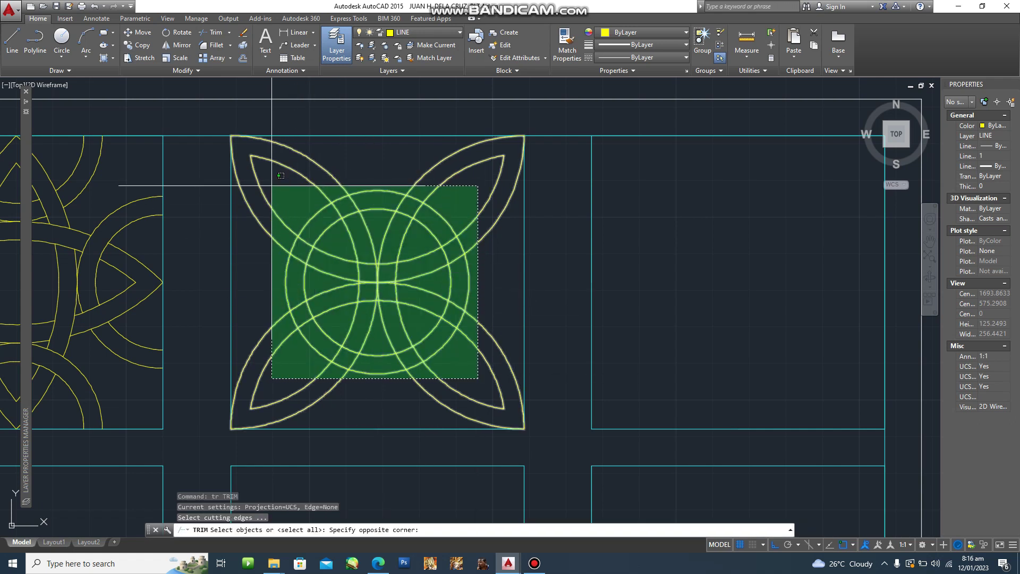
left_click(264, 165)
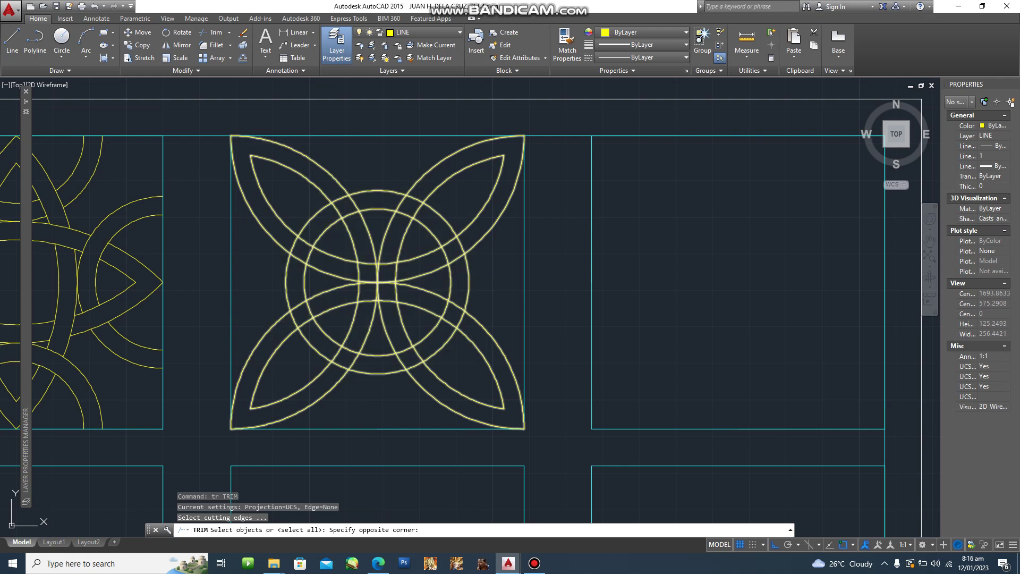
key("Return")
scroll(319, 200, "up", 4)
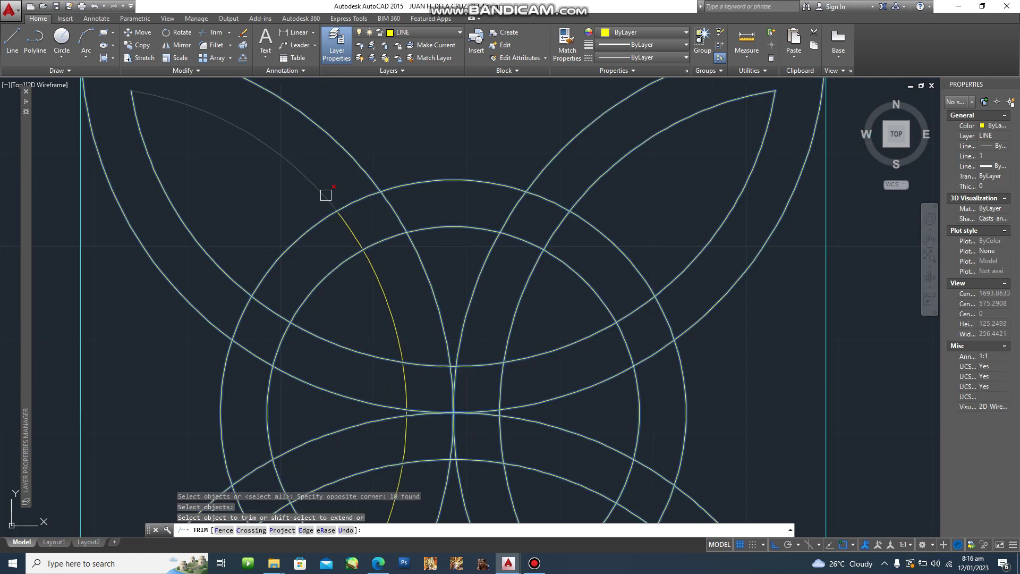
left_click(358, 200)
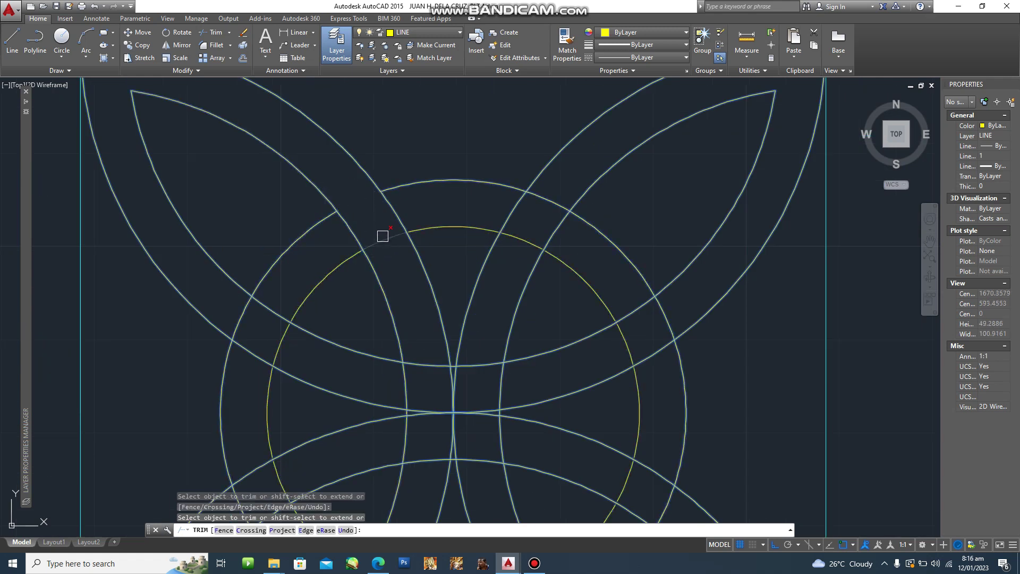
left_click(515, 212)
left_click(556, 229)
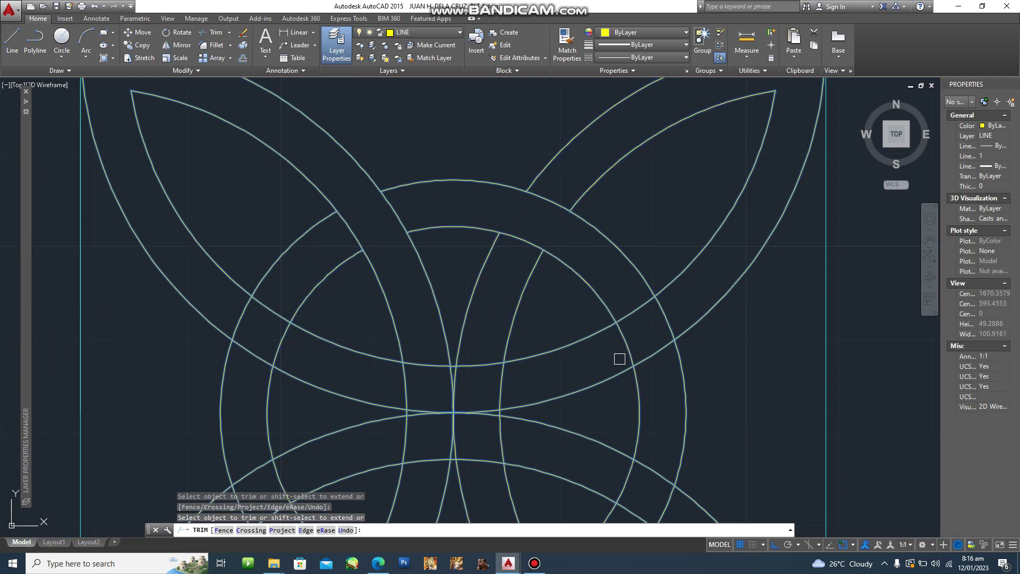
Step: Trim the ring inside the top-edge half-circle band and the bottom-edge band inside the ring, on the ring's right side
left_click(629, 348)
left_click(671, 318)
left_click(629, 364)
left_click(670, 319)
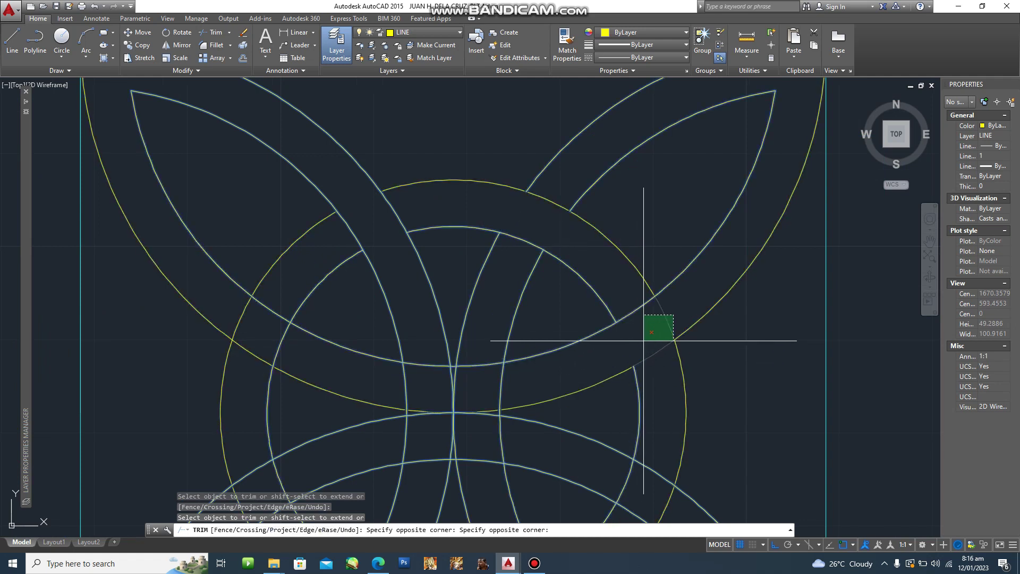
left_click(644, 341)
middle_click_drag(634, 378, 589, 312)
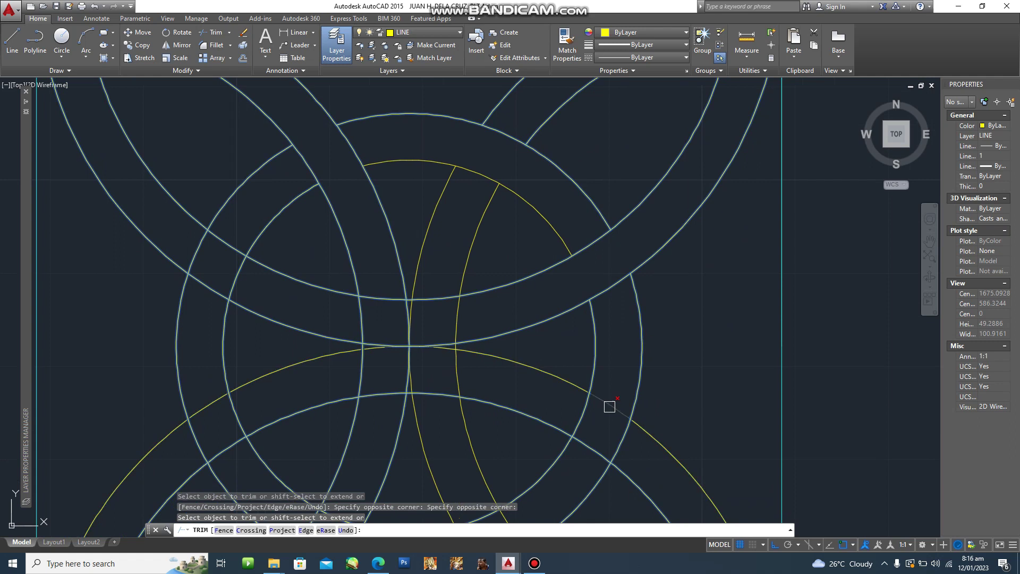
middle_click_drag(548, 468, 549, 398)
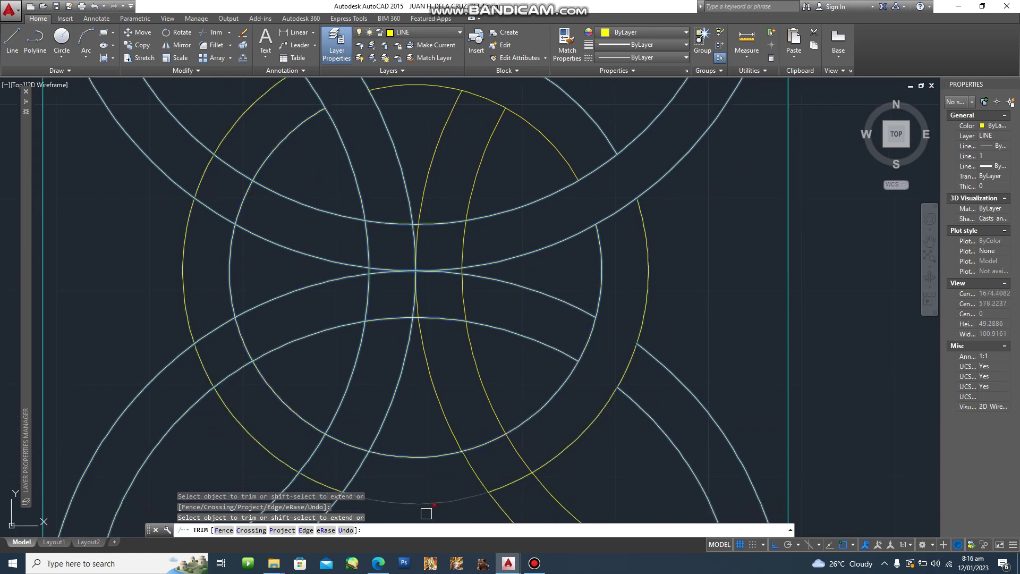
Step: Continue the over-under trimming at the ring's remaining crossings along its lower and left sides
left_click(505, 485)
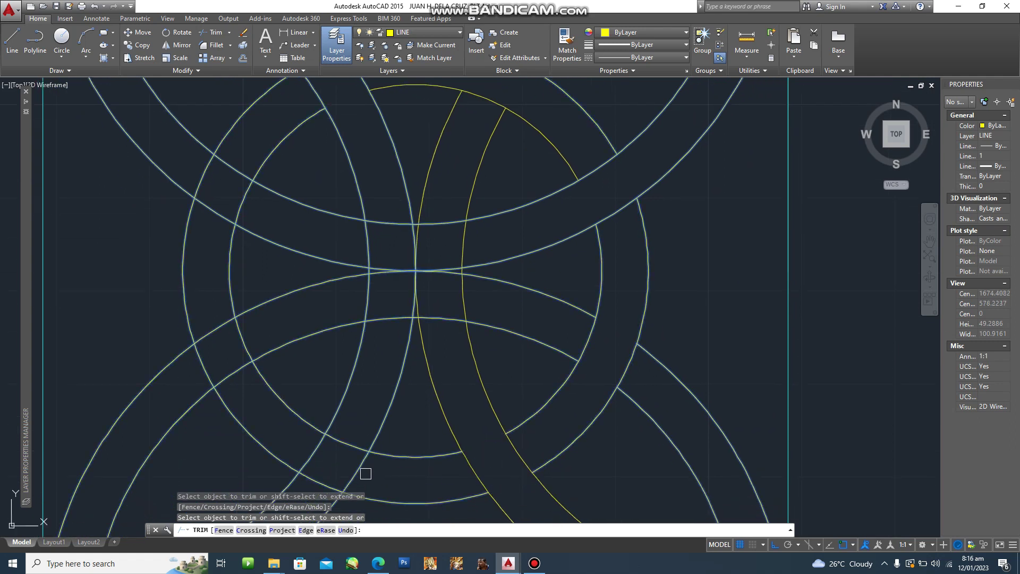
left_click(314, 455)
left_click(244, 339)
middle_click_drag(207, 312, 224, 349)
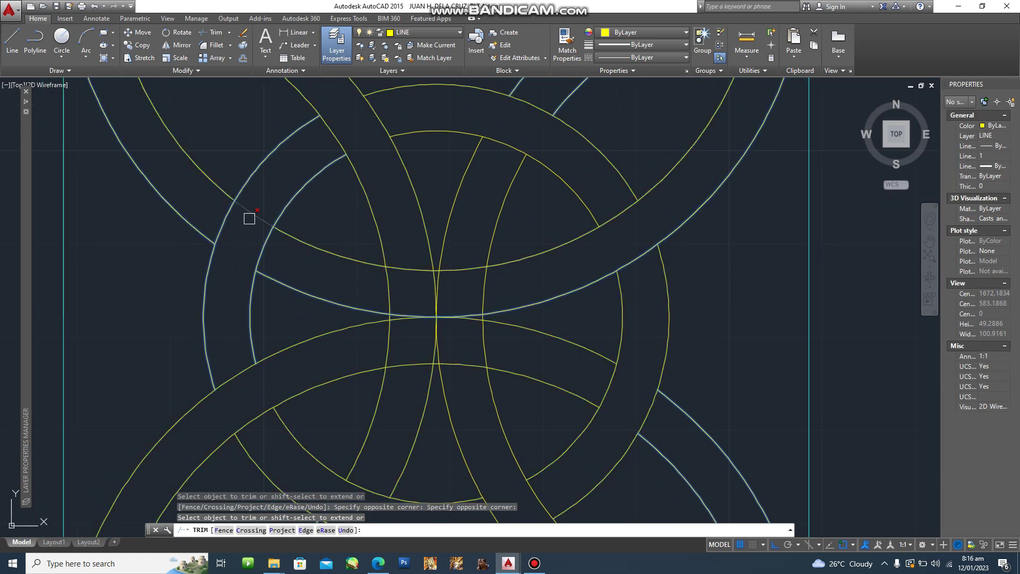
Step: Trim the left-edge half-circle band where it passes under the top-edge band near the second square's centre
scroll(342, 179, "down", 4)
scroll(342, 179, "up", 4)
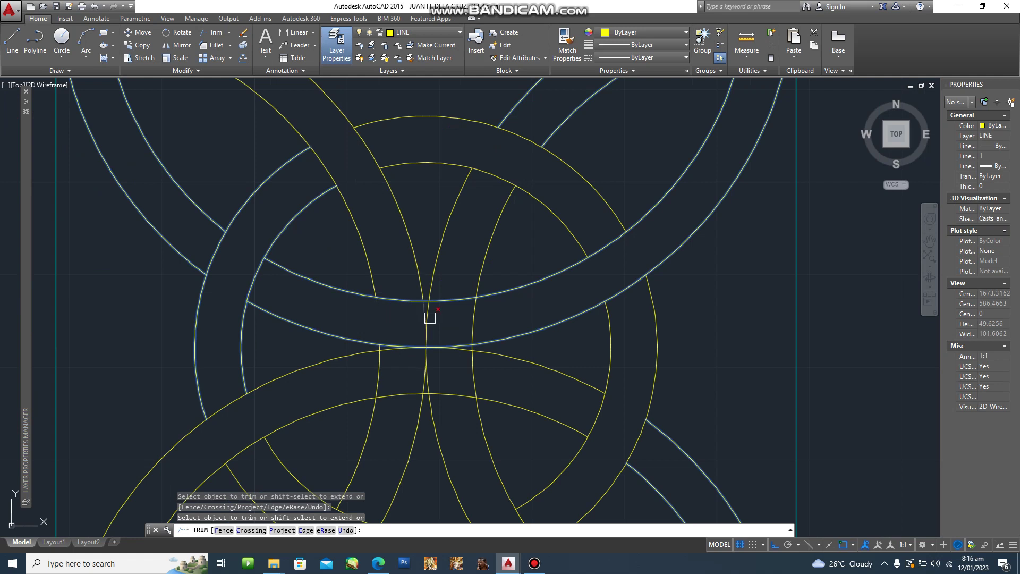
scroll(430, 317, "up", 4)
scroll(409, 300, "down", 4)
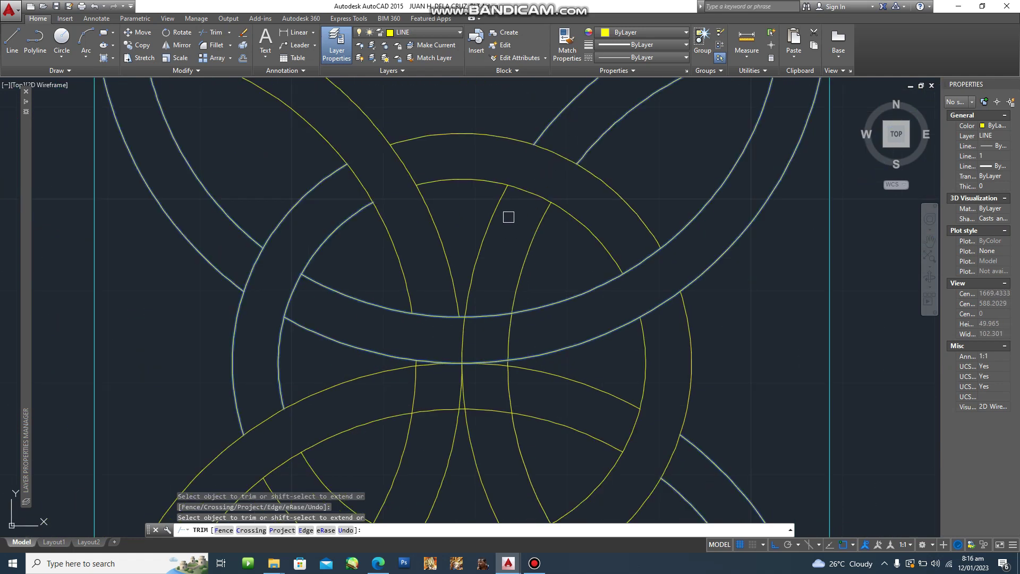
Step: Trim the top-edge half-circle band where it passes under the right-edge band at the second square's centre
scroll(493, 325, "up", 2)
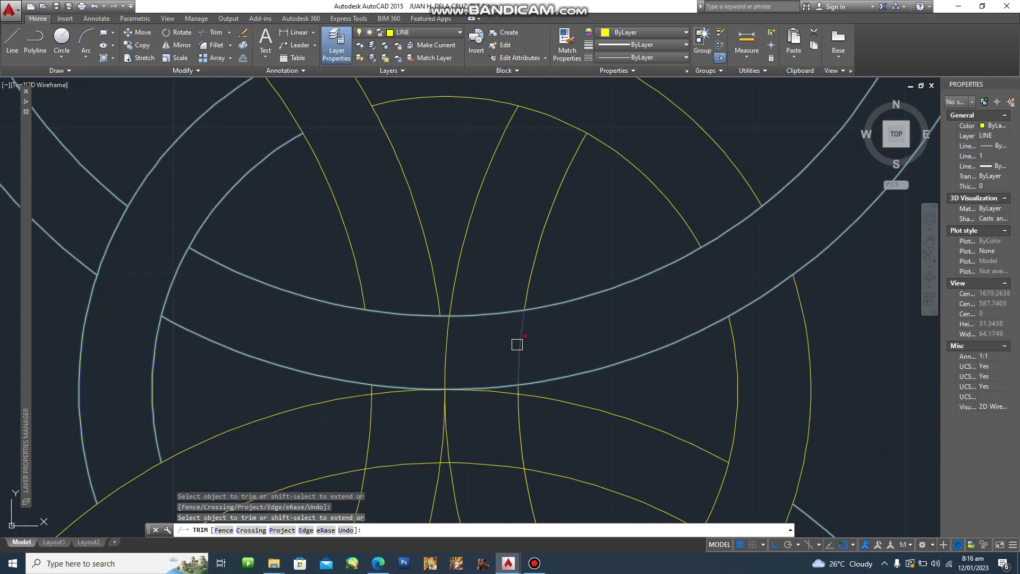
left_click(497, 316)
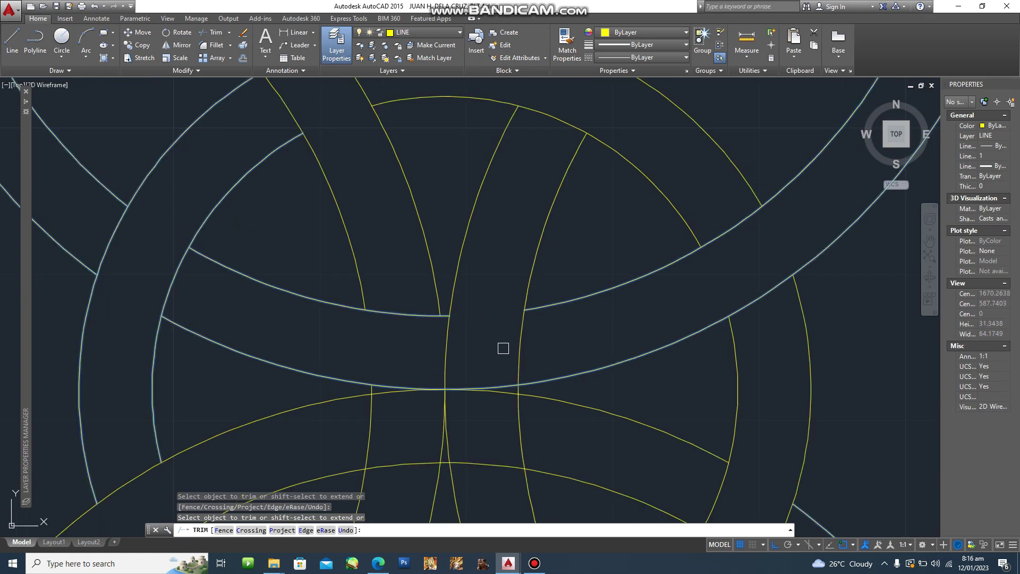
scroll(511, 422, "up", 5)
scroll(576, 372, "down", 5)
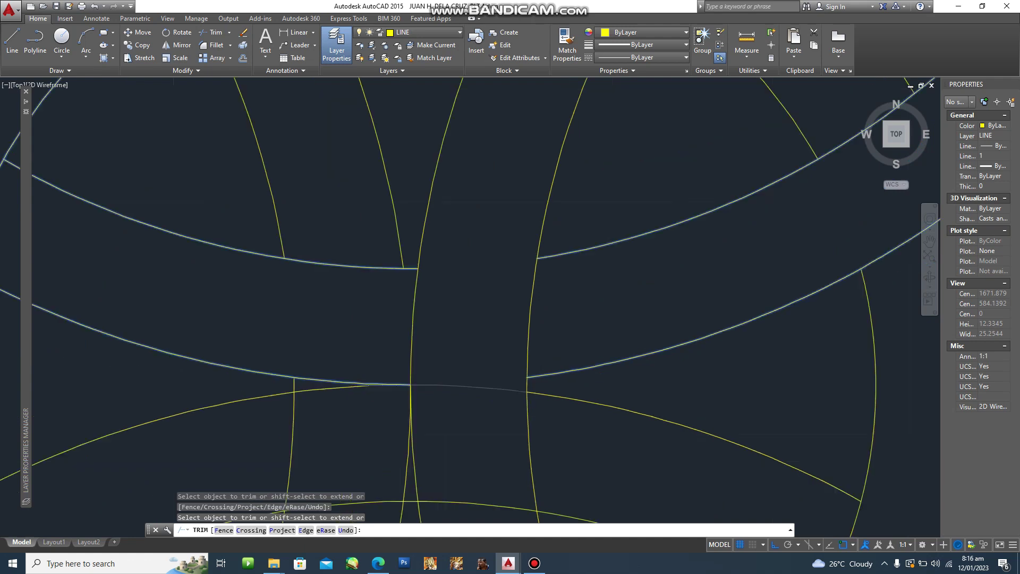
scroll(555, 436, "down", 3)
scroll(674, 470, "up", 3)
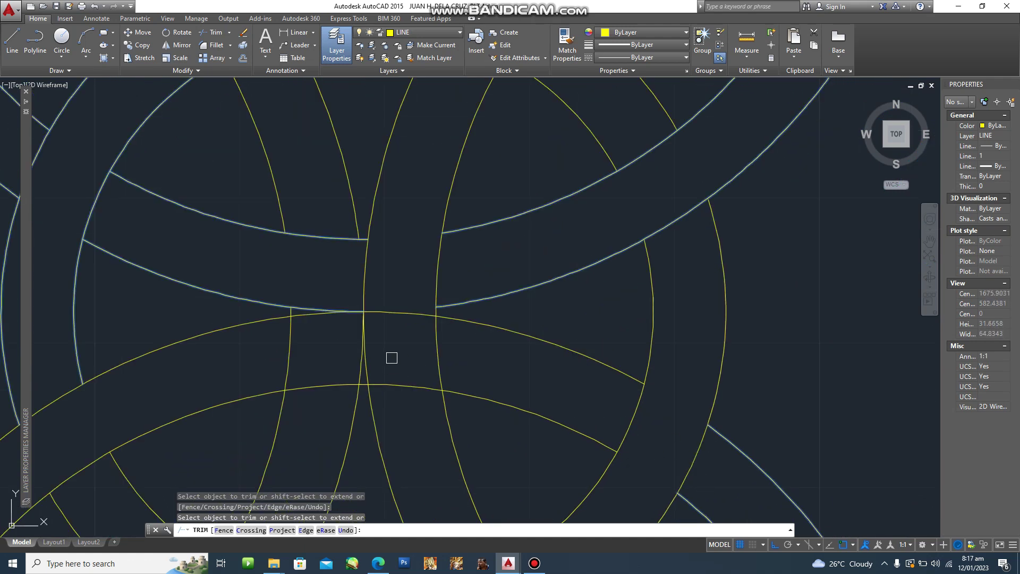
Step: Trim the right-edge half-circle band's inner arc where it passes under the bottom-edge band
left_click(434, 341)
left_click(370, 377)
scroll(403, 438, "up", 2)
scroll(396, 422, "down", 2)
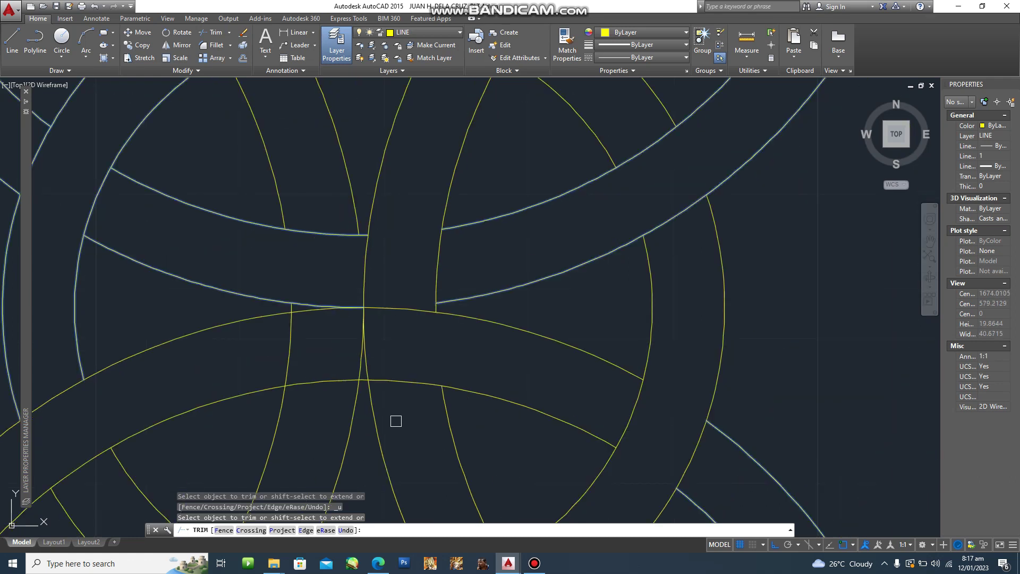
Step: Trim the bottom-edge half-circle band where it passes under the left-edge band, and finish trimming
mouse_move(357, 415)
middle_mouse_down()
mouse_move(407, 395)
mouse_move(454, 294)
middle_mouse_up()
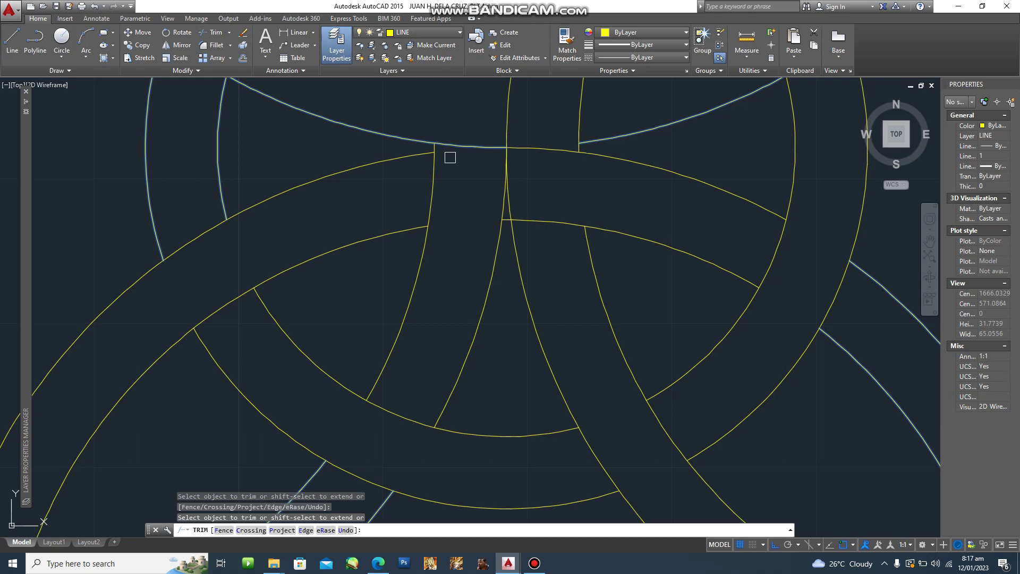
scroll(585, 234, "down", 4)
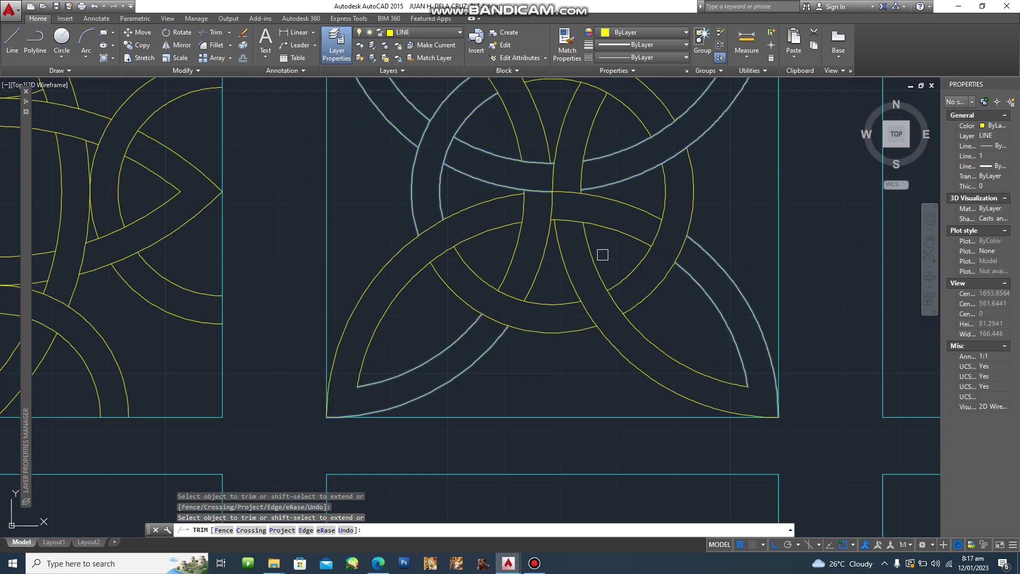
key("Escape")
key("Escape")
key("Escape")
Step: Go to the empty third square, and switch to the PLATE 04-Model.pdf reference in Edge to examine that square's pattern
scroll(653, 287, "down", 3)
scroll(664, 234, "up", 1)
mouse_move(678, 234)
middle_mouse_down()
mouse_move(620, 271)
mouse_move(409, 296)
middle_mouse_up()
scroll(603, 268, "down", 1)
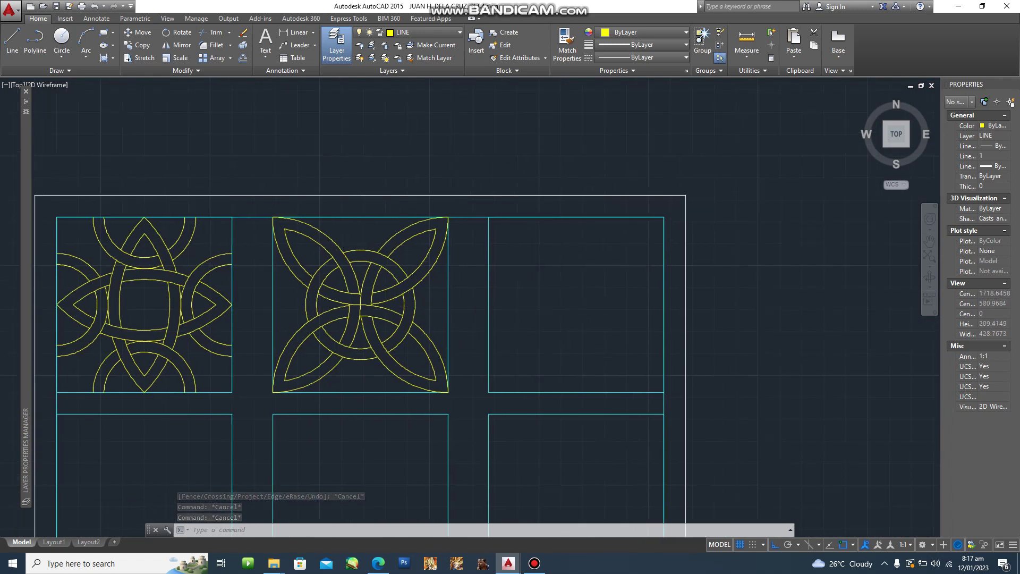
scroll(591, 353, "up", 1)
middle_click_drag(510, 319, 498, 310)
mouse_move(588, 348)
middle_mouse_down()
mouse_move(519, 169)
mouse_move(558, 49)
middle_mouse_up()
middle_click_drag(609, 154, 609, 207)
scroll(564, 487, "up", 1)
scroll(540, 394, "down", 1)
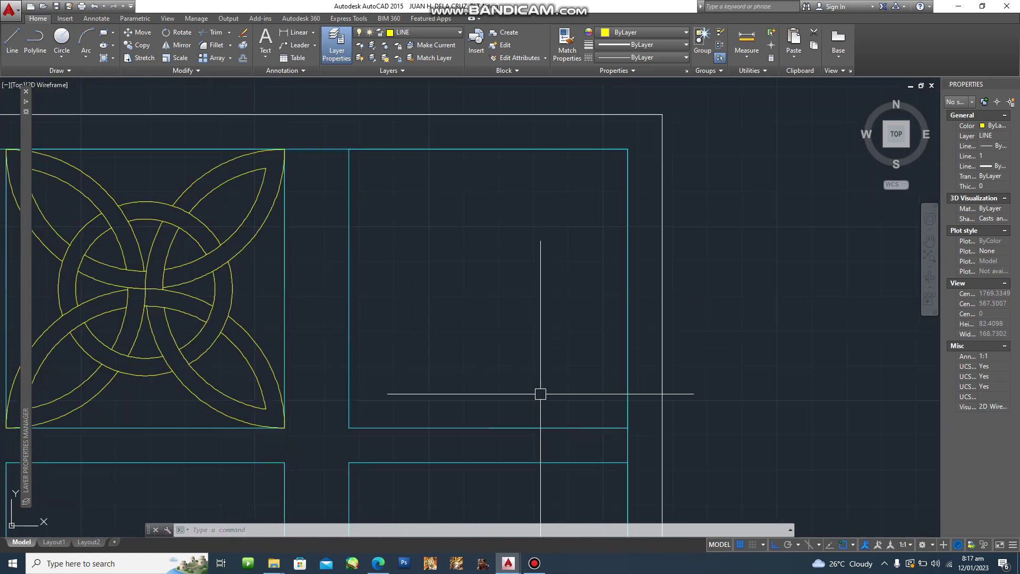
key("alt+Tab")
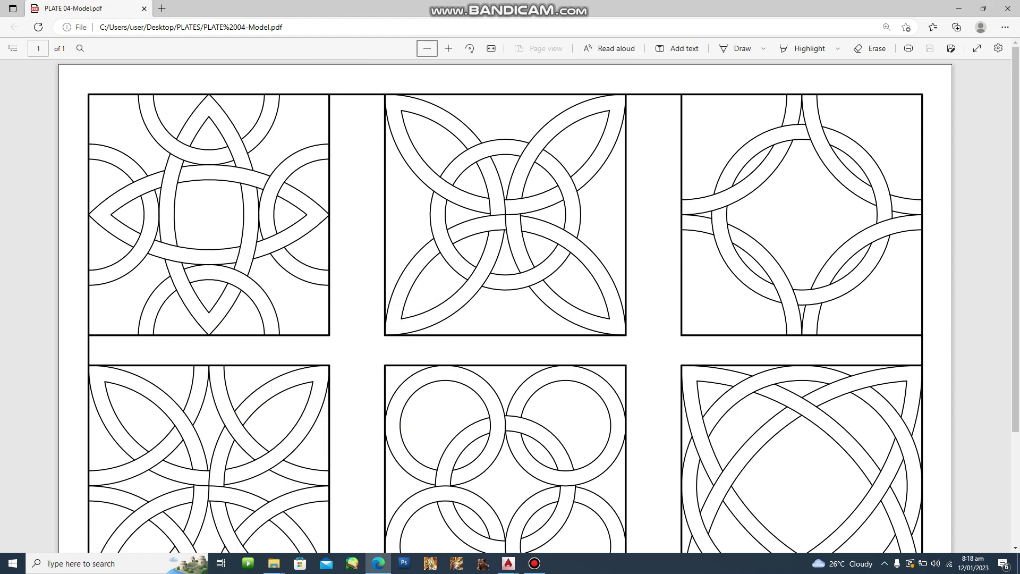
Step: Switch from the PDF reference back to the AutoCAD drawing and maximize its window at the empty third square
key("alt+Tab")
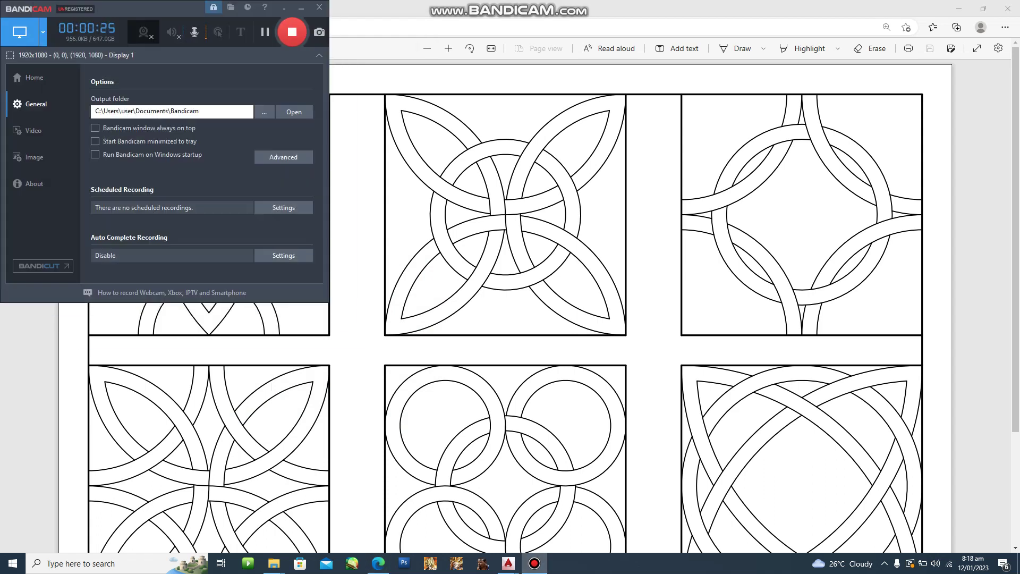
left_click(378, 564)
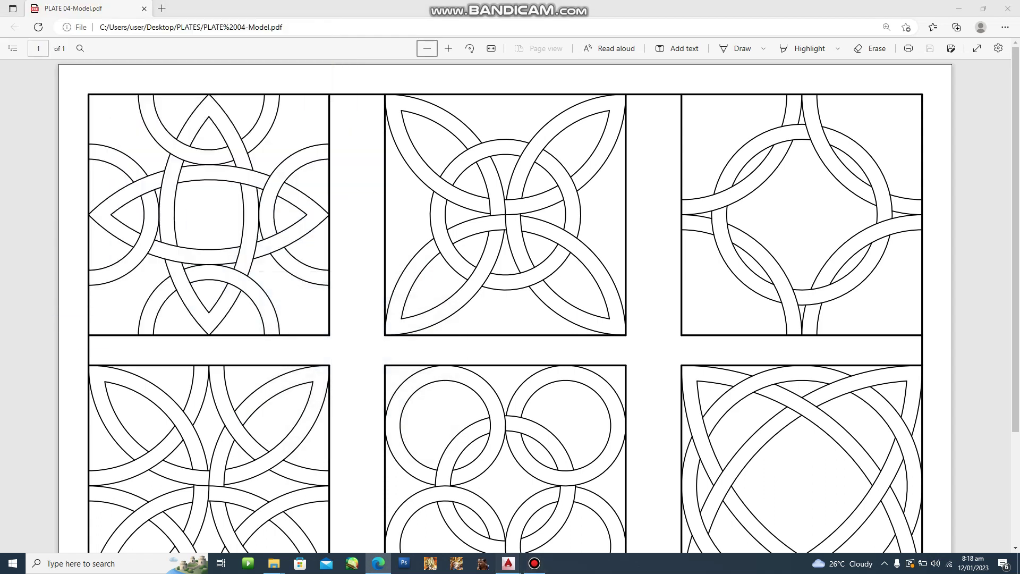
left_click(571, 513)
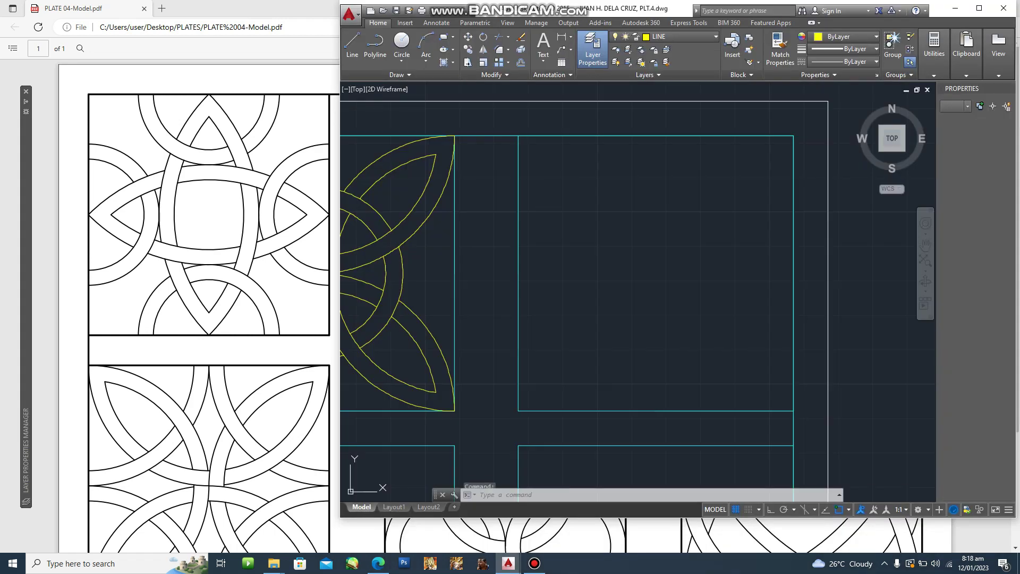
double_click(683, 8)
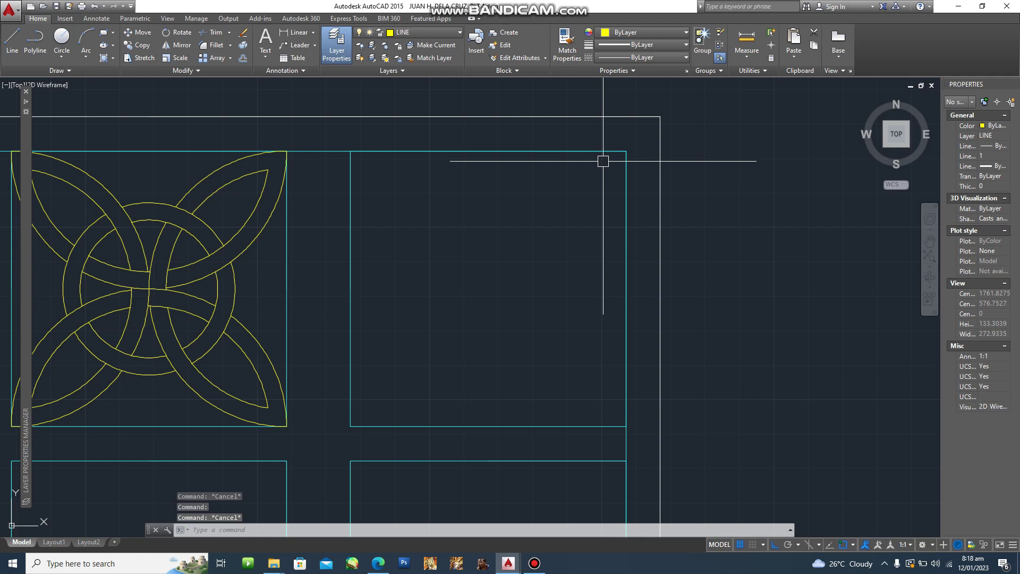
Step: Draw a circle centred on the third square's upper-right corner, with its radius reaching the top edge's midpoint
type("c")
key("Return")
left_click(626, 151)
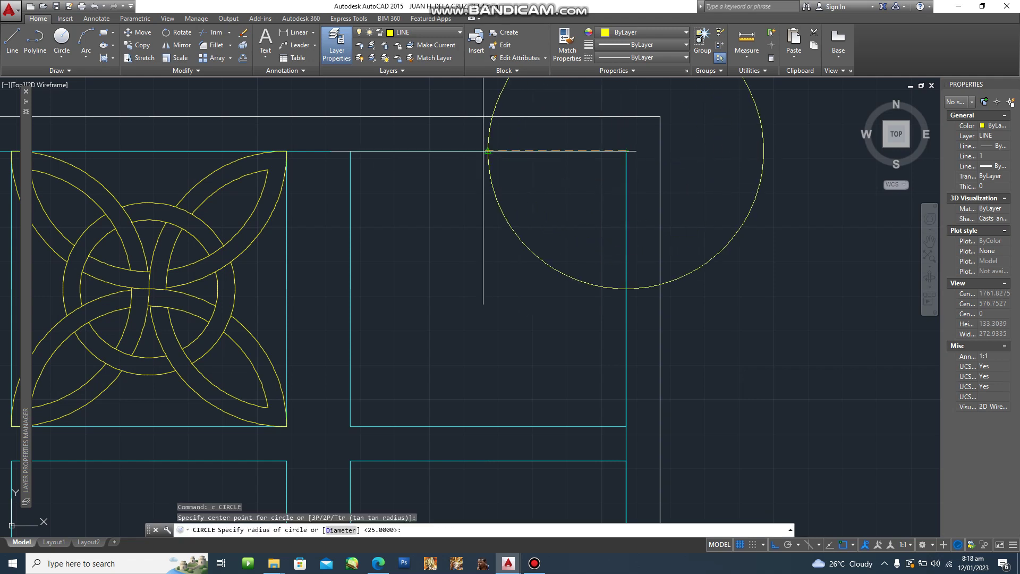
left_click(487, 151)
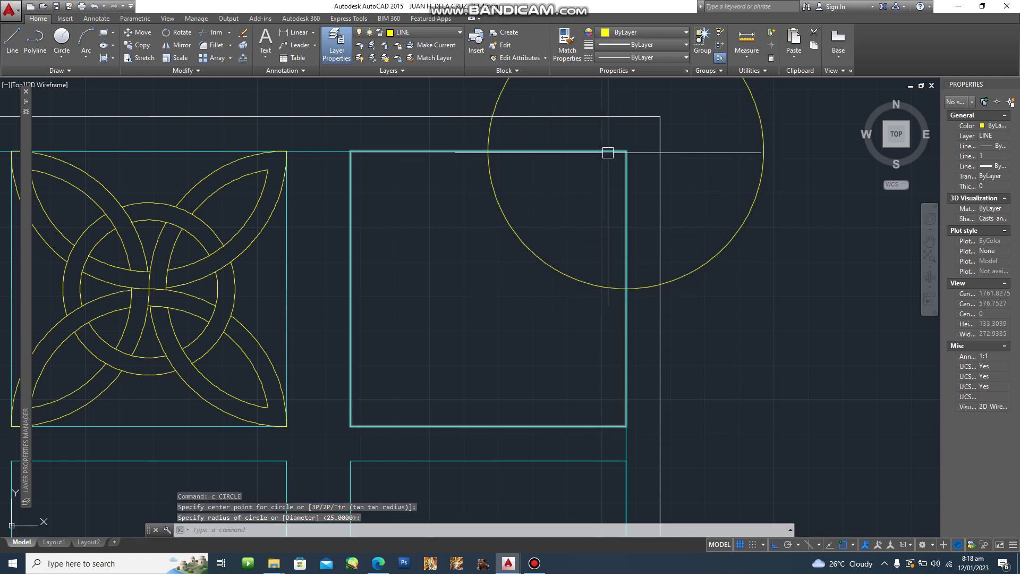
key("Escape")
key("Escape")
Step: Offset the corner circle 5 units inward to form a band
type("o")
key("Return")
type("5")
key("Return")
left_click(508, 230)
left_click(541, 201)
key("Return")
Step: Trim both corner circles outside the third square, using the square as the cutting edge
type("tr")
key("Return")
left_click(571, 154)
left_click(571, 155)
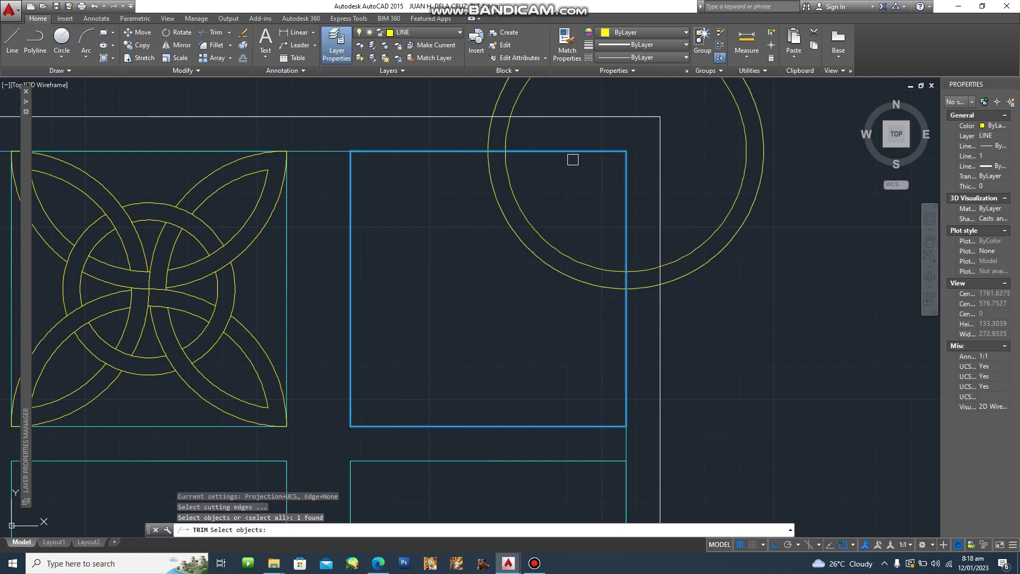
key("Return")
left_click(504, 135)
left_click(491, 133)
key("Escape")
key("Escape")
key("Escape")
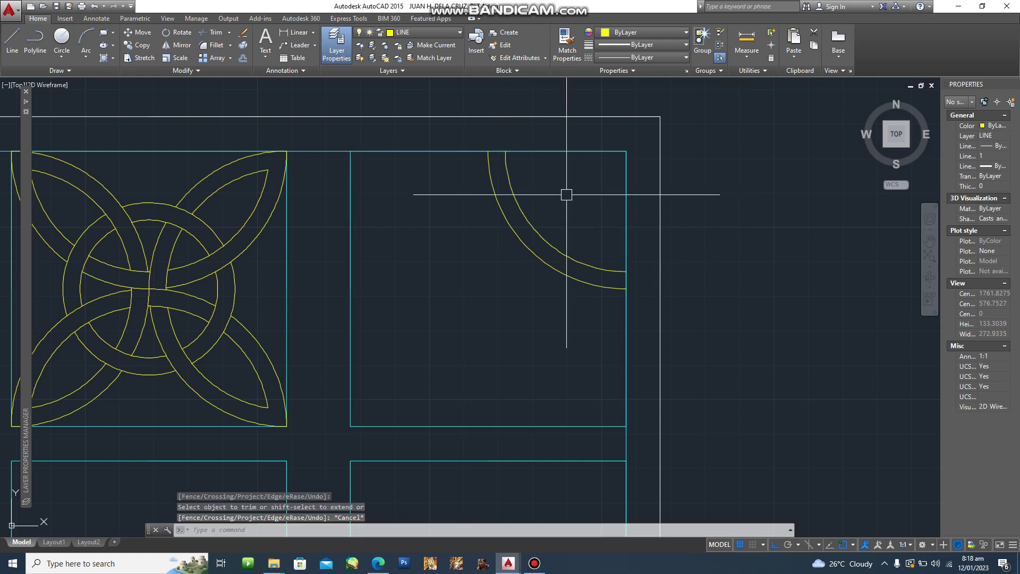
Step: Mirror the upper-right quarter-circle band about the third square's horizontal centre line, keeping the original
type("mi")
key("Return")
left_click(585, 344)
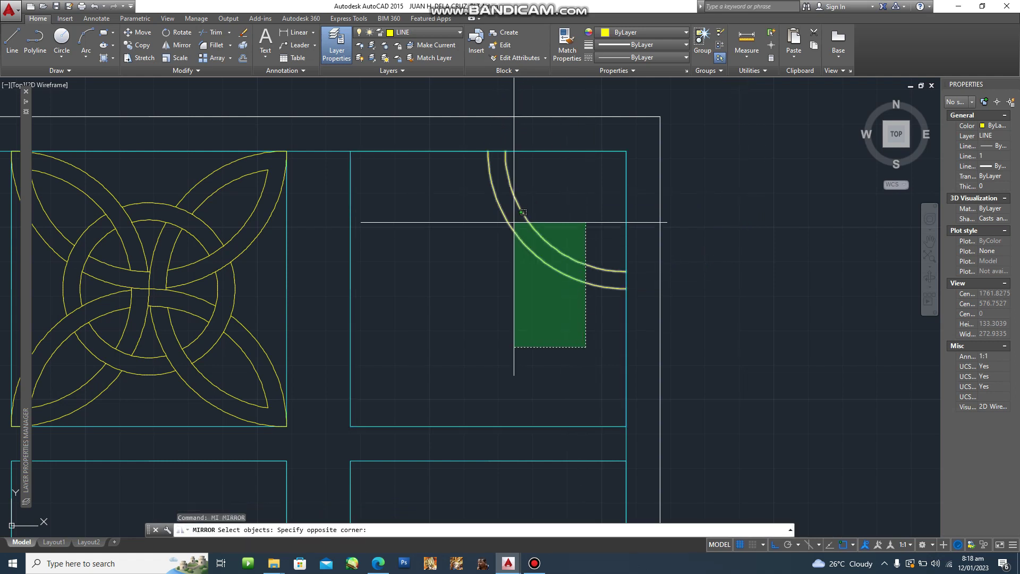
left_click(514, 221)
key("Return")
left_click(625, 289)
left_click(640, 286)
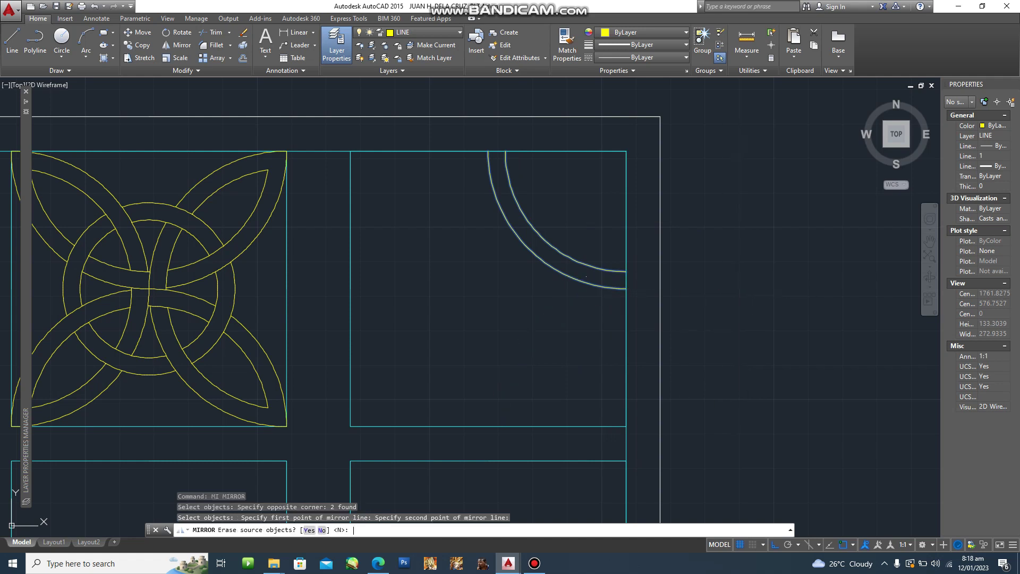
key("Return")
key("Escape")
Step: Mirror both right-hand quarter-circle bands about the third square's vertical centre line, keeping the originals
type("mi")
key("Return")
left_click(565, 364)
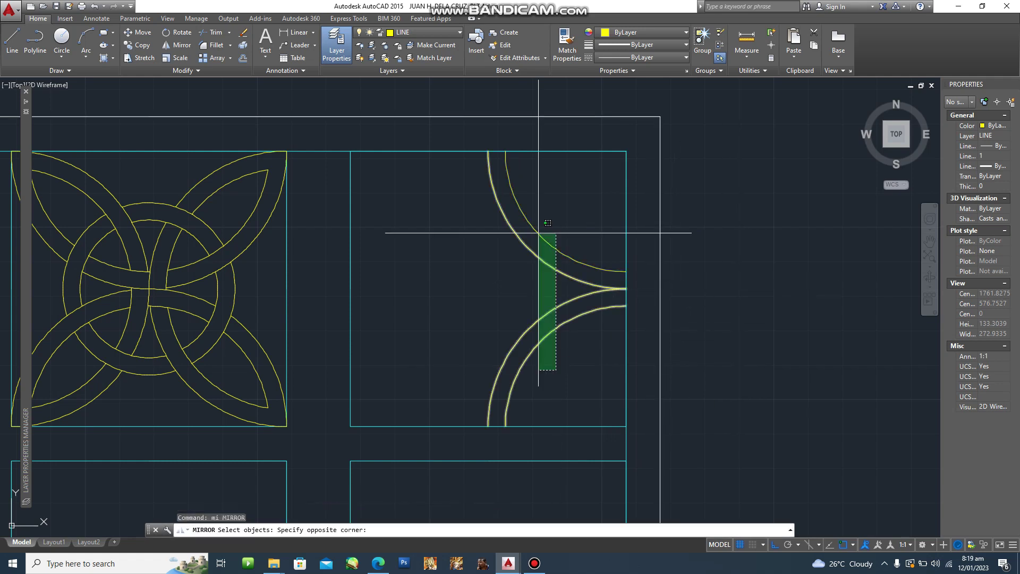
left_click(546, 222)
key("Return")
left_click(488, 426)
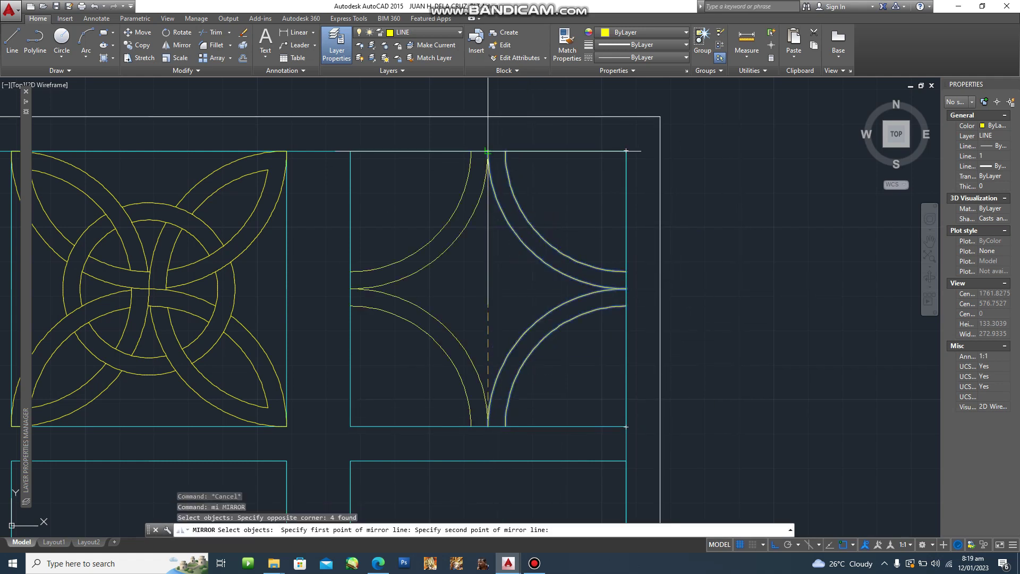
left_click(488, 152)
key("Return")
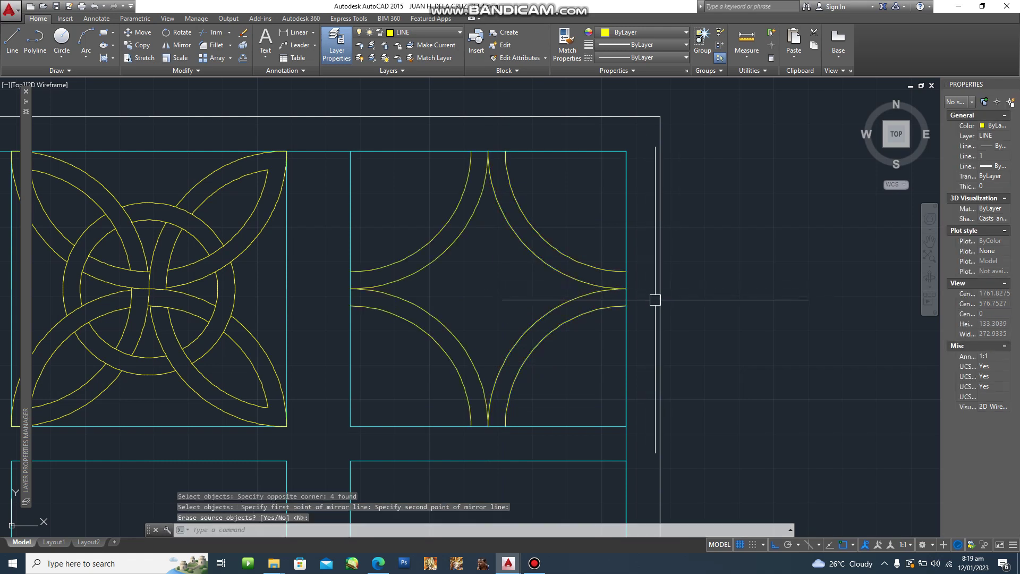
key("Escape")
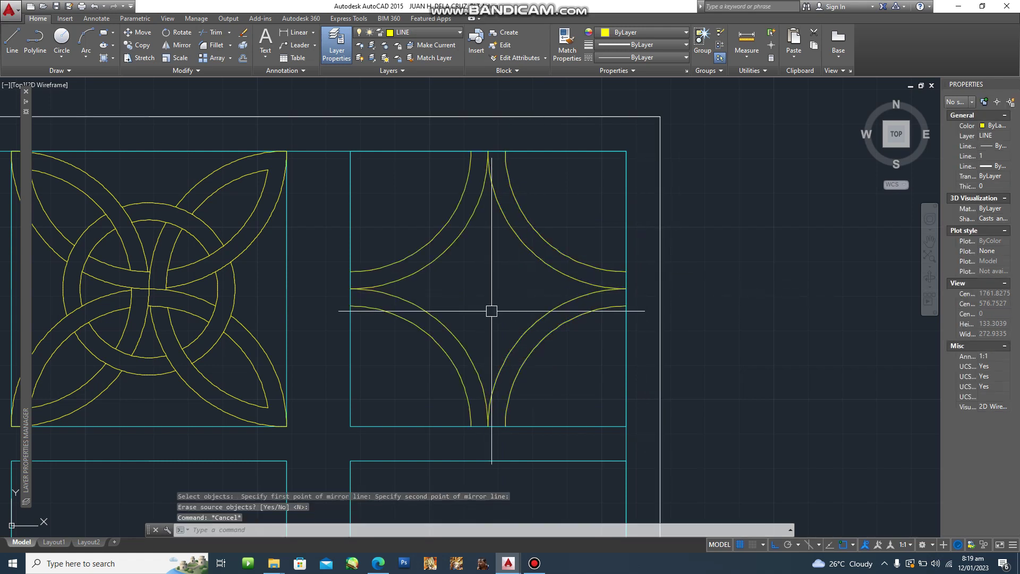
Step: Draw a circle of radius 30 at the third square's centre, located midway between the top and bottom edge midpoints
key("Return")
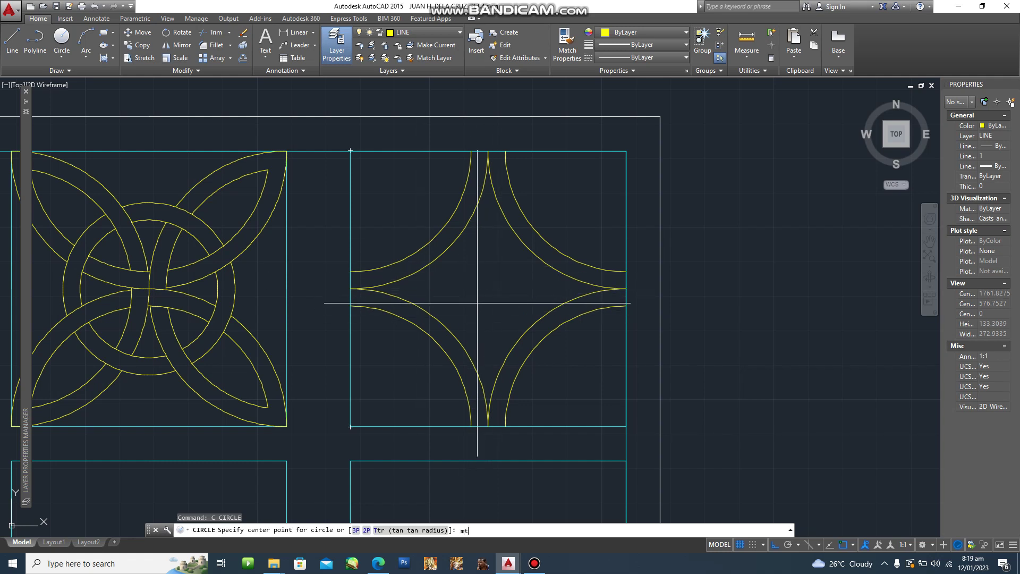
key("Return")
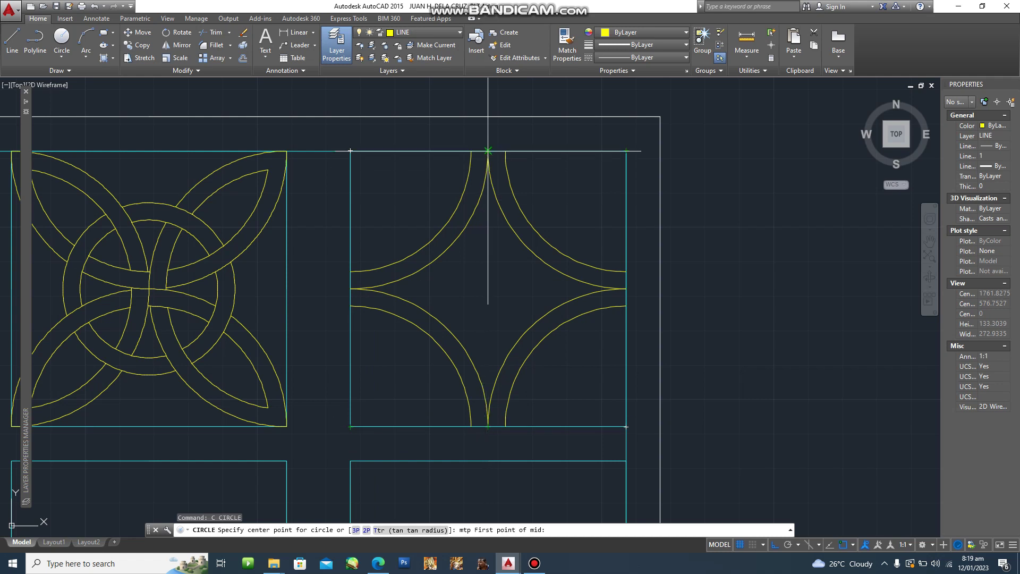
left_click(488, 151)
left_click(488, 426)
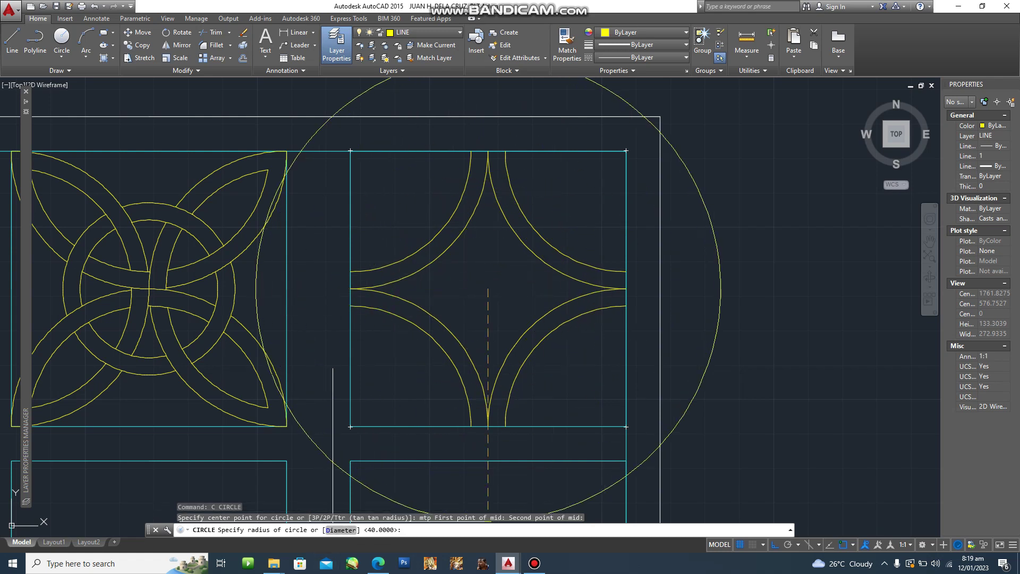
type("r")
key("Return")
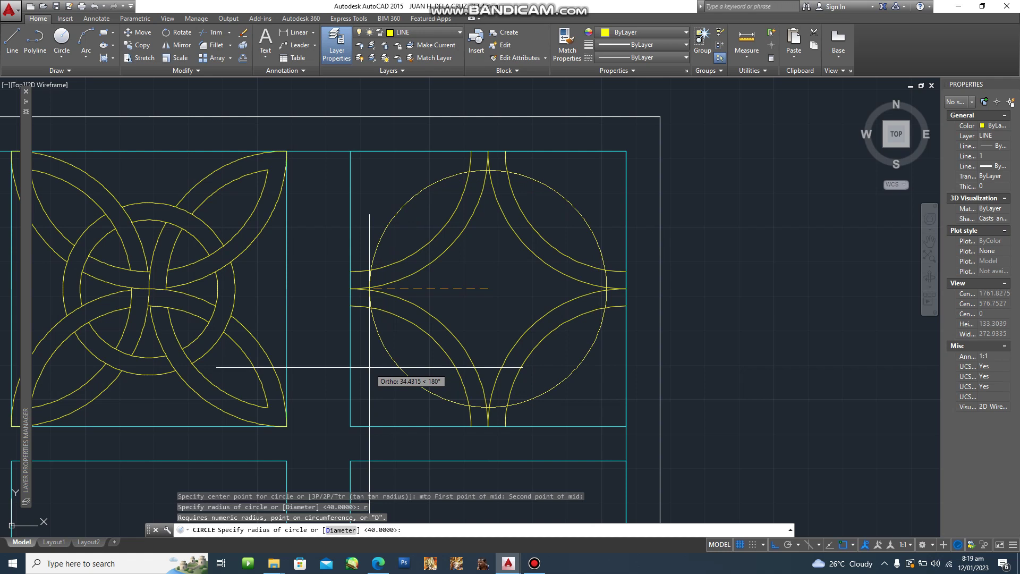
key("Return")
Step: Offset the central circle 5 units inward to form the ring
type("o")
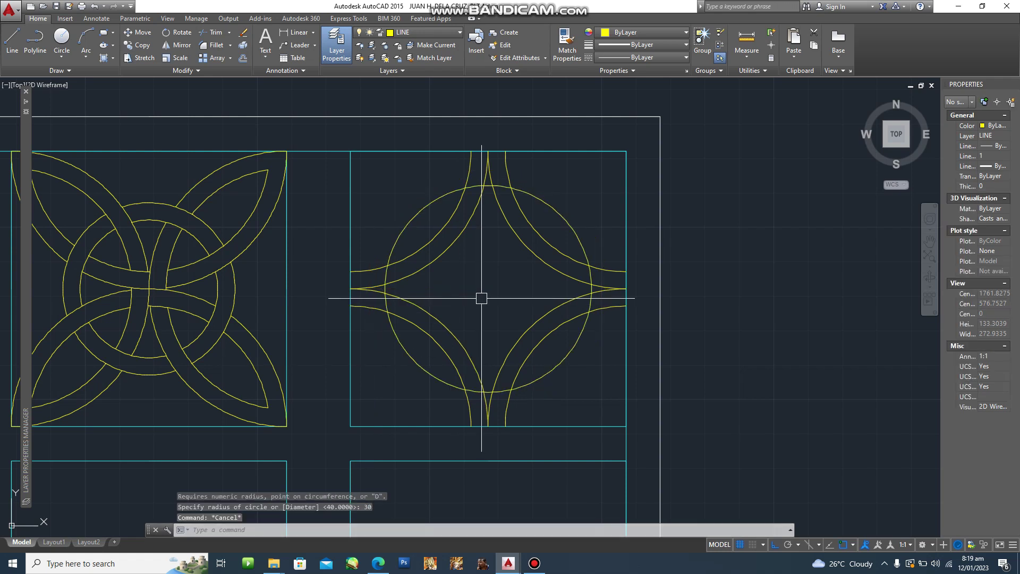
key("Return")
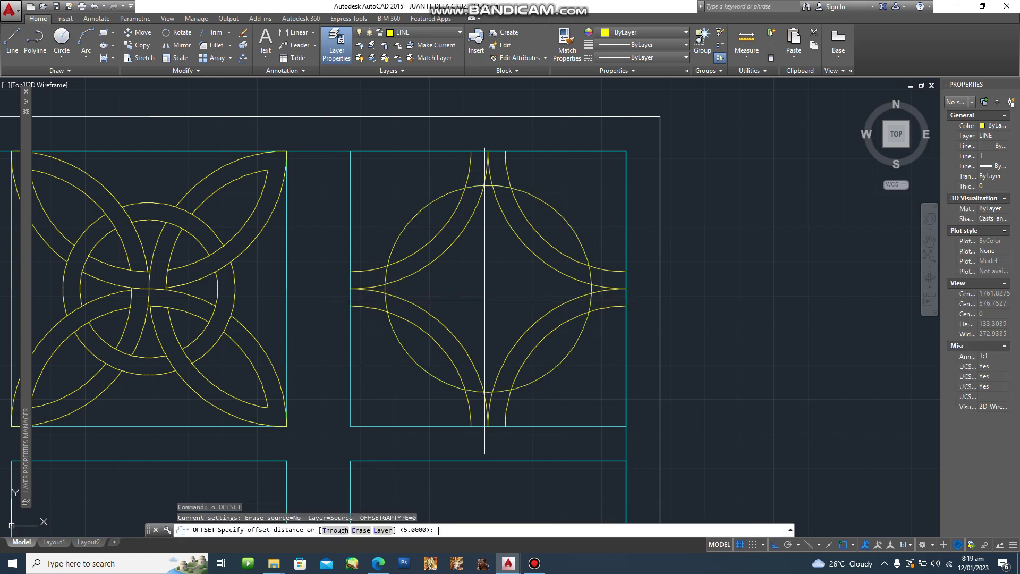
type("5")
key("Return")
left_click(414, 214)
left_click(446, 239)
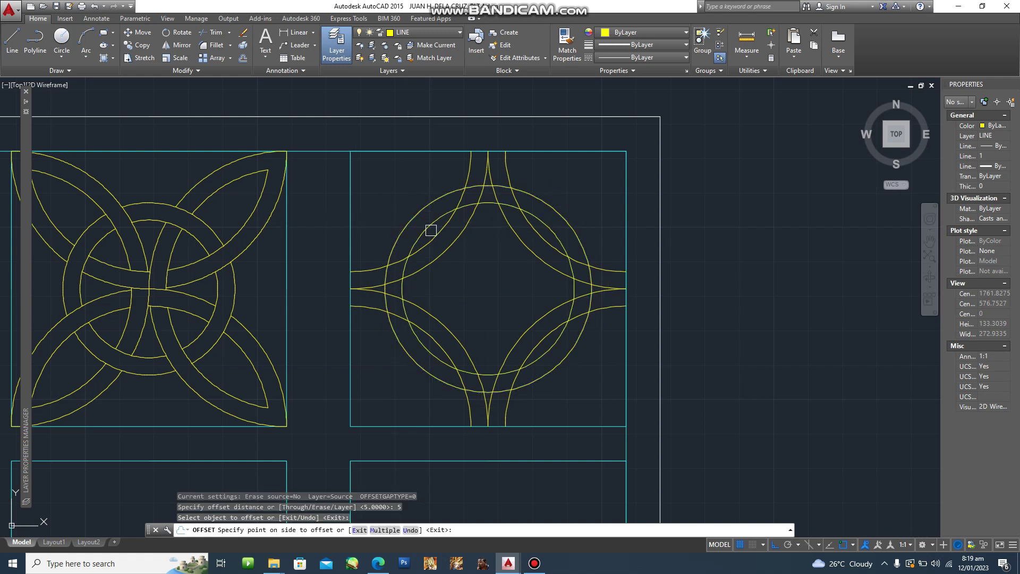
key("Return")
Step: With the ring and all four bands as cutting edges, trim the upper-left band under the ring's top and the ring under the upper-right band
type("tr")
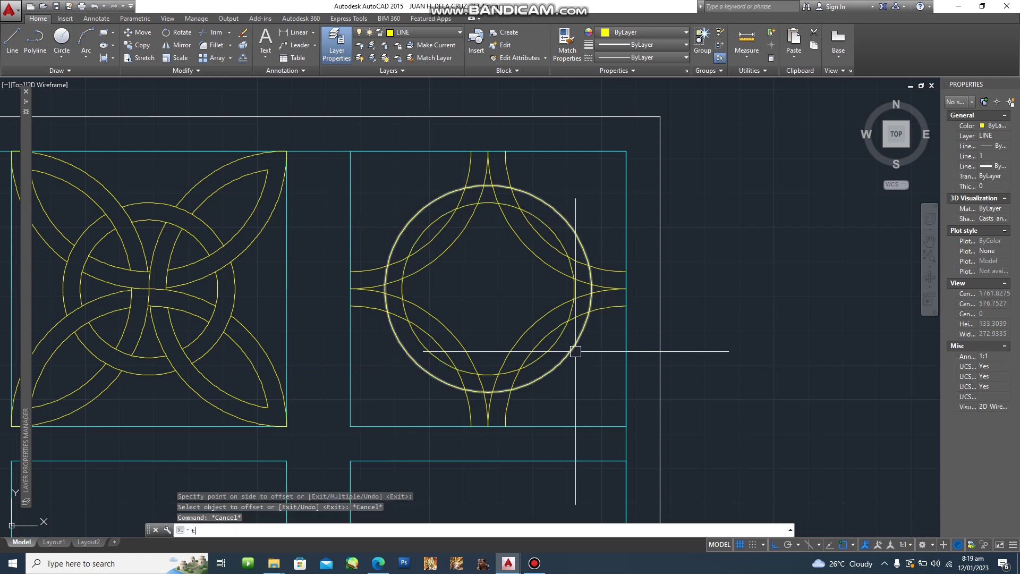
key("Return")
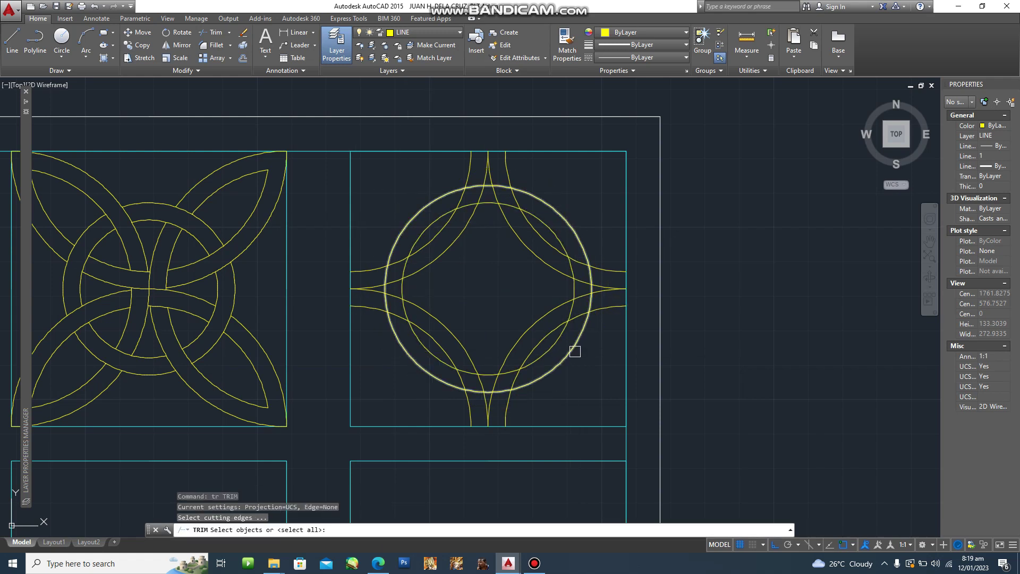
left_click(601, 403)
left_click(373, 197)
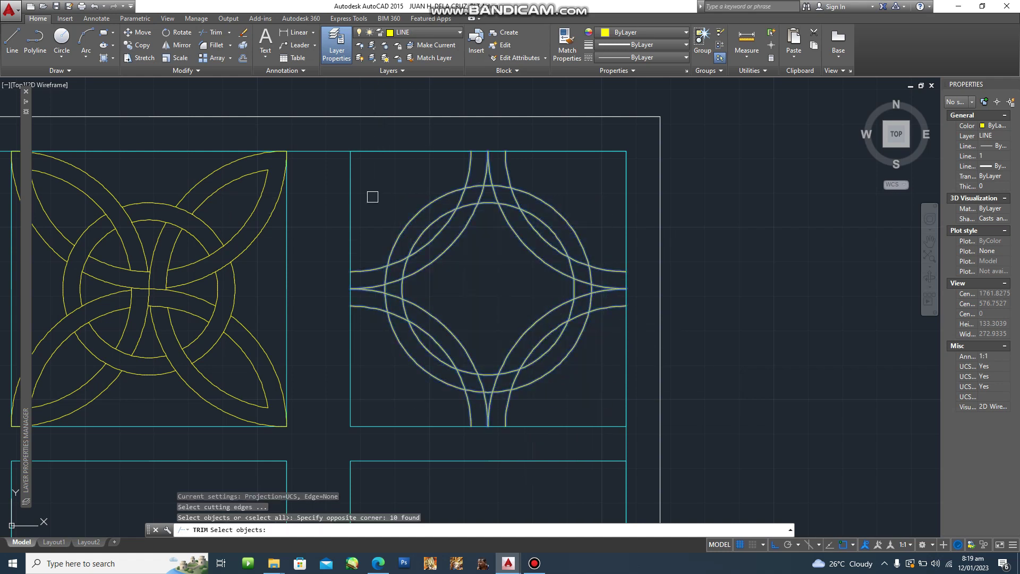
key("Return")
scroll(467, 194, "up", 2)
scroll(499, 158, "up", 4)
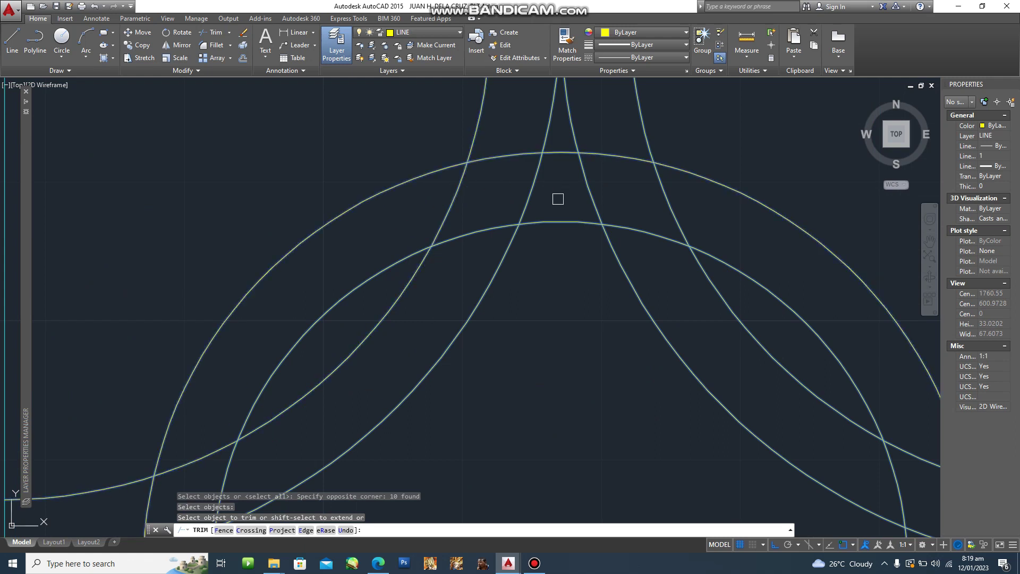
left_click(454, 202)
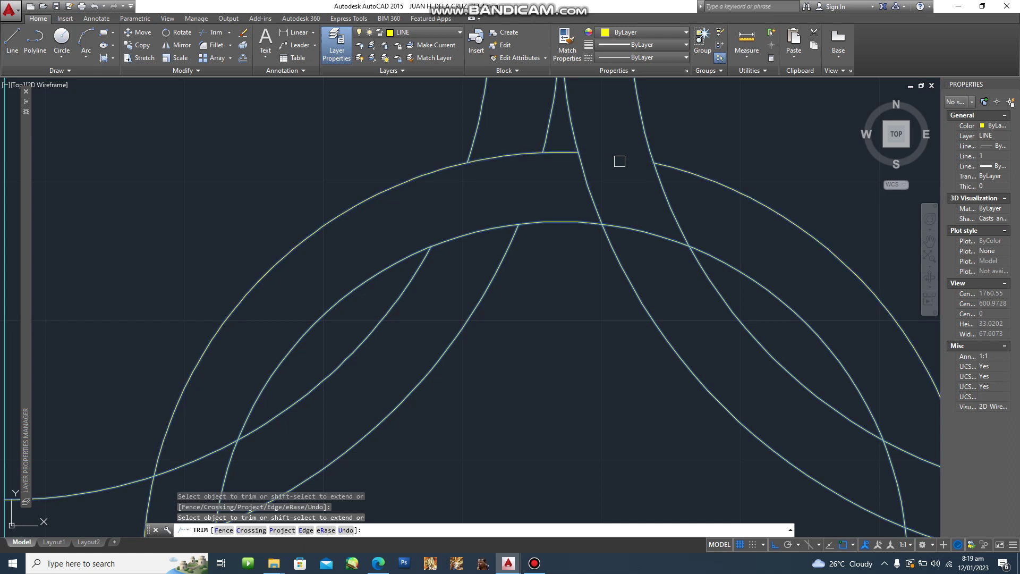
Step: Try to trim the ring where it crosses the upper-right band near the square's right edge, and undo those trims
scroll(636, 214, "down", 4)
middle_click_drag(701, 278, 601, 249)
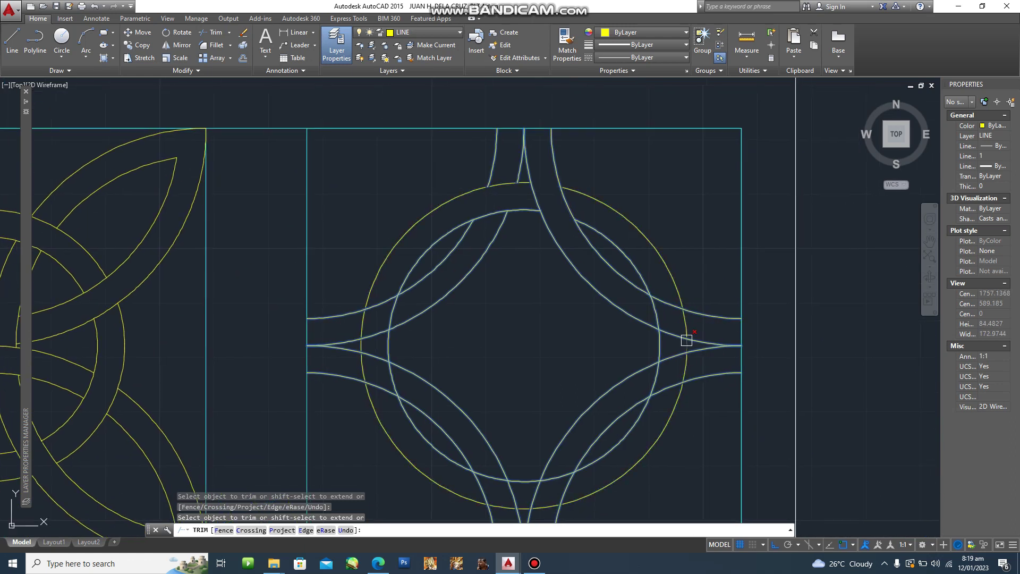
scroll(647, 312, "up", 2)
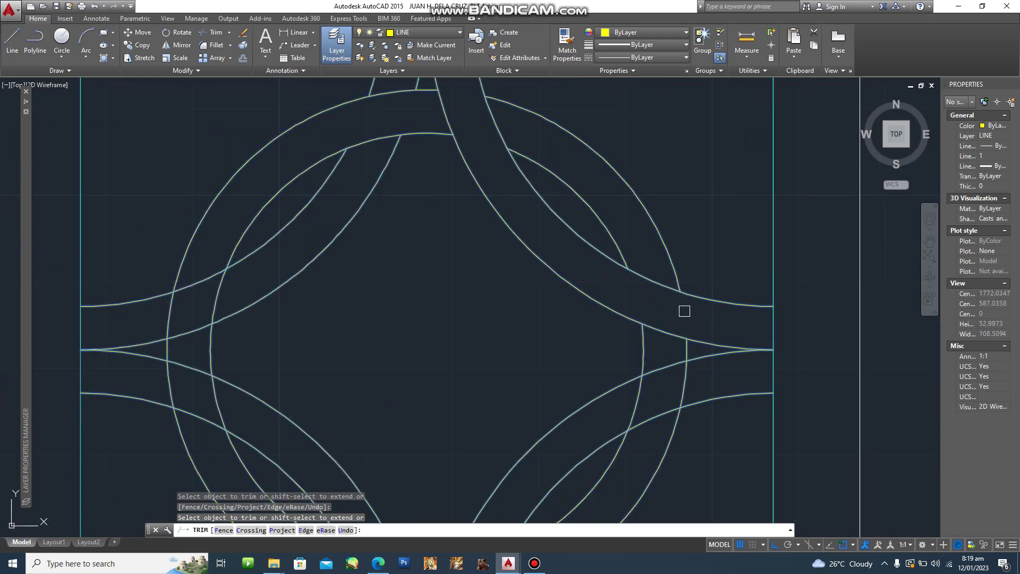
scroll(680, 308, "down", 2)
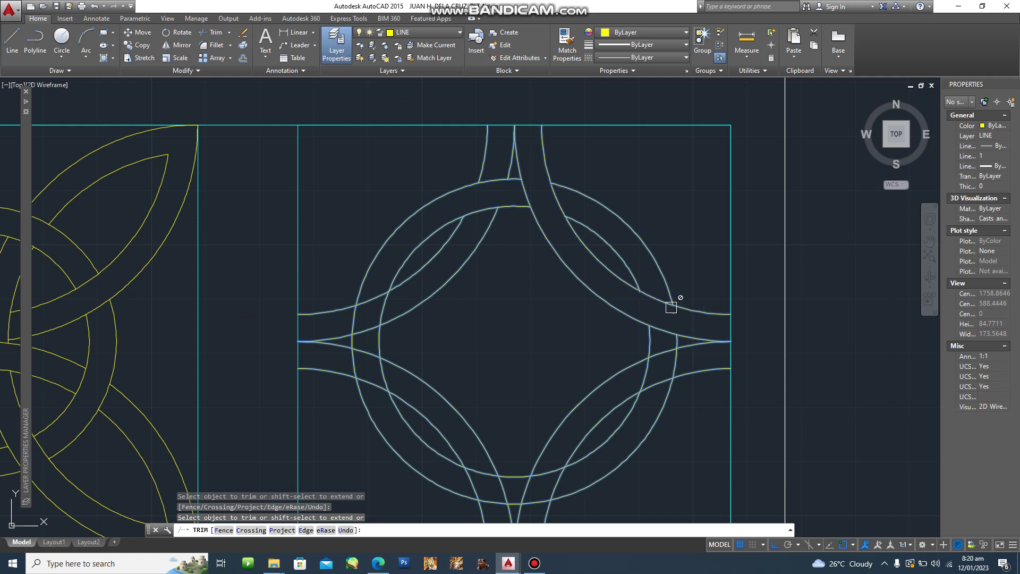
scroll(659, 313, "up", 2)
key("ctrl+z")
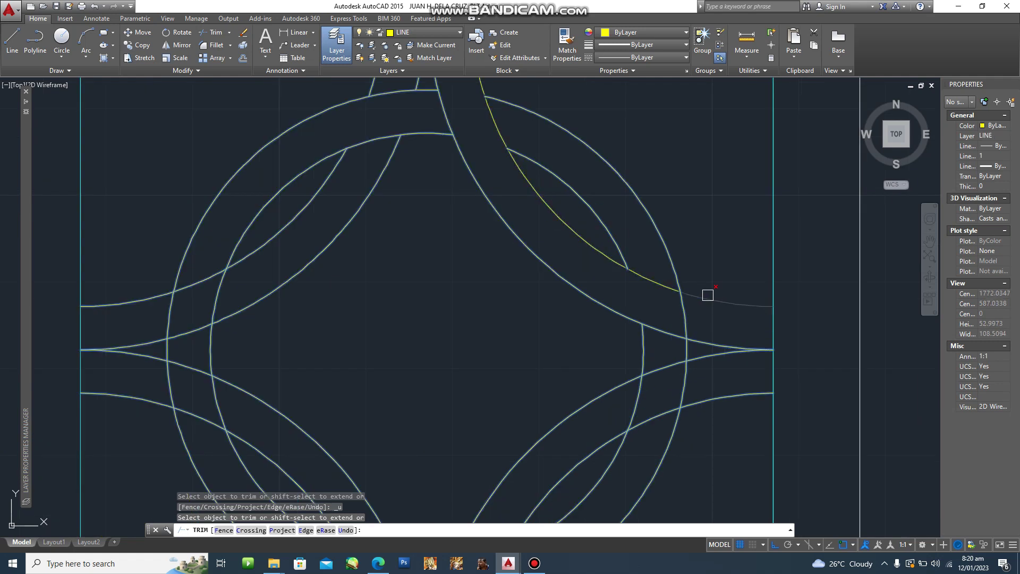
Step: Trim both arcs of the upper-right band where it passes under the ring's right side
scroll(694, 289, "up", 1)
scroll(745, 321, "down", 3)
scroll(649, 357, "up", 2)
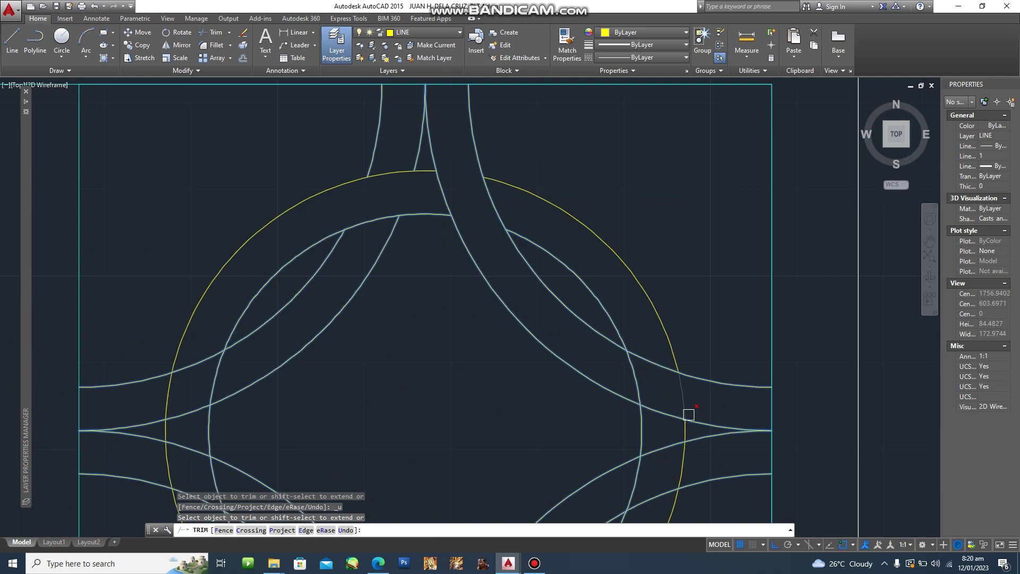
left_click(653, 361)
left_click(658, 413)
Step: Trim the ring where it passes under the lower-right and lower-left bands, and the lower-right band under the ring's bottom
middle_click_drag(672, 423, 643, 340)
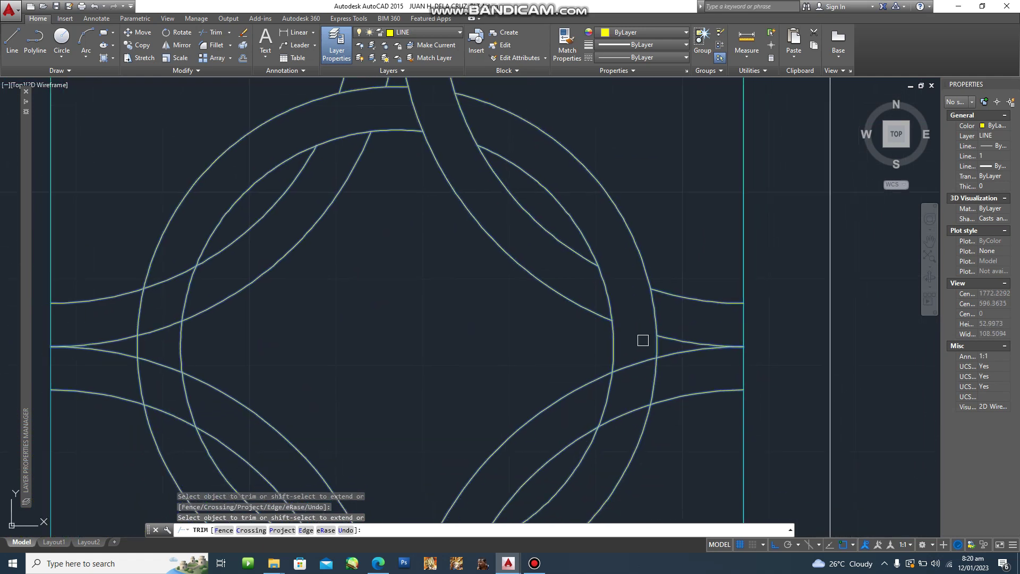
left_click(609, 418)
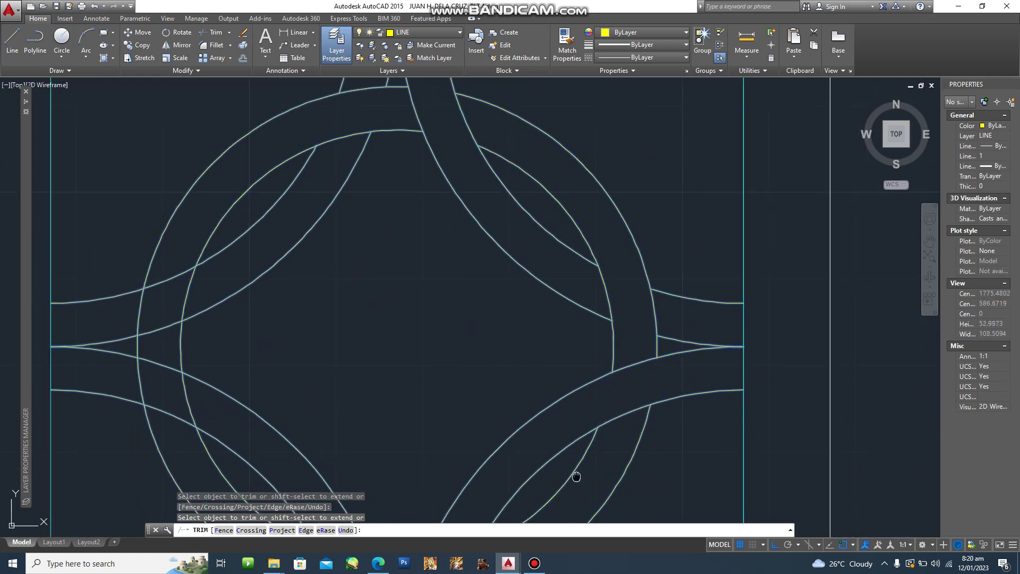
middle_click_drag(577, 476, 602, 353)
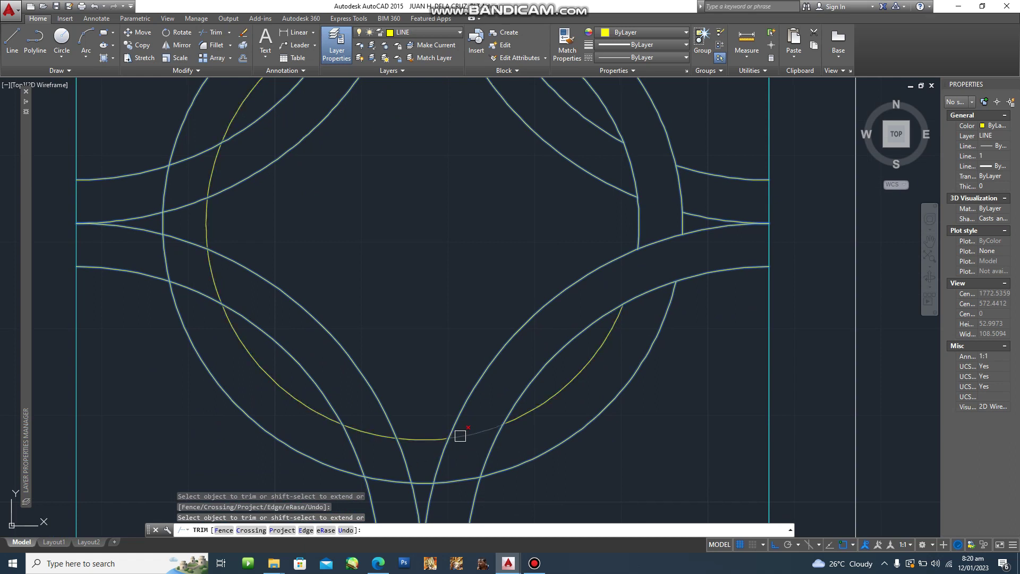
left_click(484, 440)
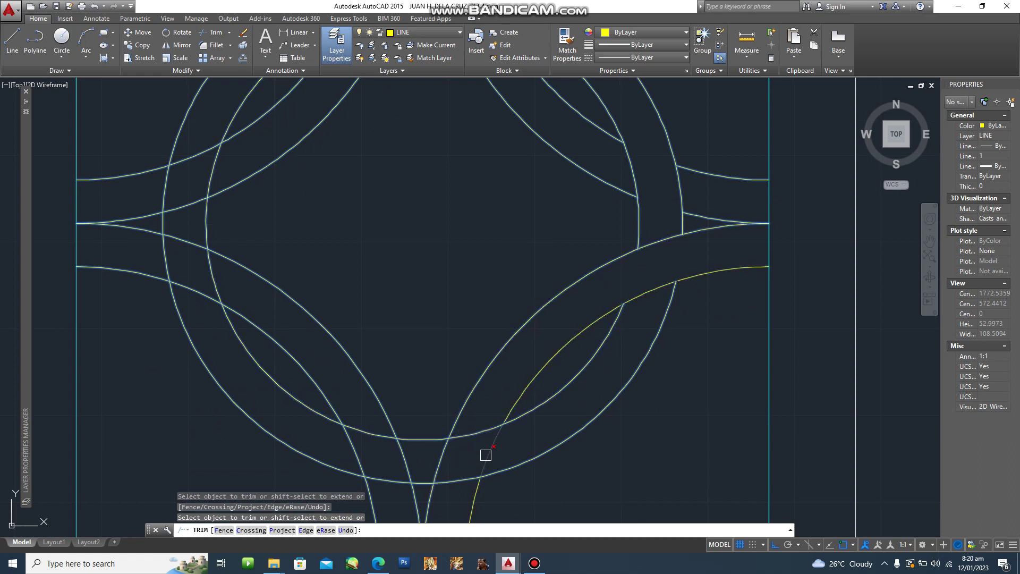
left_click(450, 455)
middle_click_drag(440, 457, 450, 439)
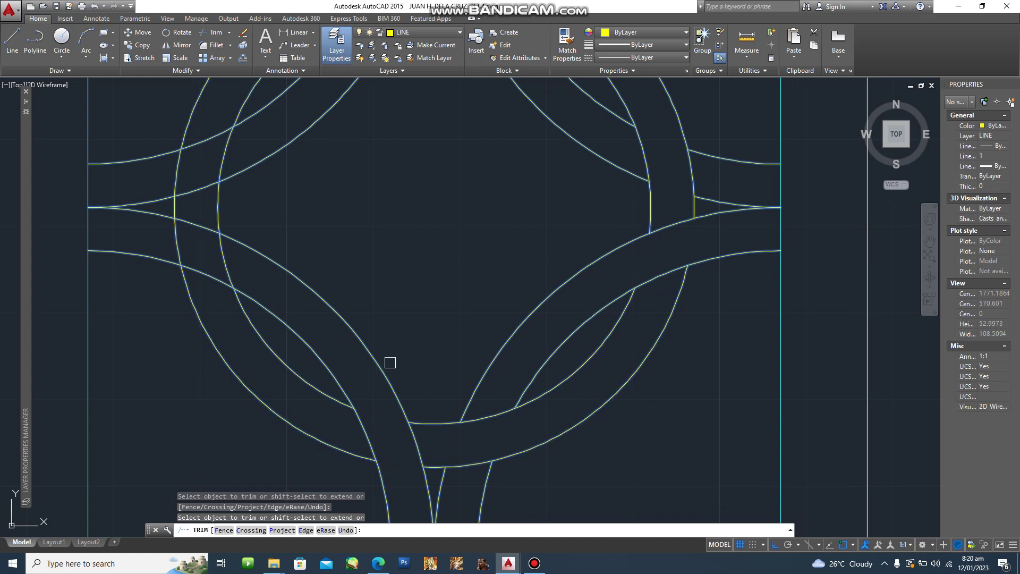
Step: Trim the lower-left band under the ring's left side and the ring under the upper-left band, and end the trimming
middle_click_drag(390, 363, 494, 383)
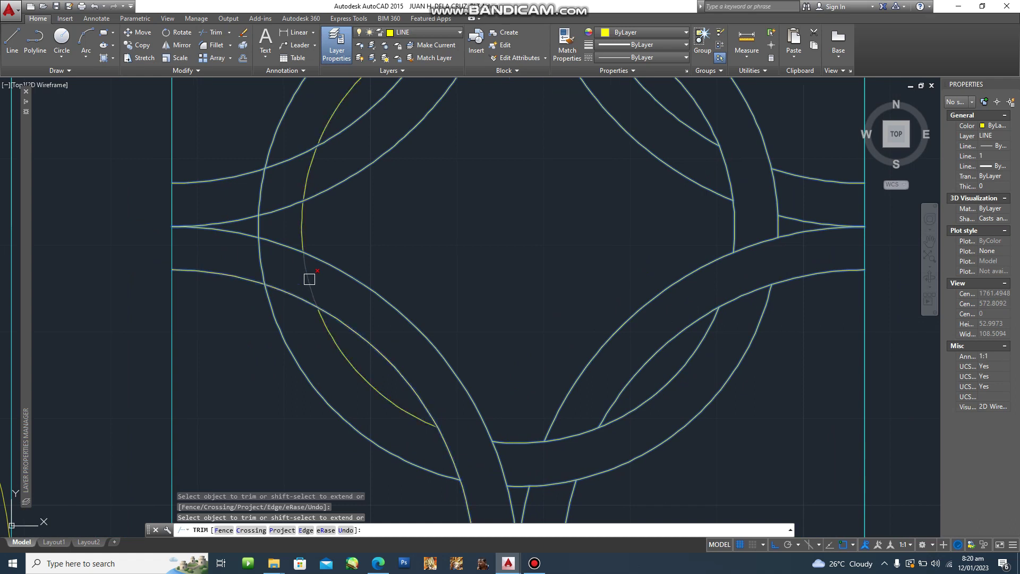
mouse_move(293, 298)
middle_mouse_down()
mouse_move(210, 278)
mouse_move(313, 305)
middle_mouse_up()
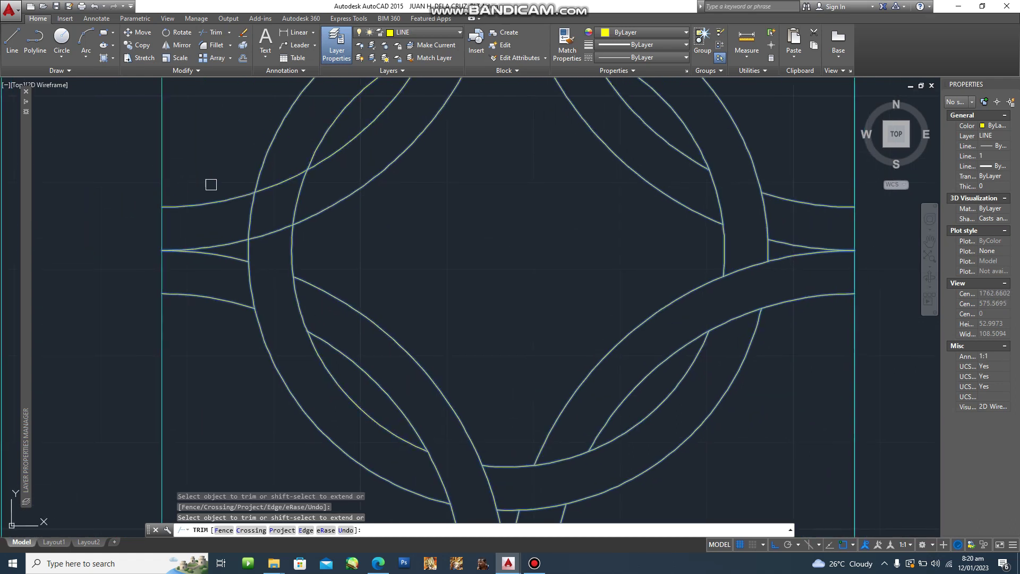
middle_click_drag(314, 191, 364, 283)
scroll(393, 291, "down", 4)
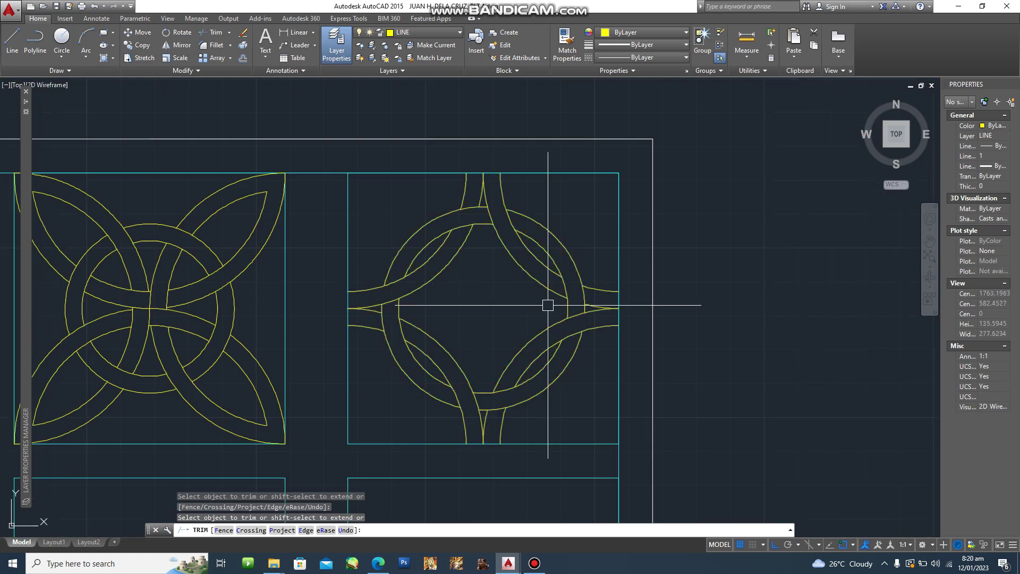
key("Escape")
Step: Examine the three interlaced designs in the top row and the empty squares of the row below
scroll(546, 306, "down", 4)
scroll(547, 306, "up", 3)
scroll(546, 254, "up", 2)
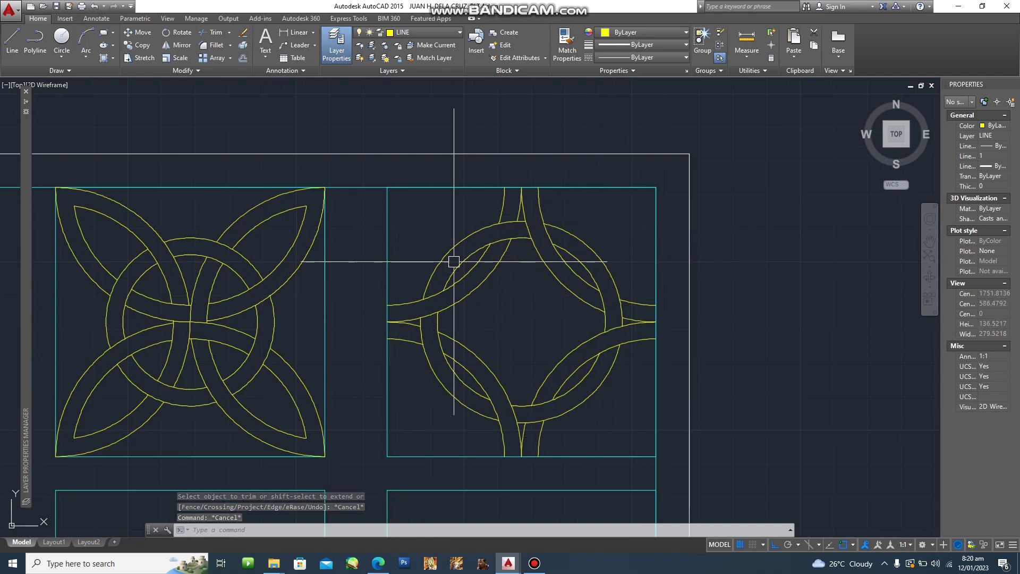
scroll(502, 348, "down", 2)
middle_click_drag(319, 332, 524, 252)
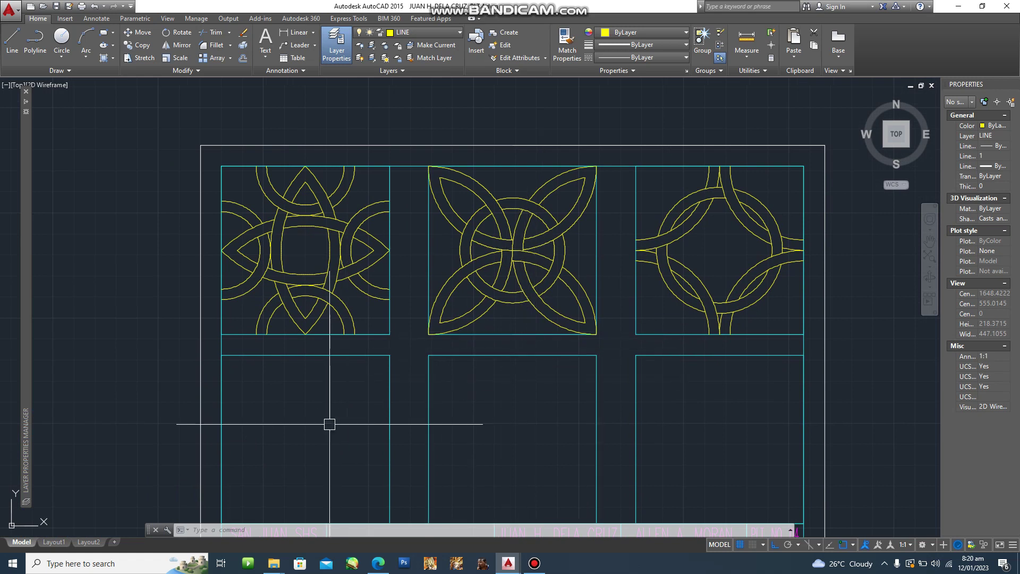
middle_click_drag(315, 426, 332, 358)
scroll(372, 412, "up", 2)
scroll(370, 413, "down", 2)
middle_click_drag(369, 412, 408, 379)
scroll(323, 374, "up", 3)
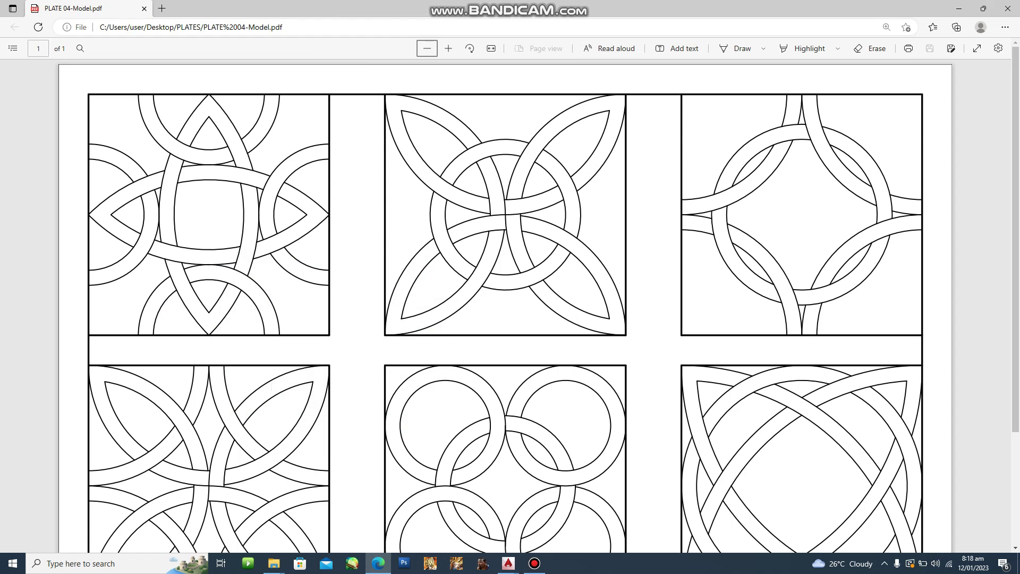
Step: Switch from the reference PDF to AutoCAD and maximize its window
key("alt+Tab")
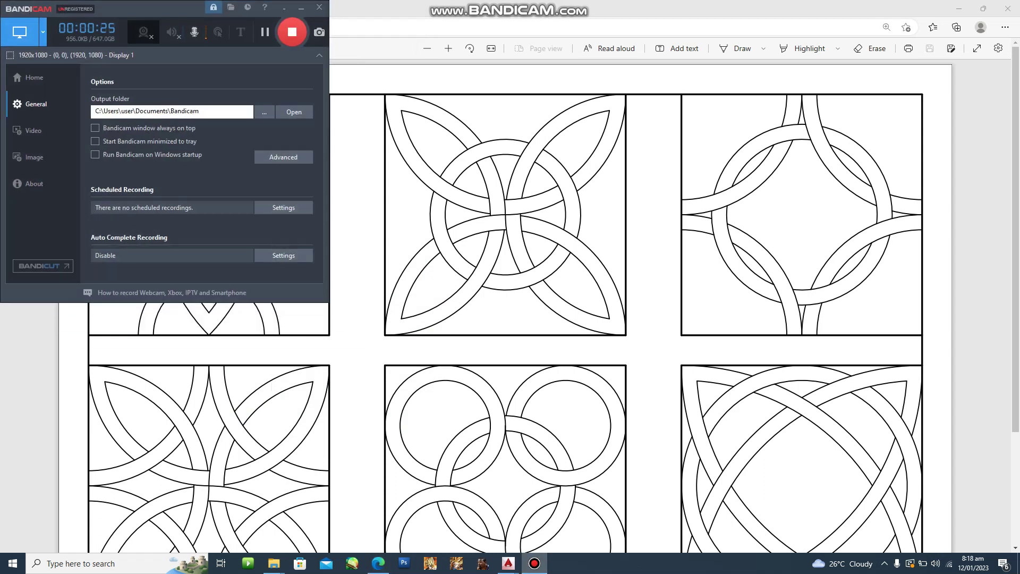
left_click(535, 563)
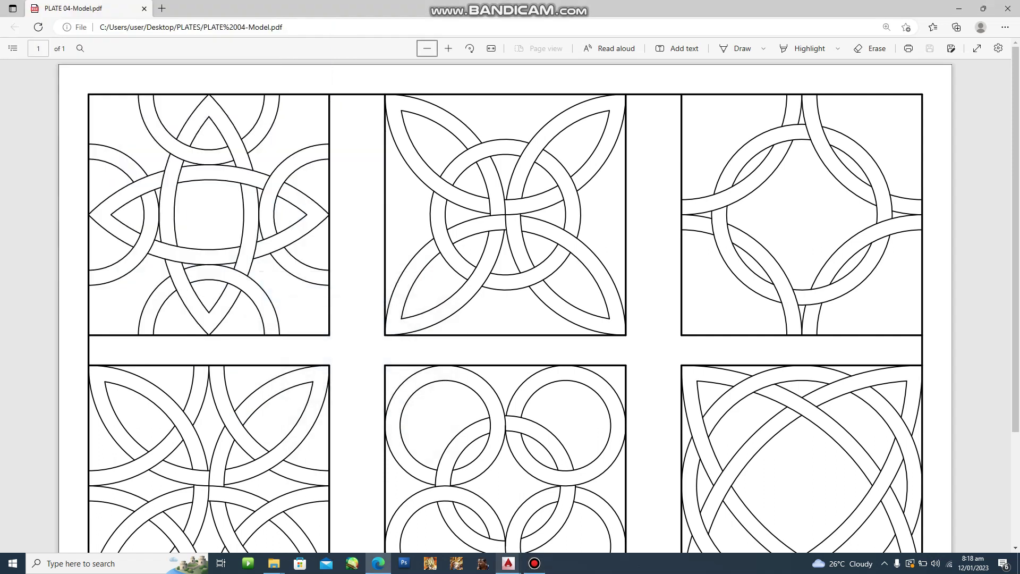
left_click(509, 563)
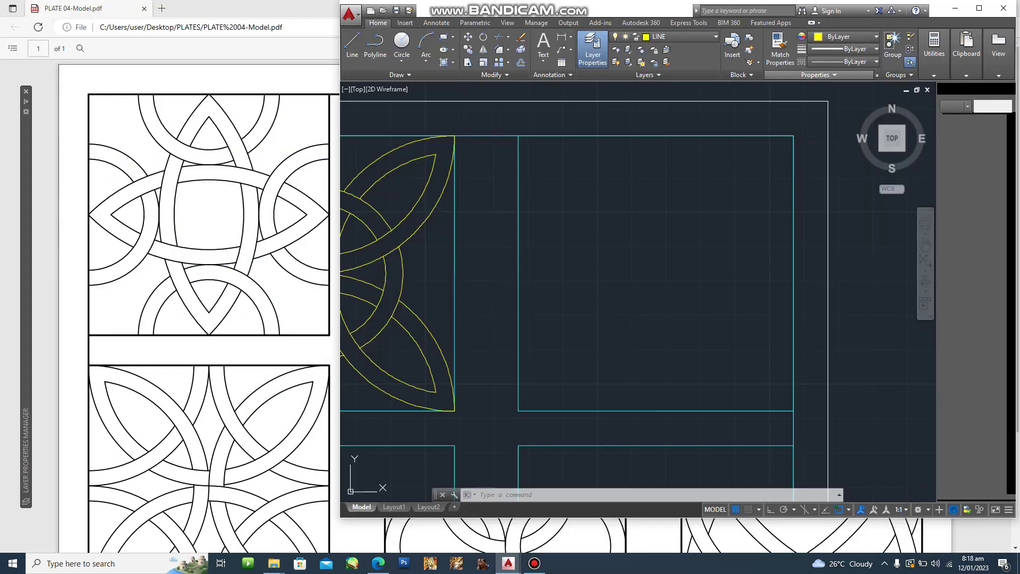
left_click(980, 8)
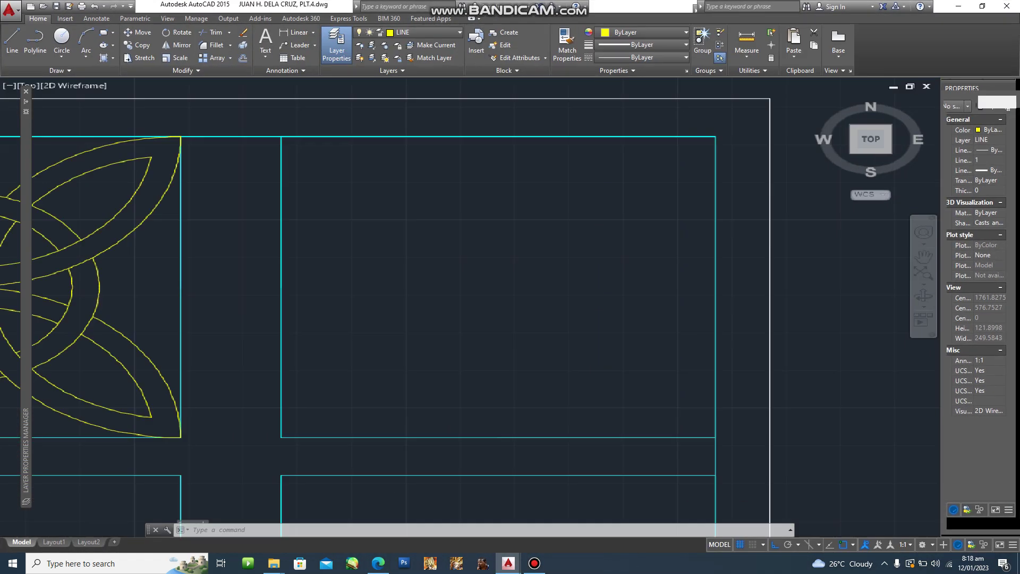
Step: Draw a circle centred on the third square's upper-right corner, with its radius reaching the midpoint of the top edge
type("c")
key("Return")
left_click(626, 151)
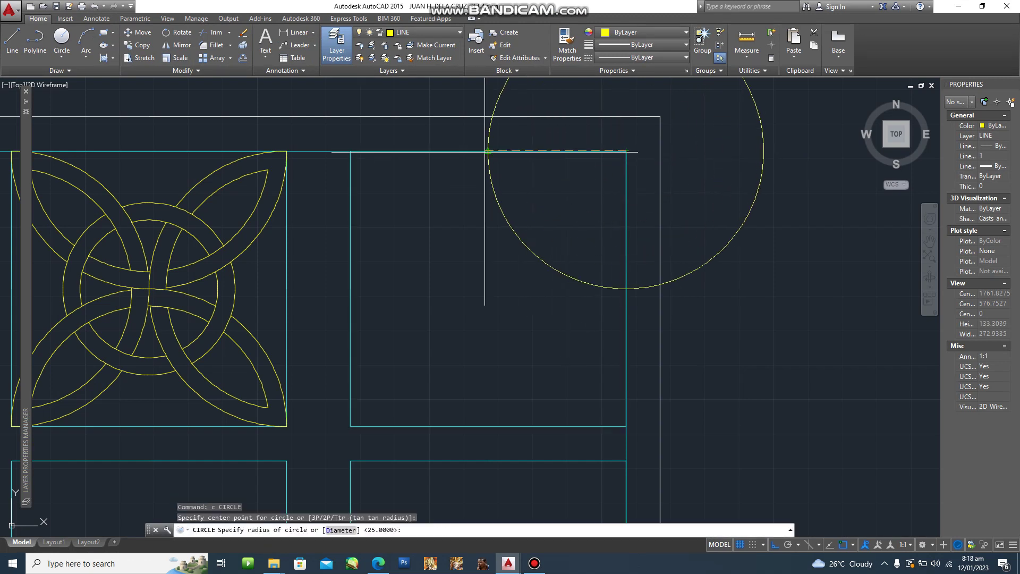
left_click(486, 150)
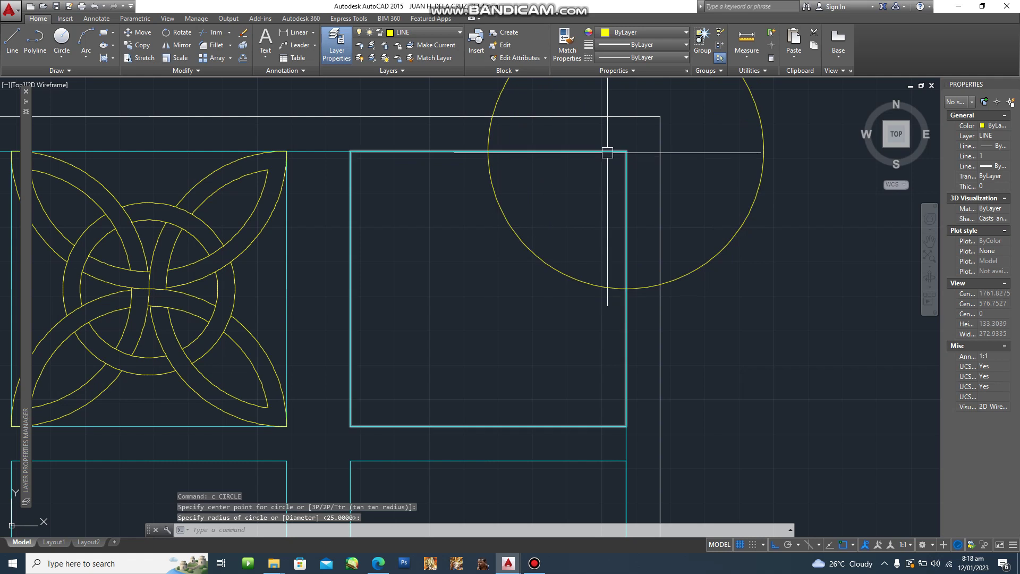
Step: Offset the corner circle 5 units inward
key("Escape")
key("Escape")
type("o")
key("Return")
type("5")
key("Return")
left_click(510, 227)
left_click(553, 204)
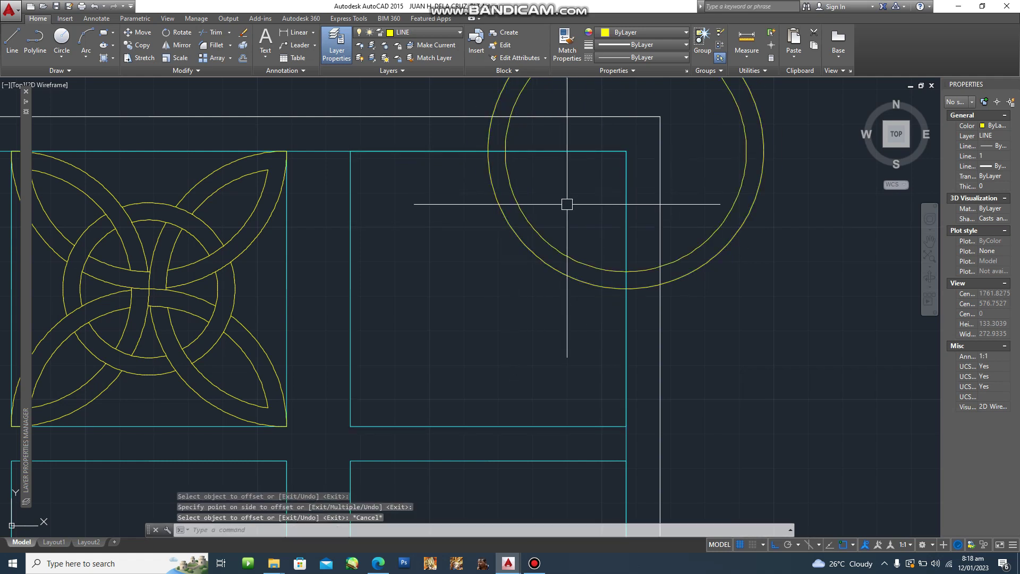
key("Return")
Step: Trim both corner circles outside the third square, using the square as the cutting edge
type("tr")
key("Return")
left_click(572, 154)
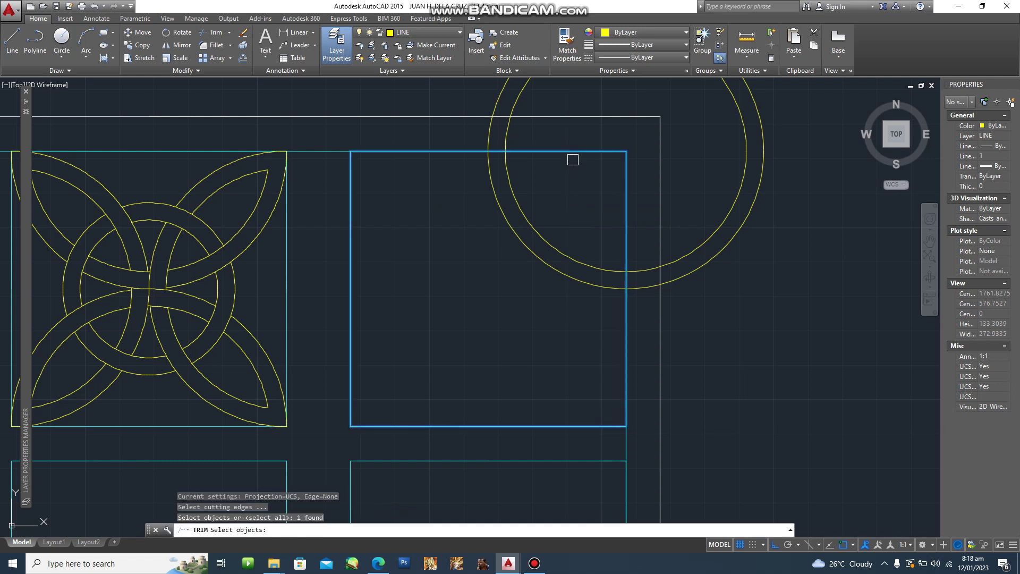
key("Return")
left_click(499, 135)
left_click(502, 136)
key("Escape")
key("Escape")
key("Escape")
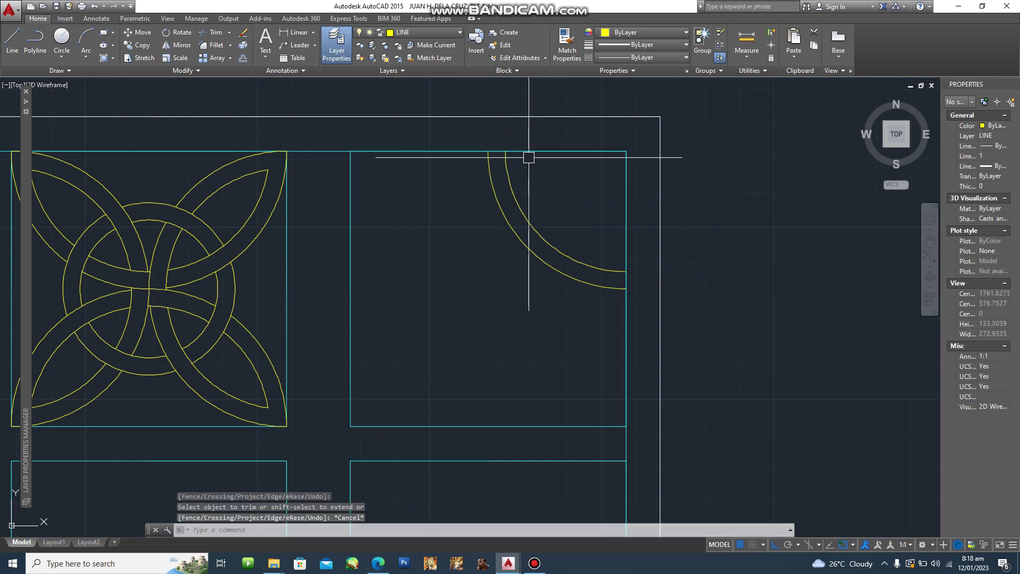
Step: Mirror the upper-right band about the square's horizontal centre line to form the lower-right band, keeping the original
type("mi")
key("Return")
left_click(587, 342)
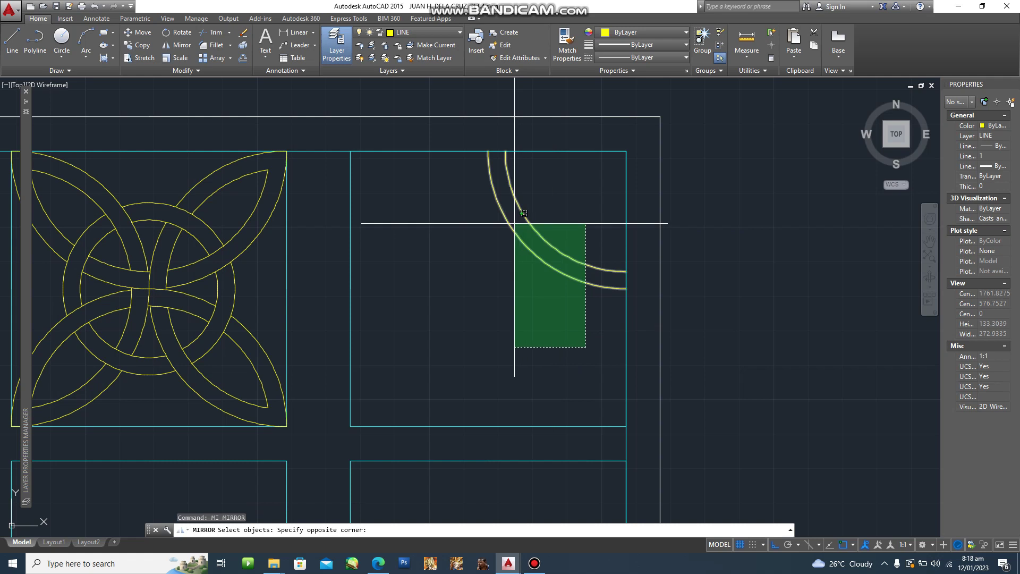
left_click(520, 221)
key("Return")
left_click(625, 288)
left_click(736, 289)
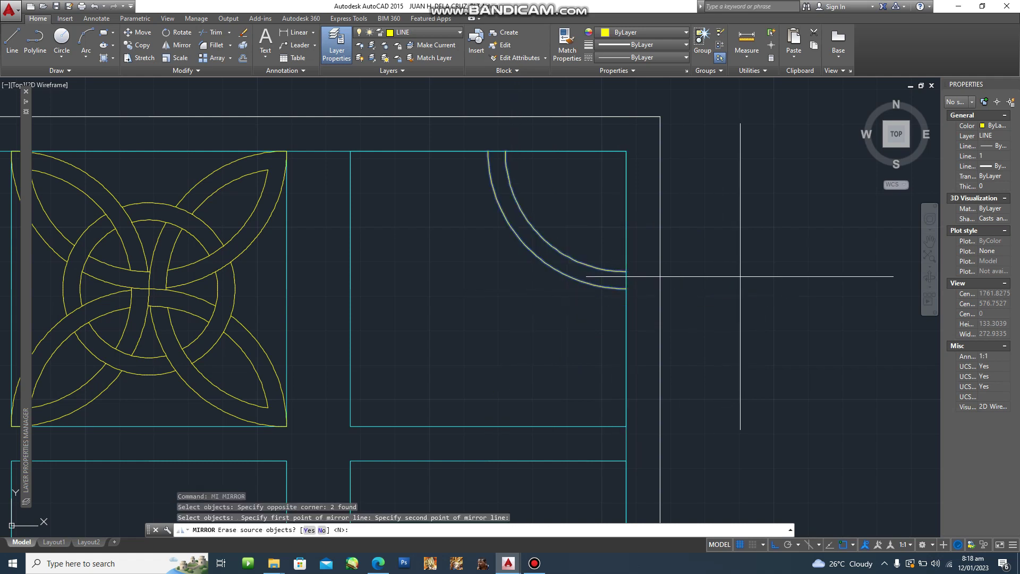
key("Return")
key("Escape")
Step: Mirror both right-hand bands about the square's vertical centre line, keeping the originals
type("mi")
key("Return")
left_click(560, 369)
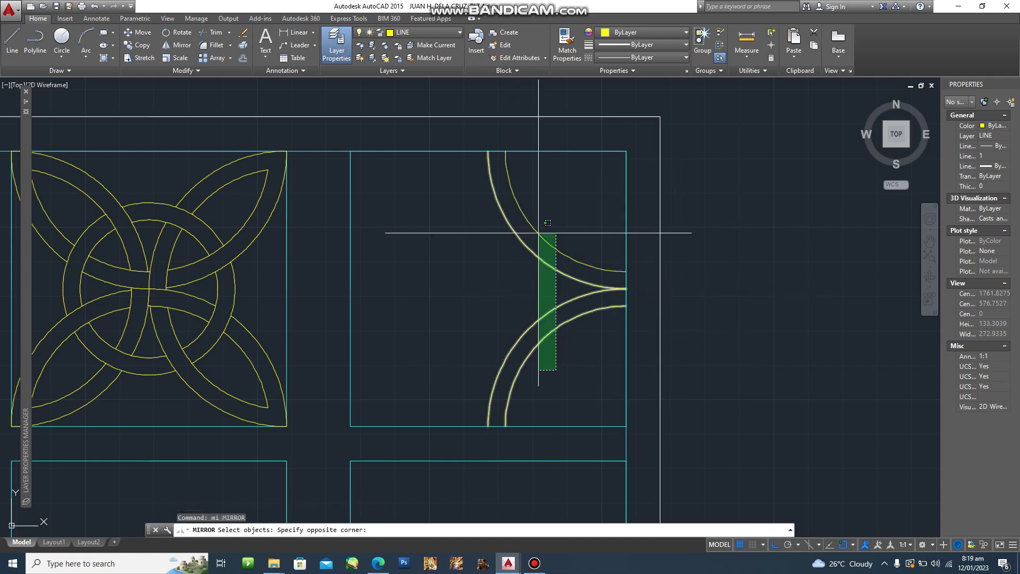
left_click(539, 221)
key("Return")
left_click(488, 426)
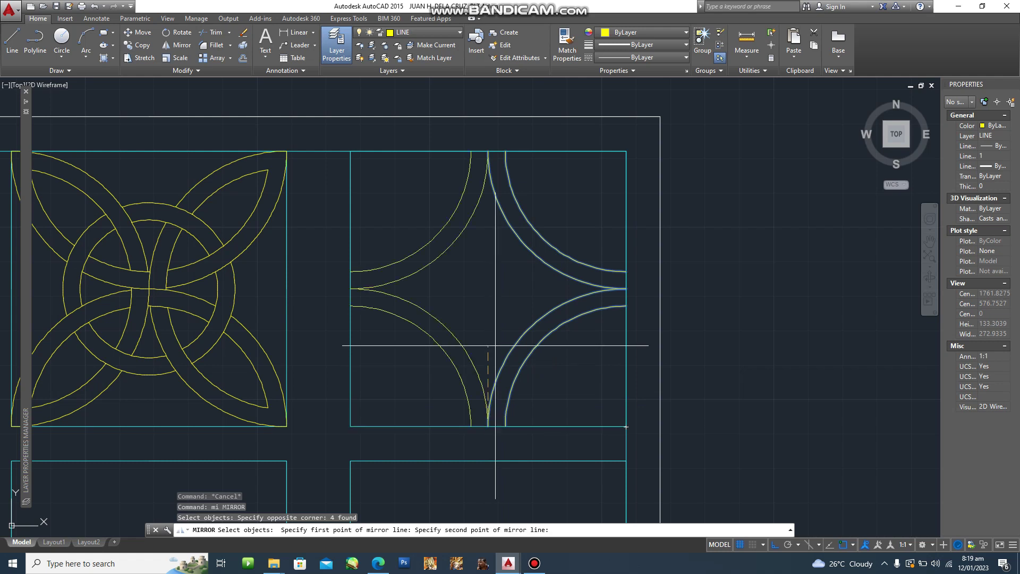
left_click(488, 154)
key("Return")
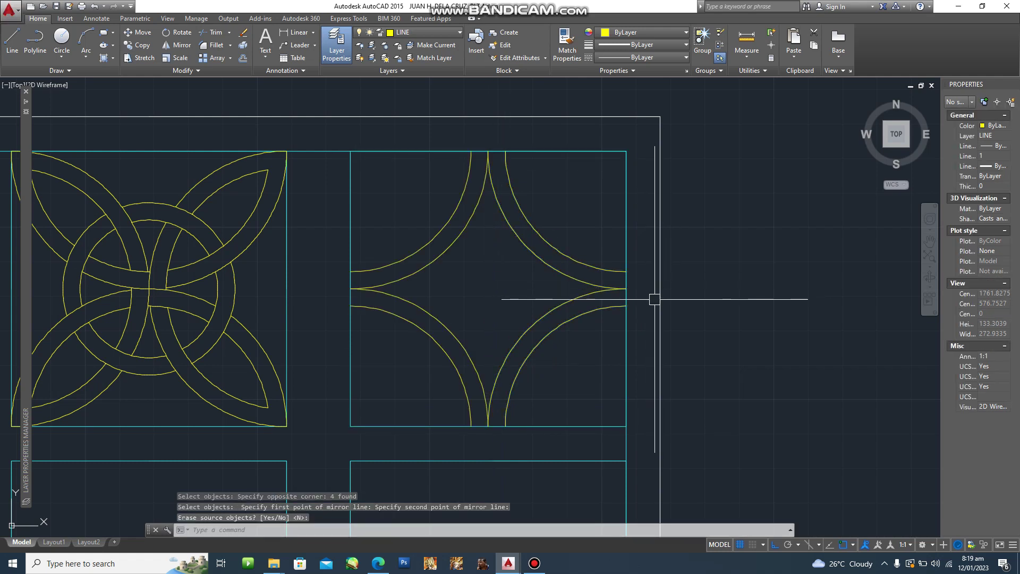
key("Escape")
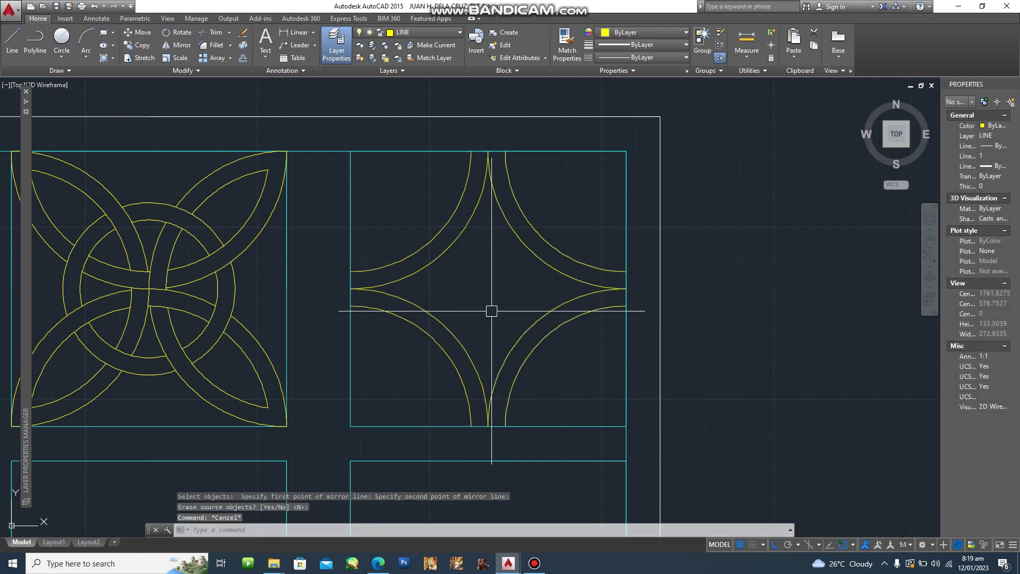
Step: Draw a circle of radius 30 at the square's centre, located midway between the midpoints of its top and bottom edges
type("c")
key("Return")
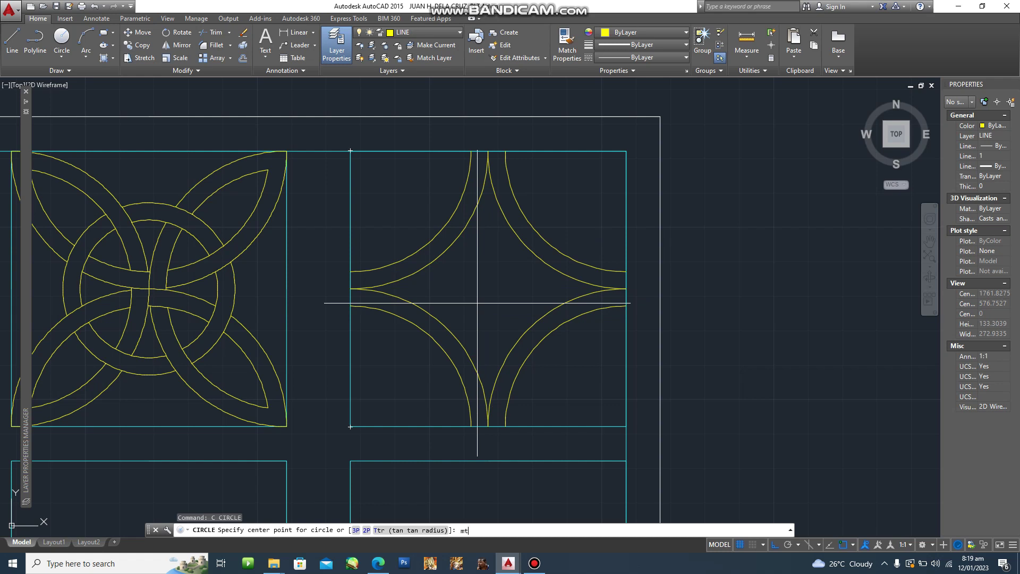
type("mtp")
key("Return")
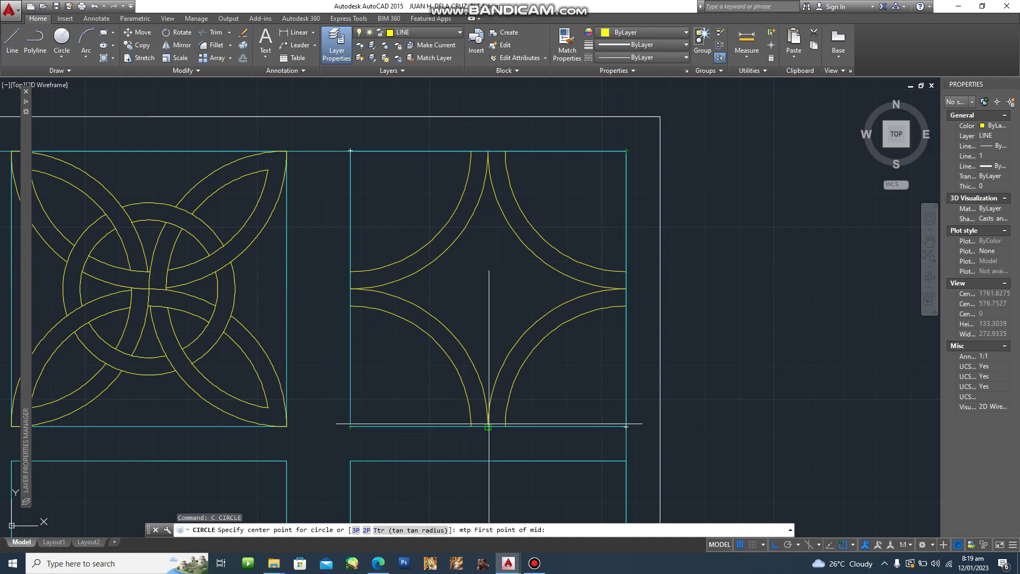
left_click(488, 151)
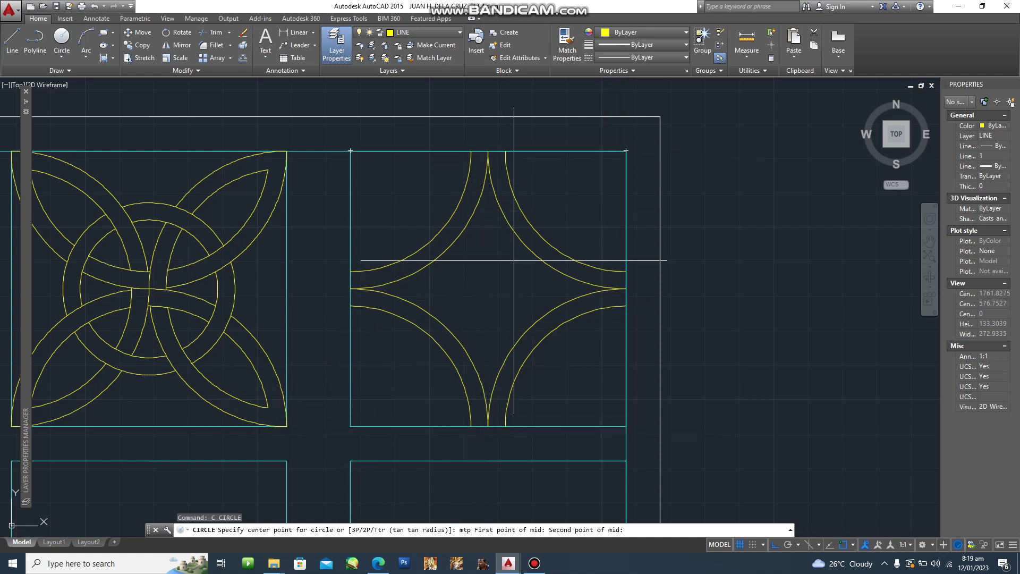
left_click(487, 426)
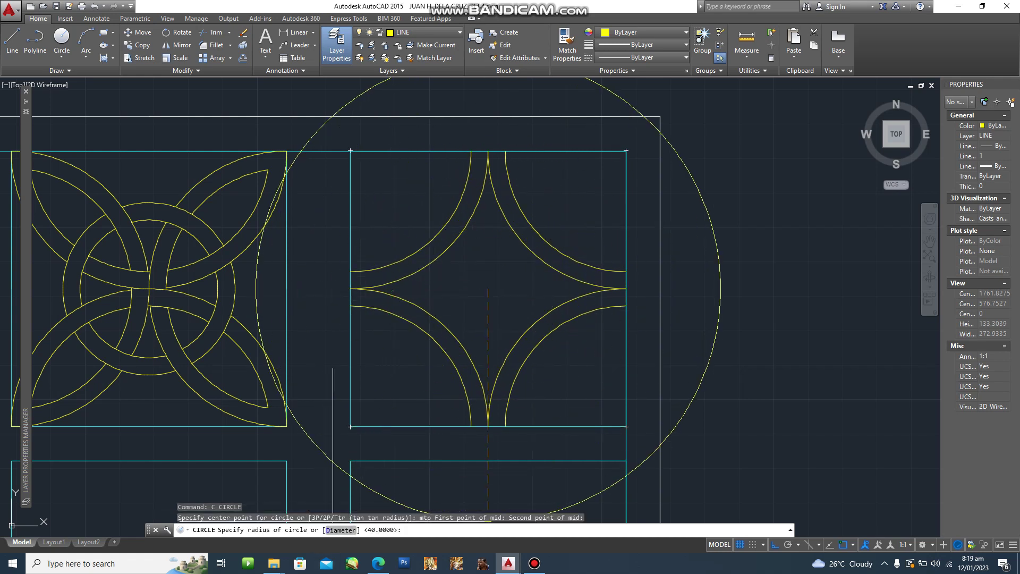
type("r")
key("Return")
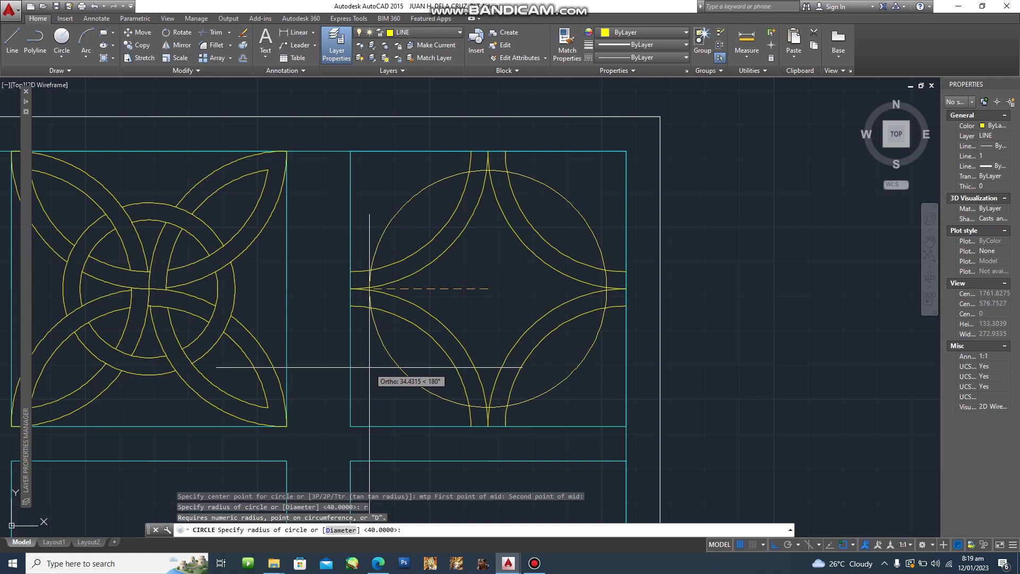
type("30")
key("Return")
Step: Offset the radius 30 circle 5 units inward to form the central ring
type("o")
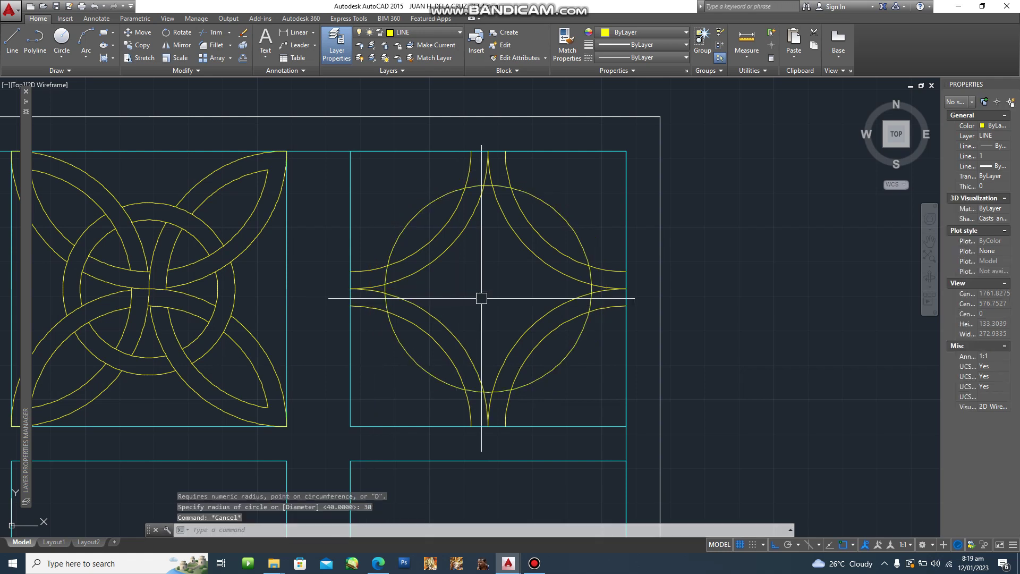
key("Return")
type("5")
key("Return")
left_click(413, 219)
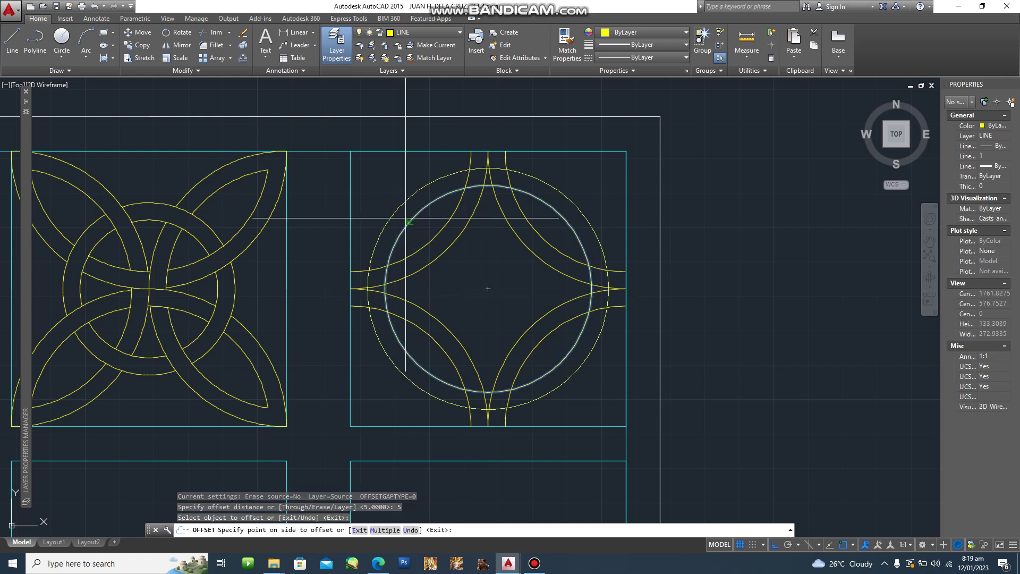
left_click(431, 230)
key("Escape")
key("Escape")
Step: With the ring and all four bands as cutting edges, trim the upper-left band under the ring's top and the ring's outer arc under the upper-right band
type("t")
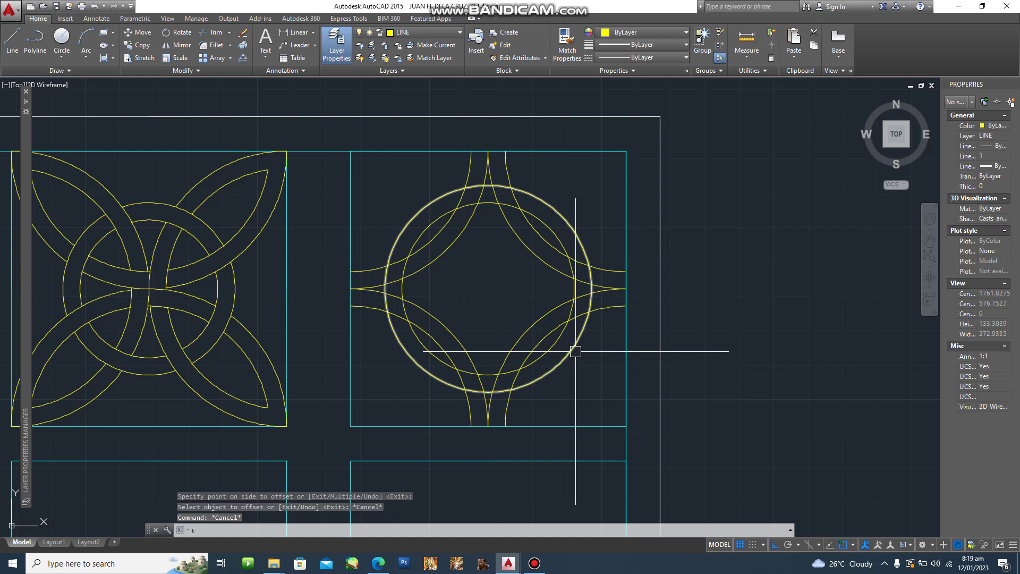
type("r")
key("Return")
left_click(599, 403)
left_click(382, 191)
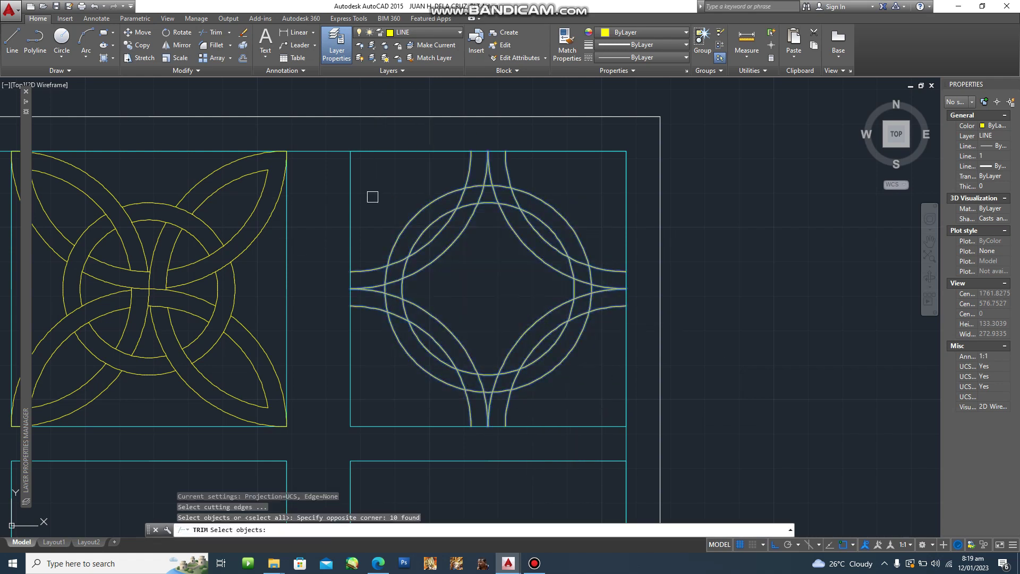
key("Return")
scroll(505, 155, "up", 7)
scroll(463, 198, "down", 4)
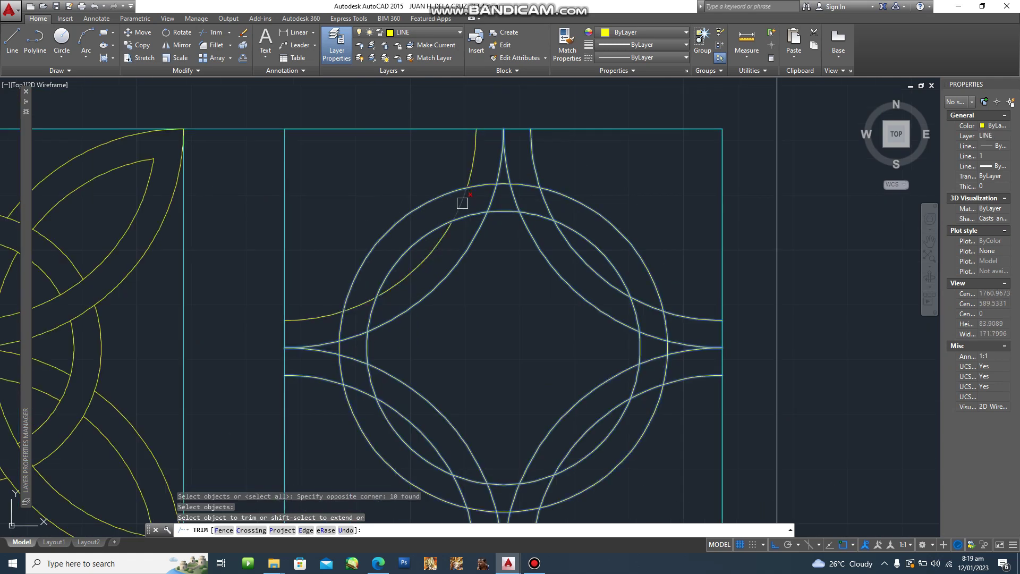
scroll(499, 159, "up", 3)
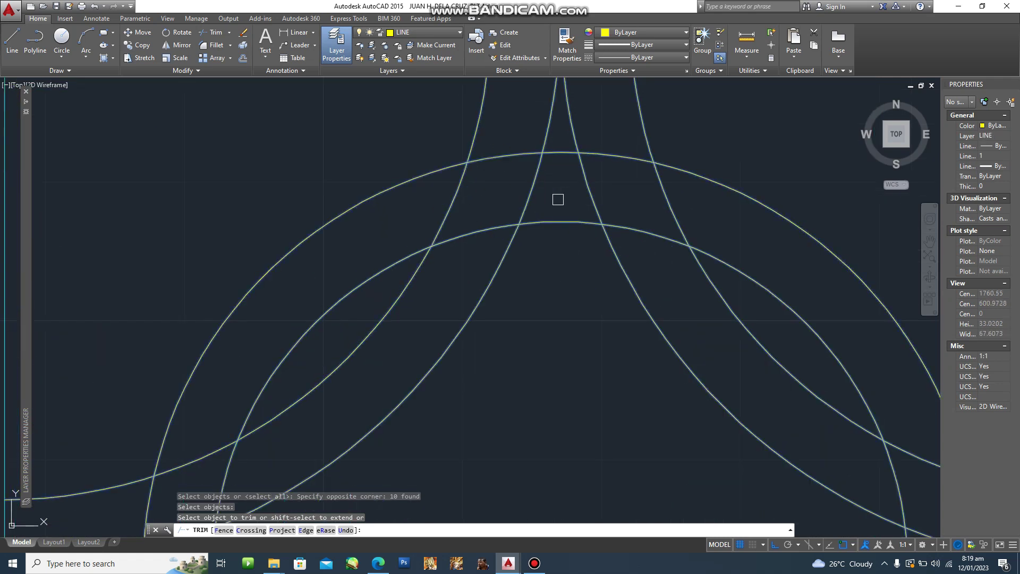
left_click(453, 201)
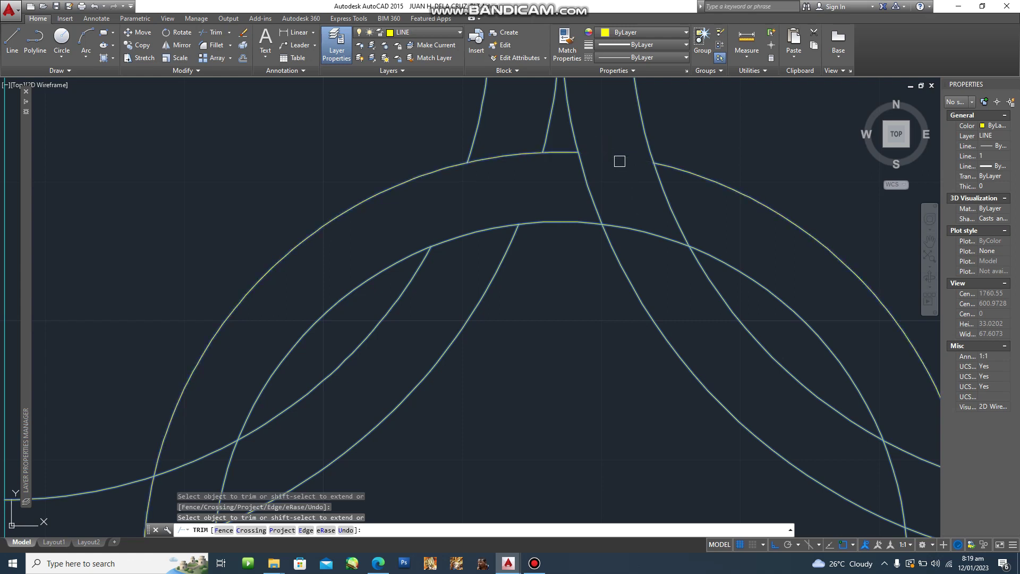
Step: Trim away the inner circle's segment inside the upper-right band at the top of the third pattern
left_click(635, 225)
scroll(635, 226, "down", 4)
middle_click_drag(683, 264, 598, 247)
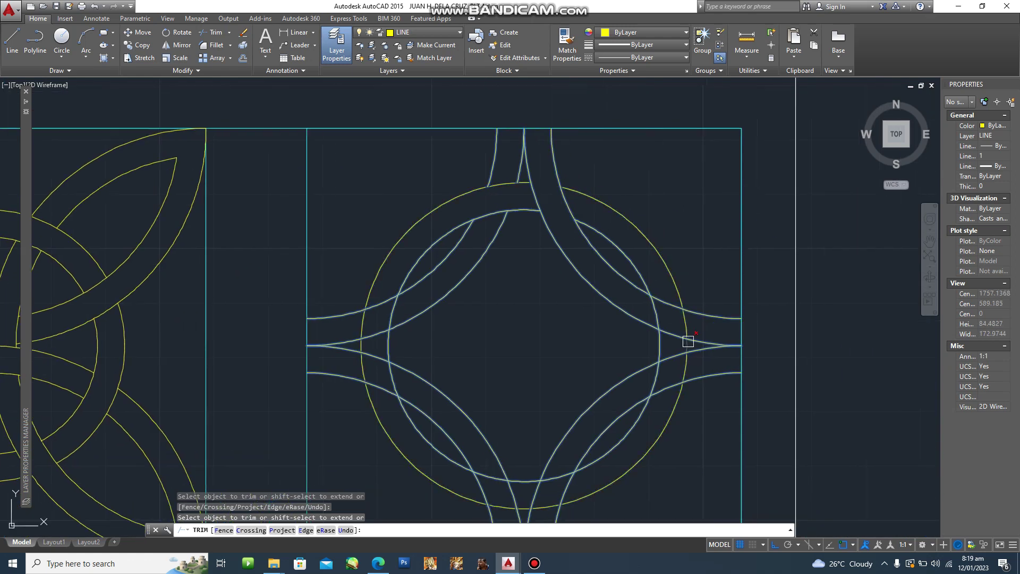
scroll(685, 340, "up", 2)
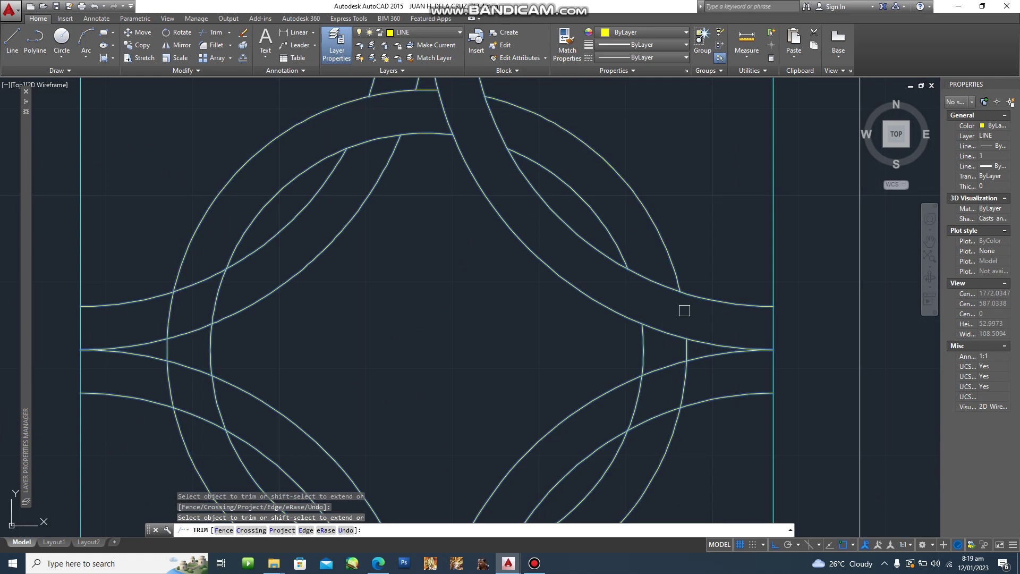
scroll(682, 313, "down", 1)
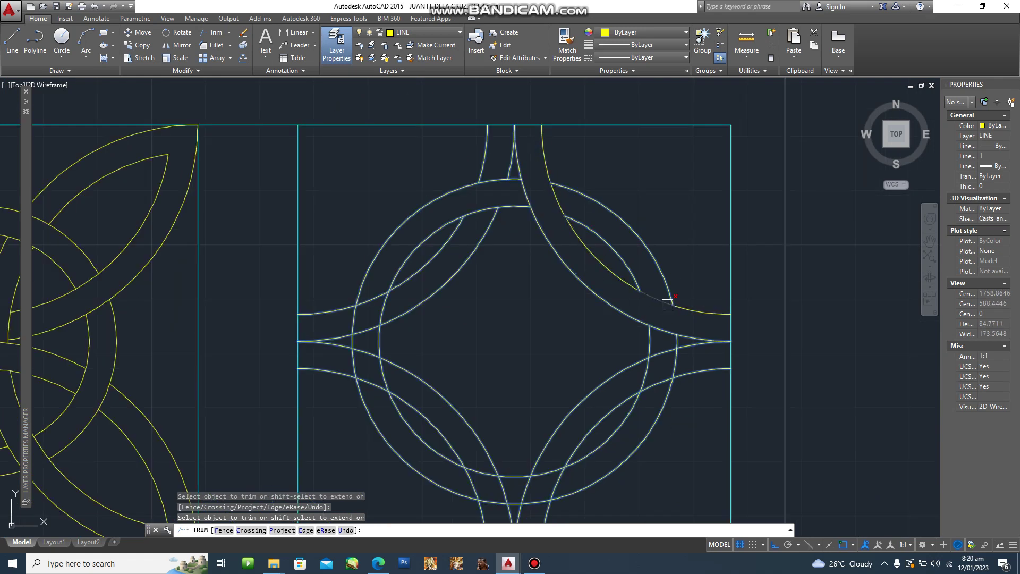
scroll(658, 327, "up", 2)
key("ctrl+z")
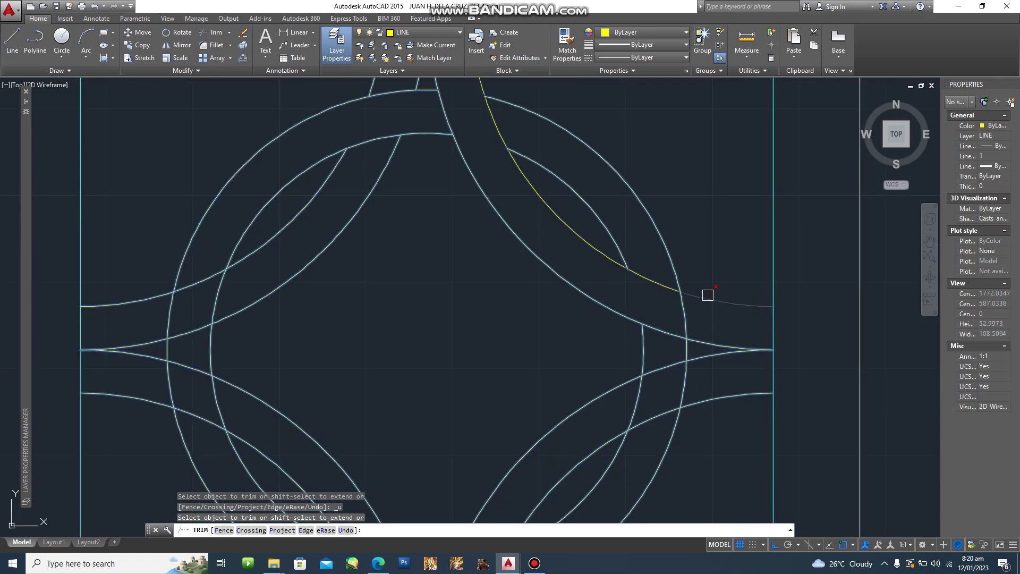
Step: Trim the upper-right band where it crosses the ring's right side, and the ring where it crosses the lower-right band
scroll(708, 295, "down", 3)
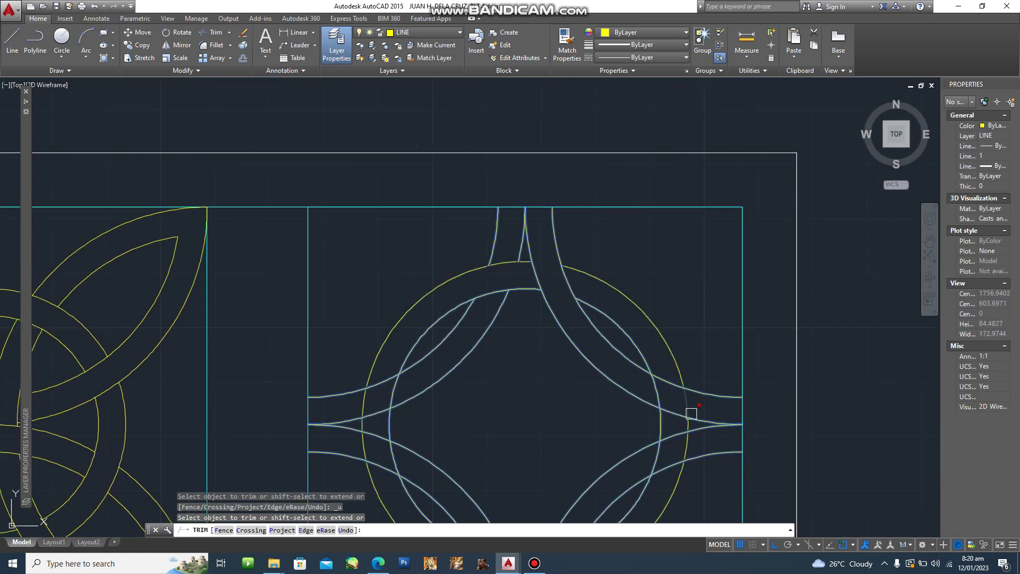
scroll(691, 414, "up", 2)
middle_click_drag(672, 423, 643, 340)
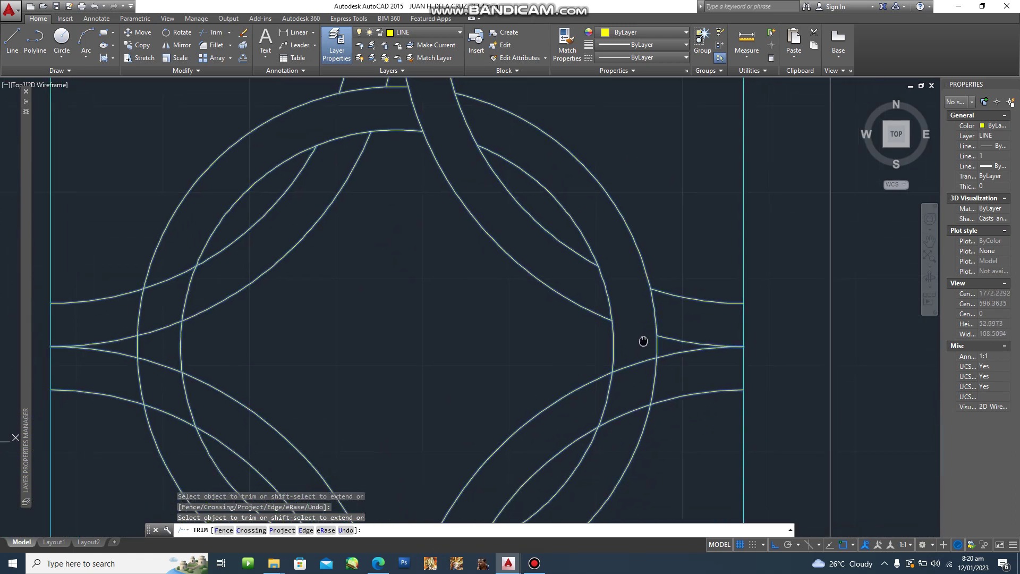
left_click(608, 409)
left_click(658, 384)
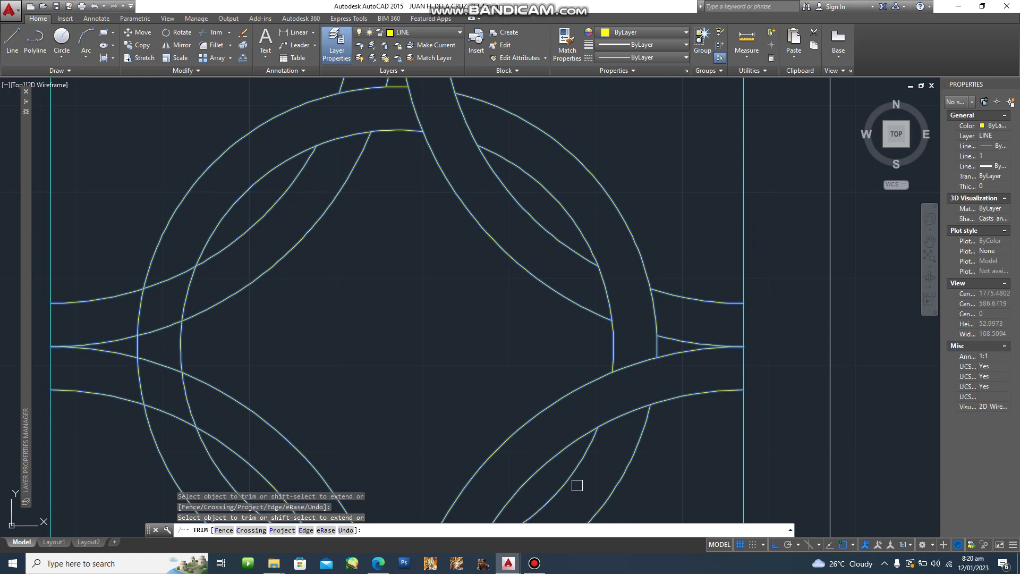
Step: Trim the lower-right band inside the ring near the pattern's bottom, and the ring segments inside the lower-left band
middle_click_drag(577, 485, 603, 361)
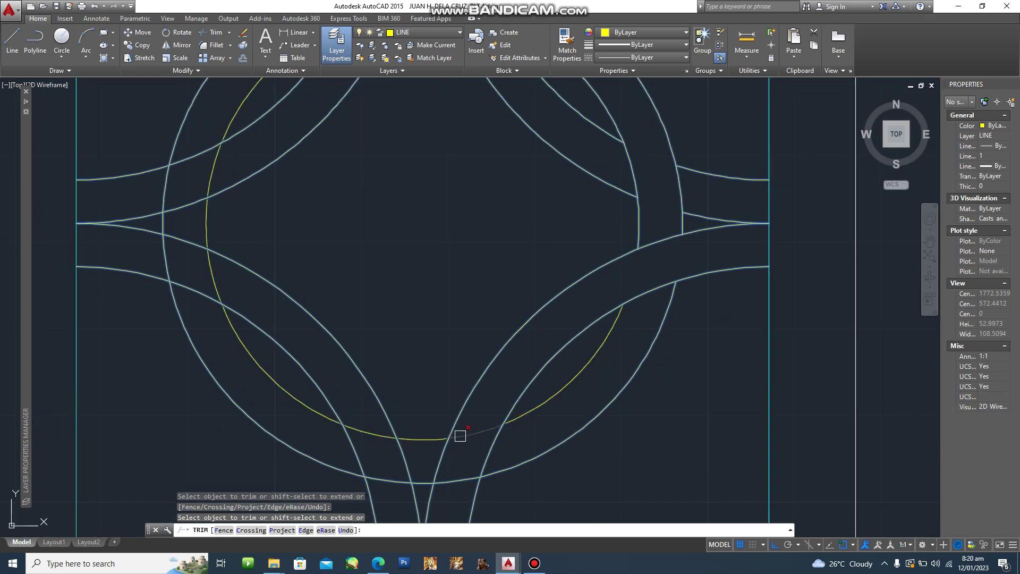
left_click(479, 438)
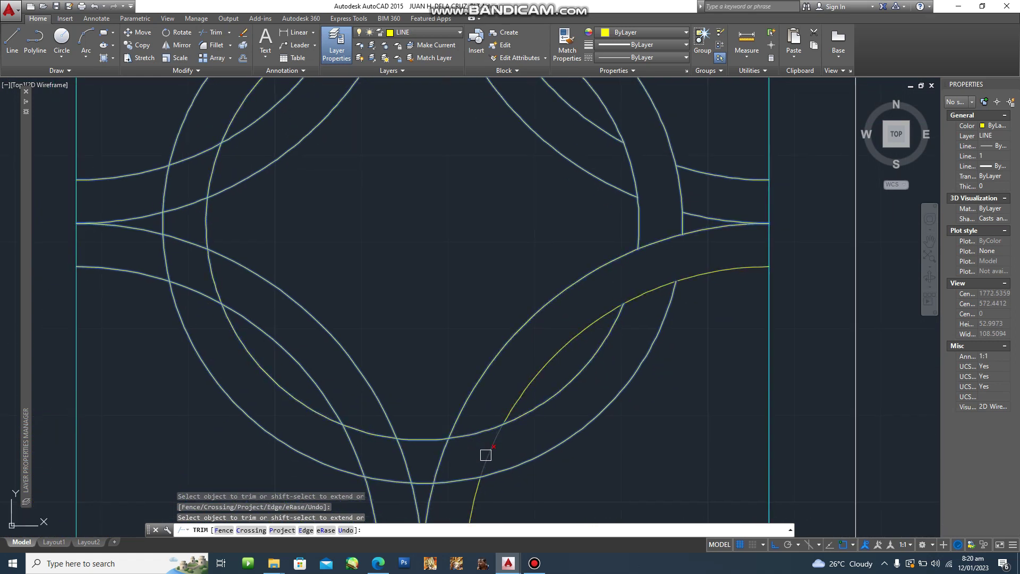
middle_click_drag(436, 468, 448, 453)
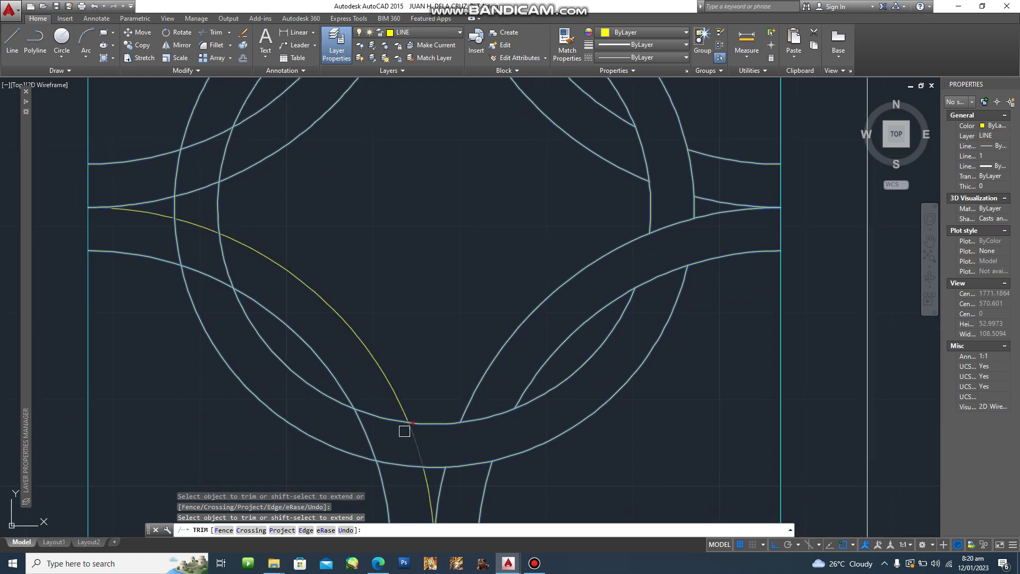
left_click(382, 418)
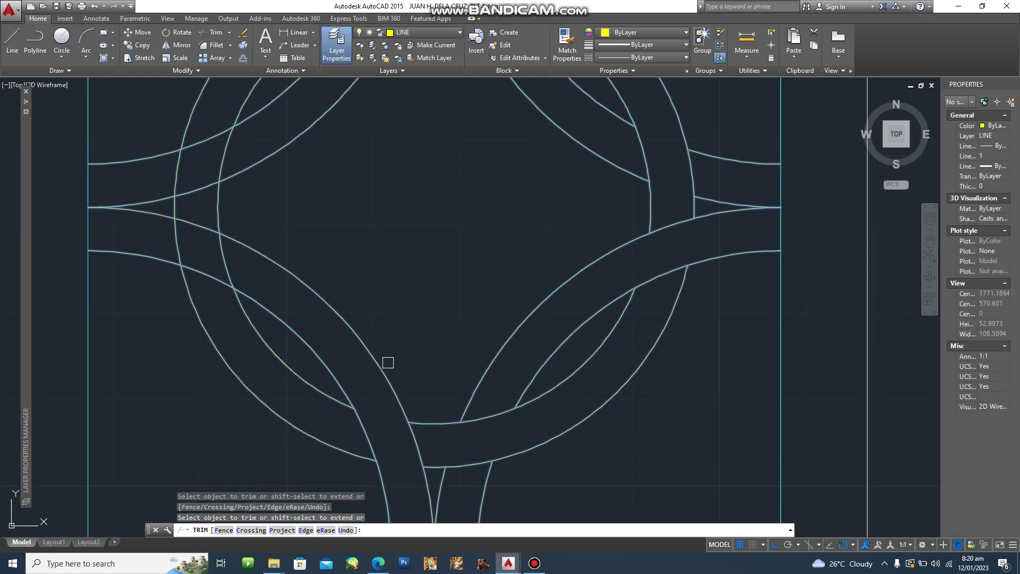
middle_click_drag(387, 360, 493, 384)
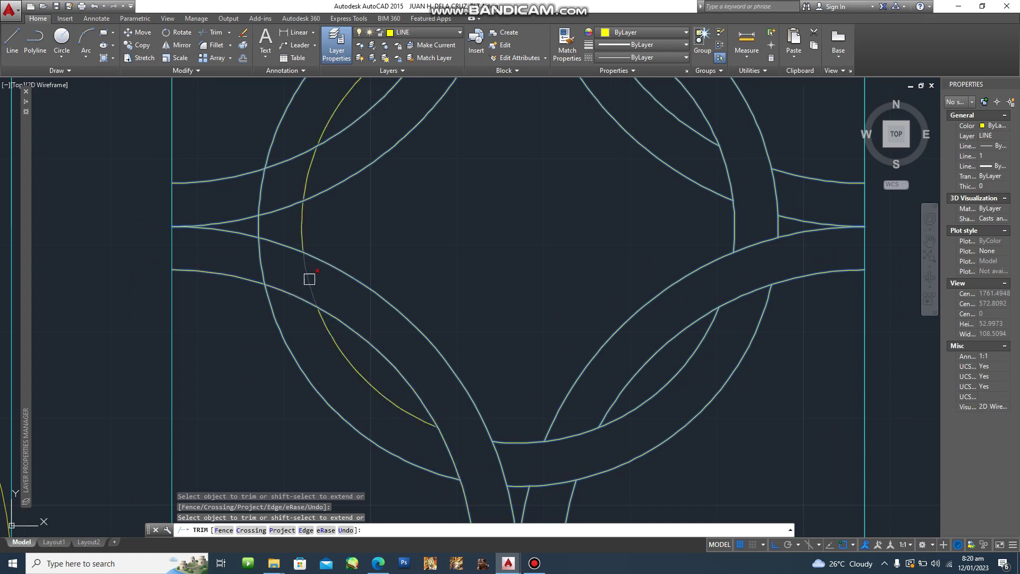
Step: Trim the lower-left band inside the ring's left side and the ring inside the upper-left band, completing the interlaced pattern
middle_click_drag(292, 297, 209, 278)
left_click(204, 269)
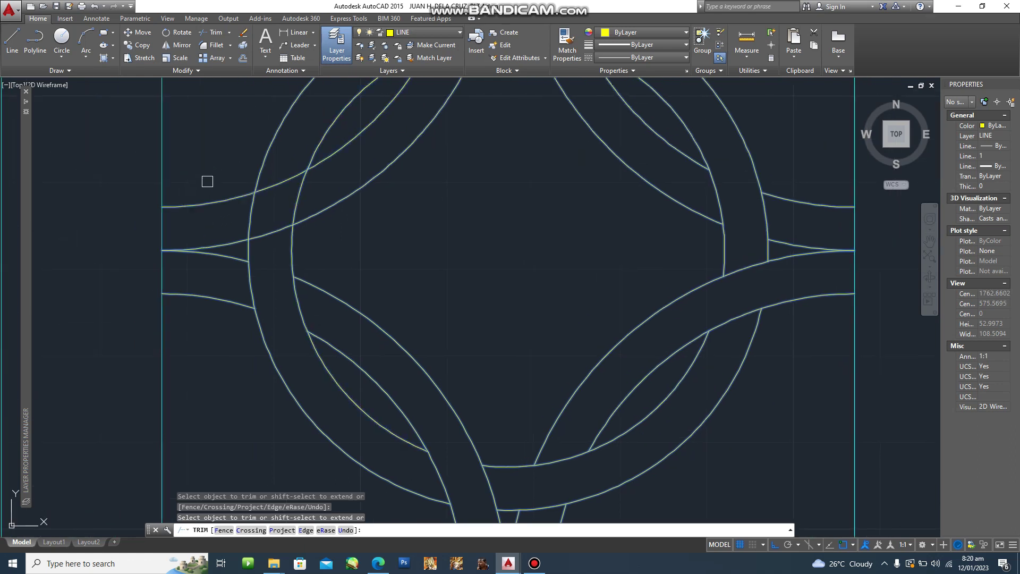
scroll(357, 273, "down", 5)
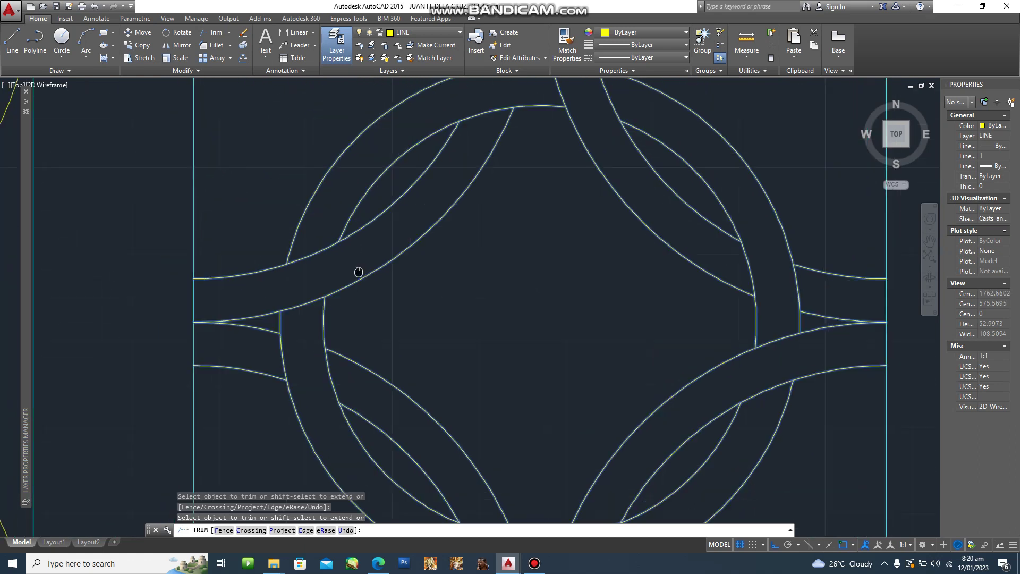
key("Escape")
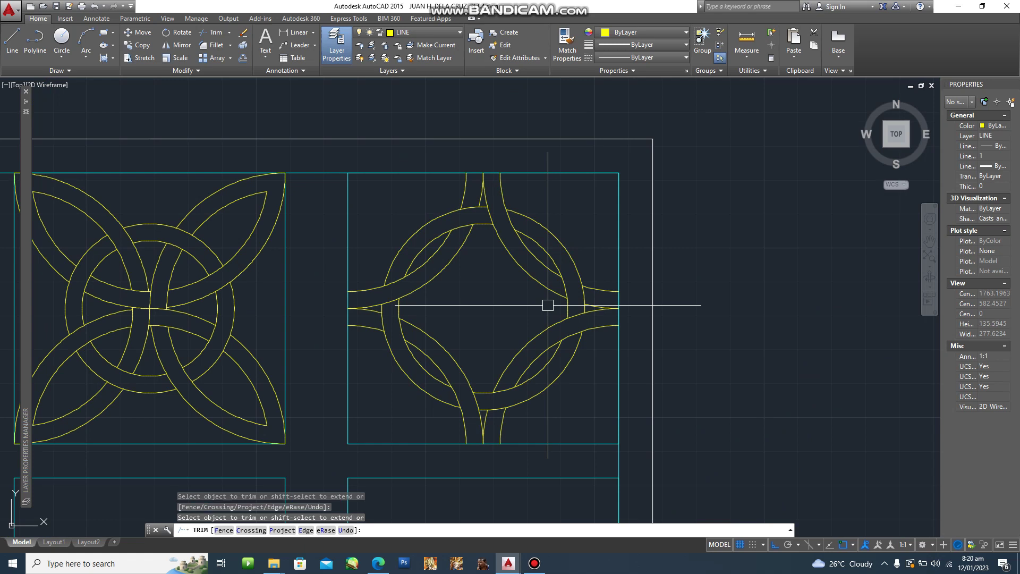
Step: Review the sheet's upper row, examine the lower-left pattern in the PLATE 04-Model.pdf reference, and return to the plate 4 drawing in AutoCAD
scroll(544, 287, "down", 3)
scroll(538, 247, "up", 2)
scroll(537, 247, "up", 2)
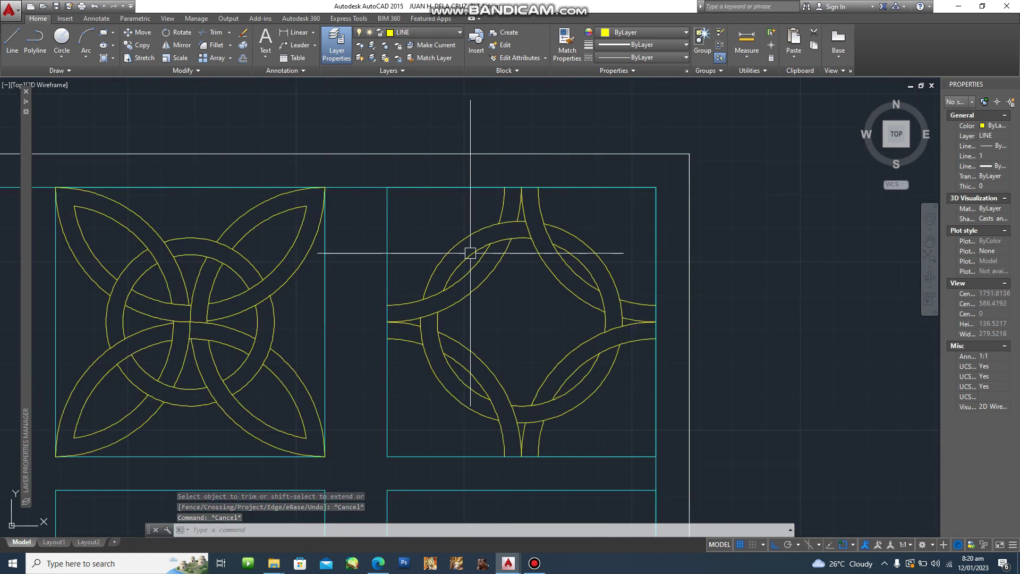
scroll(501, 347, "down", 2)
middle_click_drag(296, 216, 502, 135)
mouse_move(344, 415)
middle_mouse_down()
mouse_move(333, 360)
mouse_move(339, 380)
middle_mouse_up()
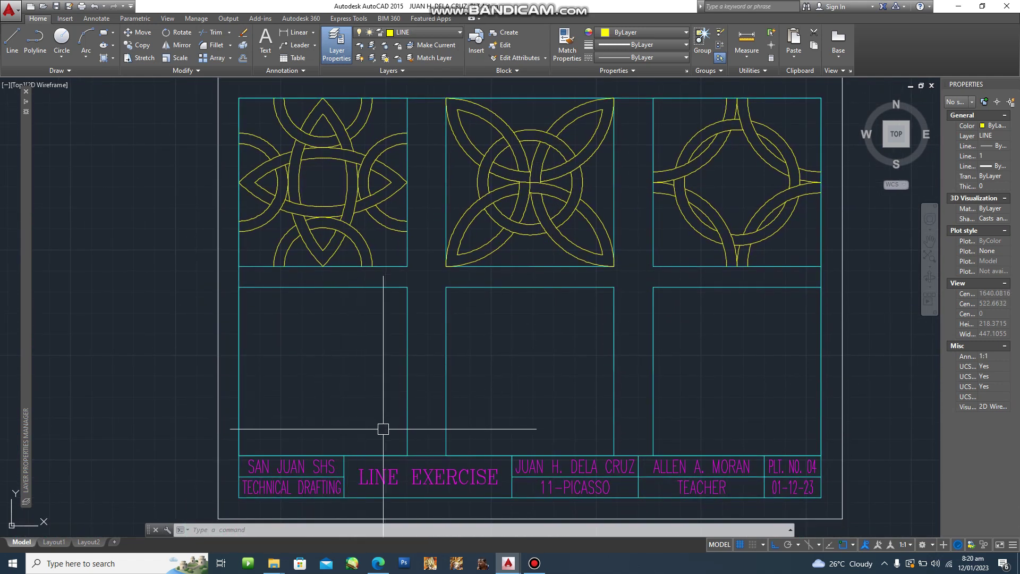
middle_click_drag(367, 412, 469, 377)
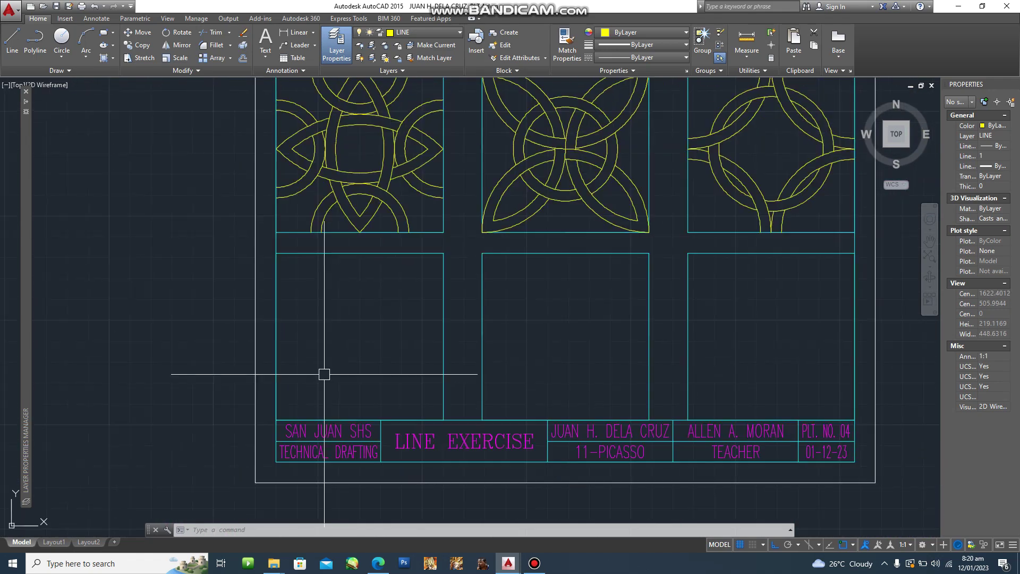
key("alt+Tab")
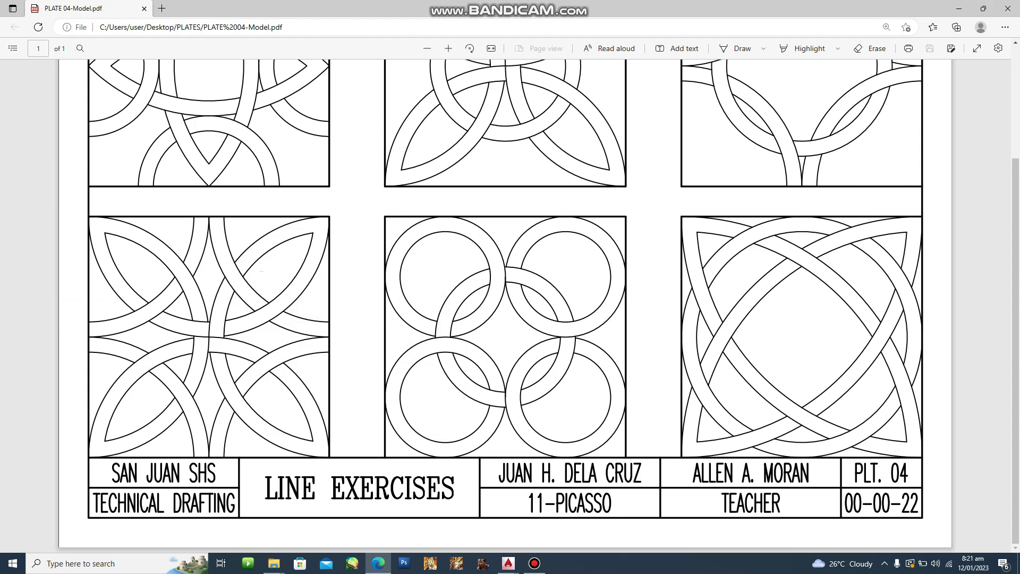
mouse_move(509, 563)
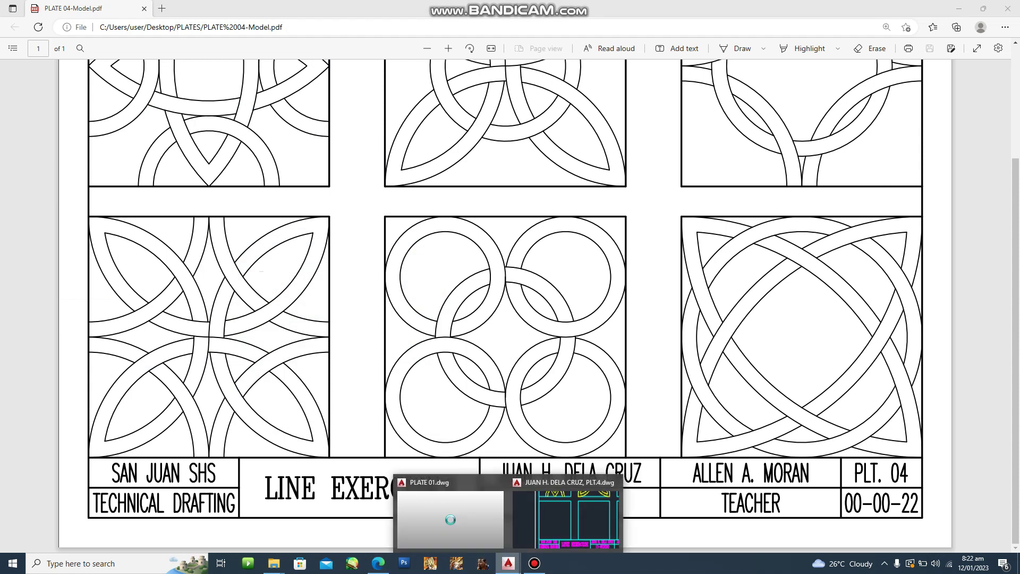
left_click(592, 518)
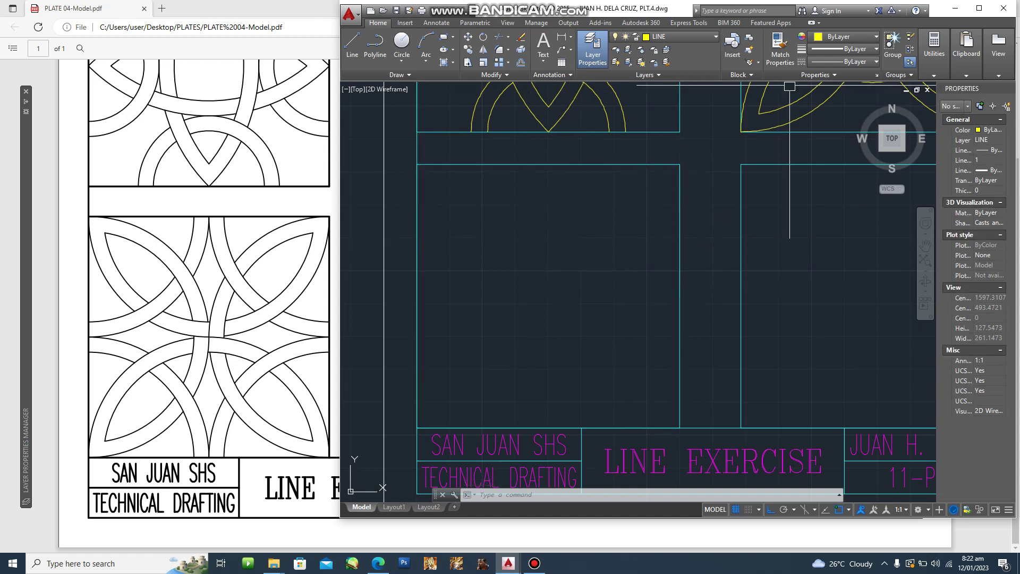
key("super+Up")
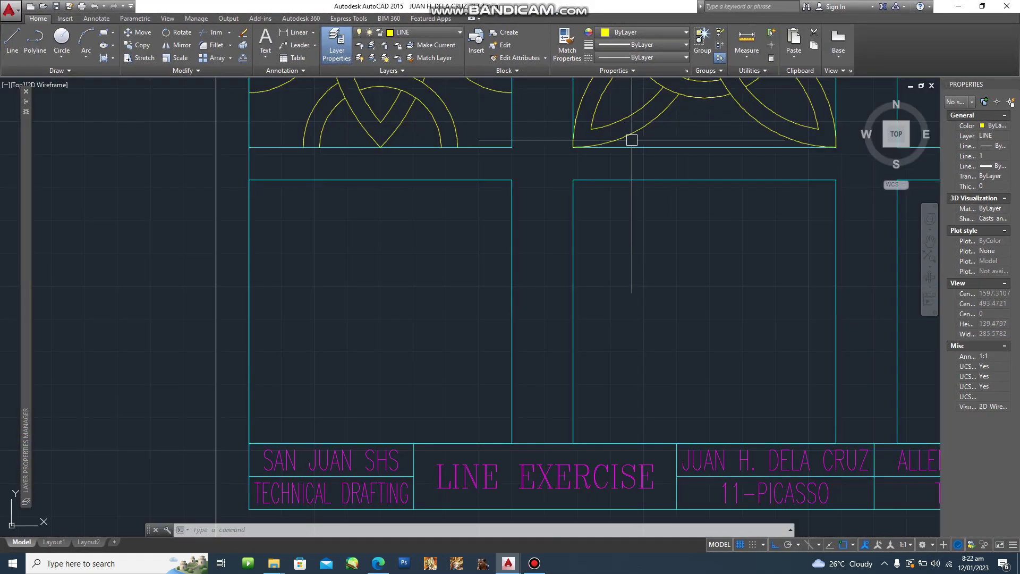
Step: Draw a circle centred on the lower-left frame's upper-right corner, with its radius reaching the midpoint of the frame's top edge
type("c")
key("Return")
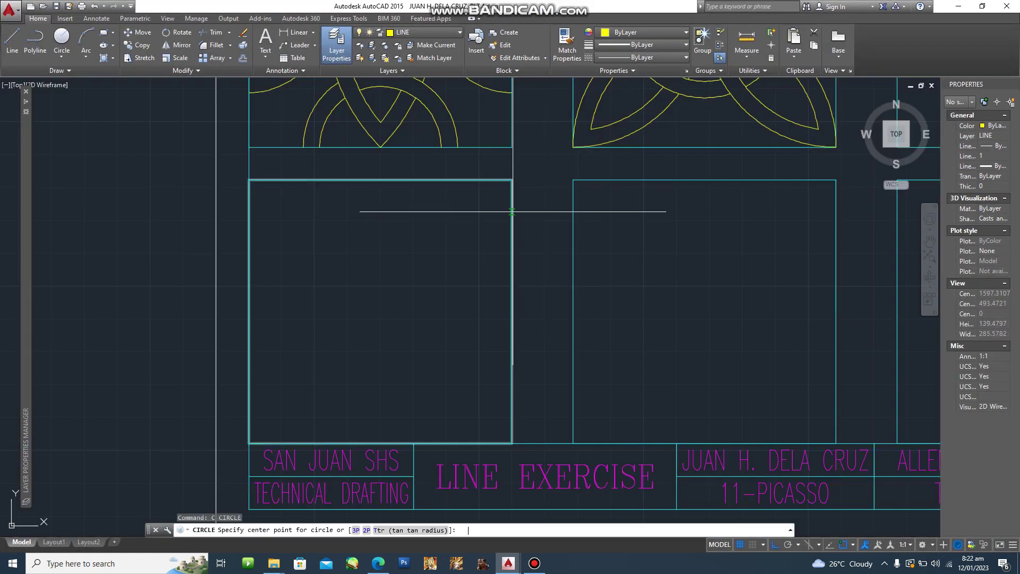
left_click(512, 180)
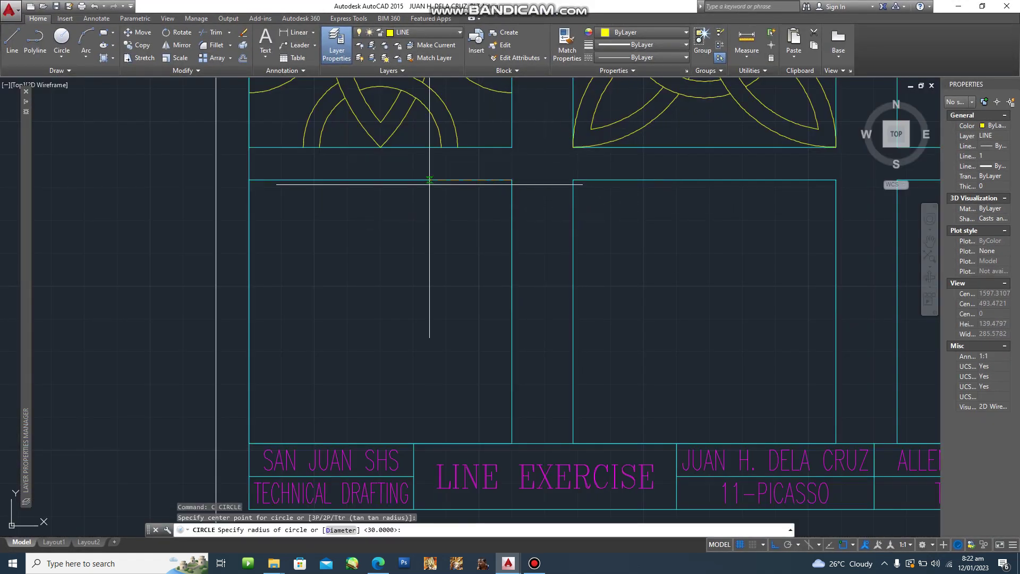
left_click(380, 180)
key("Escape")
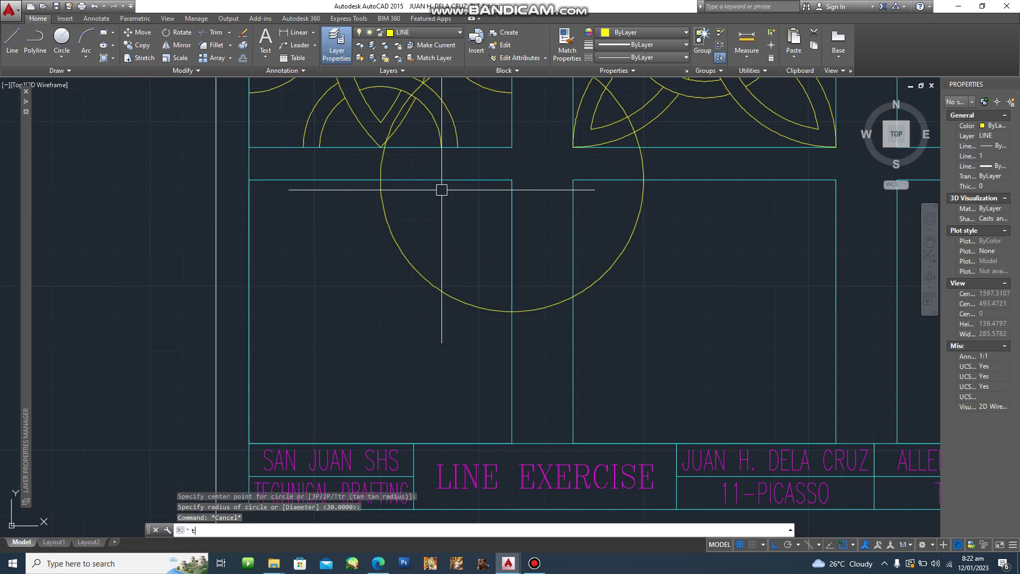
Step: Trim the circle against the lower-left frame, keeping only the quarter arc inside it
type("t")
key("Return")
left_click(433, 180)
key("Return")
left_click(380, 171)
key("Escape")
Step: Offset the quarter arc by 5 toward the frame's upper-right corner
type("o")
key("Return")
type("5")
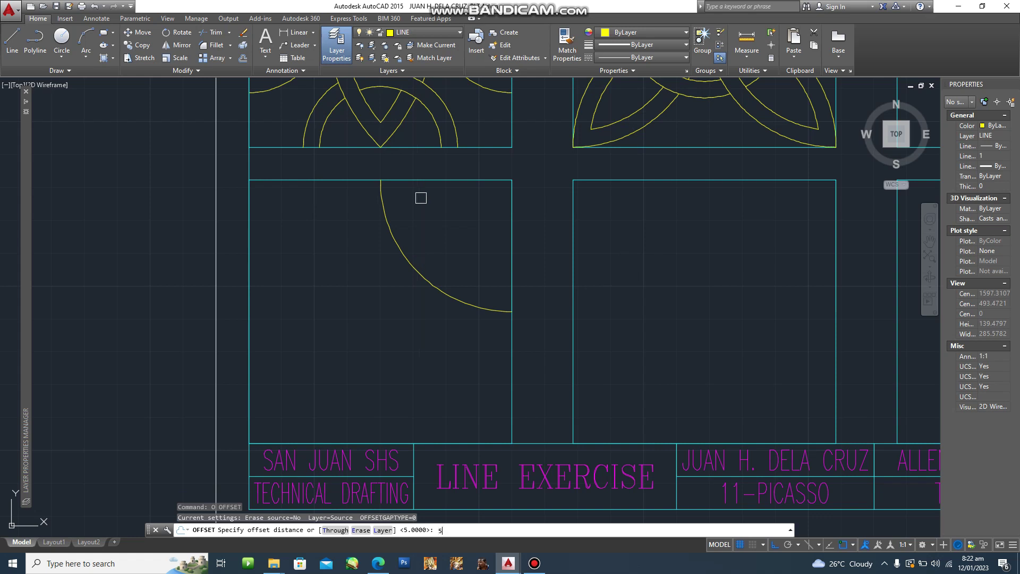
key("Return")
left_click(397, 227)
left_click(472, 227)
key("Escape")
key("Escape")
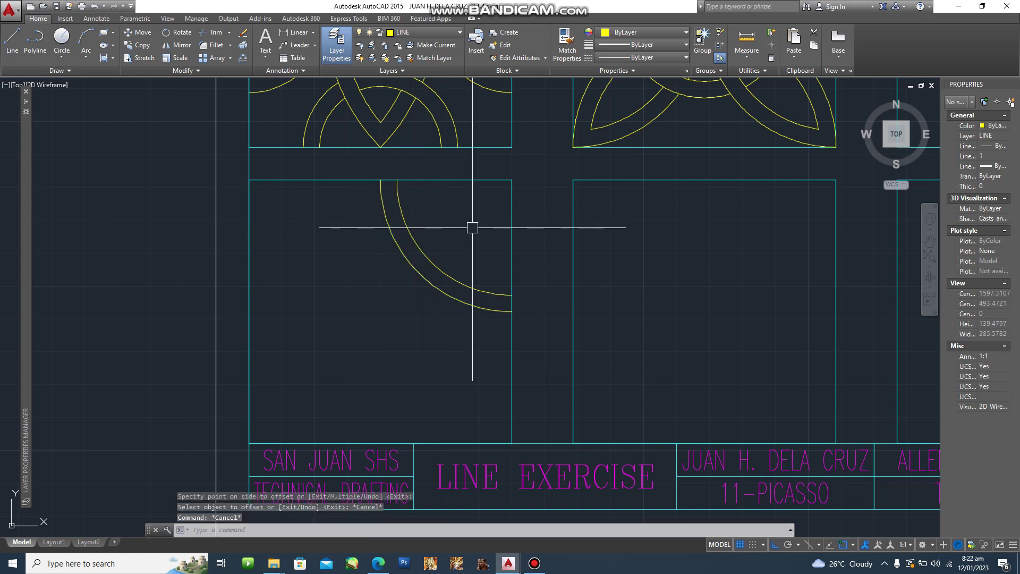
Step: Mirror the two quarter arcs about the frame's vertical centreline, keeping the originals
type("mi")
key("Return")
left_click(478, 334)
left_click(419, 242)
key("Return")
left_click(381, 179)
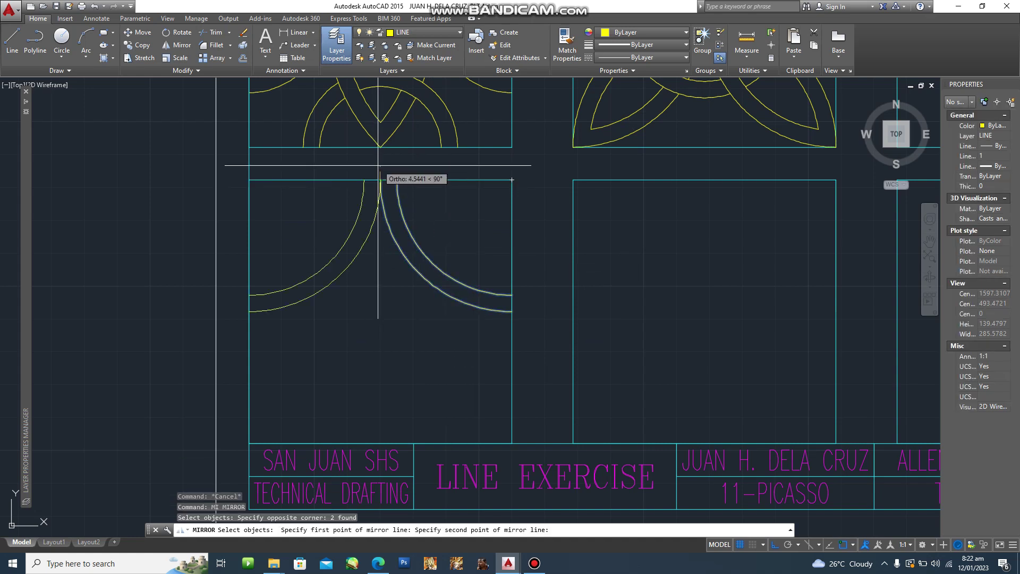
left_click(381, 162)
key("Return")
Step: Mirror the four upper arcs about the frame's horizontal centreline, keeping the originals
type("mi")
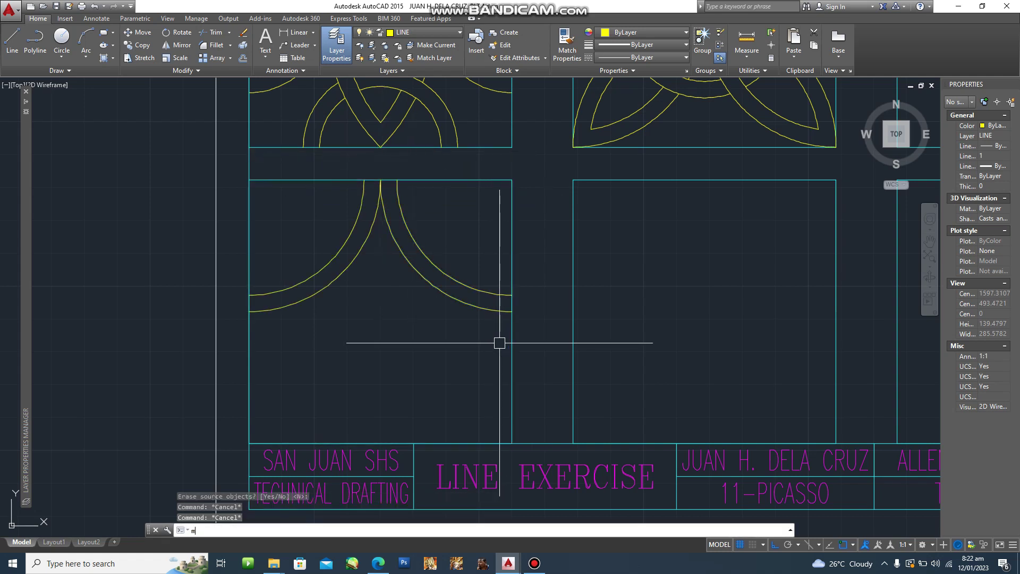
key("Return")
left_click(478, 352)
left_click(346, 227)
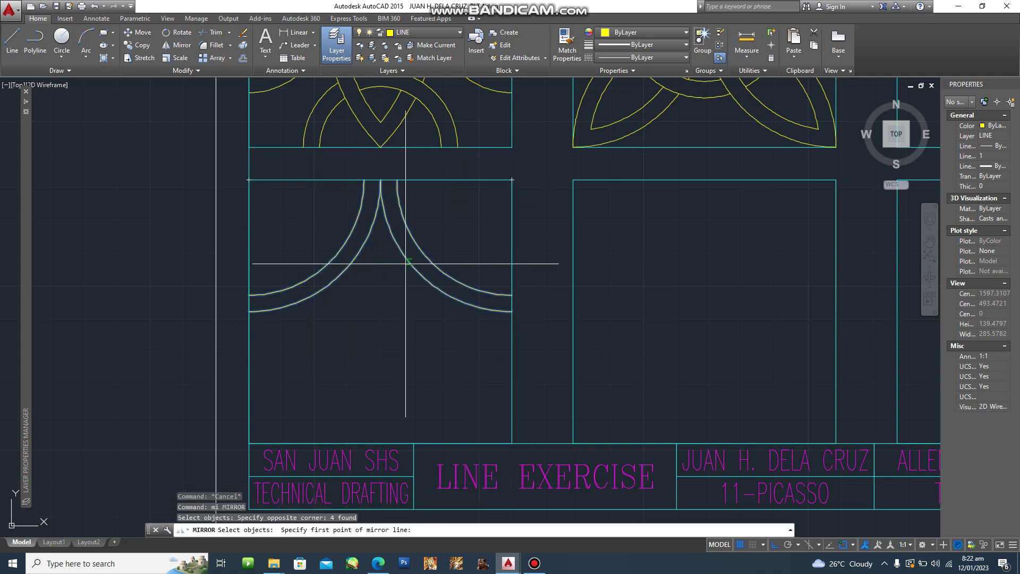
left_click(512, 311)
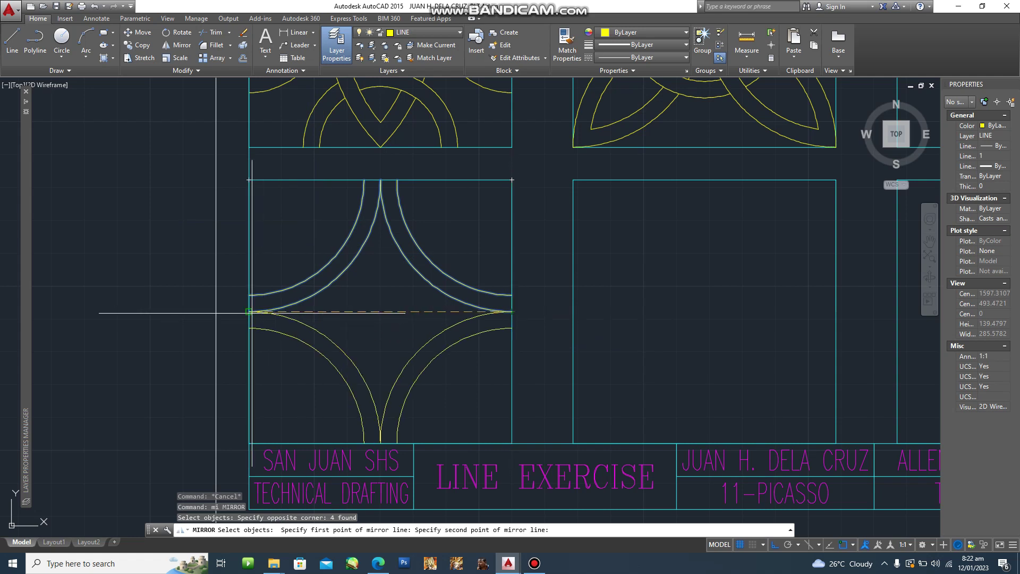
left_click(319, 311)
key("Return")
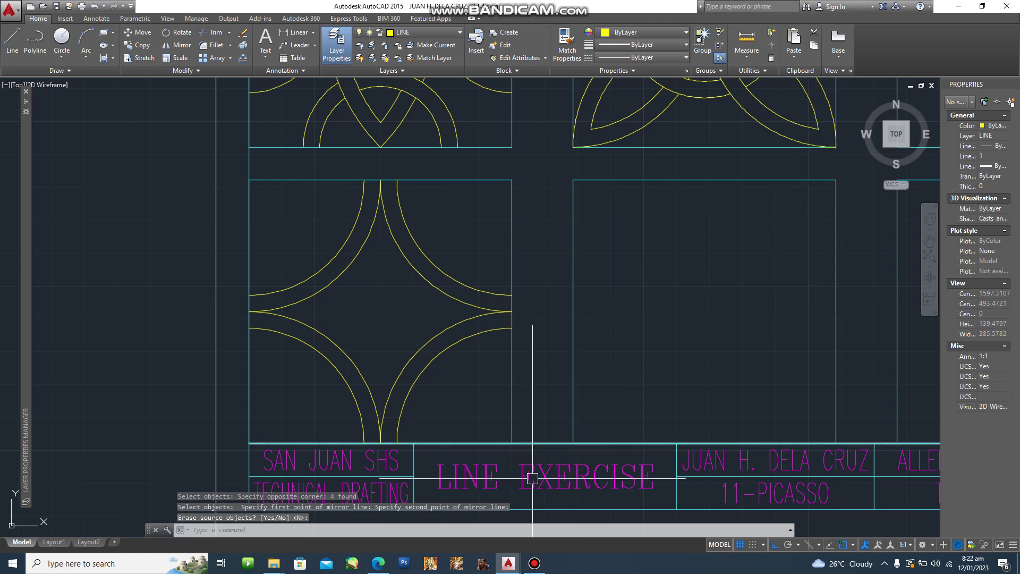
Step: Examine the lower-left pattern in the reference PDF again and return to the plate 4 drawing in AutoCAD
left_click(378, 563)
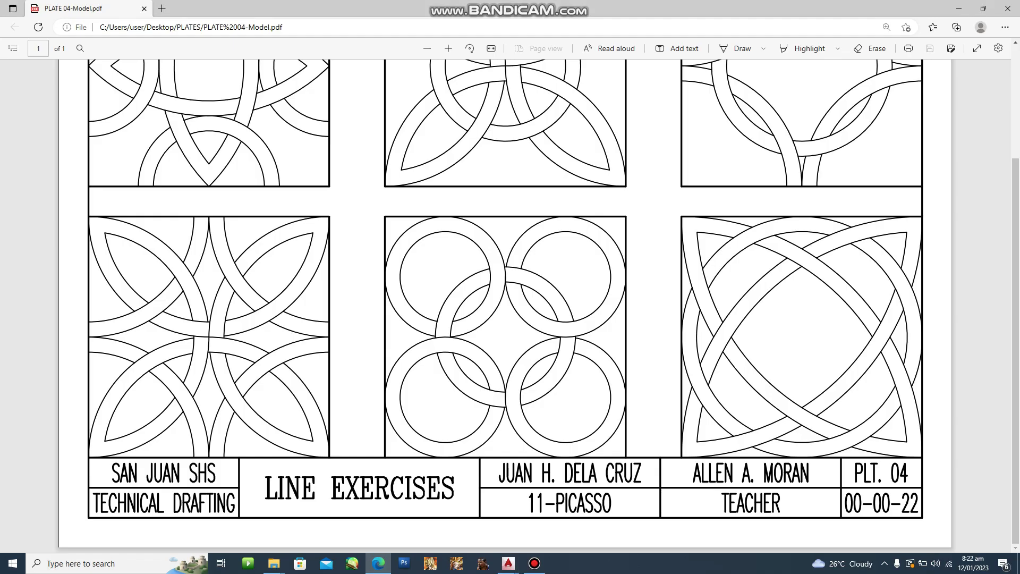
mouse_move(509, 564)
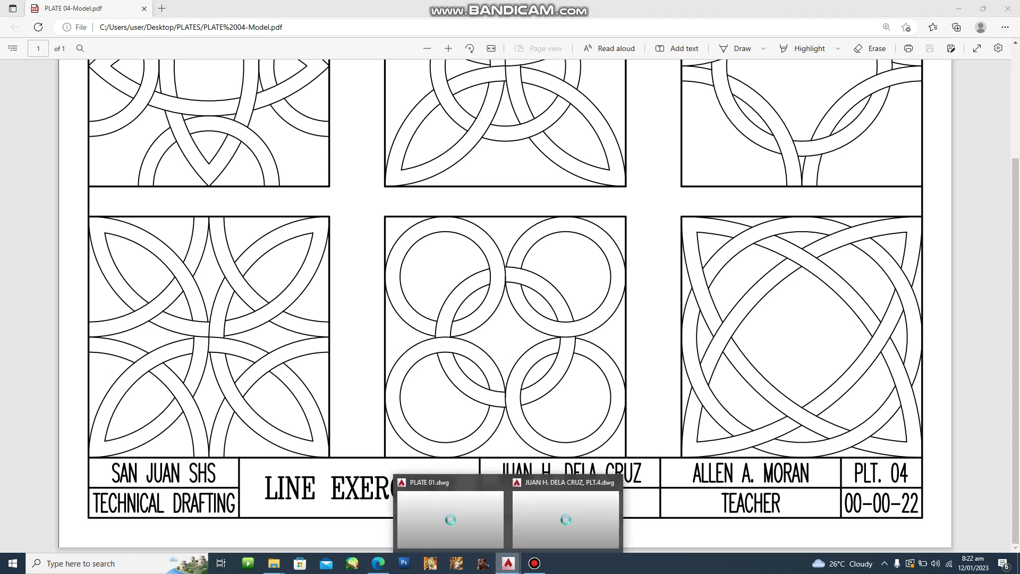
left_click(450, 521)
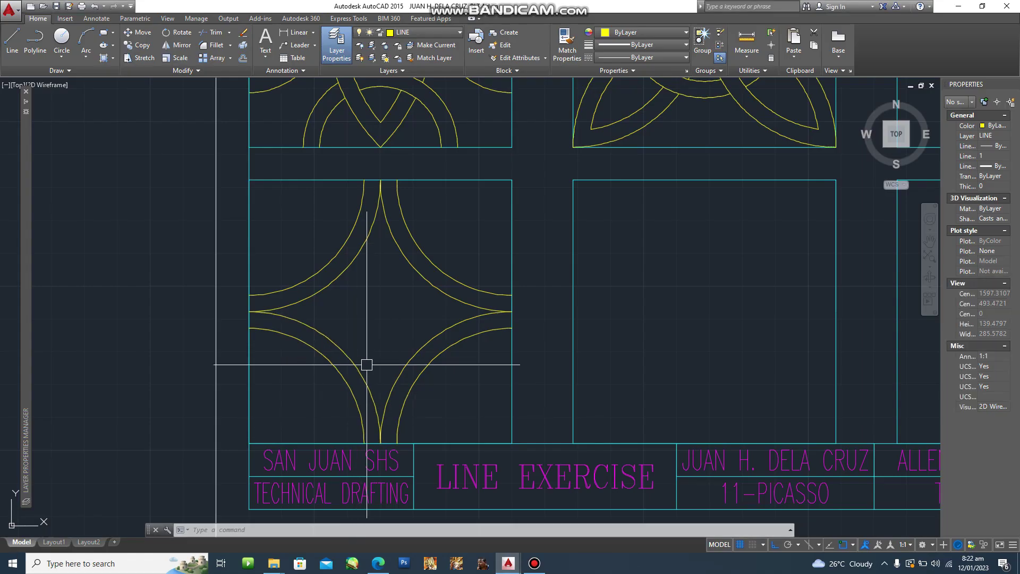
Step: Draw a circle centred on the midpoint of the lower-left frame's left edge, with its radius reaching the frame's upper-left corner
key("Escape")
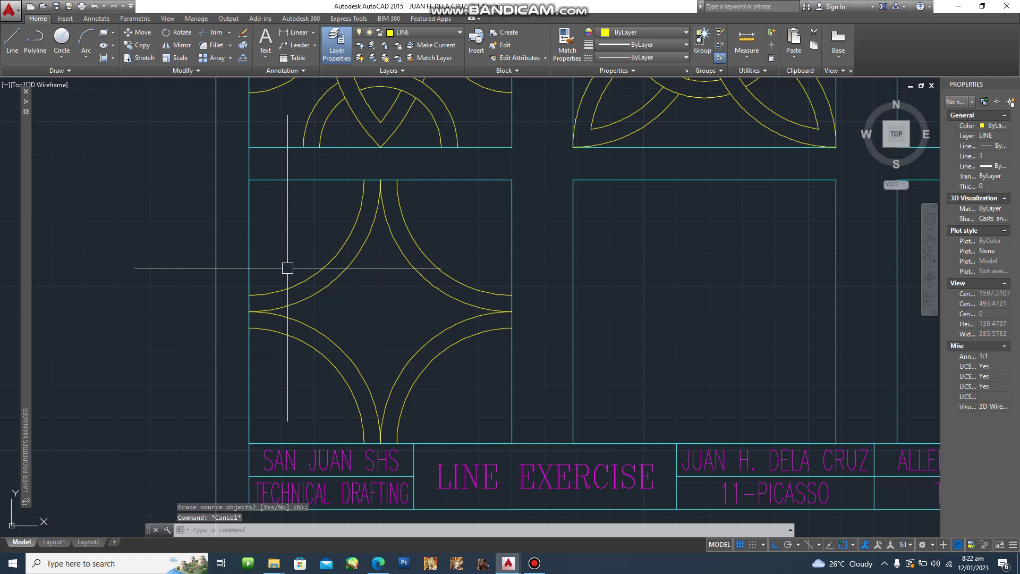
type("c")
key("Return")
left_click(249, 312)
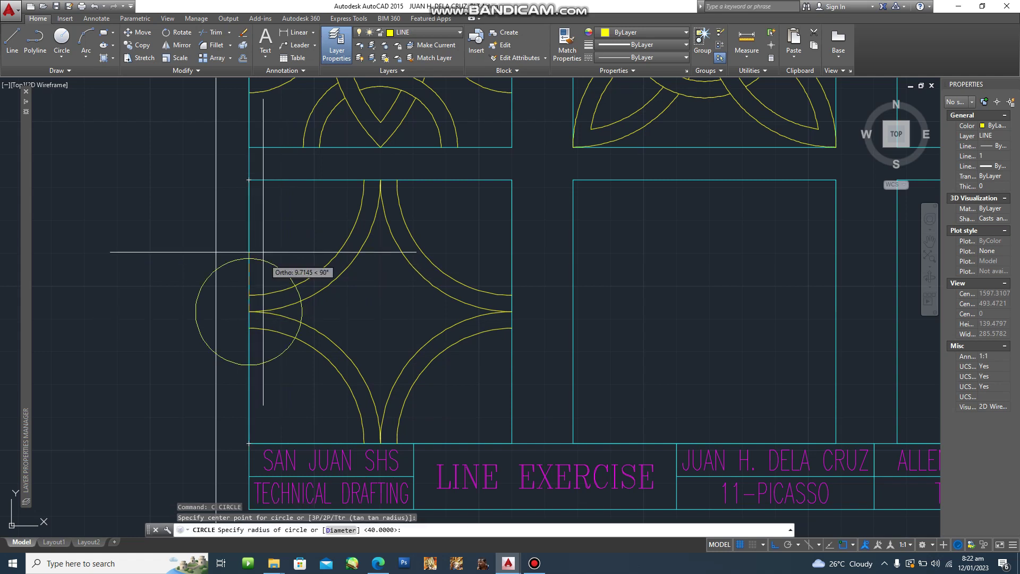
left_click(249, 180)
key("Escape")
key("Escape")
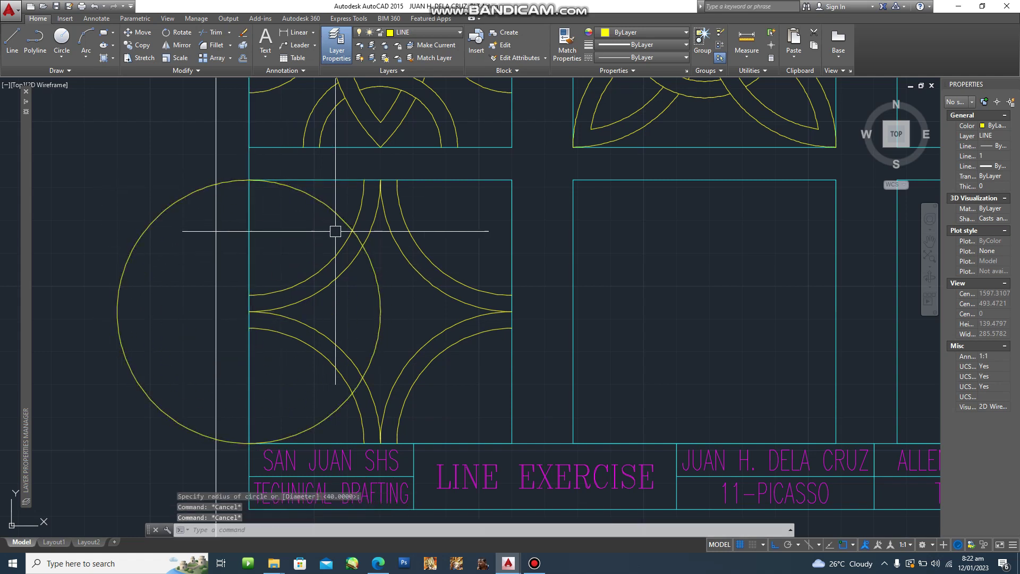
type("tr")
key("Return")
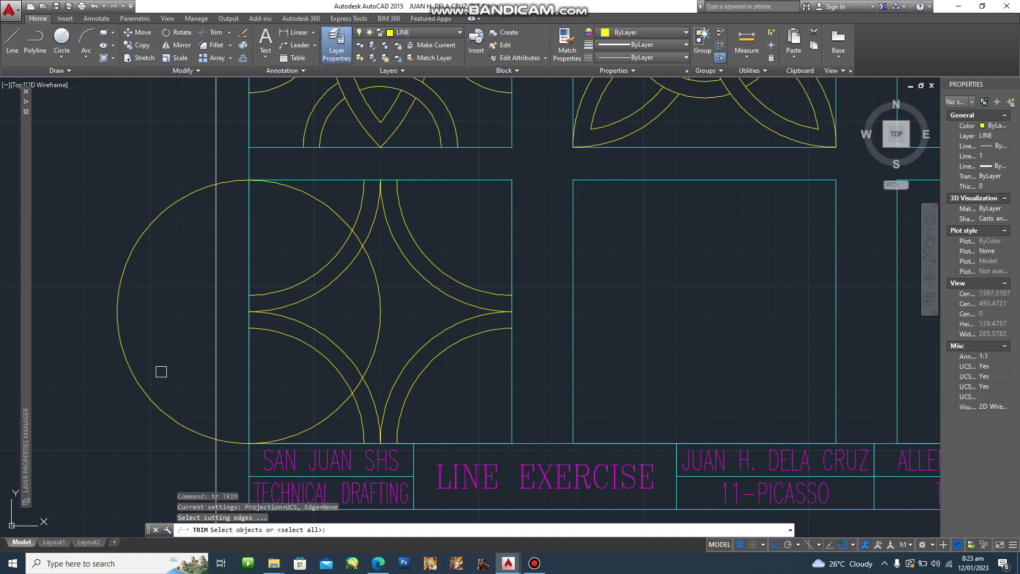
left_click(189, 212)
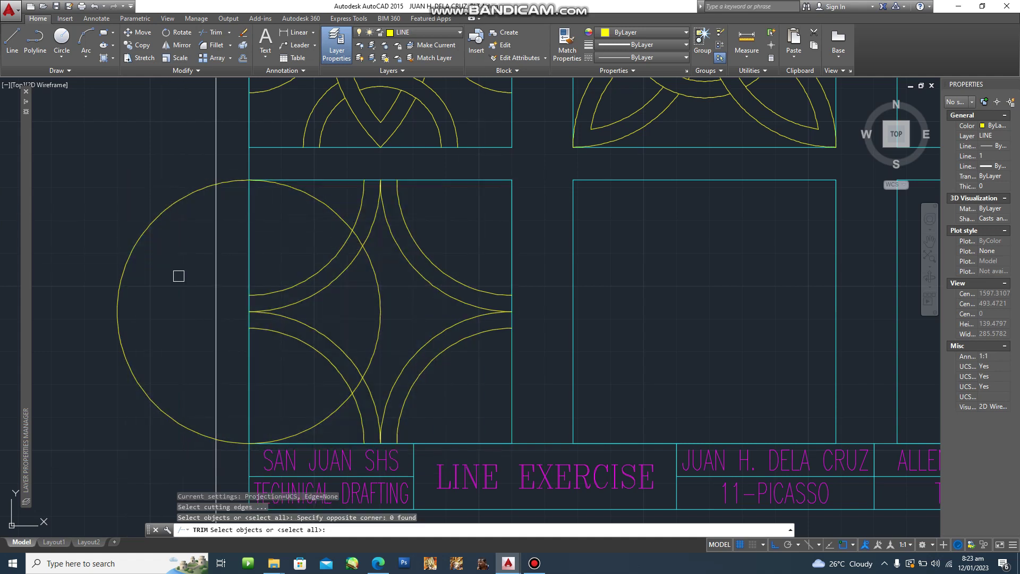
left_click(392, 425)
left_click(180, 218)
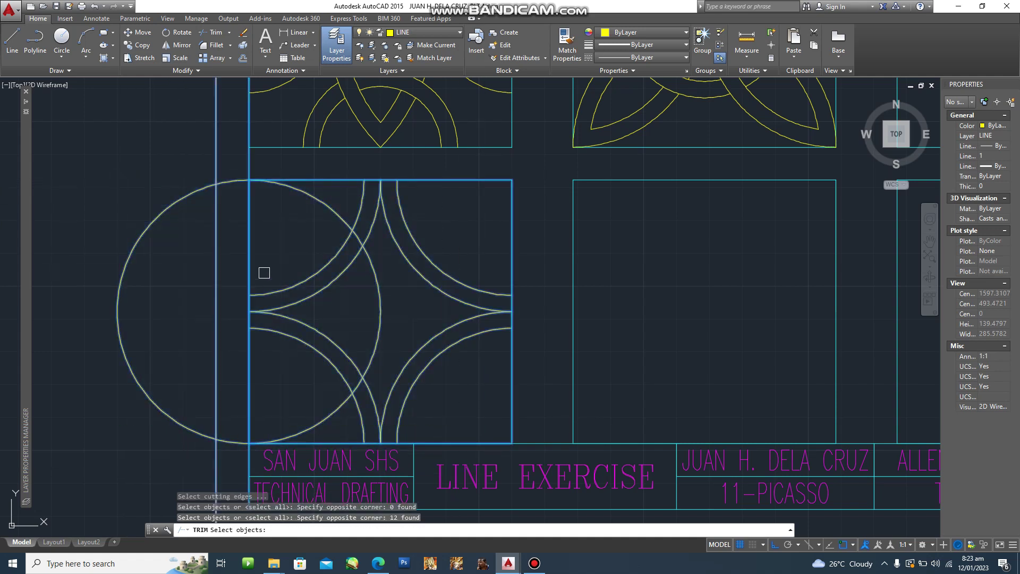
key("Return")
left_click(208, 184)
left_click(216, 412)
left_click(240, 447)
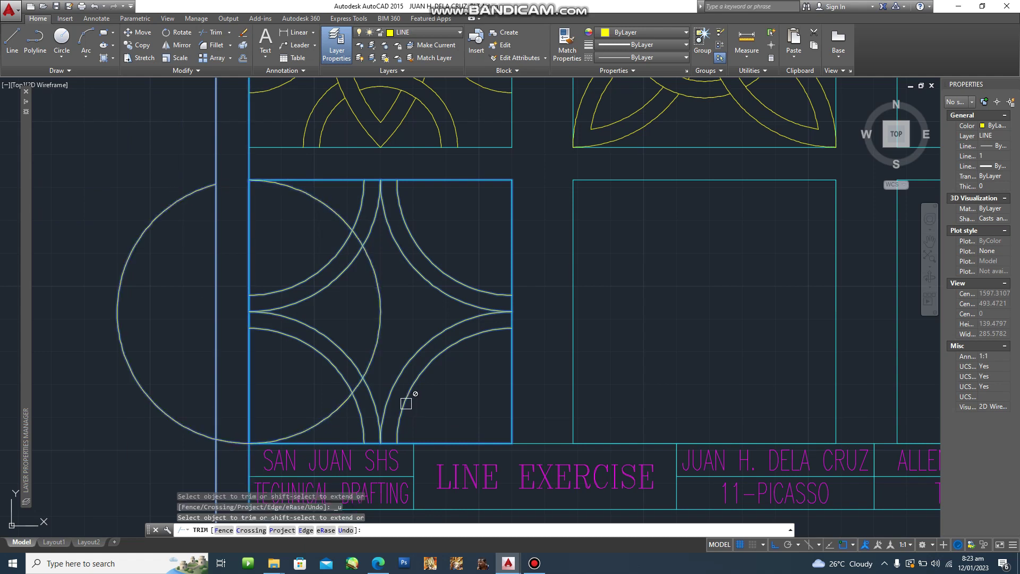
key("Escape")
Step: Trim away the part of the circle outside the lower-left frame, using the frame as the cutting edge
type("tr")
key("Return")
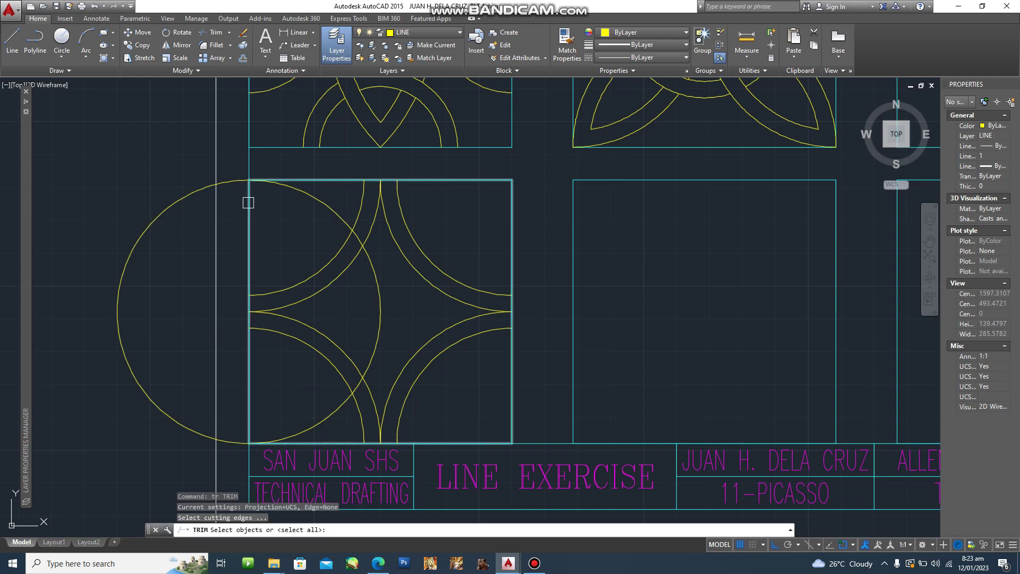
left_click(249, 217)
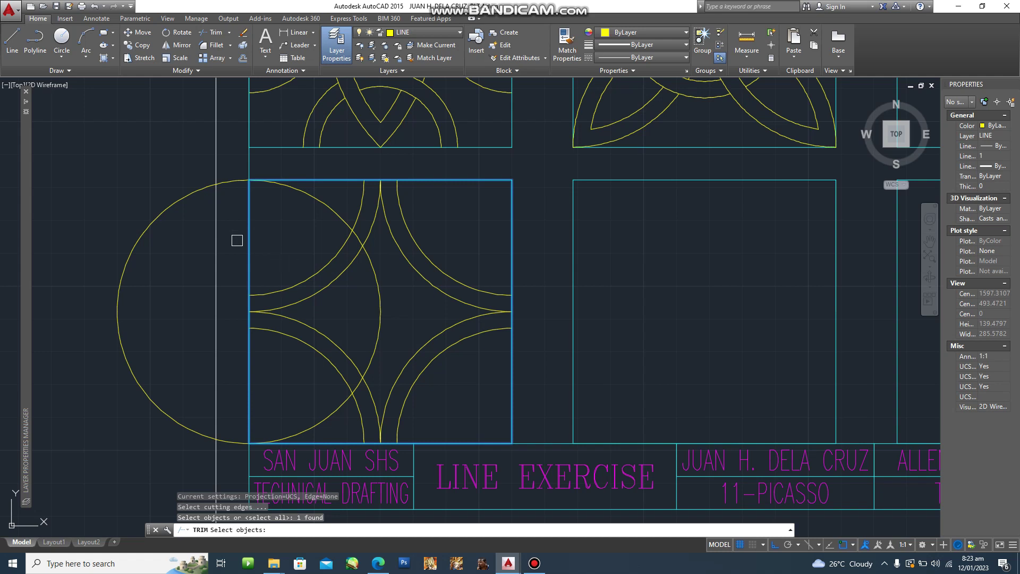
key("Return")
left_click(228, 181)
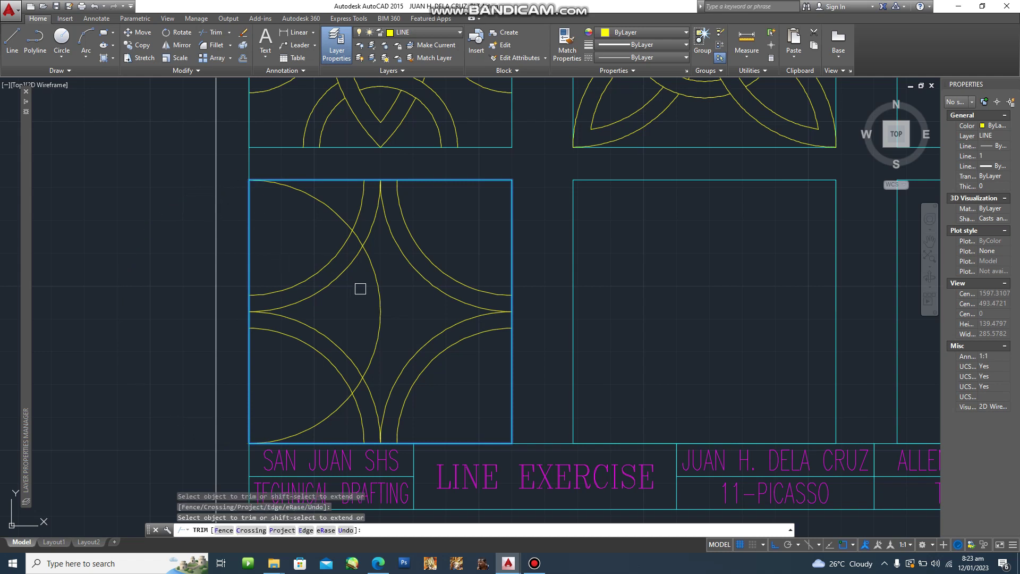
key("Escape")
Step: Offset the left semicircle by 5 toward its centre
type("o")
key("Return")
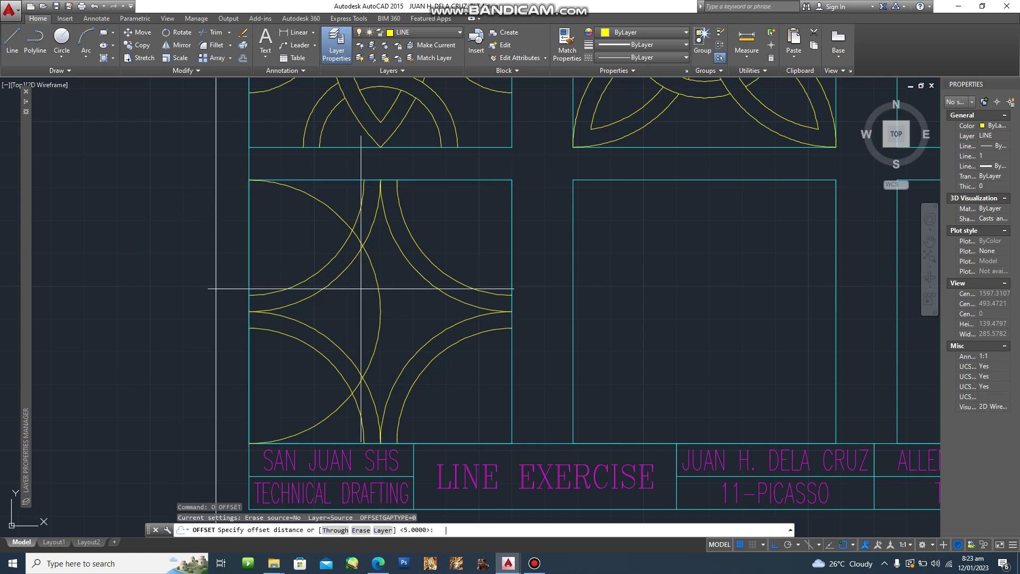
key("Return")
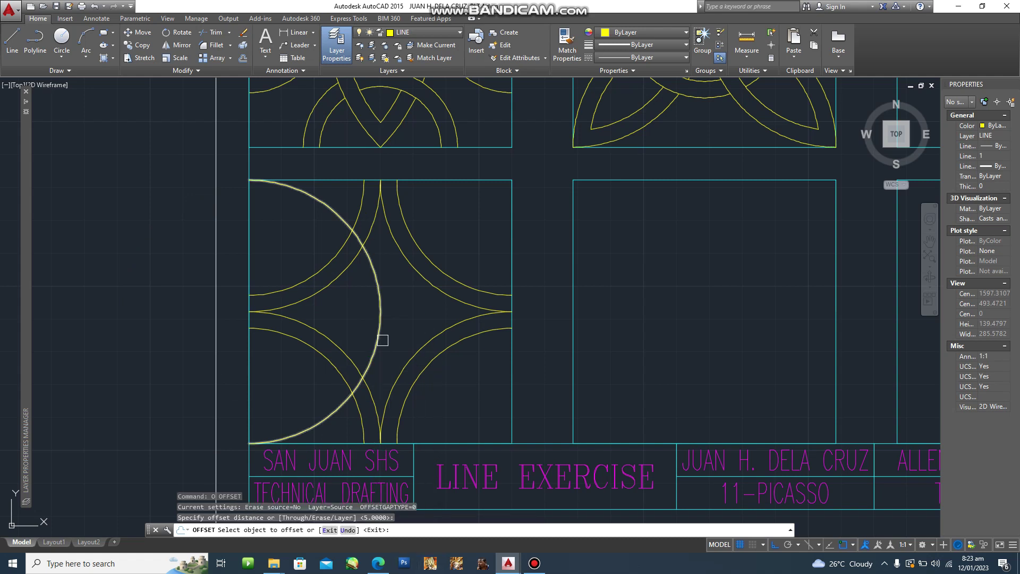
left_click(379, 329)
left_click(347, 329)
left_click(549, 510)
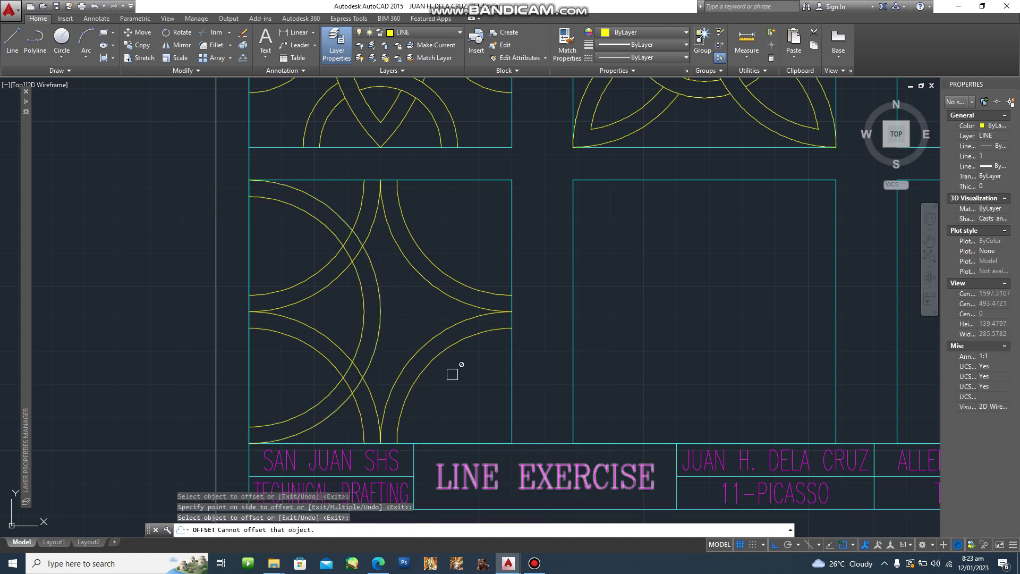
key("Escape")
key("Escape")
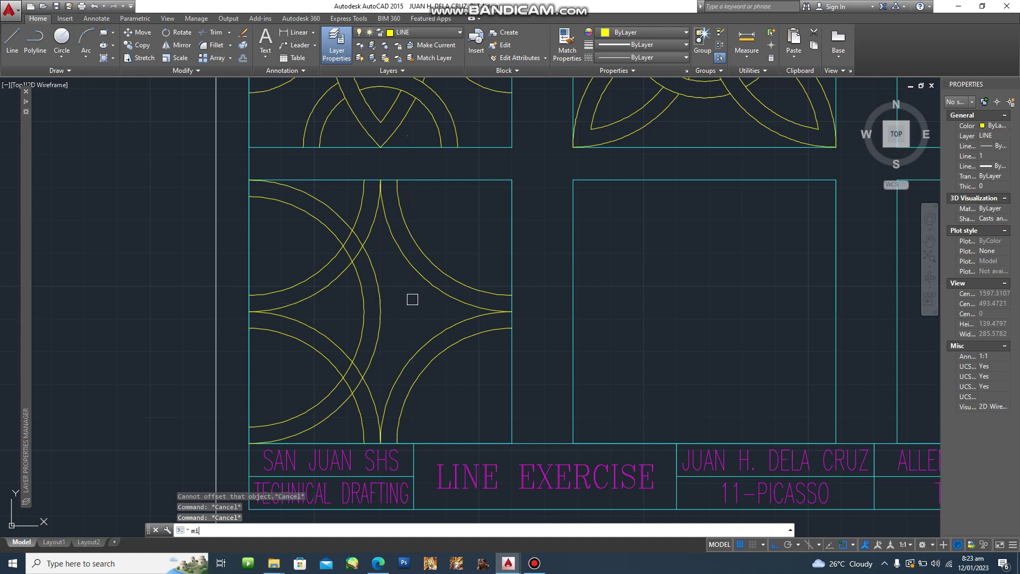
Step: Mirror the two left semicircles about the frame's vertical centreline, keeping the originals
key("Return")
left_click(399, 311)
left_click(338, 348)
key("Return")
left_click(380, 443)
left_click(380, 181)
key("Return")
key("Escape")
key("Escape")
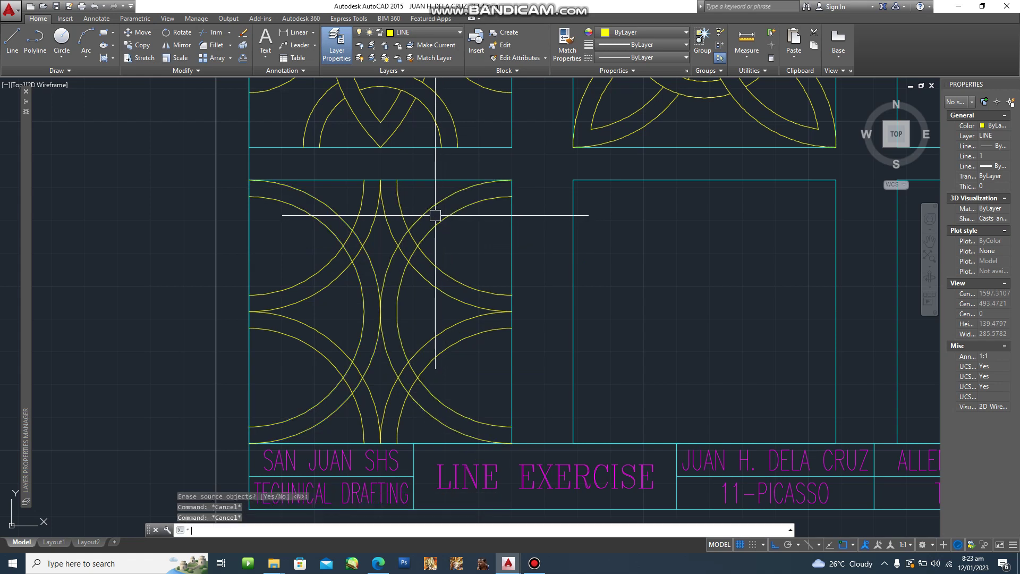
Step: Draw a circle centred on the midpoint of the frame's top edge, with its radius reaching the upper-left corner
type("c")
key("Return")
left_click(381, 179)
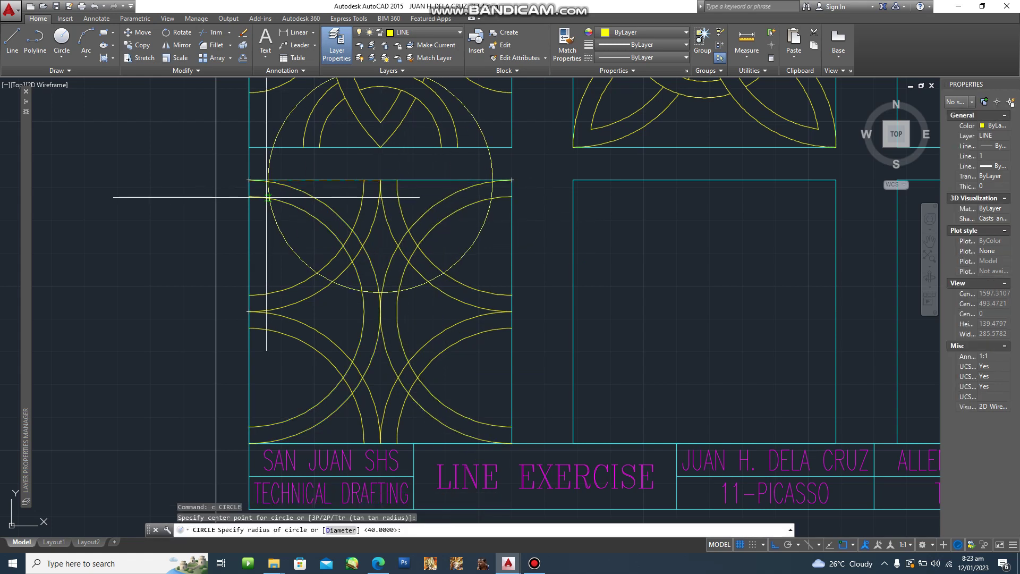
left_click(249, 181)
Step: Trim away the part of the top circle above the frame, using the frame as the cutting edge
type("tr")
key("Return")
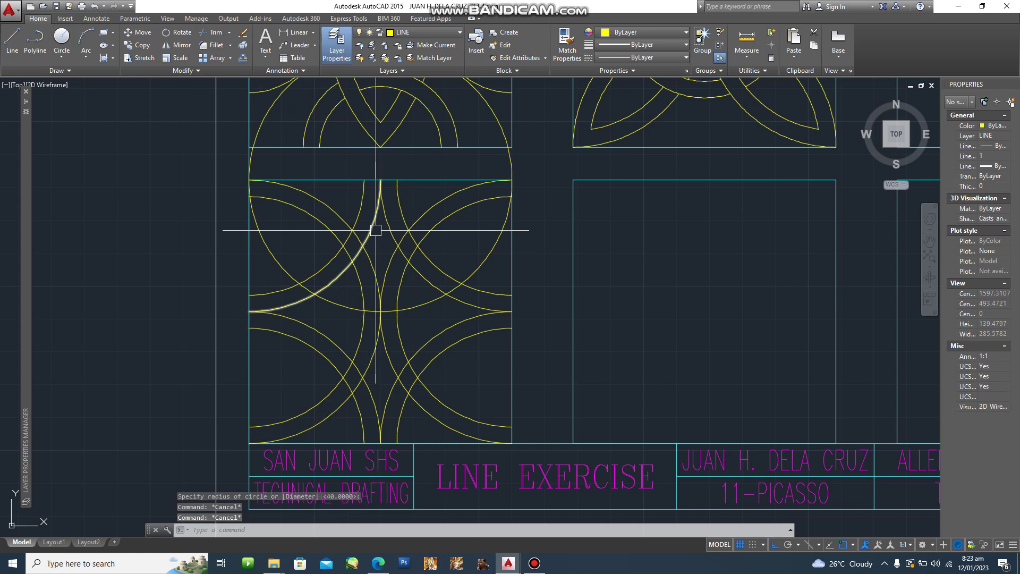
left_click(416, 179)
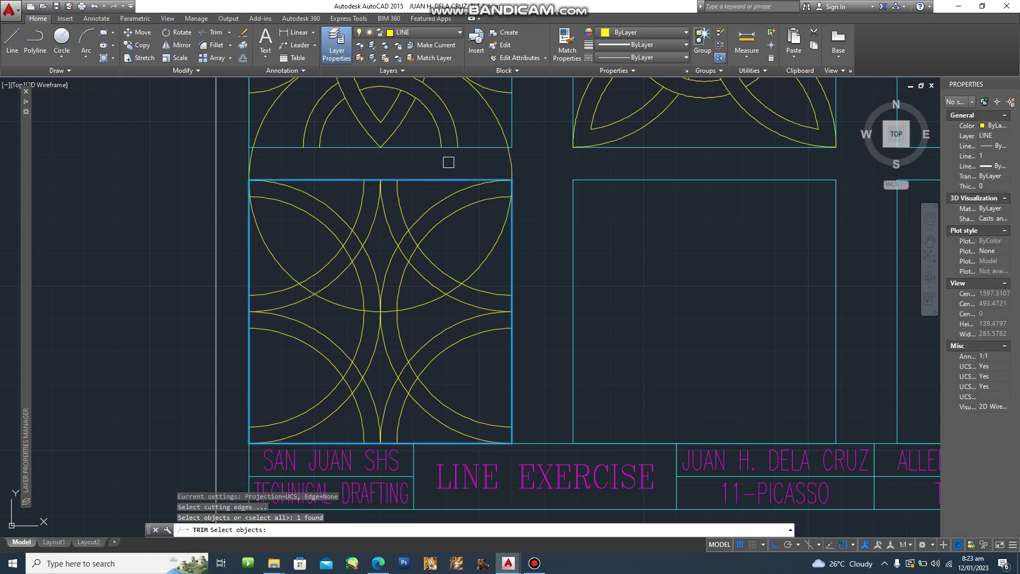
key("Return")
key("Escape")
Step: Offset the top semicircle by 5 toward its centre
type("o")
key("Return")
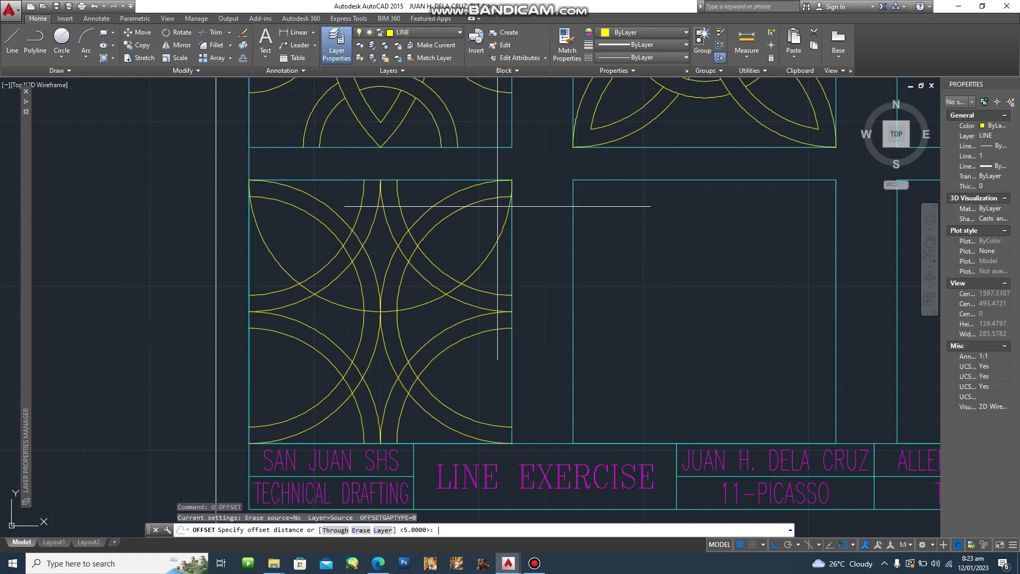
key("Return")
left_click(494, 221)
left_click(462, 232)
key("Escape")
Step: Mirror the two top semicircles about the frame's horizontal centreline, keeping the originals
type("mi")
key("Return")
left_click(485, 267)
left_click(462, 239)
left_click(511, 312)
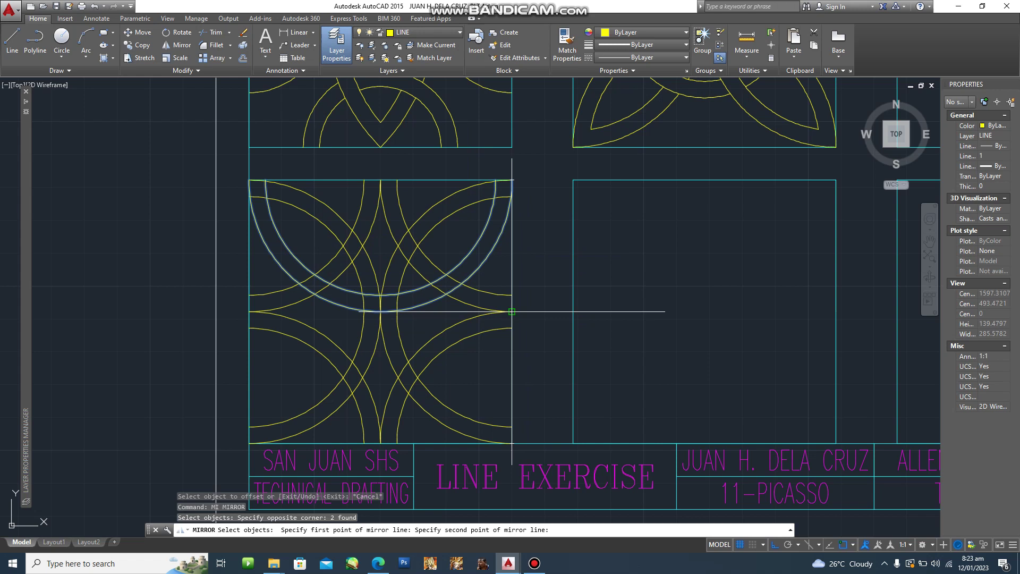
left_click(138, 312)
key("Return")
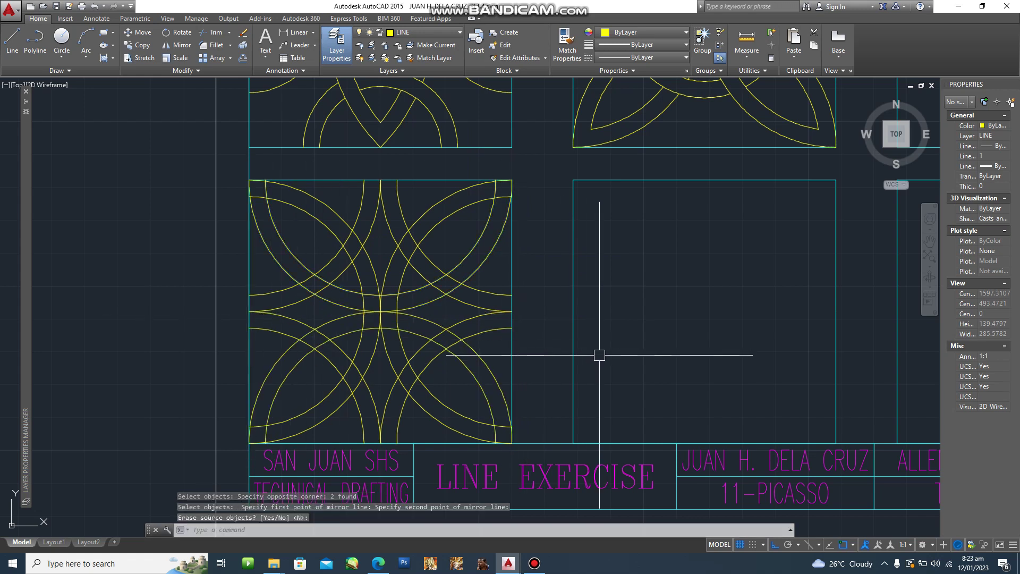
Step: Fillet the inner semicircles with radius 0 into pointed tips near the frame's upper-left and upper-right corners
scroll(244, 199, "up", 4)
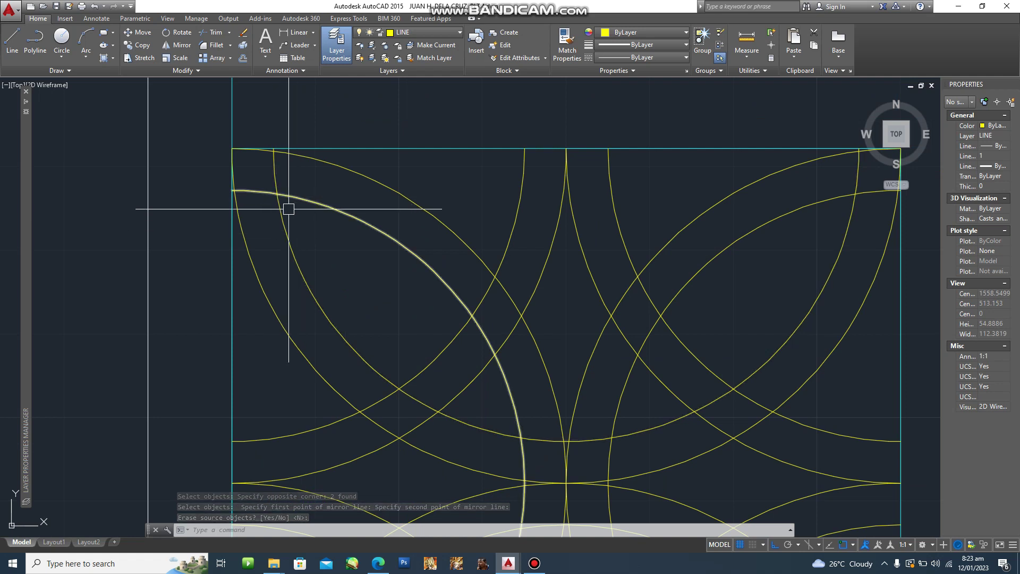
type("f")
key("Return")
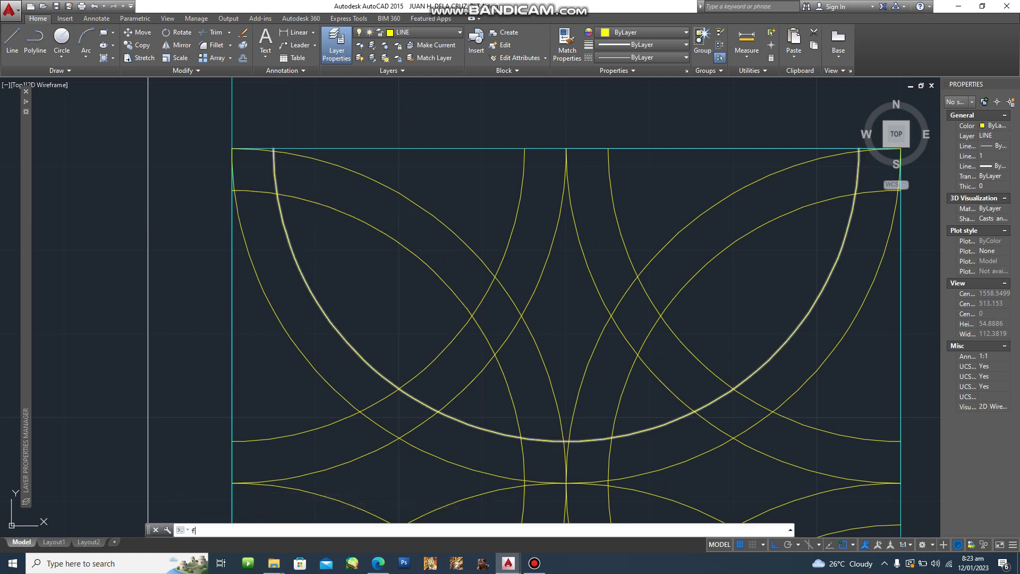
left_click(287, 221)
left_click(299, 203)
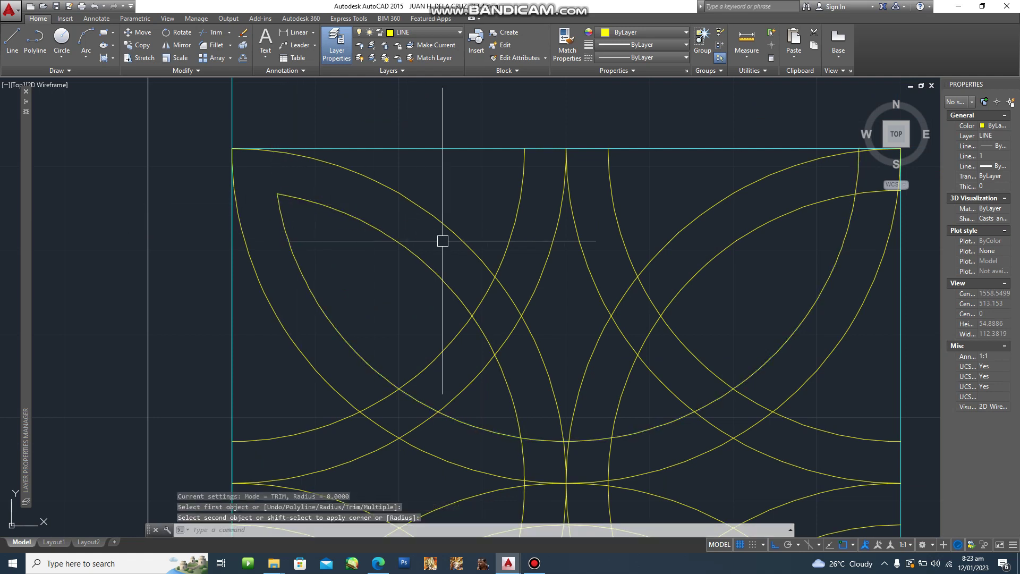
middle_click_drag(443, 241, 300, 221)
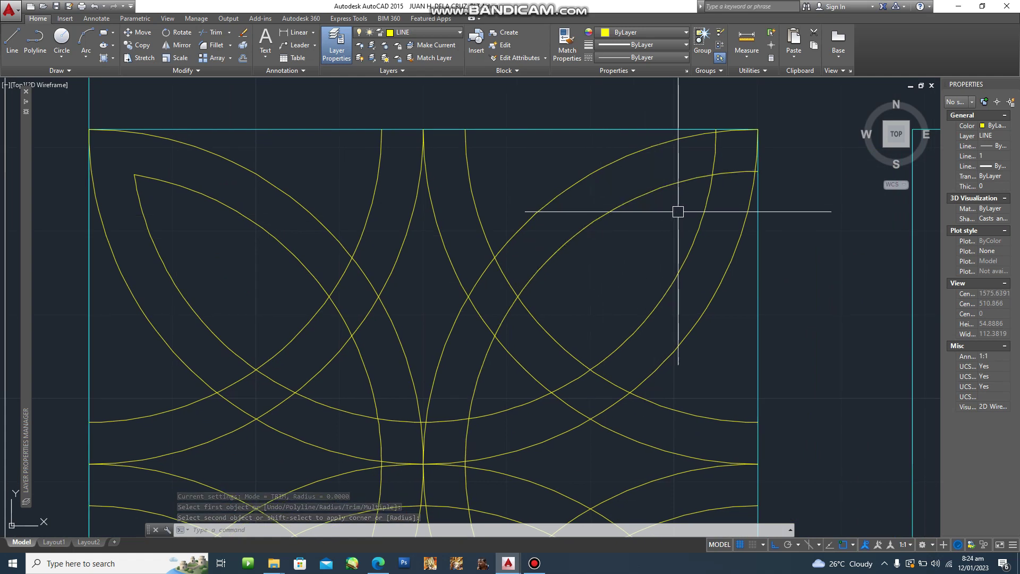
key("space")
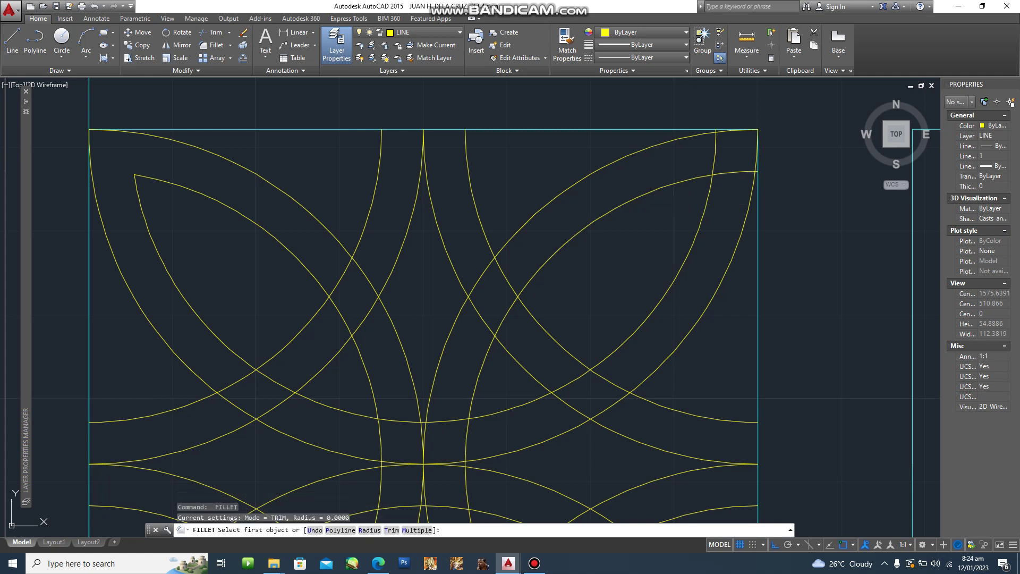
left_click(681, 198)
Step: Fillet the inner left and bottom semicircles with radius 0 into a pointed tip near the frame's lower-left corner
scroll(632, 201, "down", 3)
middle_click_drag(633, 202, 628, 235)
scroll(556, 319, "up", 2)
scroll(542, 292, "down", 1)
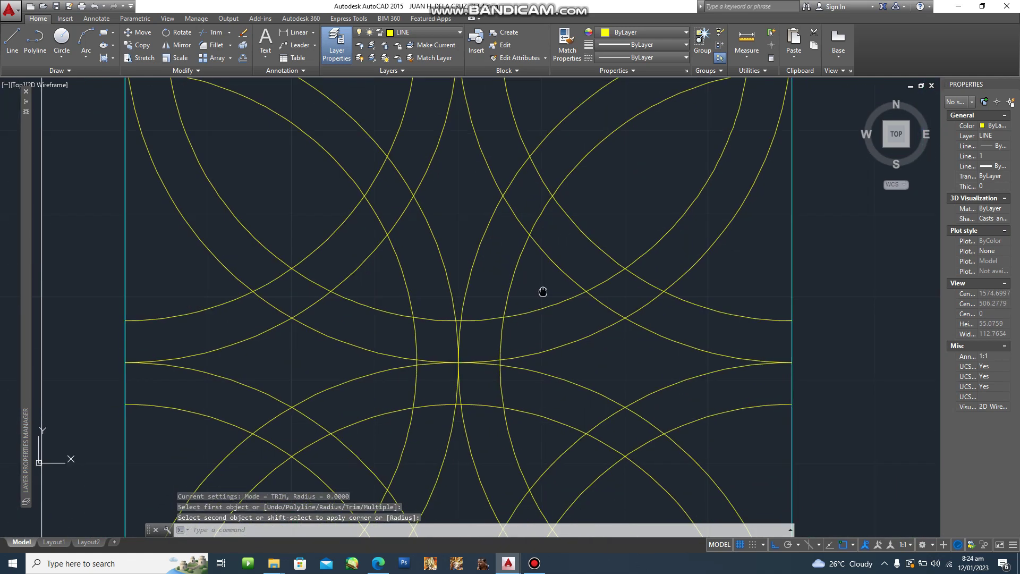
scroll(447, 353, "down", 2)
mouse_move(446, 353)
middle_mouse_down()
mouse_move(446, 332)
mouse_move(441, 356)
middle_mouse_up()
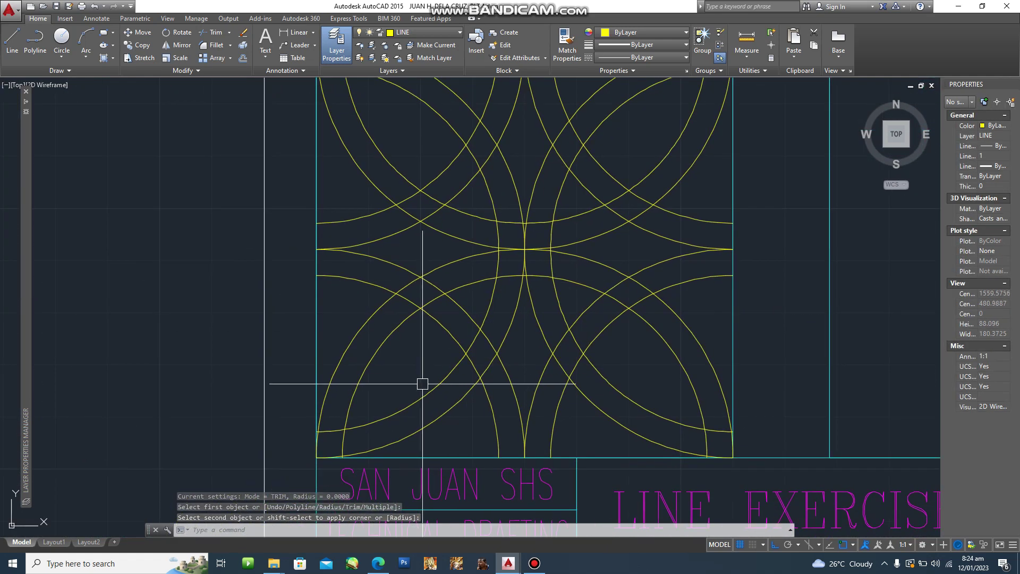
scroll(422, 384, "up", 4)
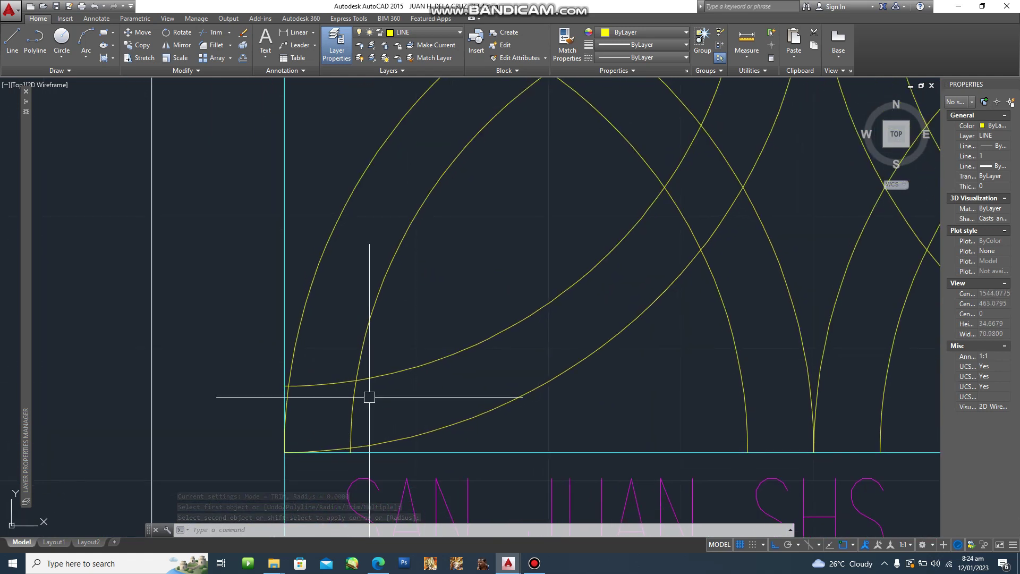
key("space")
left_click(357, 356)
left_click(367, 378)
Step: Fillet the inner right and bottom semicircles with radius 0 into a pointed tip near the frame's lower-right corner
scroll(545, 343, "down", 2)
middle_click_drag(545, 344, 343, 377)
key("space")
left_click(768, 394)
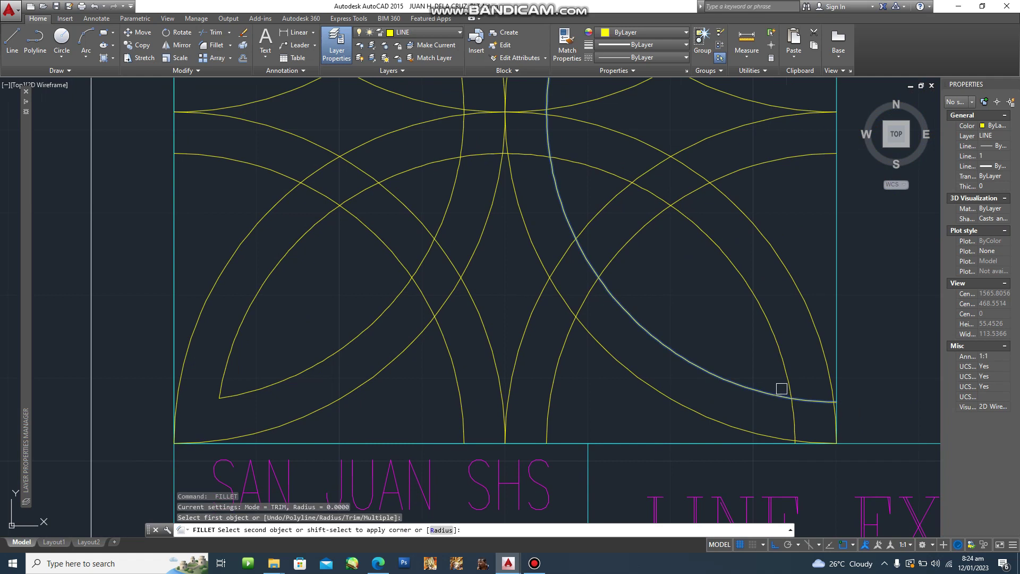
left_click(782, 388)
left_click(783, 385)
Step: Examine how the bands cross in the lower-left pattern in the reference PDF and PLATE 01.dwg, and return to the plate 4 drawing in AutoCAD
scroll(738, 387, "down", 5)
scroll(607, 262, "up", 3)
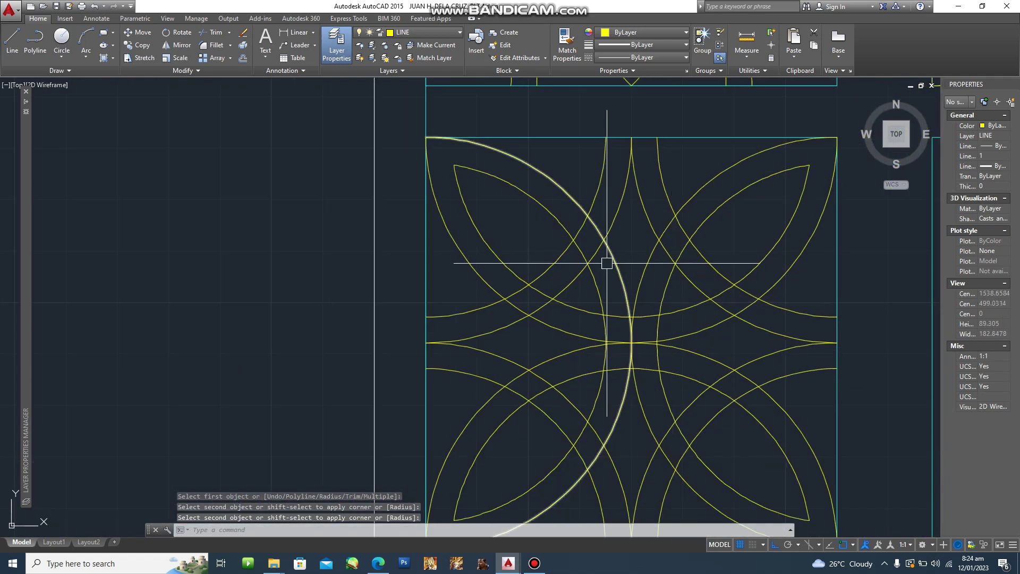
scroll(457, 236, "up", 2)
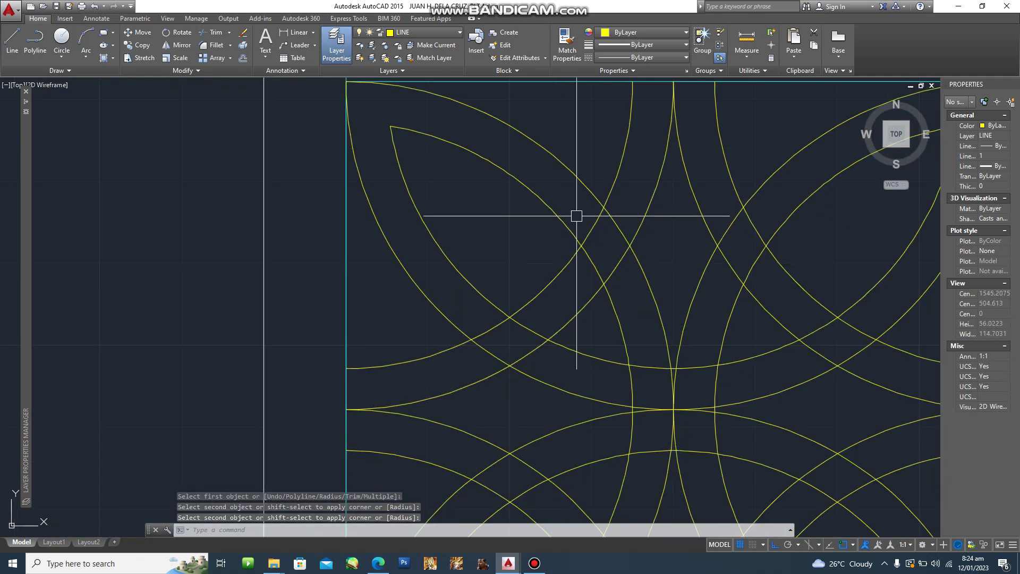
left_click(379, 563)
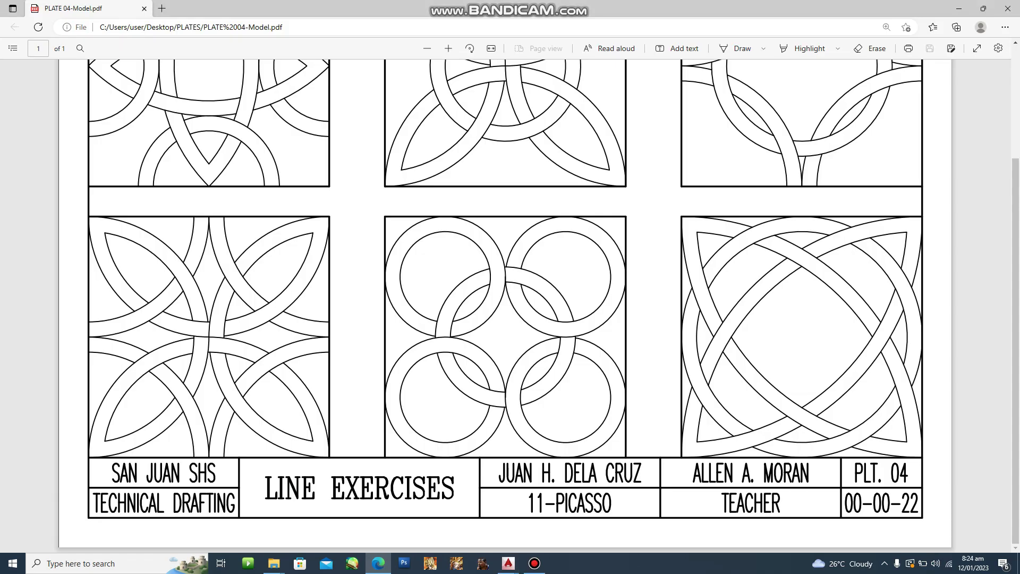
mouse_move(507, 564)
left_click(450, 513)
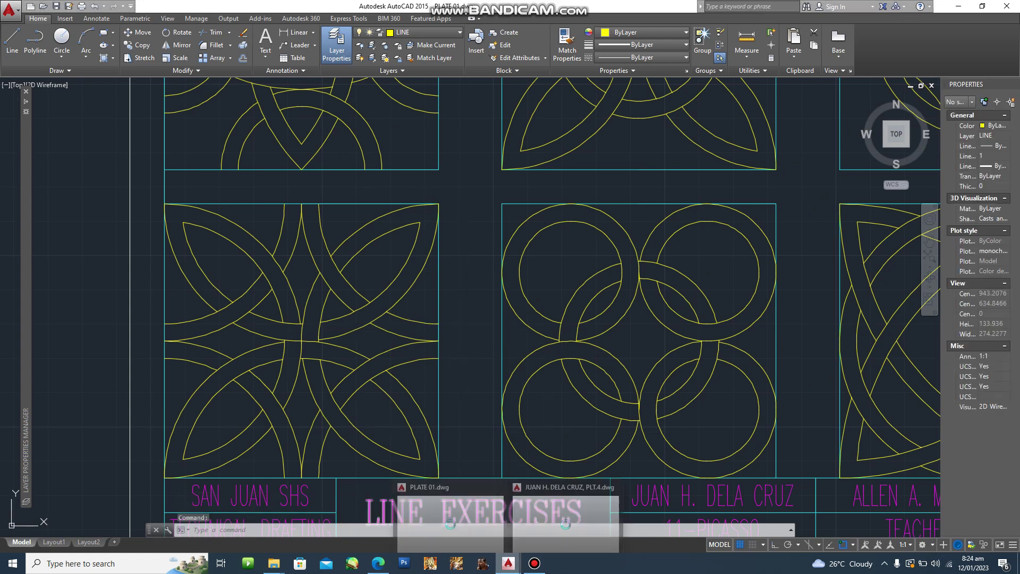
left_click(584, 512)
scroll(594, 255, "up", 4)
scroll(501, 263, "down", 3)
scroll(503, 263, "up", 3)
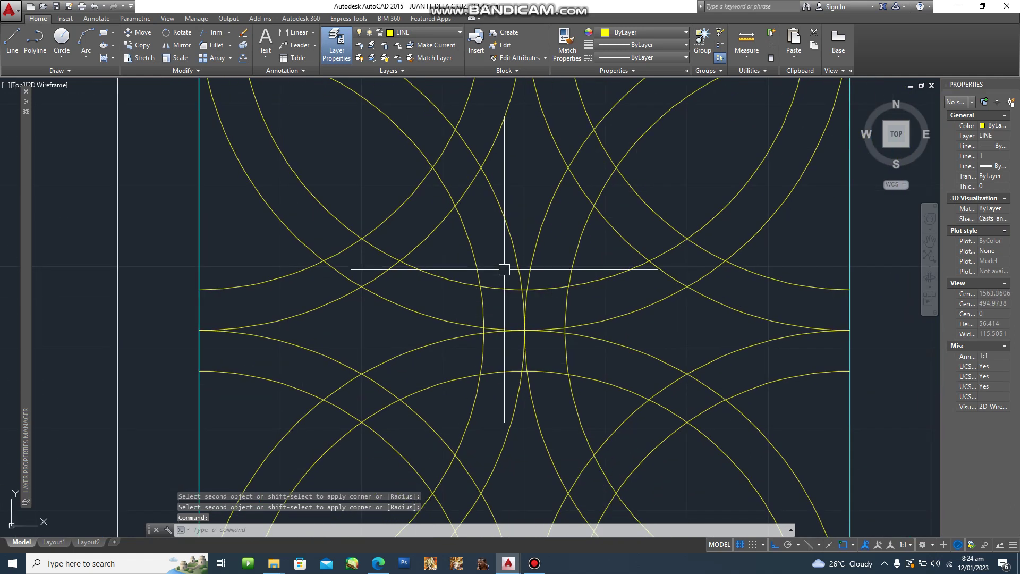
Step: Using the fourth pattern's arcs as cutting edges, trim the bands that cross beneath the upper side of the upper-left petal
type("r")
key("Return")
scroll(648, 426, "down", 4)
left_click(675, 465)
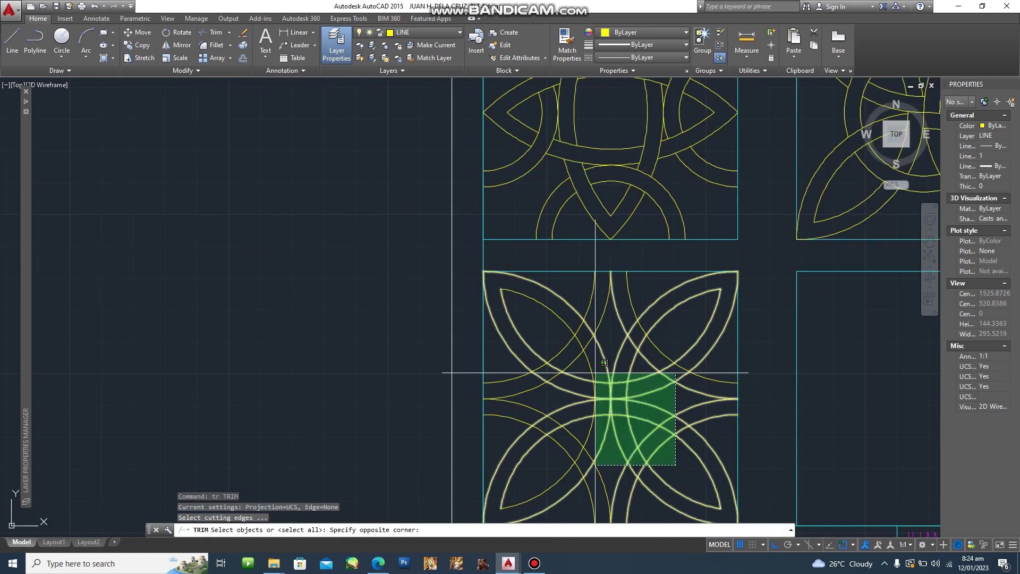
left_click(533, 310)
key("Return")
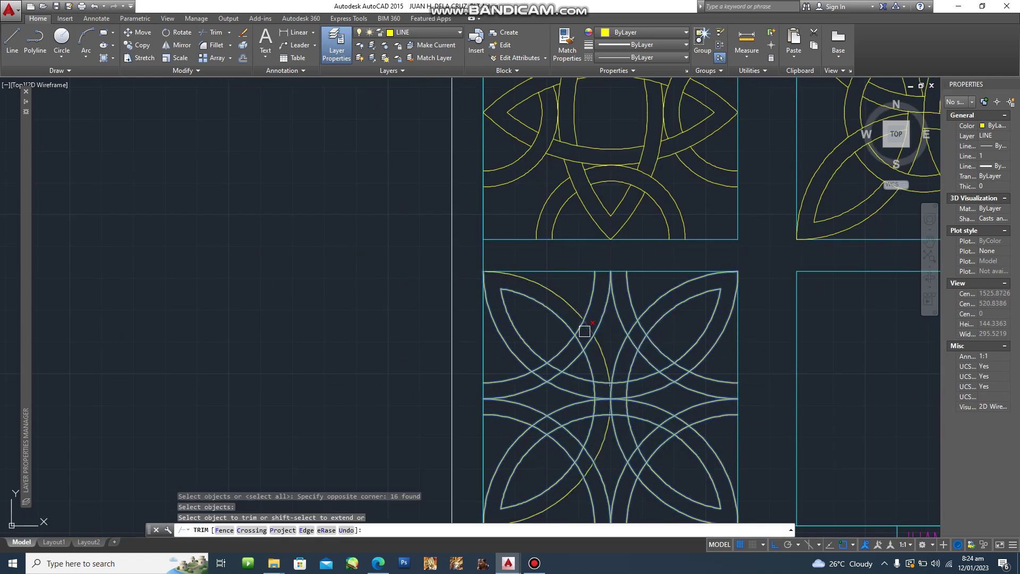
scroll(593, 318, "up", 6)
left_click(571, 322)
mouse_move(665, 366)
middle_mouse_down()
mouse_move(646, 337)
mouse_move(514, 291)
middle_mouse_up()
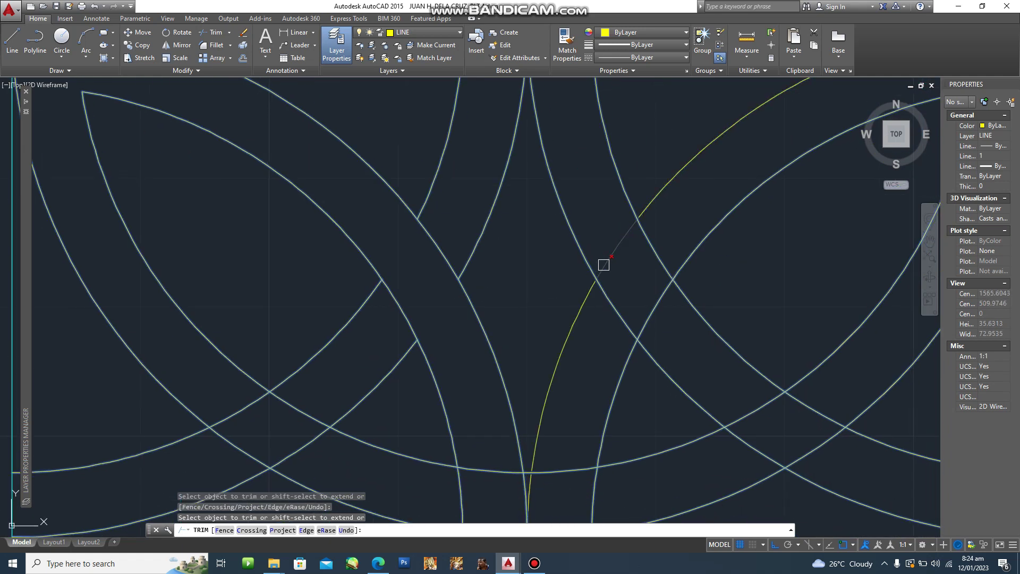
Step: Trim the overlapping band segments at the upper-right and lower-right petals so the bands weave over and under each other
scroll(644, 338, "down", 2)
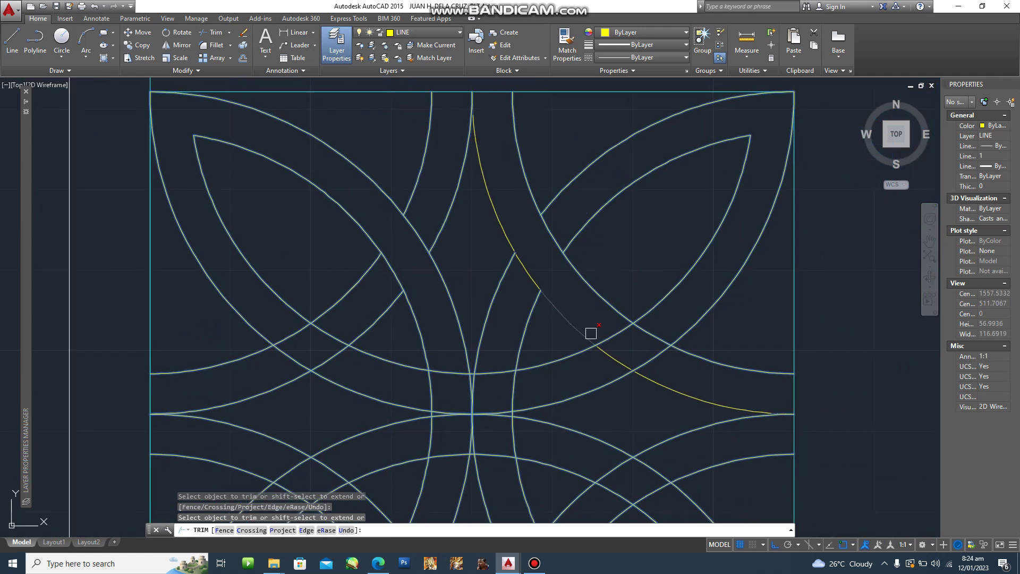
middle_click_drag(610, 380, 615, 278)
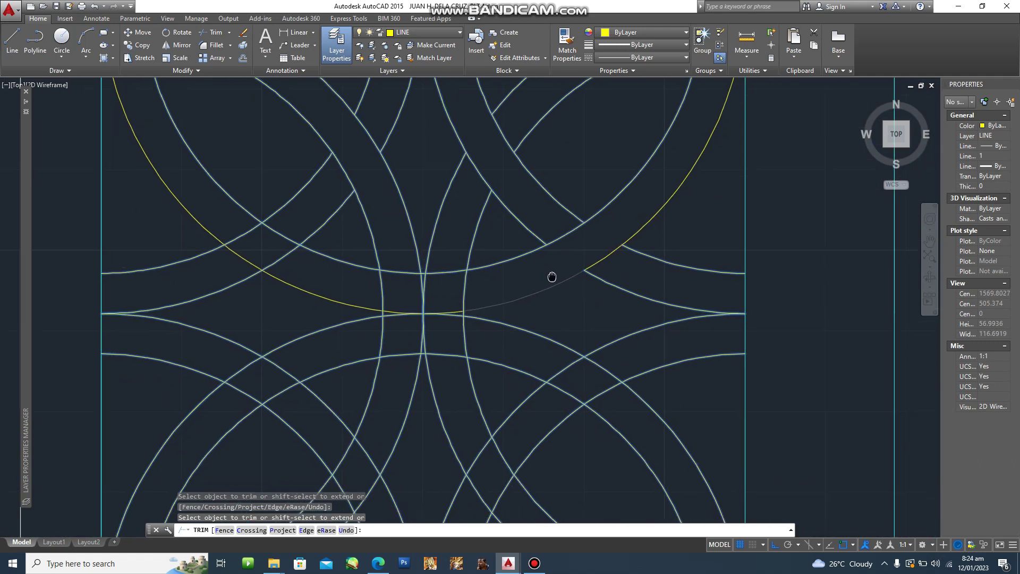
left_click(606, 363)
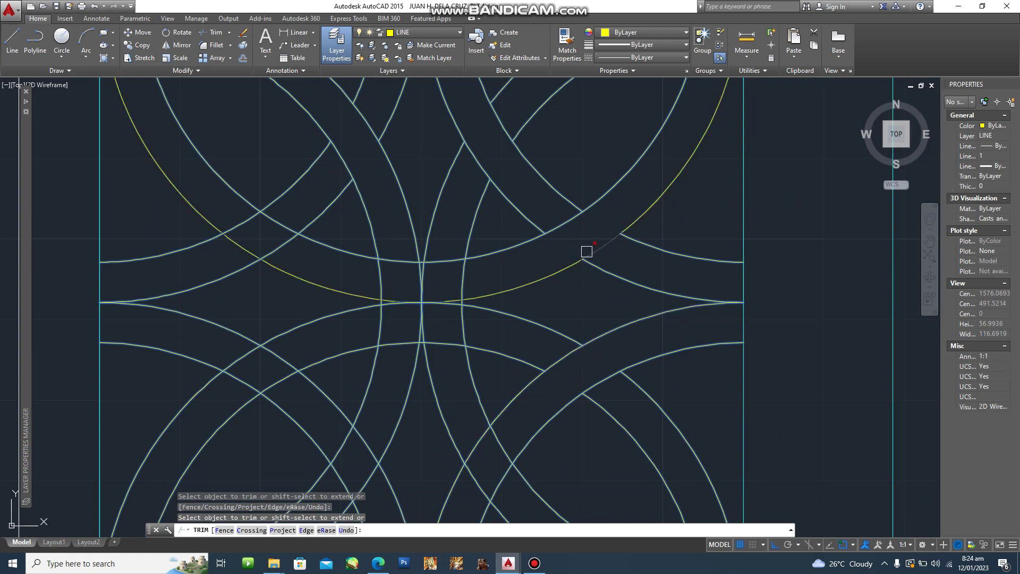
scroll(599, 354, "down", 4)
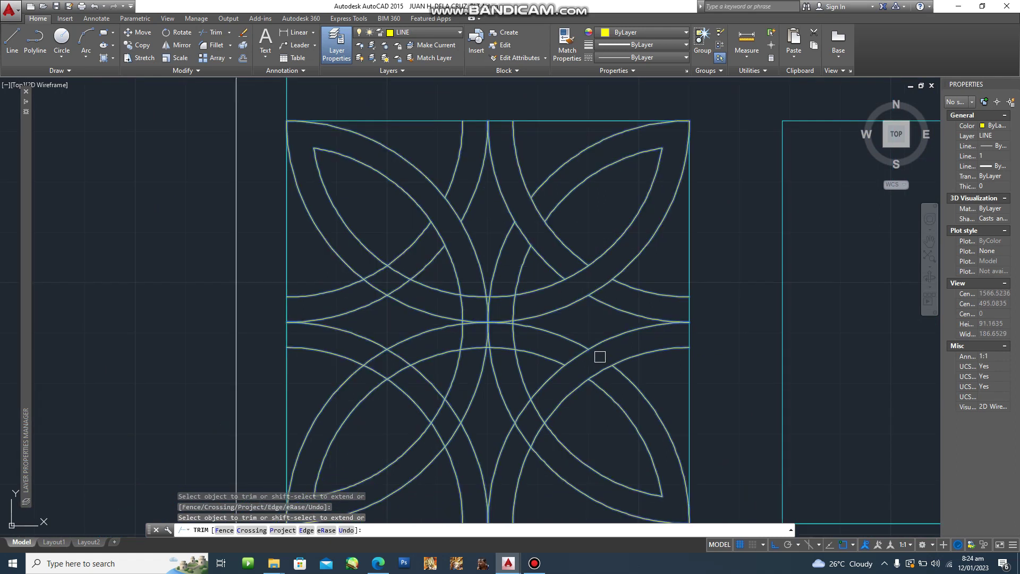
scroll(616, 394, "up", 3)
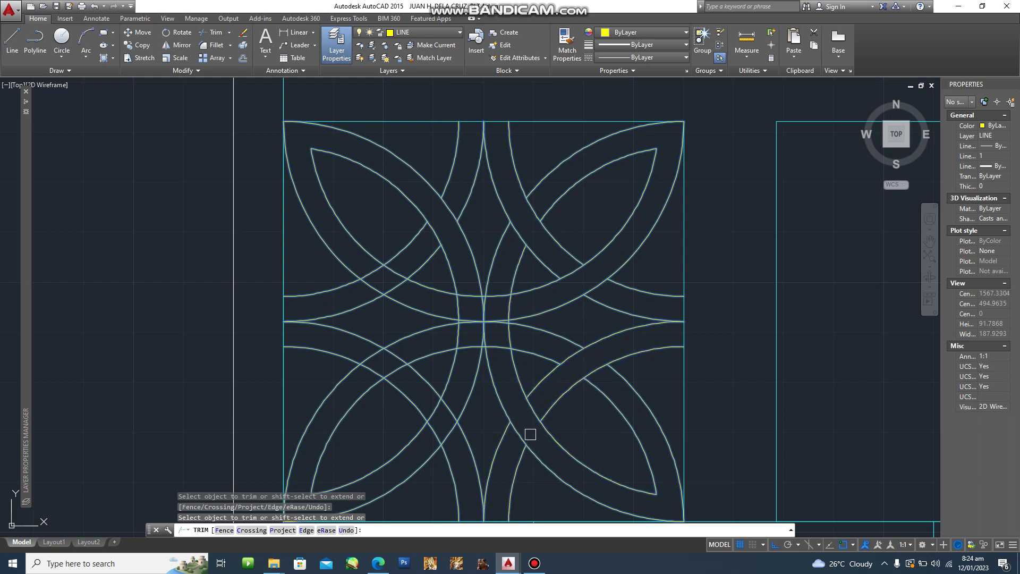
Step: Trim the overlaps at the lower-left petal and along the lower side of the upper-left petal
left_click(447, 410)
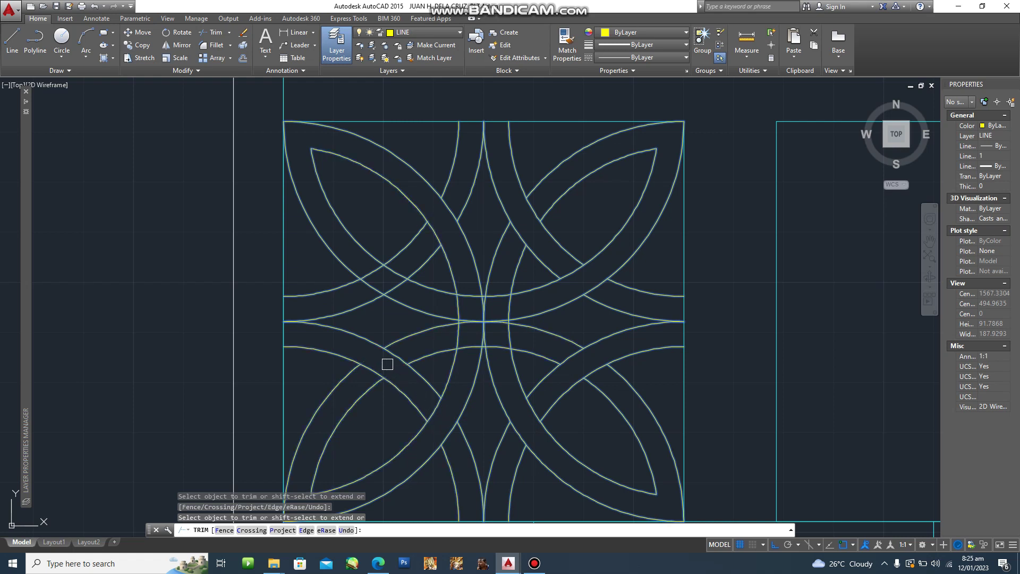
left_click(375, 288)
scroll(449, 244, "up", 2)
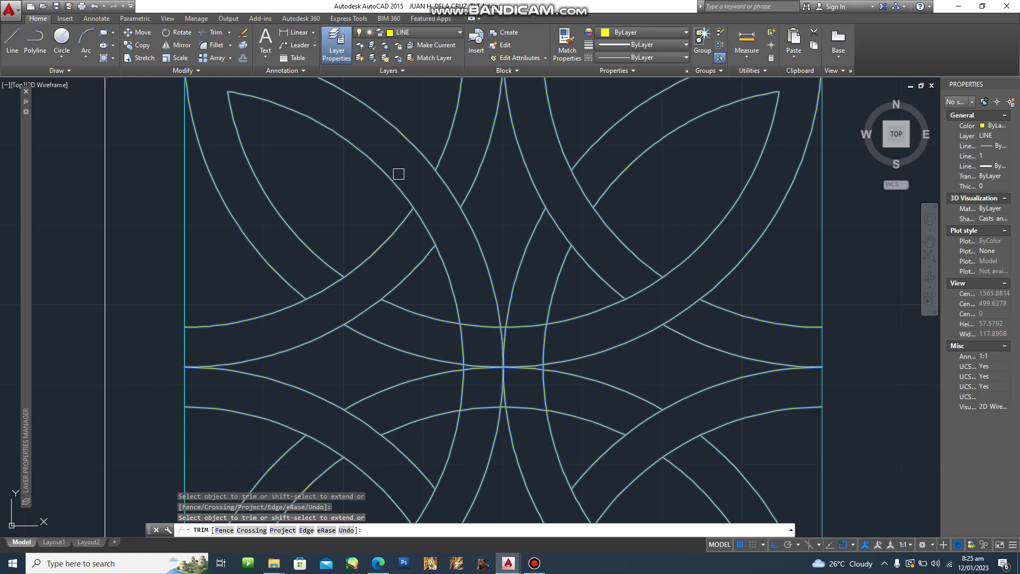
Step: Trim the upper half of the central crossing, passing the upper-left band under the upper horizontal band and that band under the upper-right one
scroll(455, 339, "up", 4)
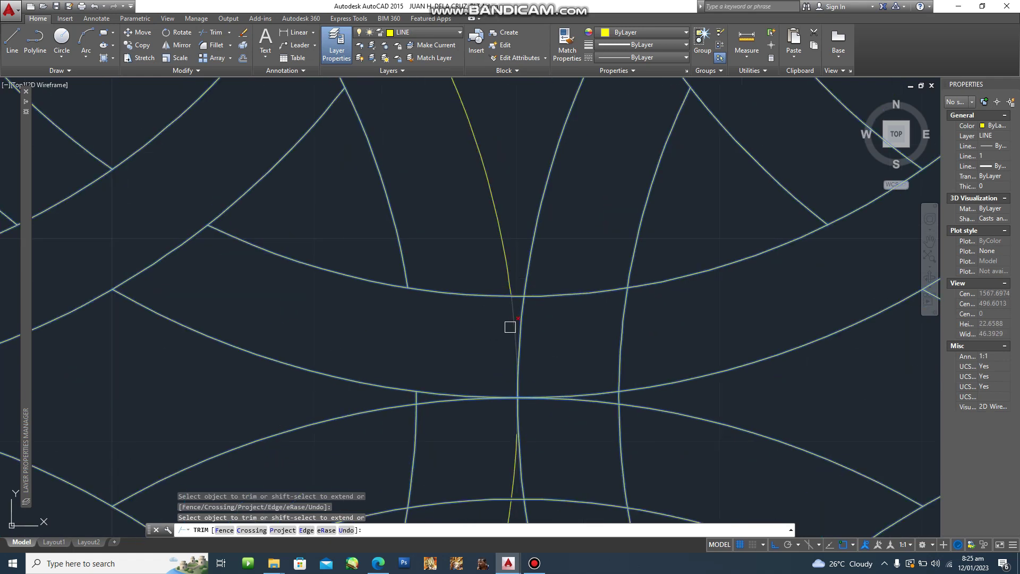
scroll(609, 397, "down", 3)
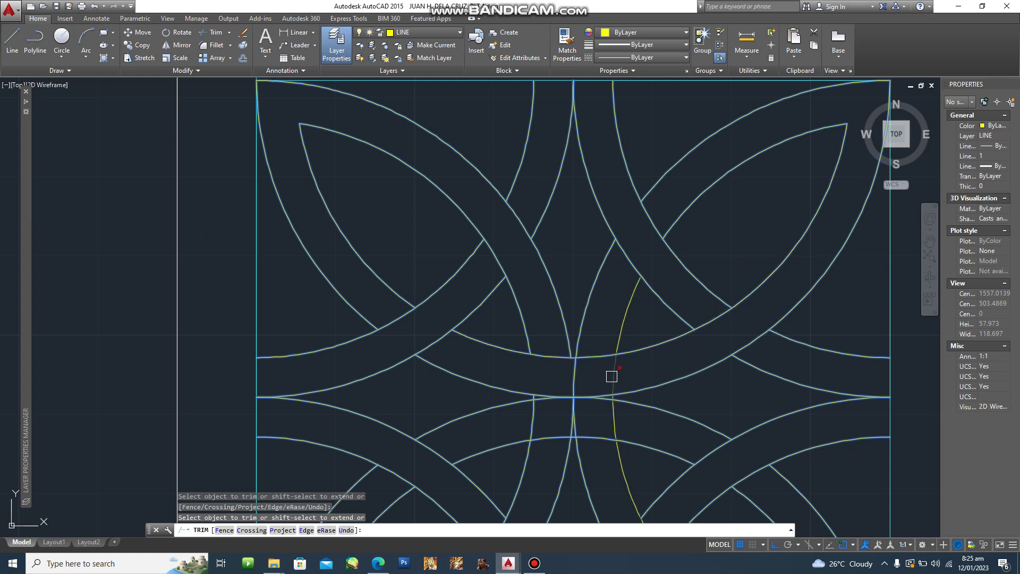
scroll(596, 368, "up", 2)
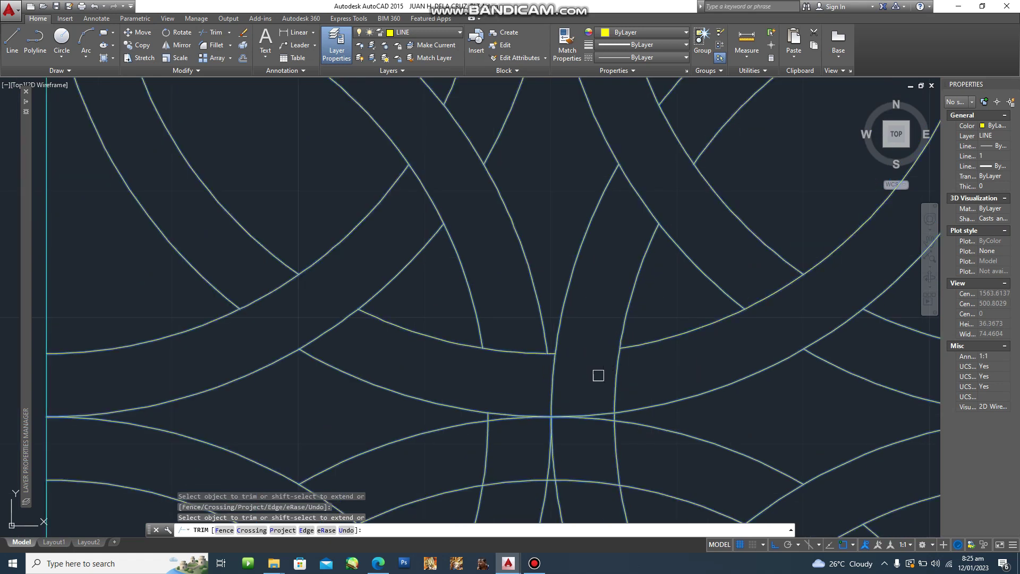
scroll(619, 426, "up", 2)
scroll(611, 420, "down", 2)
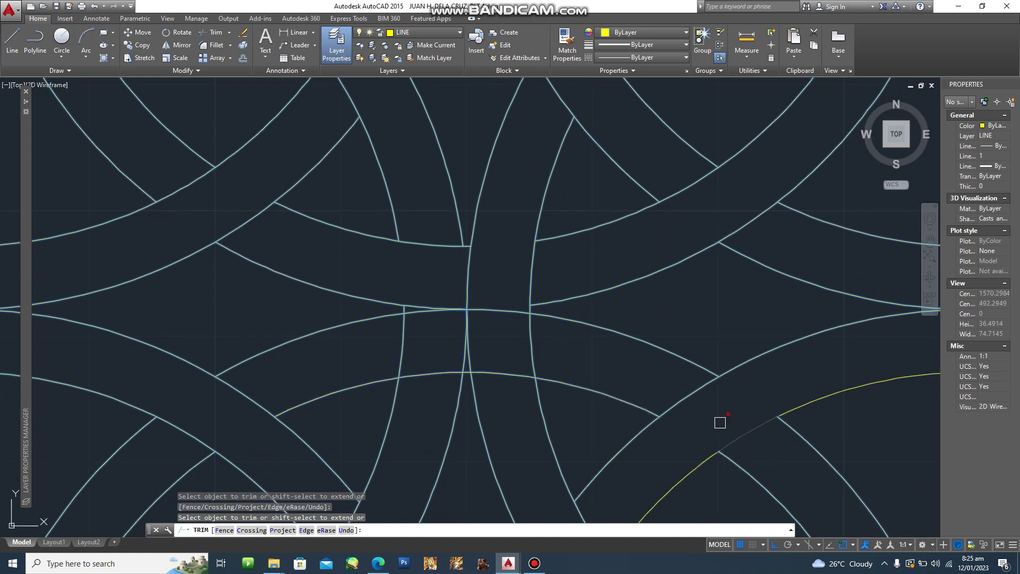
Step: Trim the lower half of the central crossing, passing the lower-right band under the lower horizontal band and that band under the lower-left one
left_click(532, 355)
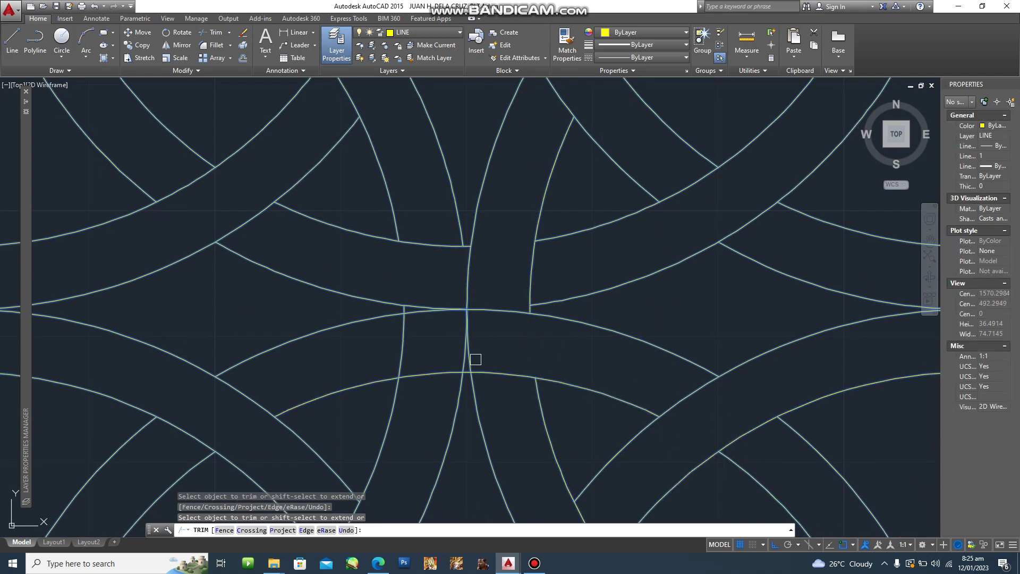
scroll(526, 340, "down", 4)
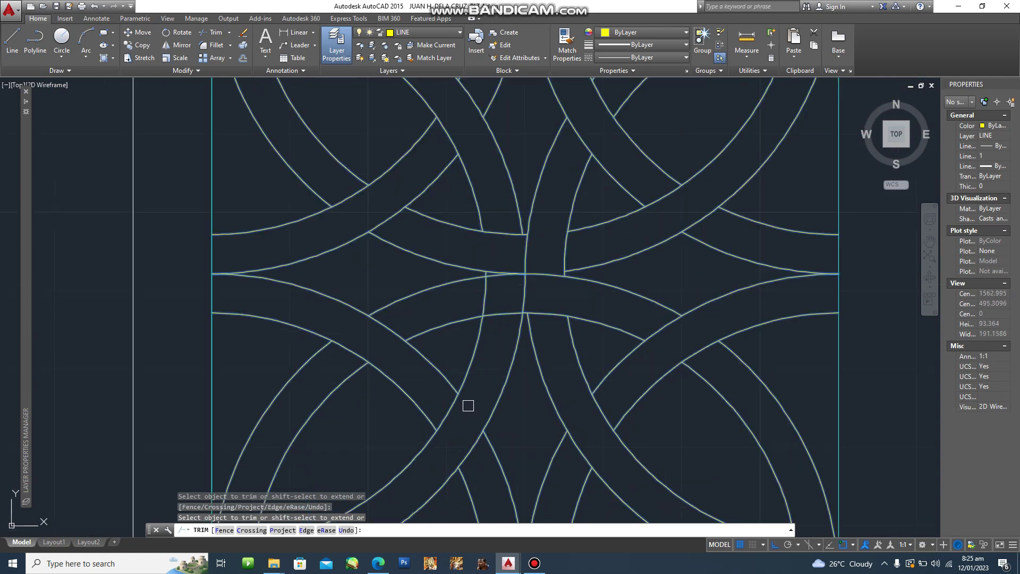
scroll(489, 317, "up", 2)
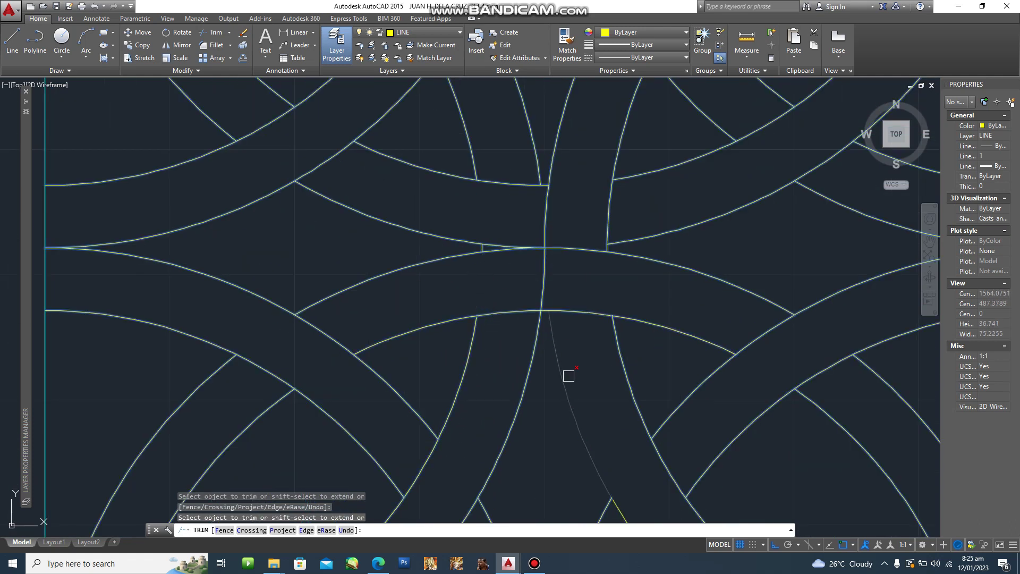
left_click(534, 313)
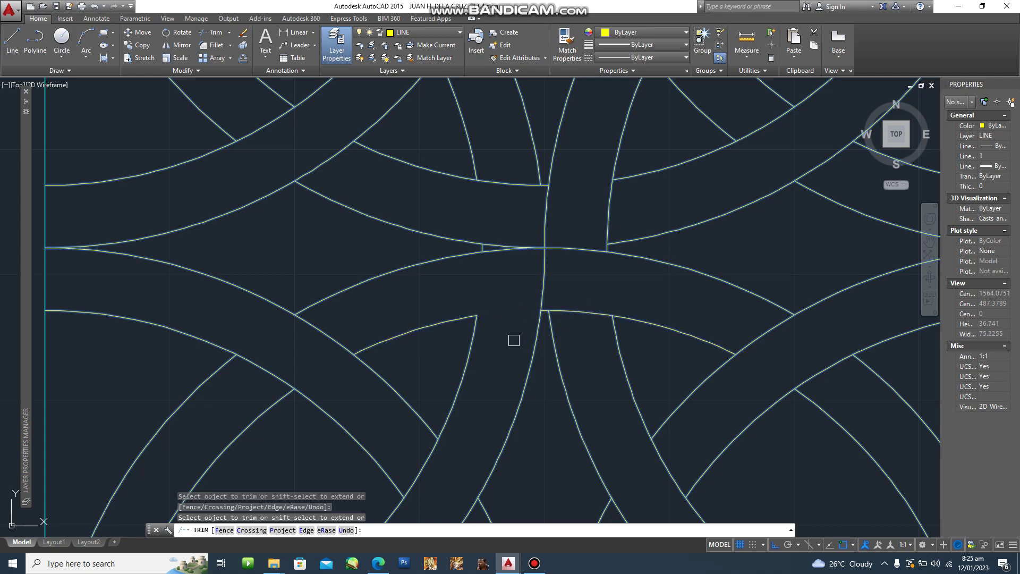
scroll(658, 215, "up", 2)
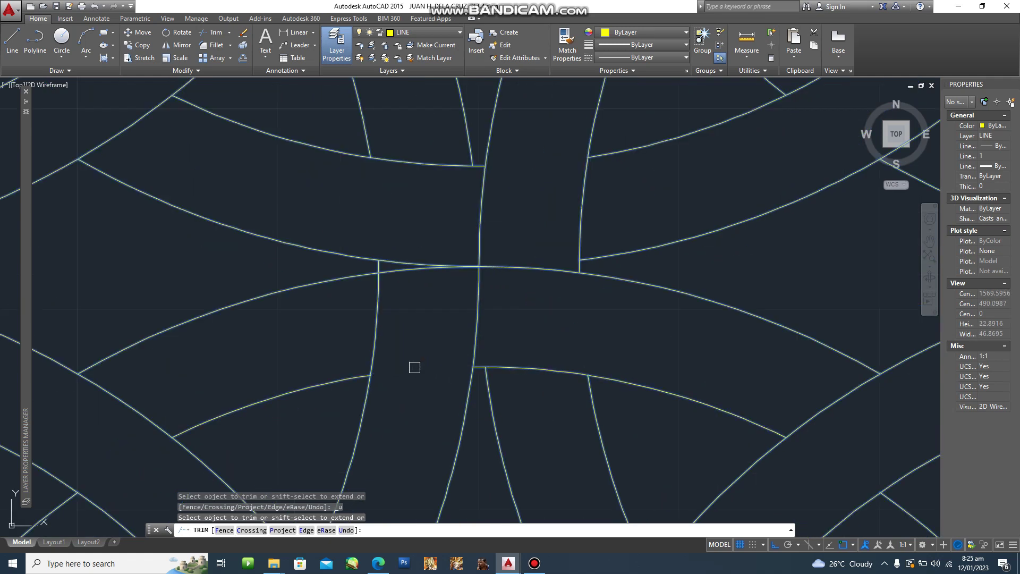
scroll(481, 314, "down", 2)
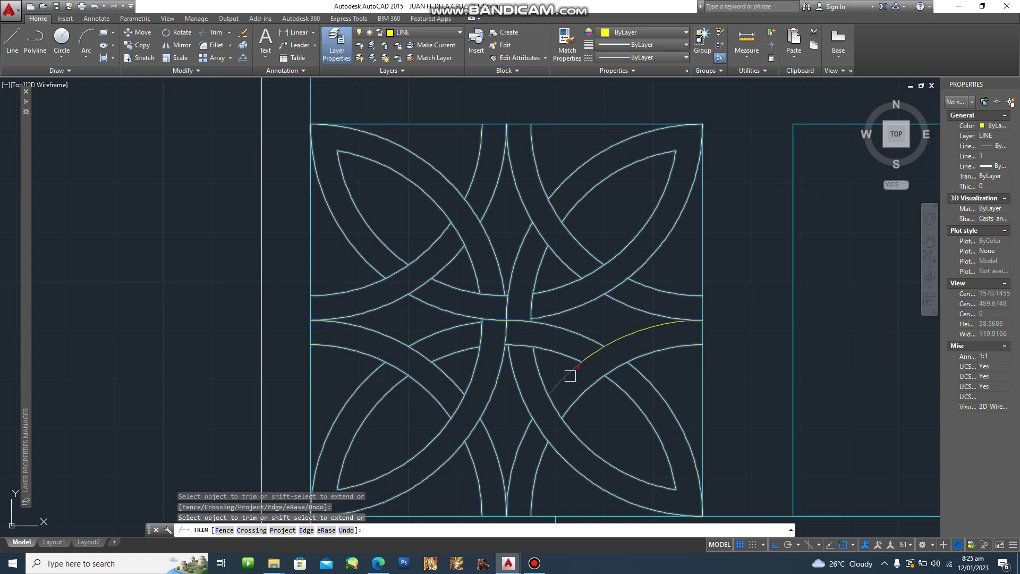
scroll(750, 420, "down", 1)
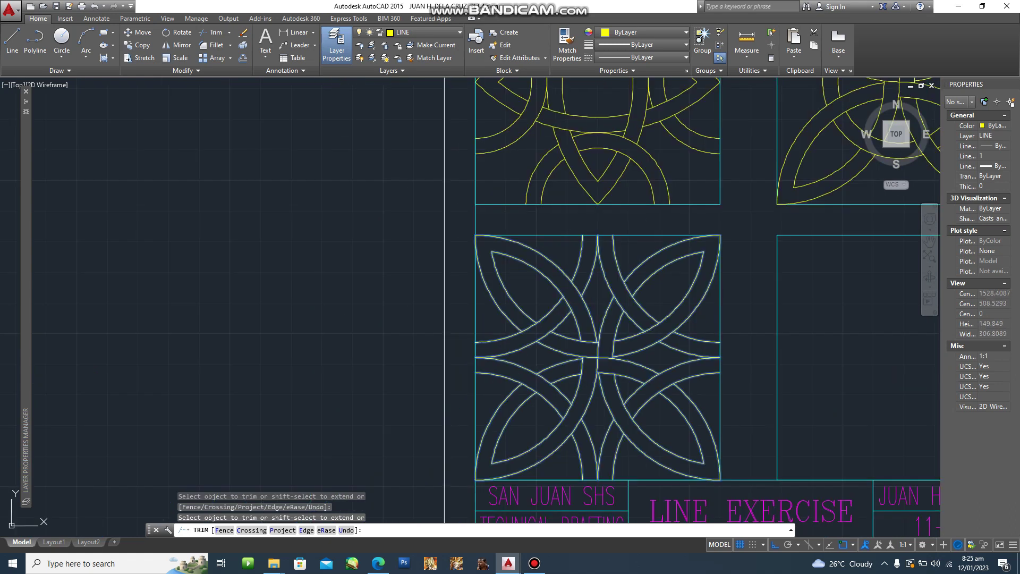
key("Escape")
Step: Check the ring pattern in the reference PDF's lower-middle frame and return to the matching empty frame in AutoCAD
middle_click_drag(749, 419, 516, 351)
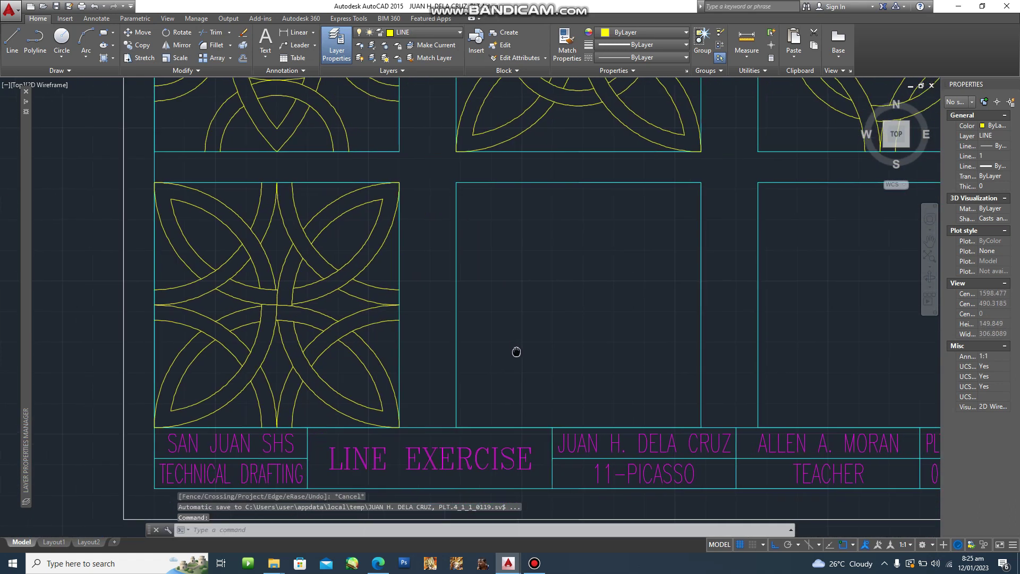
scroll(627, 342, "up", 2)
middle_click_drag(683, 344, 675, 358)
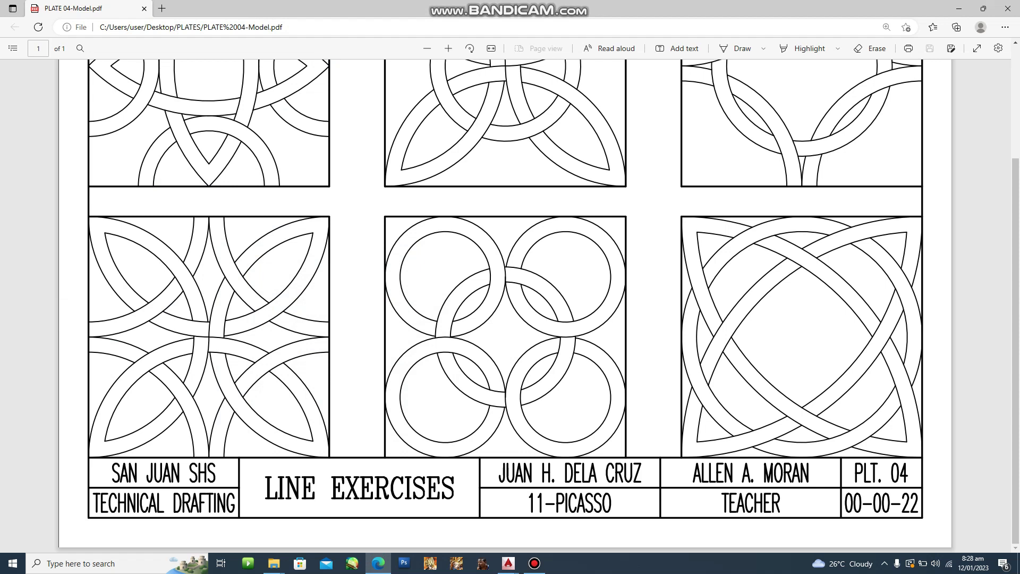
left_click(509, 563)
left_click(564, 518)
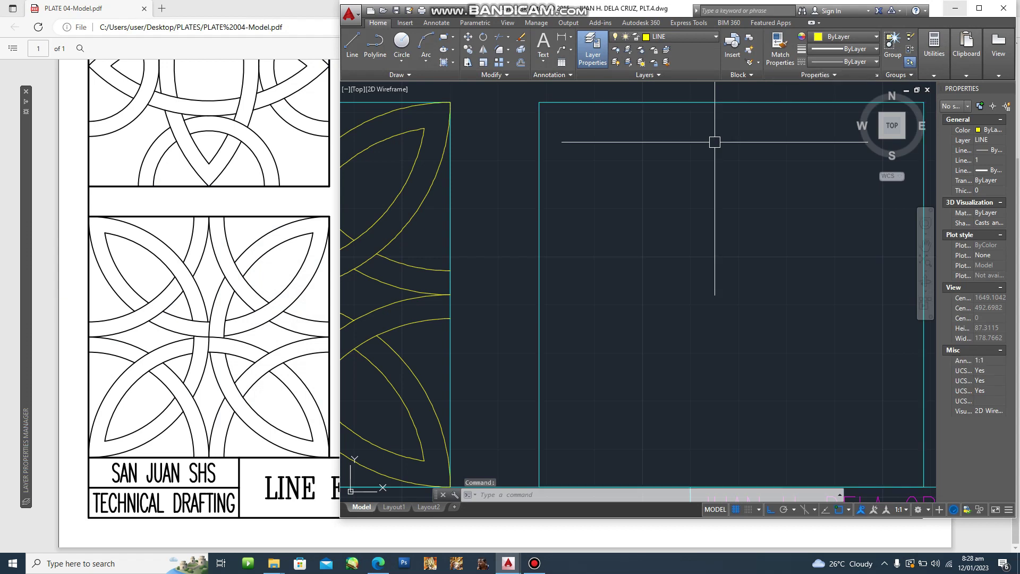
left_click(979, 8)
scroll(659, 307, "down", 2)
middle_click_drag(659, 308, 639, 305)
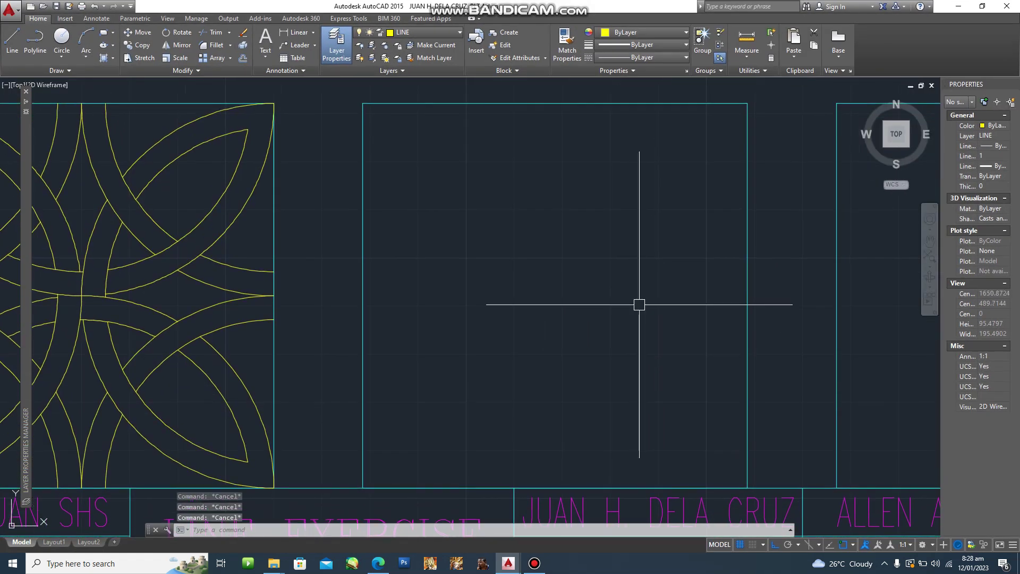
left_click(639, 305)
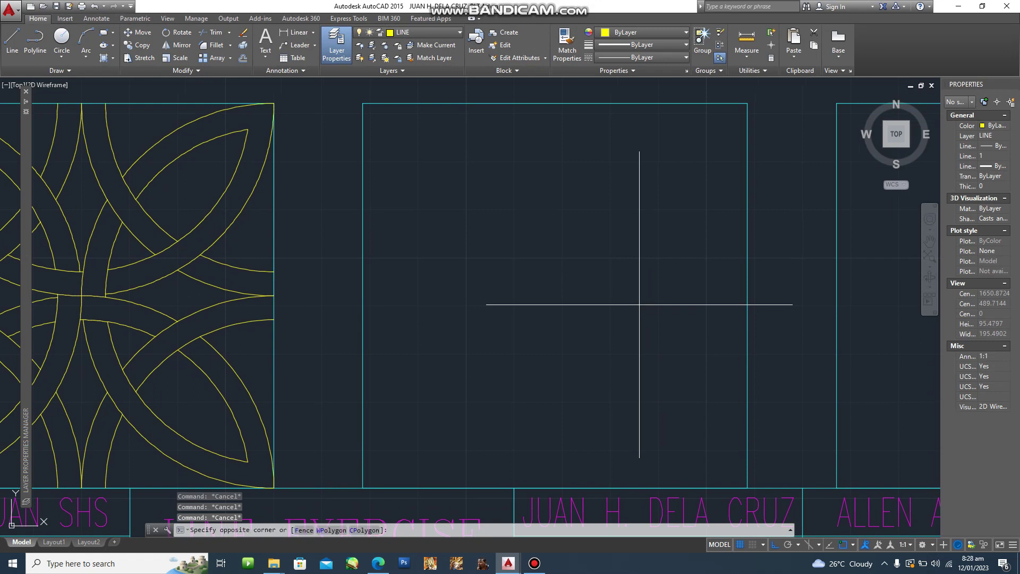
type("1")
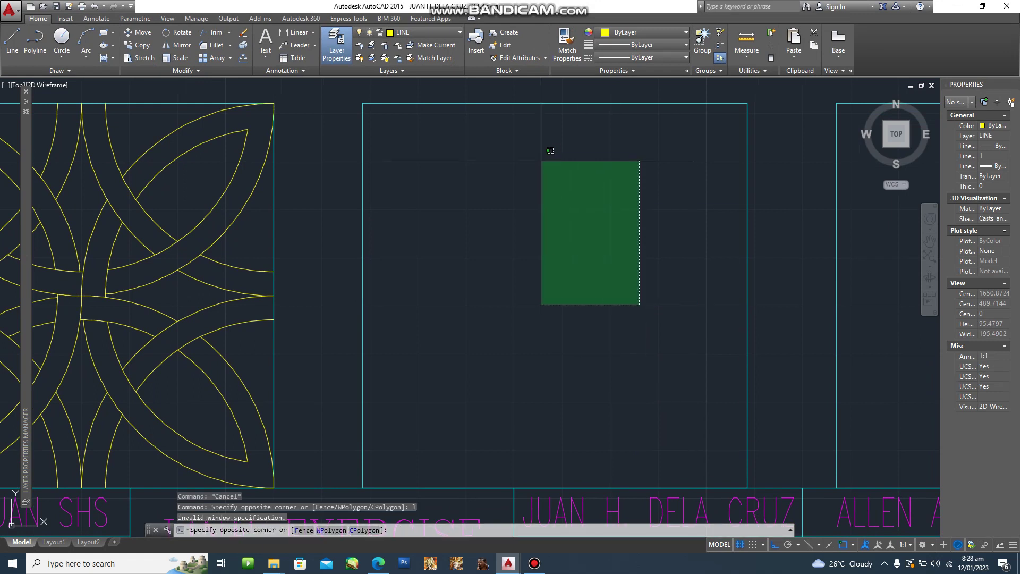
key("Escape")
Step: Draw a vertical centre line in the lower-middle frame between the midpoints of its top and bottom edges
type("l")
key("Return")
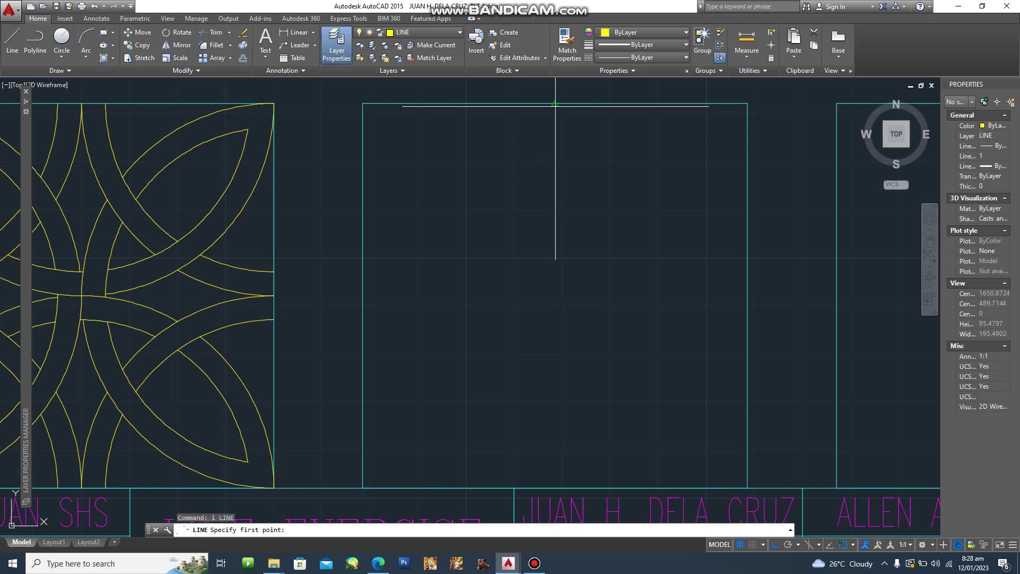
left_click(555, 103)
left_click(555, 486)
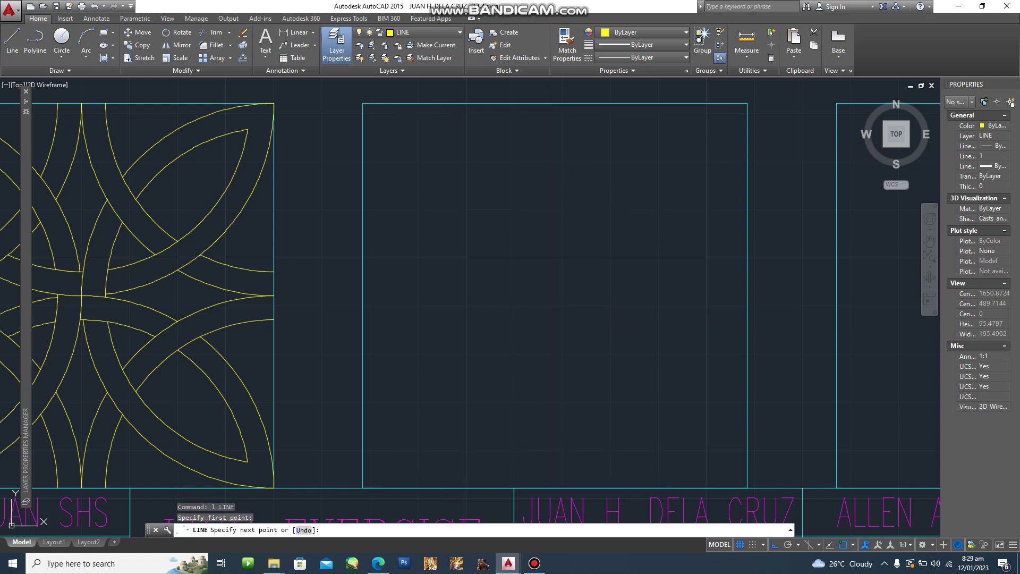
key("Return")
Step: Draw a horizontal centre line across the lower-middle frame between the midpoints of its right and left edges
key("Return")
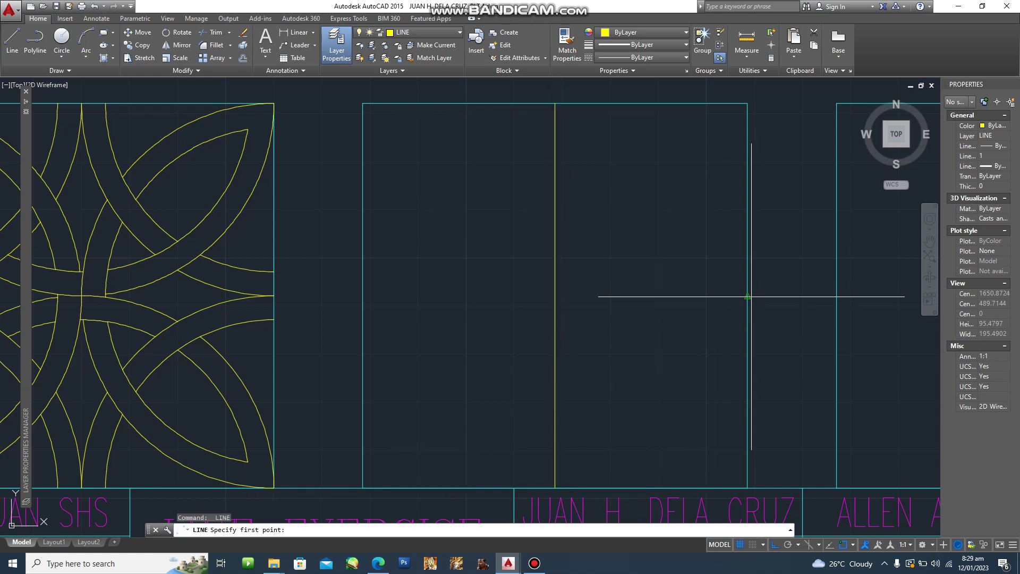
left_click(747, 295)
left_click(363, 295)
key("Escape")
key("Escape")
key("Escape")
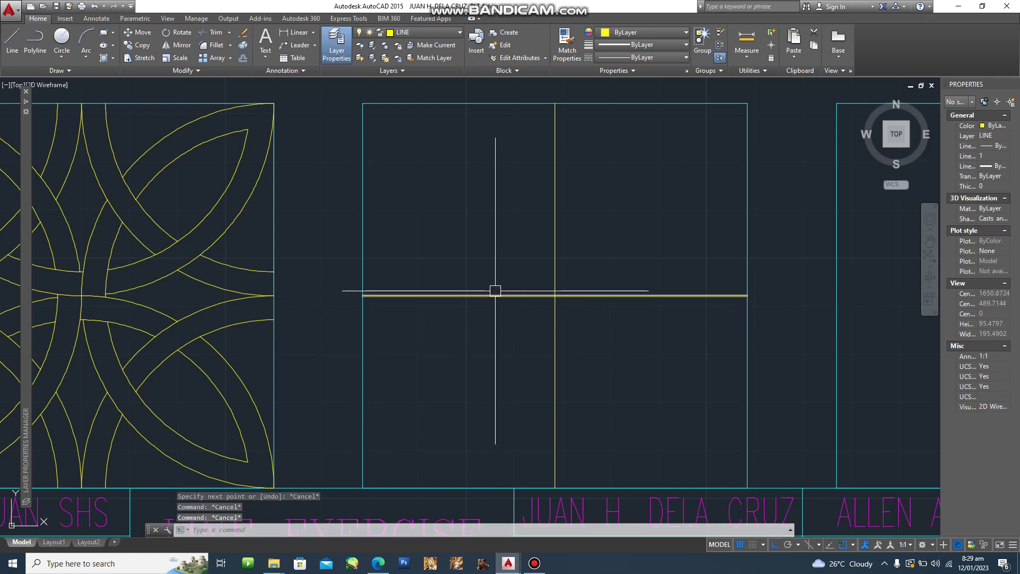
Step: Draw a circle centred midway between the frame's upper-left corner and its centre, with its radius reaching the frame's top edge
type("c")
key("Return")
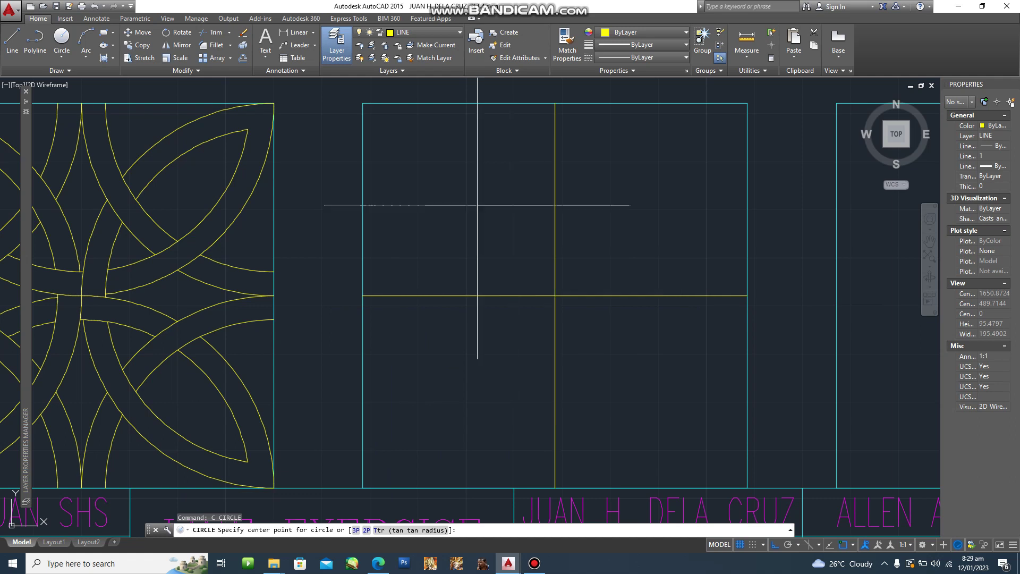
type("mtp")
key("Return")
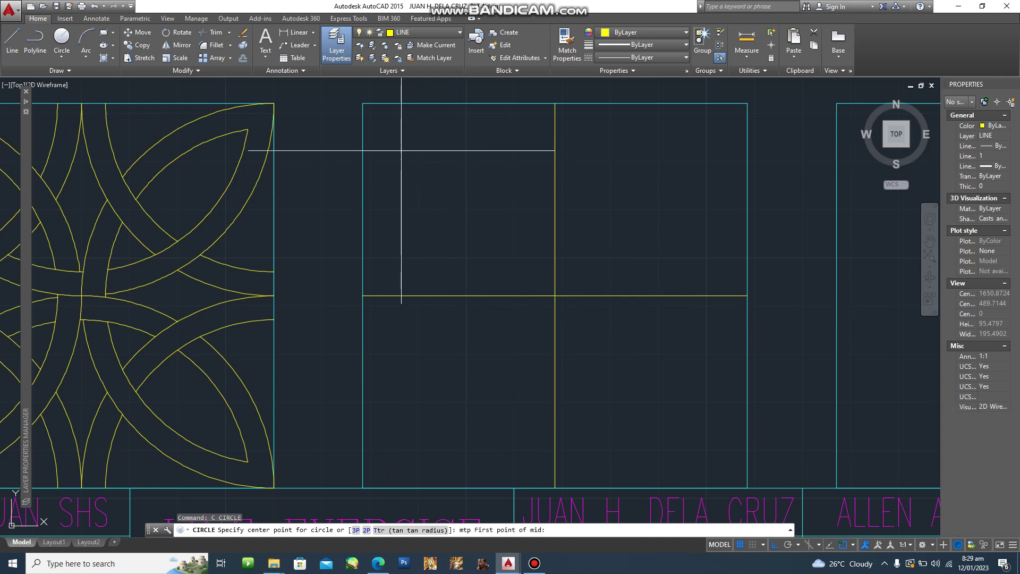
left_click(362, 104)
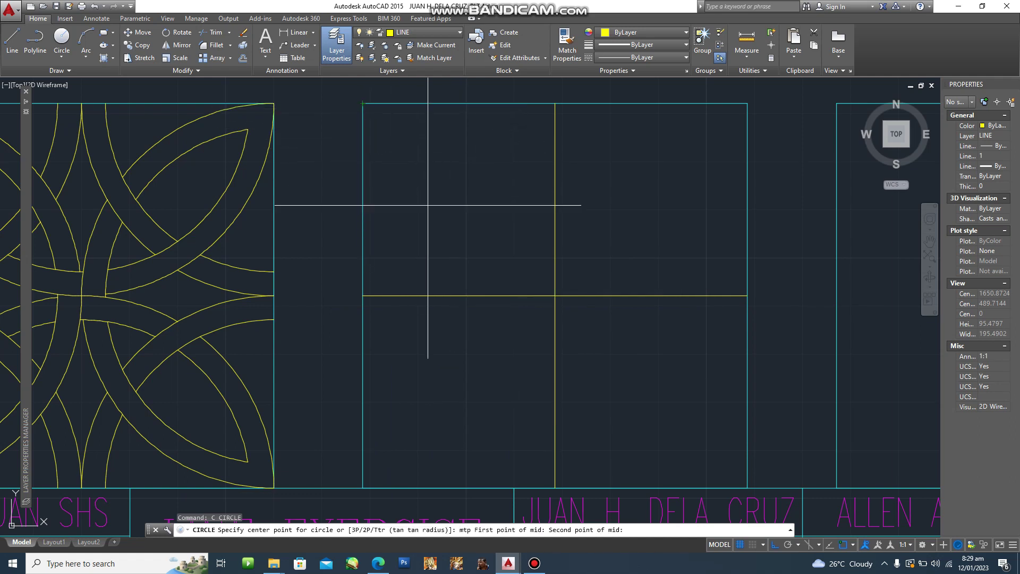
left_click(554, 296)
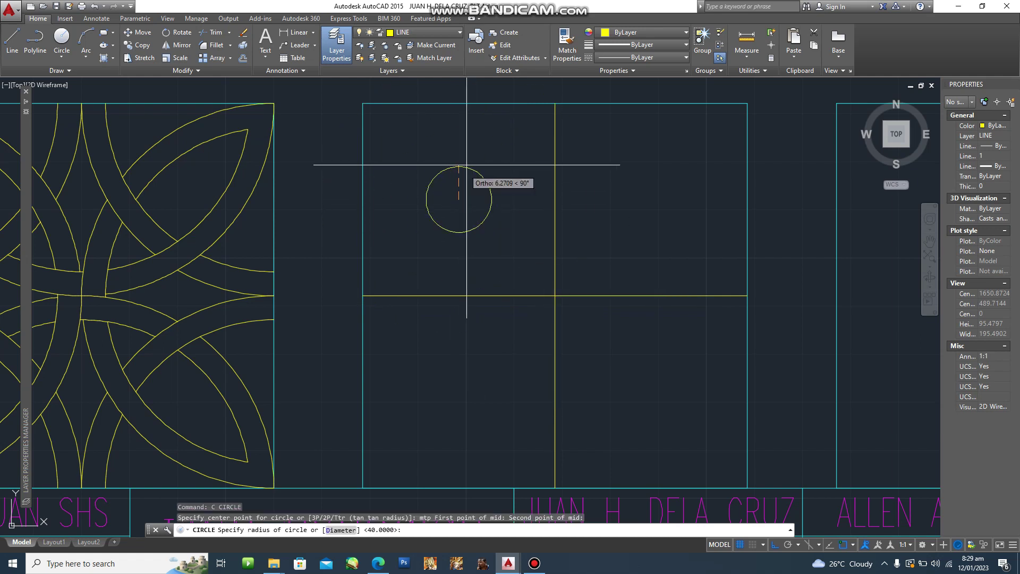
left_click(459, 103)
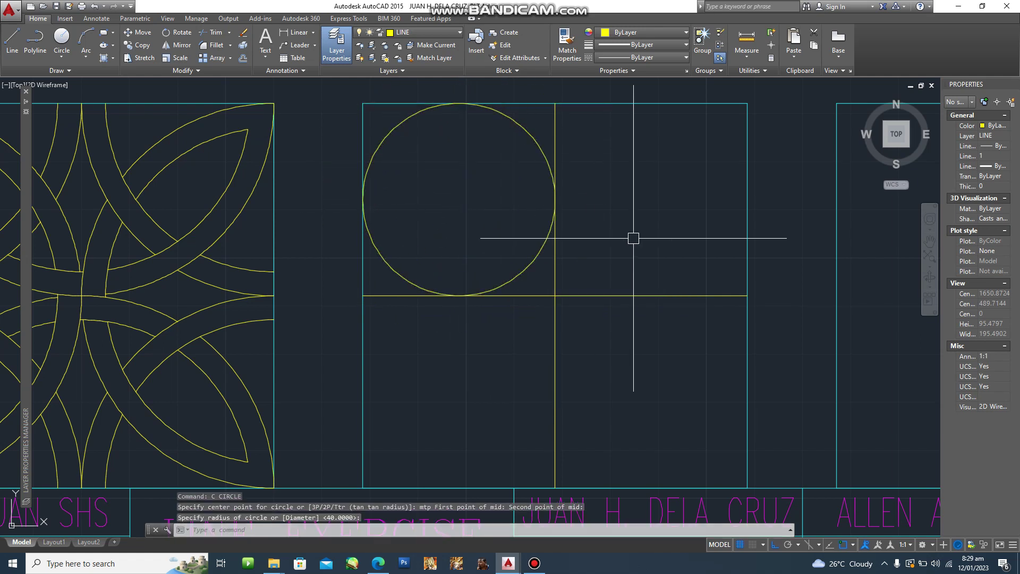
Step: Offset the upper-left circle 5 units inward to form a ring
key("Escape")
key("Escape")
type("p")
key("Return")
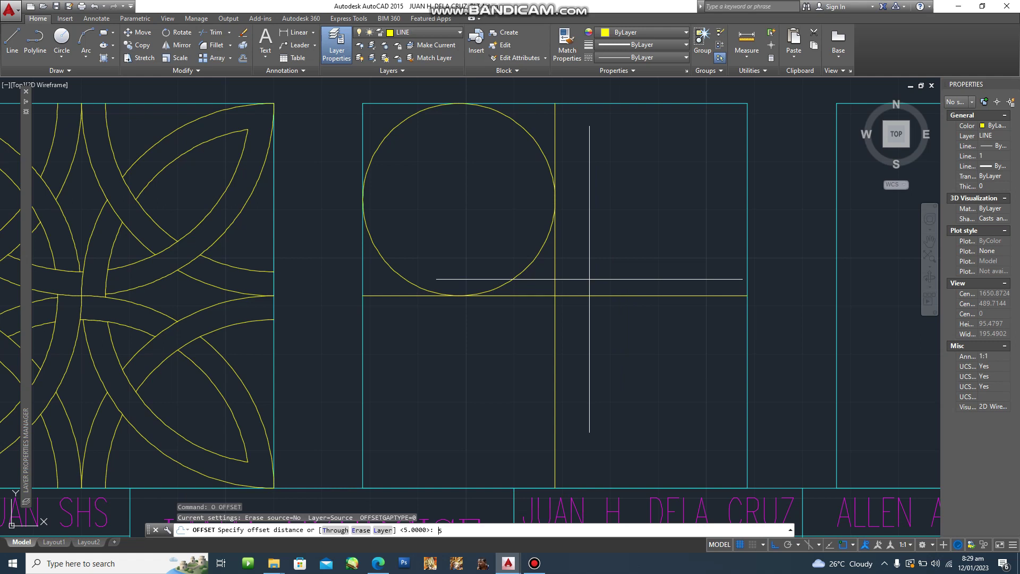
type("5")
key("Return")
left_click(540, 250)
left_click(482, 232)
key("Escape")
key("Escape")
key("Escape")
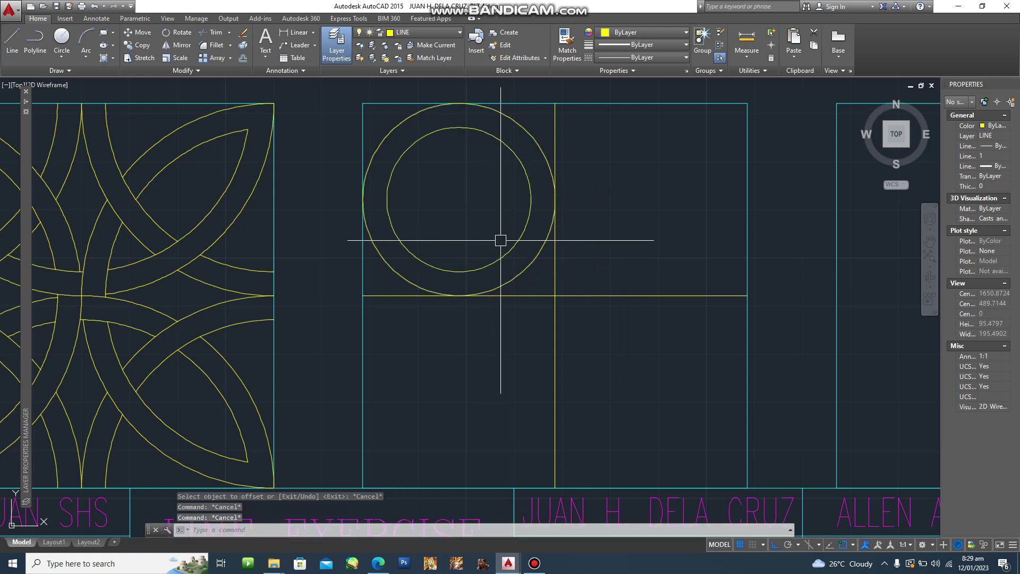
Step: Mirror the upper-left ring across the vertical centre line, keeping the original
type("m")
key("Return")
left_click(525, 266)
left_click(476, 234)
key("Return")
left_click(554, 296)
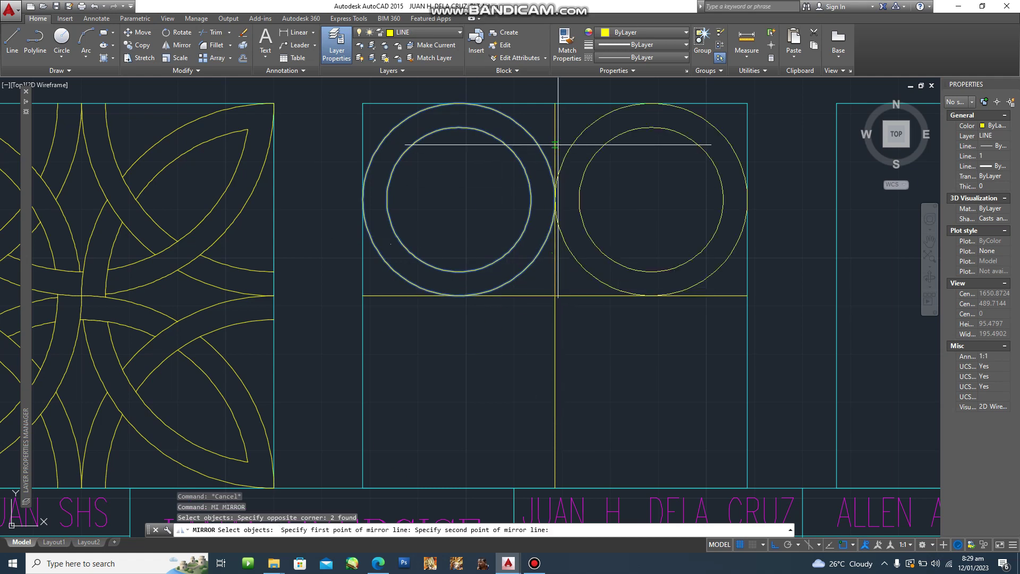
left_click(554, 103)
key("Return")
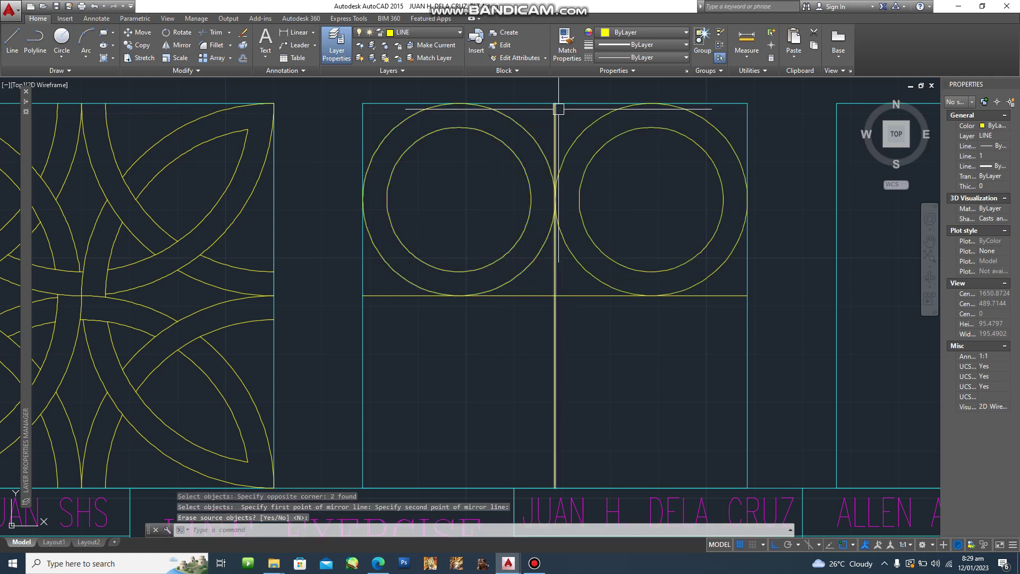
key("Escape")
key("Escape")
Step: Mirror both upper rings across the horizontal centre line, keeping the originals
type("m")
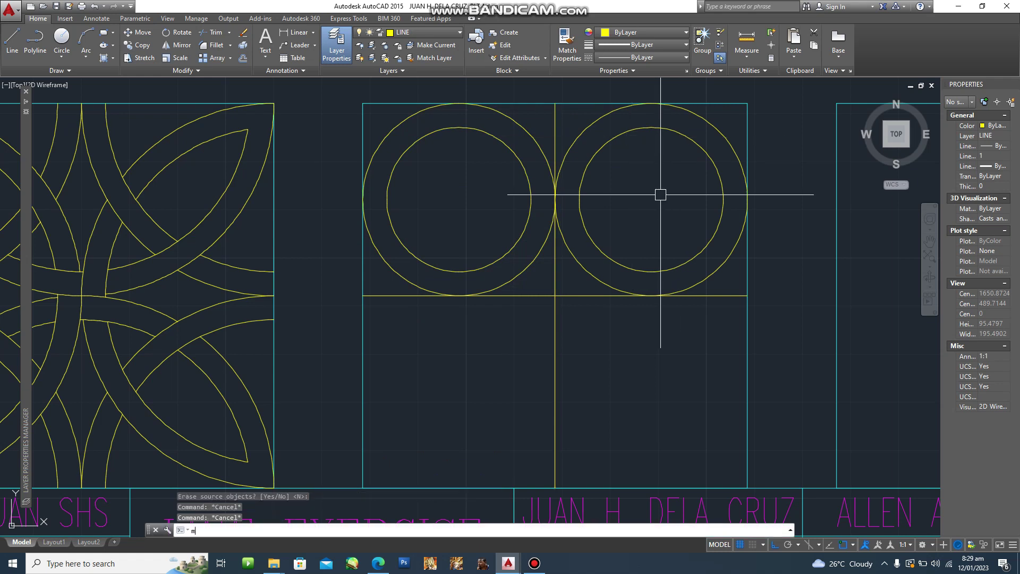
type("i")
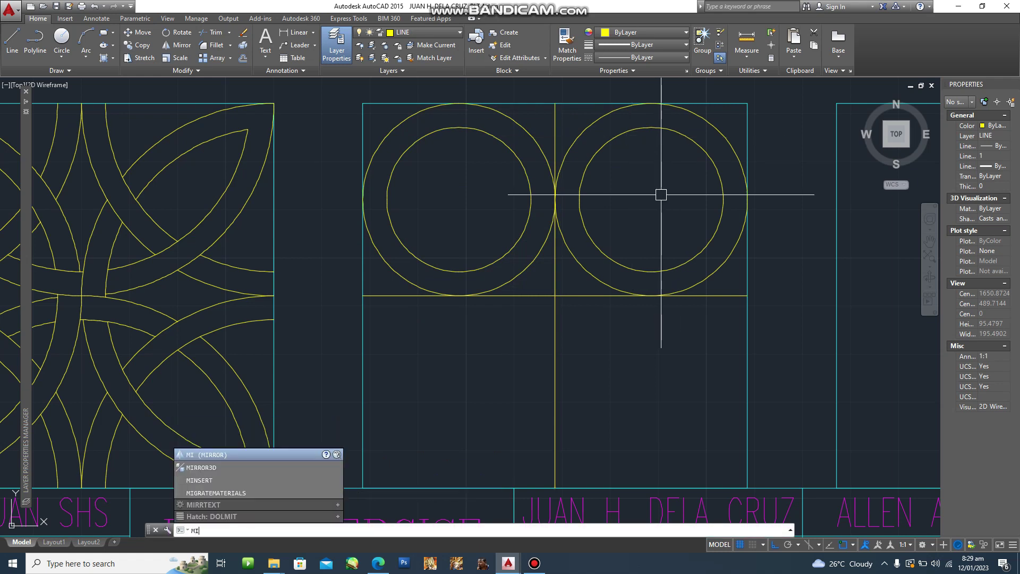
key("Return")
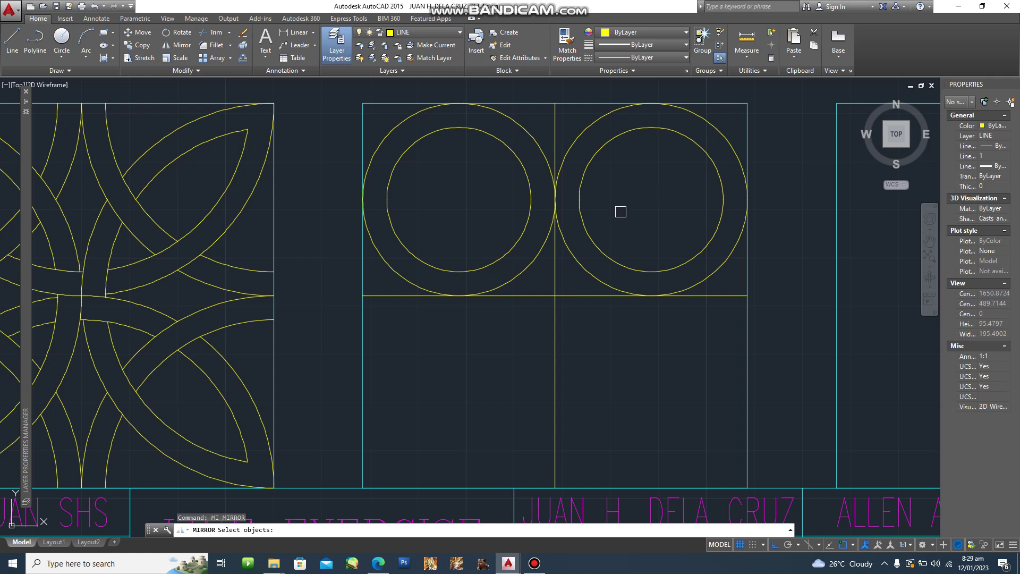
left_click(590, 234)
left_click(578, 260)
left_click(528, 263)
left_click(515, 246)
key("Return")
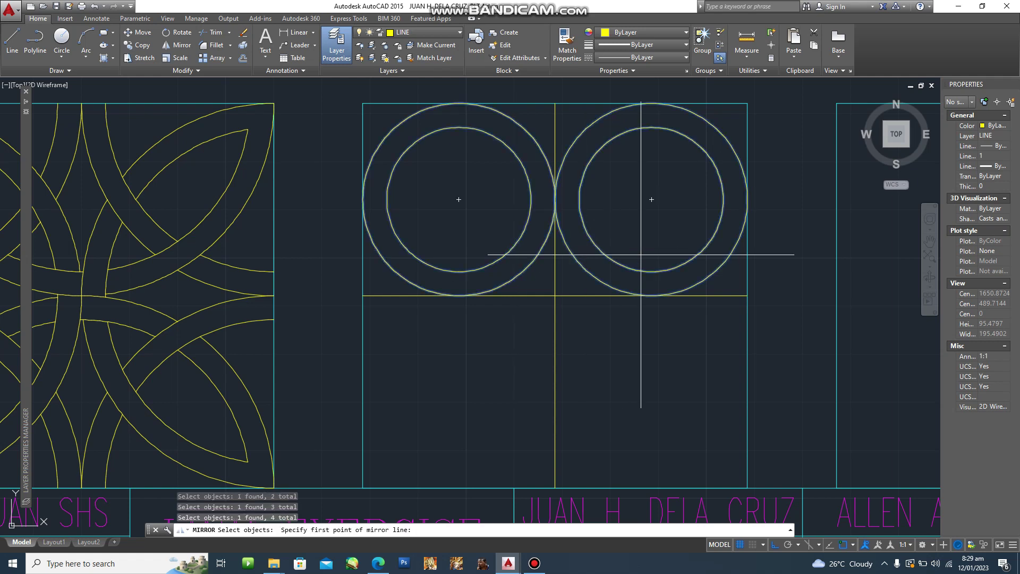
left_click(747, 295)
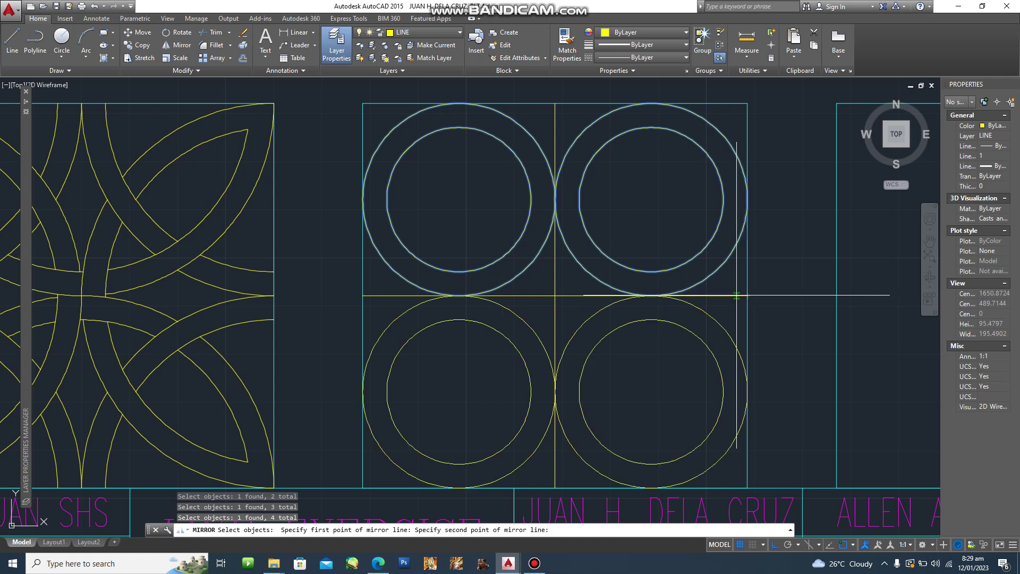
left_click(362, 295)
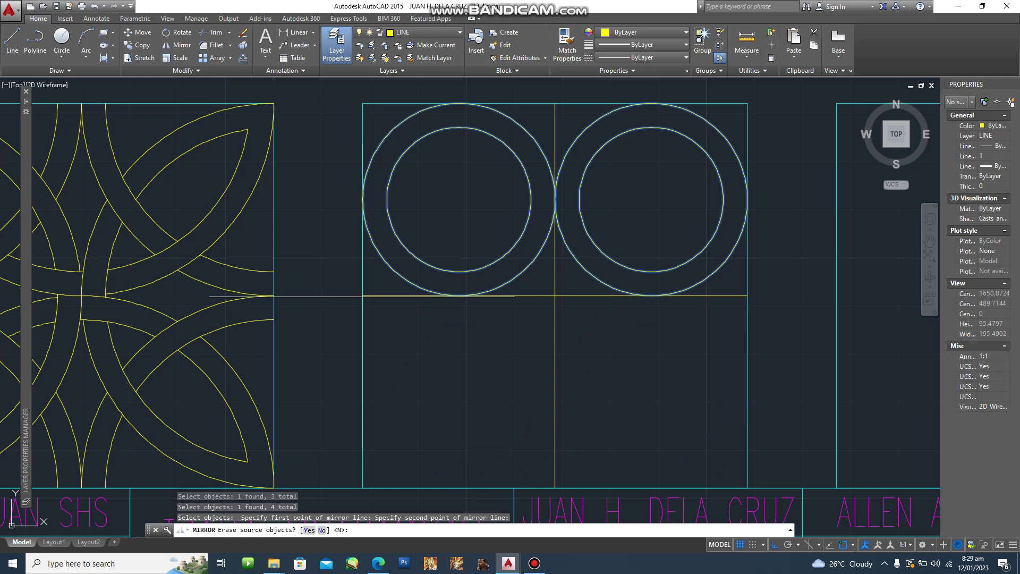
key("Return")
left_click(575, 295)
key("Delete")
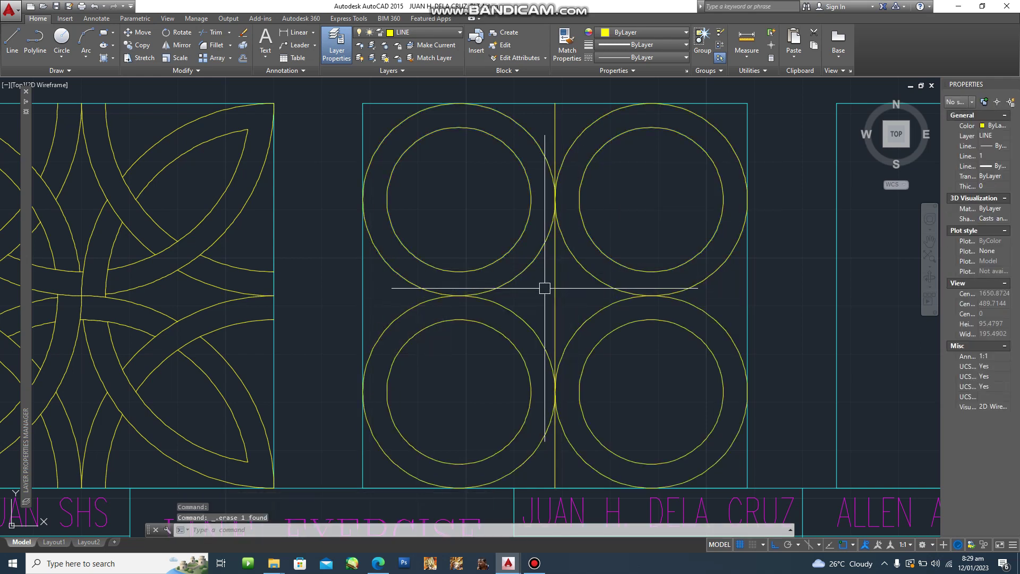
key("ctrl+z")
key("Escape")
key("Escape")
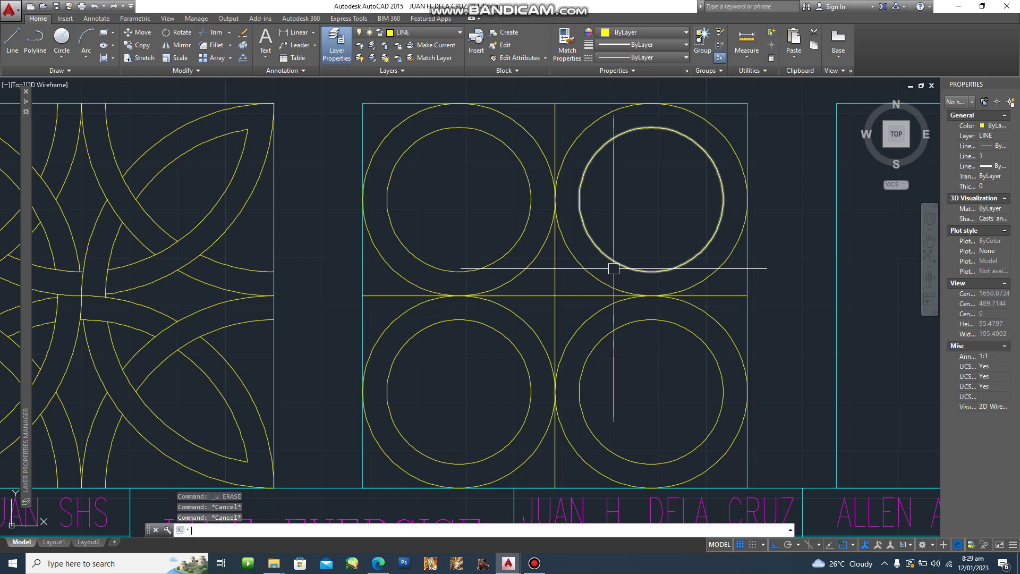
Step: Draw a circle of radius 20 centred on the intersection of the frame's two centre lines
type("c")
key("Return")
left_click(556, 296)
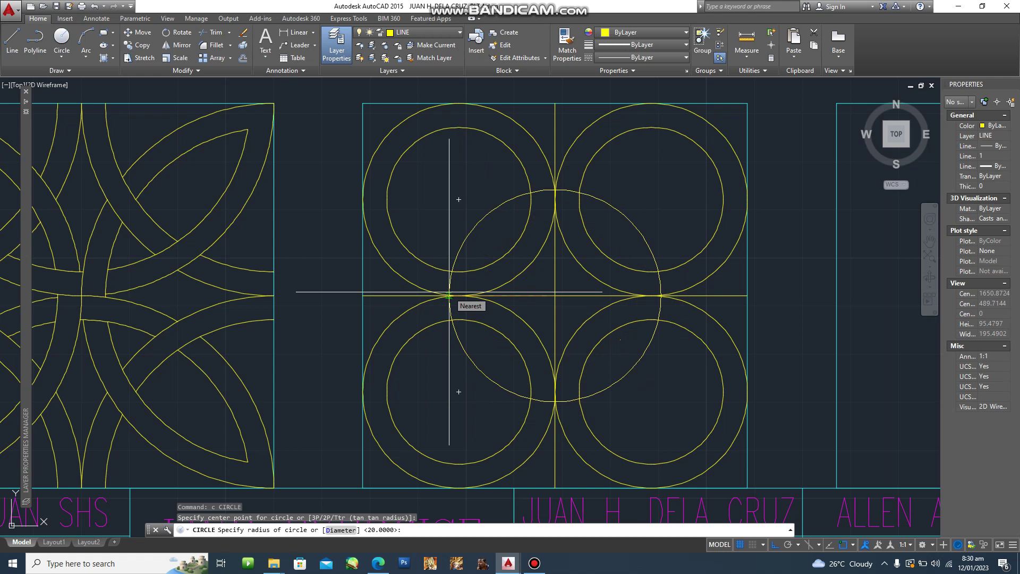
type("r")
key("Return")
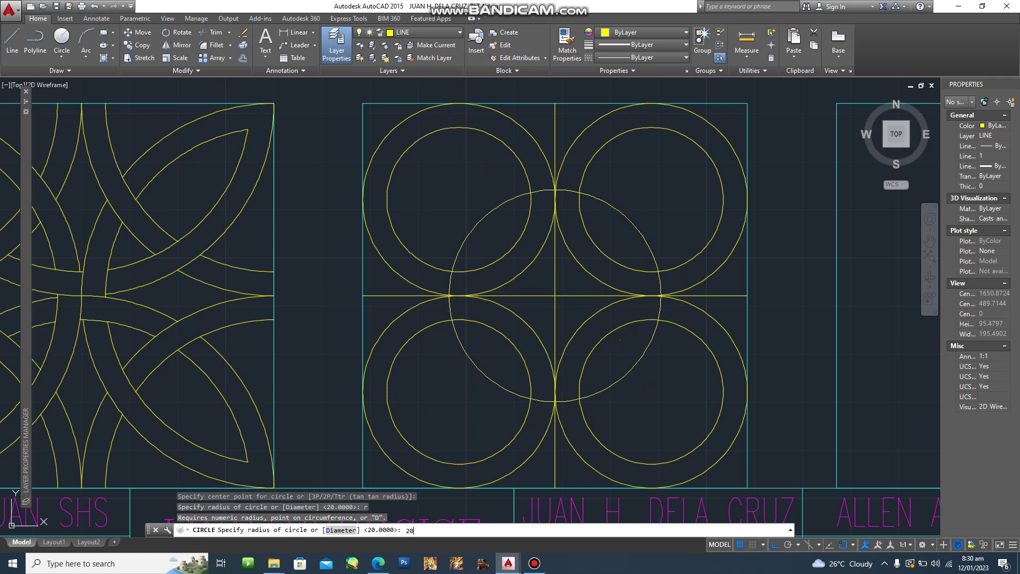
key("Return")
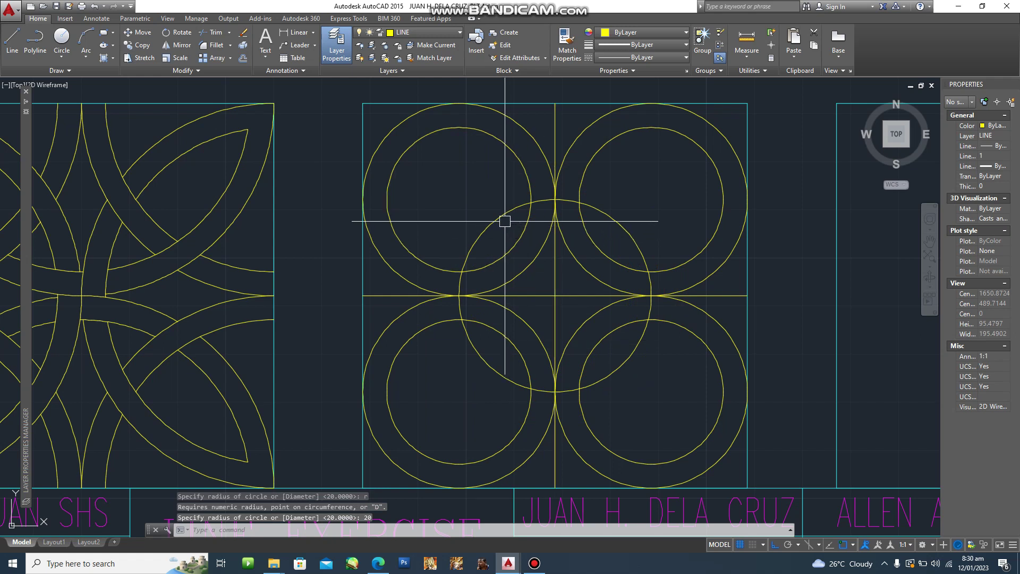
Step: Offset the central circle 2.5 units both outward and inward
scroll(505, 221, "up", 2)
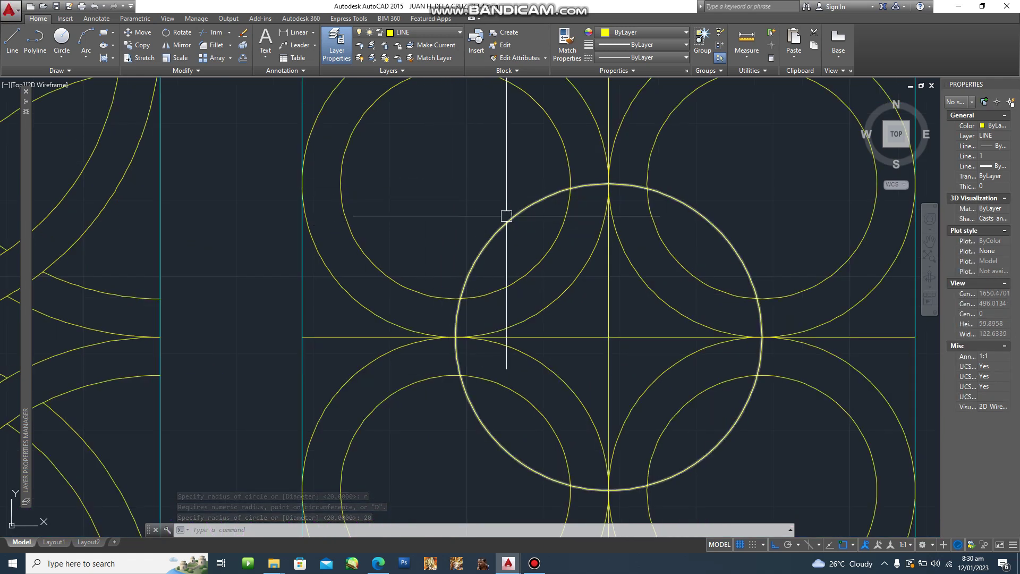
type("p")
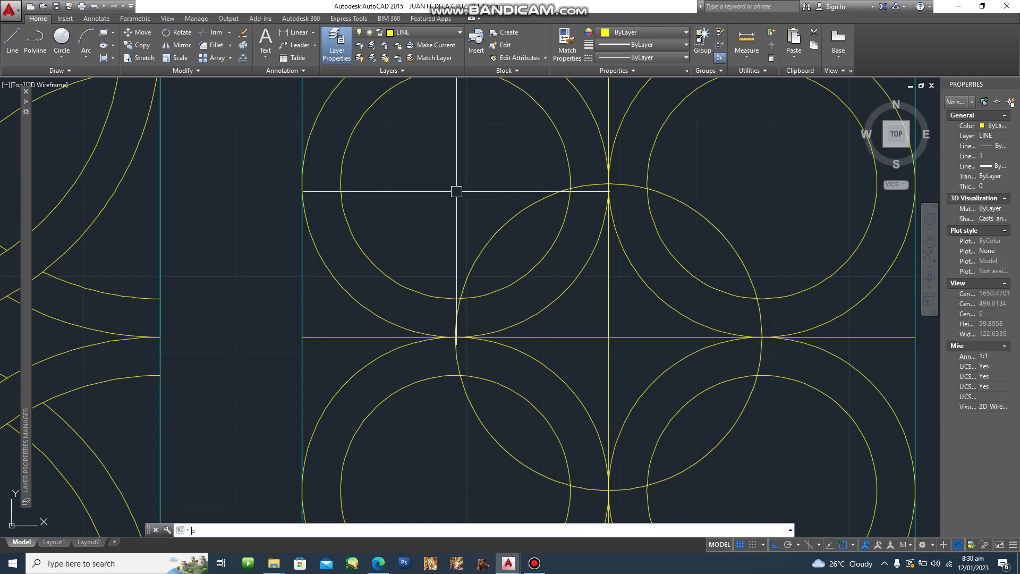
key("Return")
type("2.5")
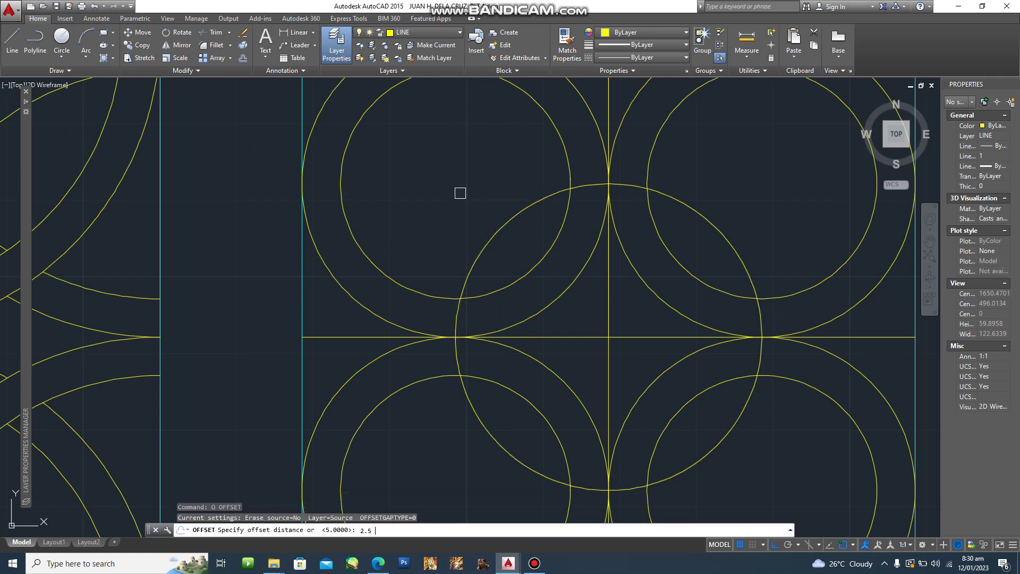
key("Return")
left_click(500, 230)
left_click(474, 221)
left_click(497, 244)
key("Escape")
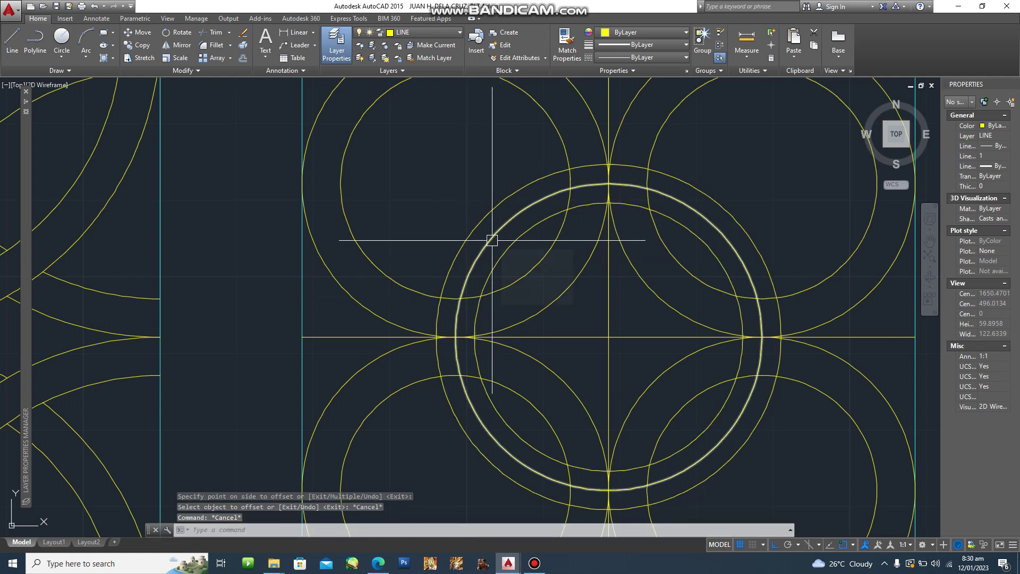
Step: Erase the central ring's original middle circle and the frame's horizontal and vertical centre lines
left_click(492, 240)
key("Delete")
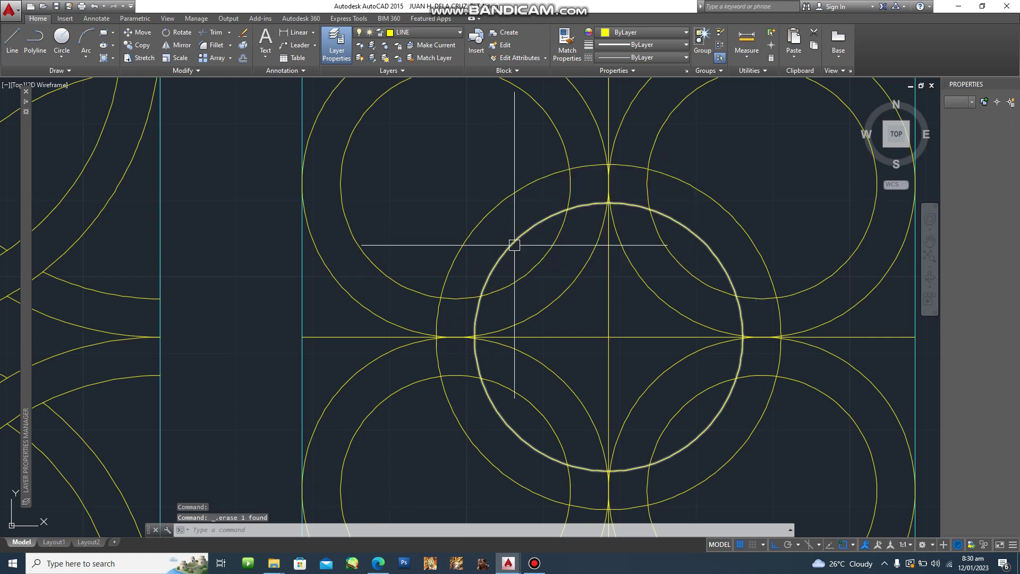
key("Escape")
key("Escape")
scroll(674, 273, "down", 5)
scroll(681, 289, "up", 4)
left_click(681, 289)
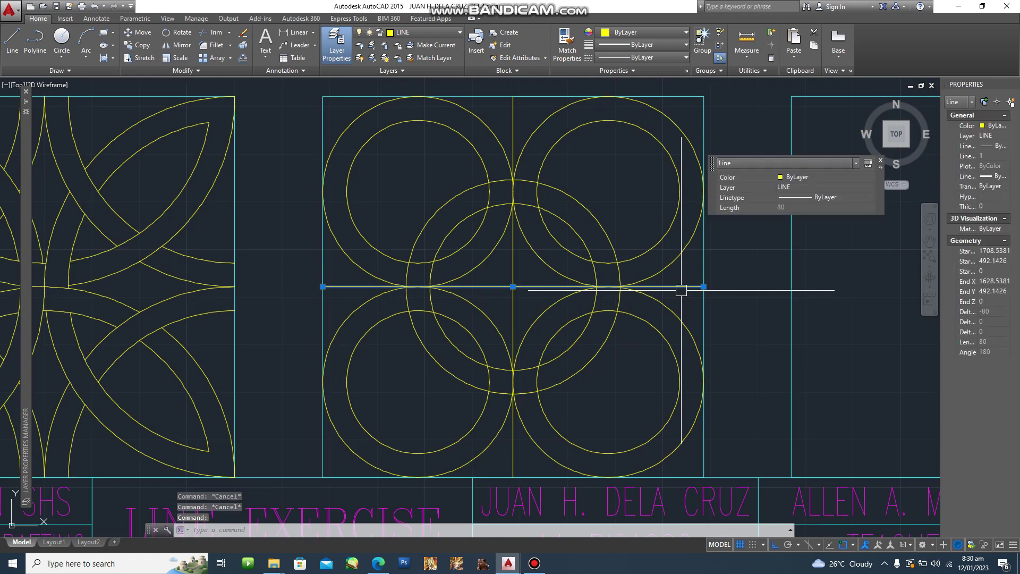
key("Delete")
left_click(513, 313)
key("Delete")
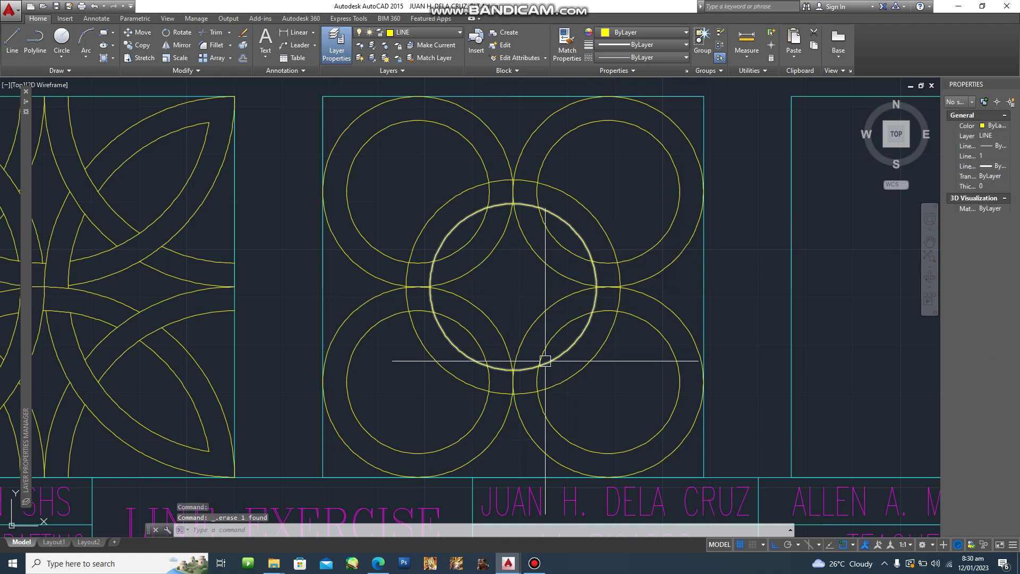
Step: Check the ring pattern in the reference PDF, then trim the central ring under the upper-left ring and the upper-right ring under the central one
left_click(378, 563)
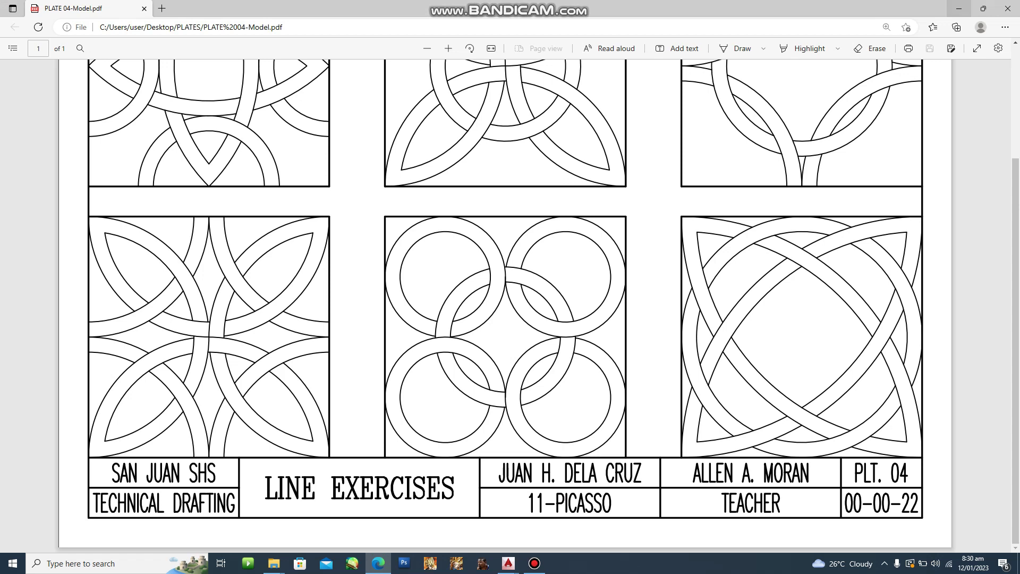
left_click(958, 8)
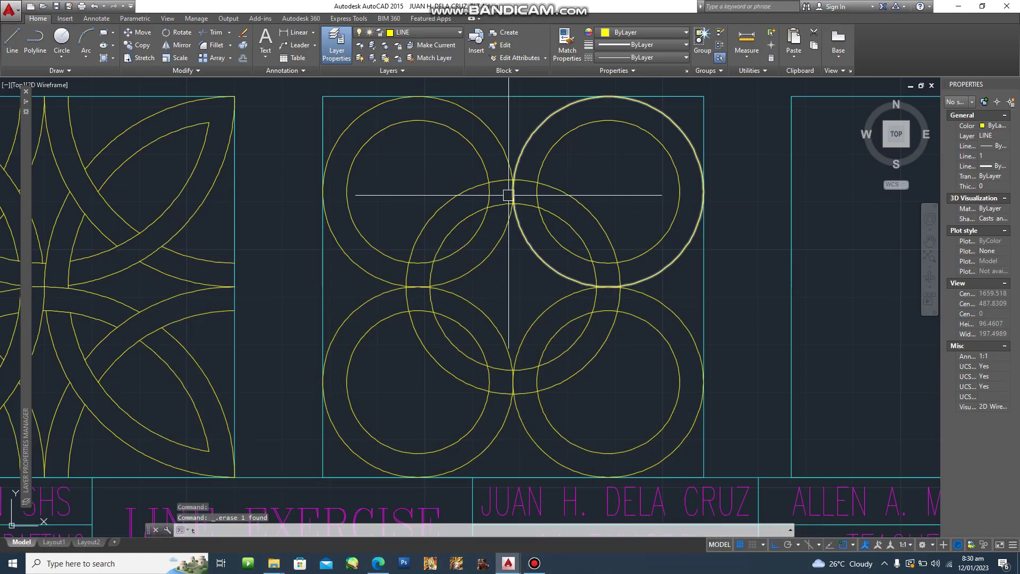
type("r")
key("Return")
left_click(632, 410)
left_click(407, 157)
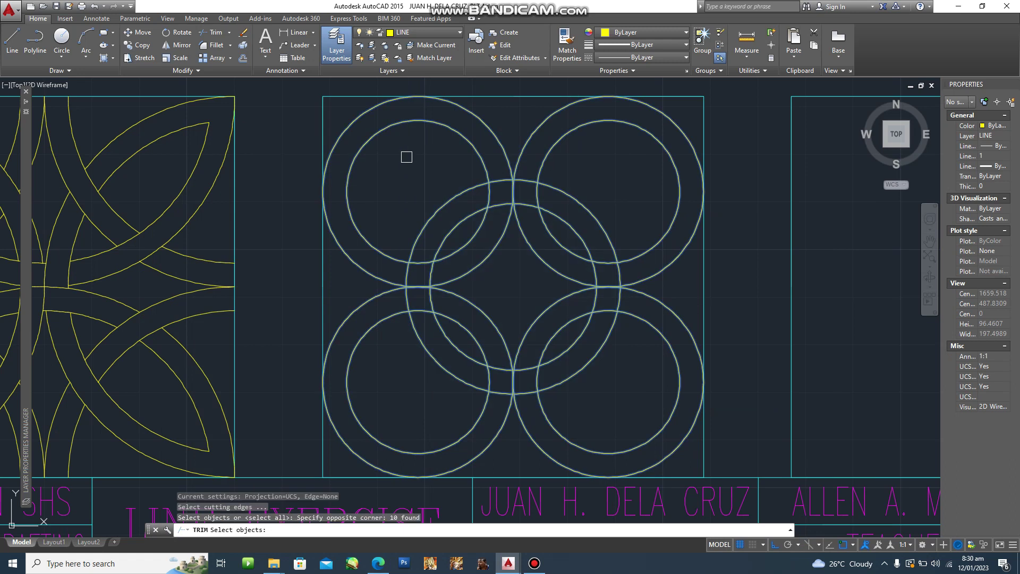
key("Return")
scroll(498, 178, "up", 2)
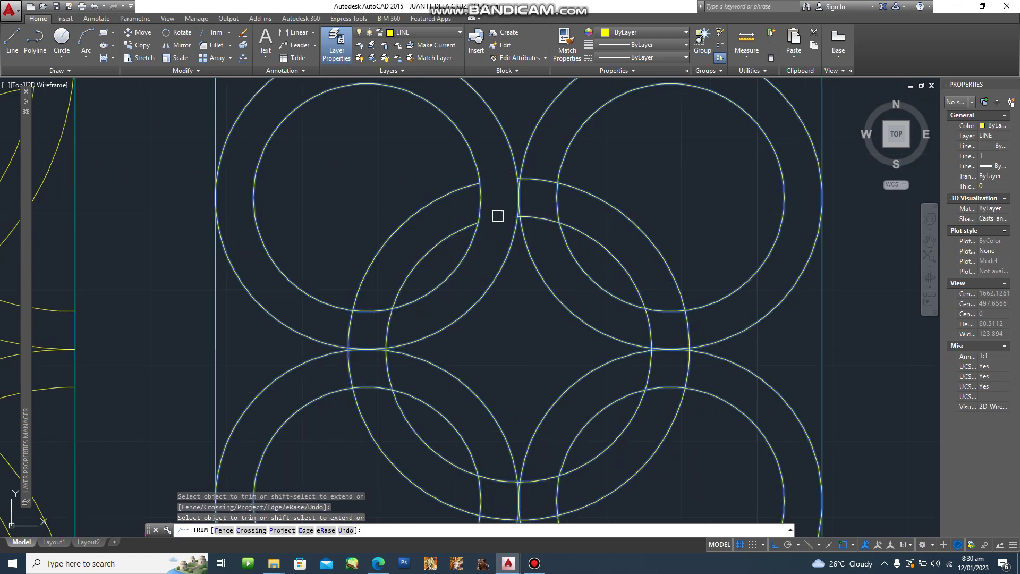
scroll(505, 170, "up", 6)
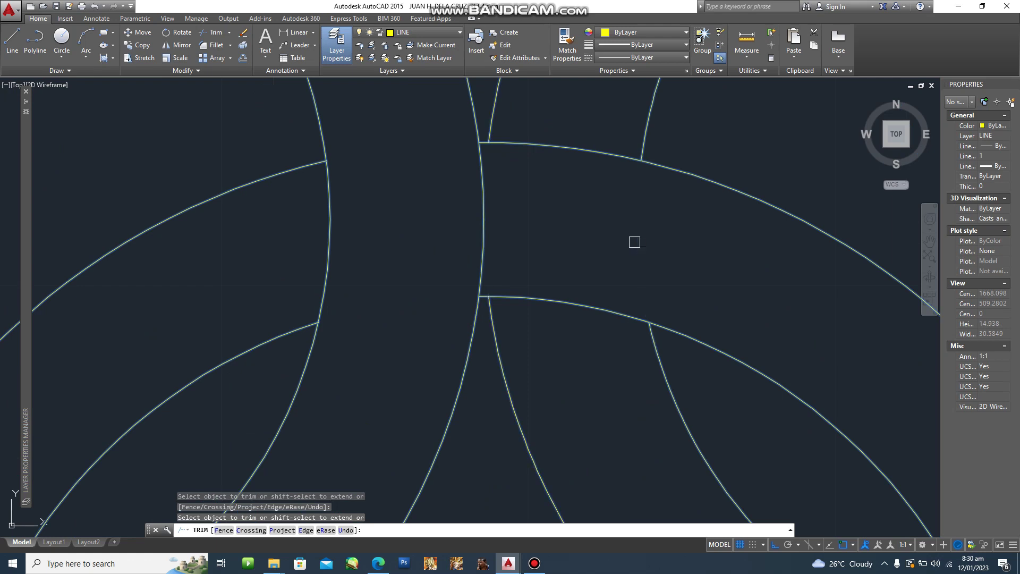
Step: Trim the central ring under the upper-right ring and the lower-right ring under the central one
scroll(635, 242, "down", 6)
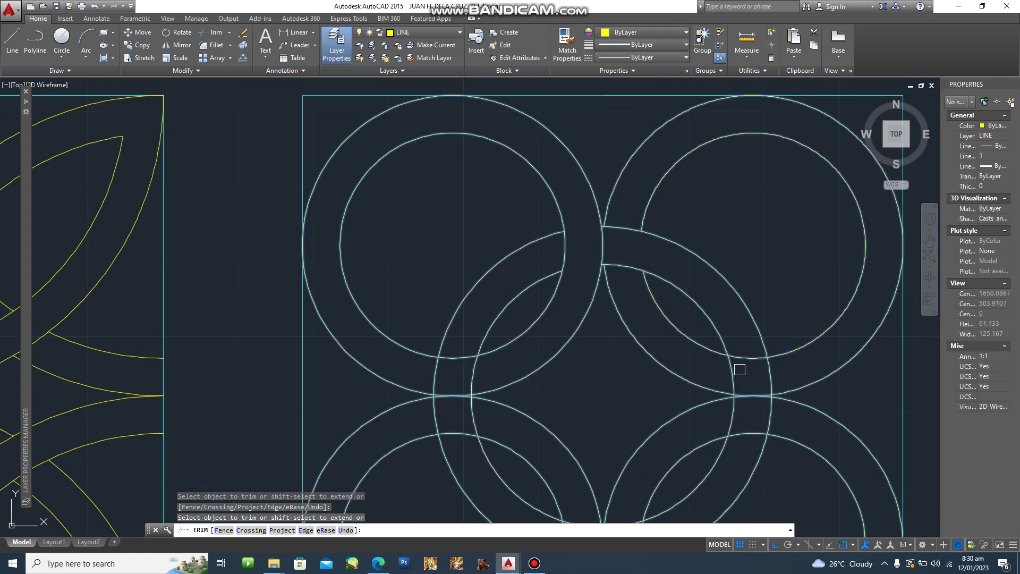
scroll(747, 415, "up", 5)
left_click_drag(708, 362, 698, 346)
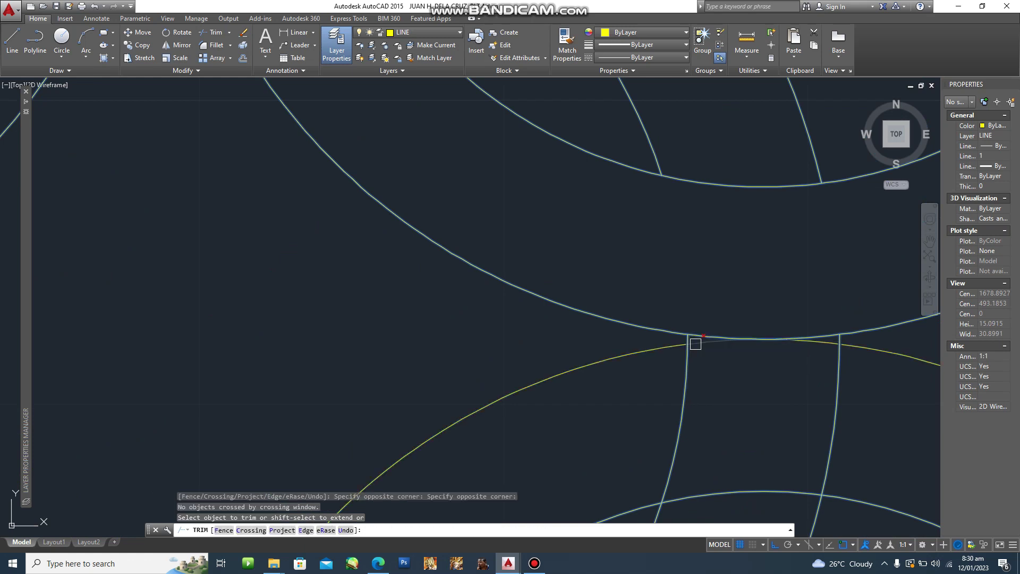
left_click(787, 347)
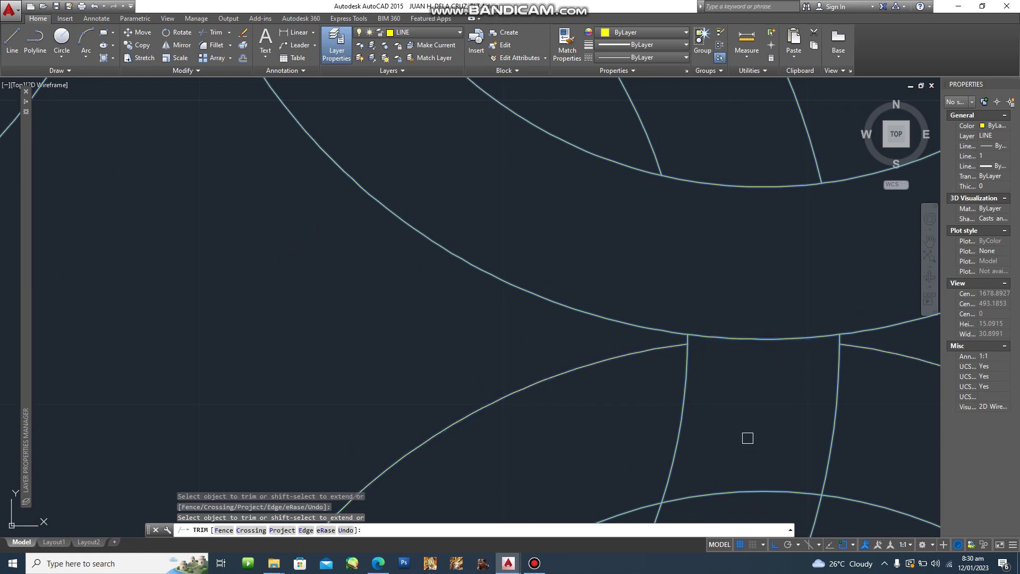
scroll(763, 467, "down", 5)
scroll(713, 199, "up", 3)
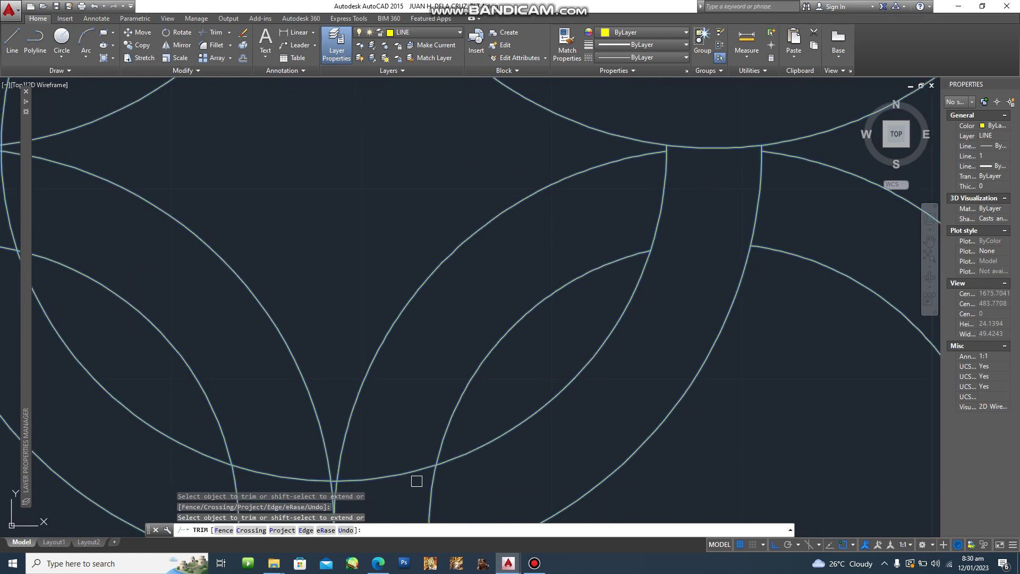
Step: Trim the central ring under the lower-right ring and the lower-left ring under the central one
middle_click_drag(417, 480, 489, 386)
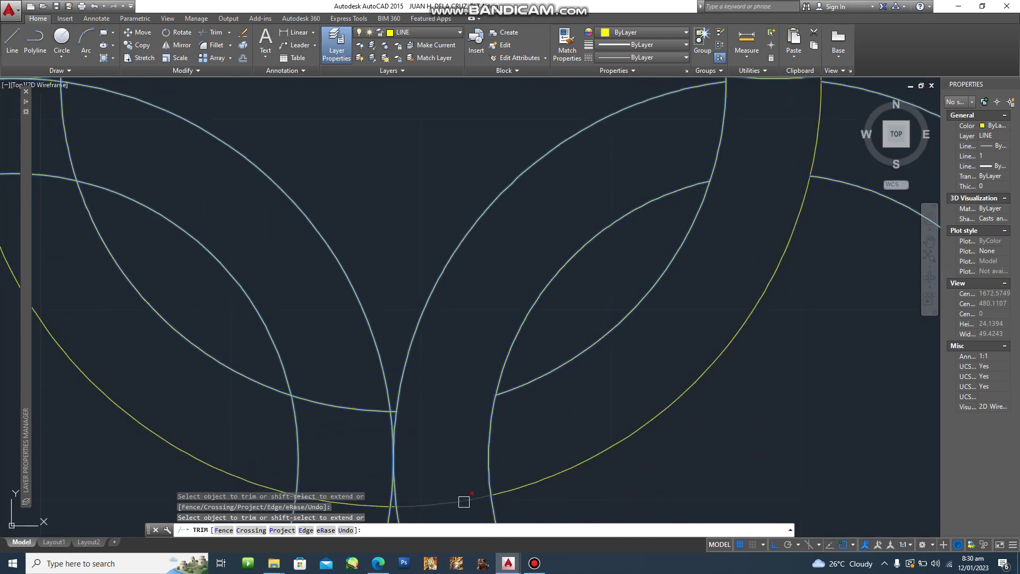
middle_click_drag(462, 499, 504, 365)
left_click(508, 343)
left_click(366, 379)
Step: Trim the central ring under the lower-left ring and the upper-left ring under the central one, then end trimming
scroll(383, 372, "down", 4)
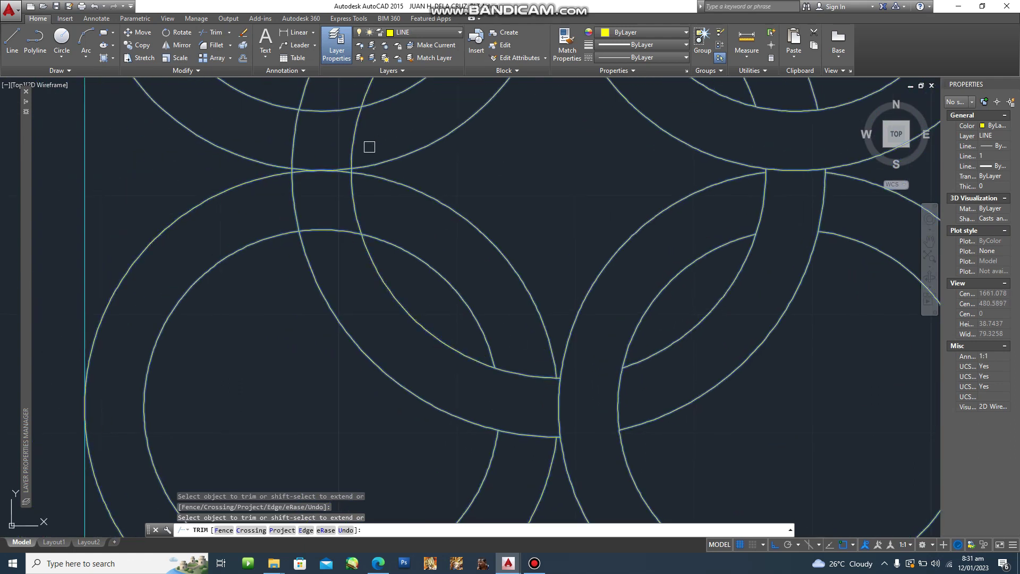
left_click(299, 201)
scroll(303, 166, "up", 6)
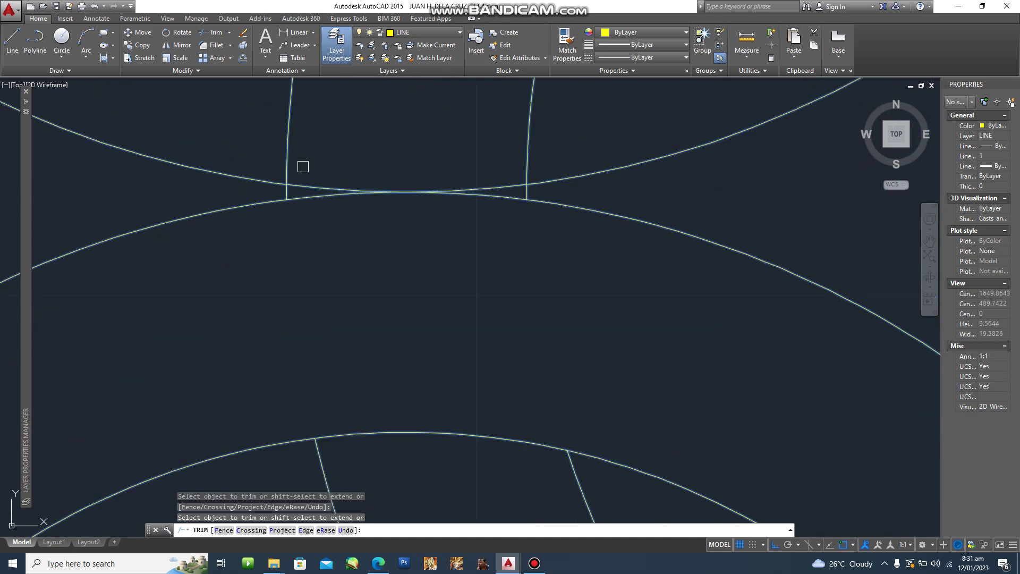
scroll(526, 213, "down", 6)
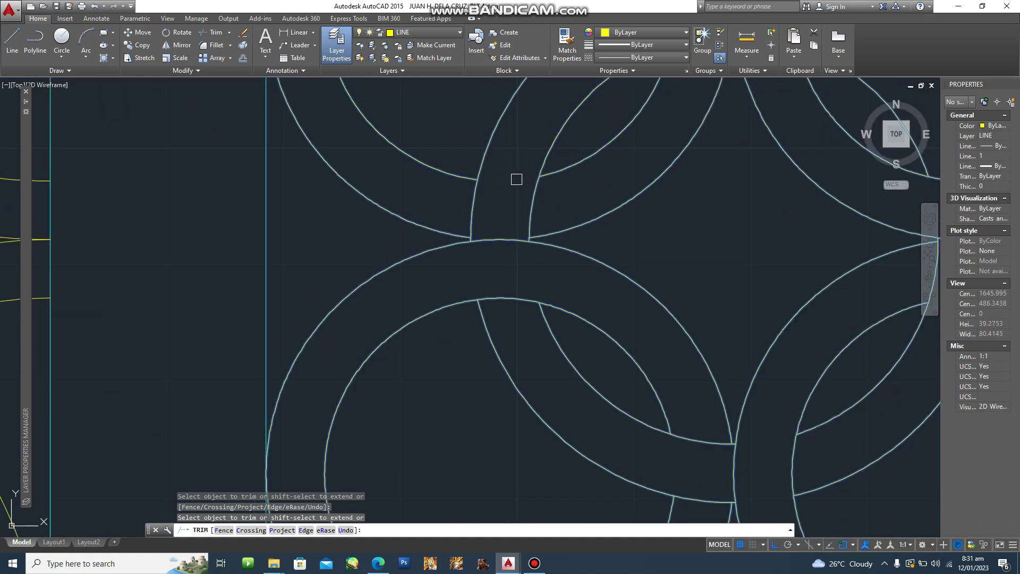
scroll(517, 180, "down", 4)
scroll(650, 202, "down", 5)
scroll(681, 226, "up", 3)
middle_click_drag(720, 210, 494, 264)
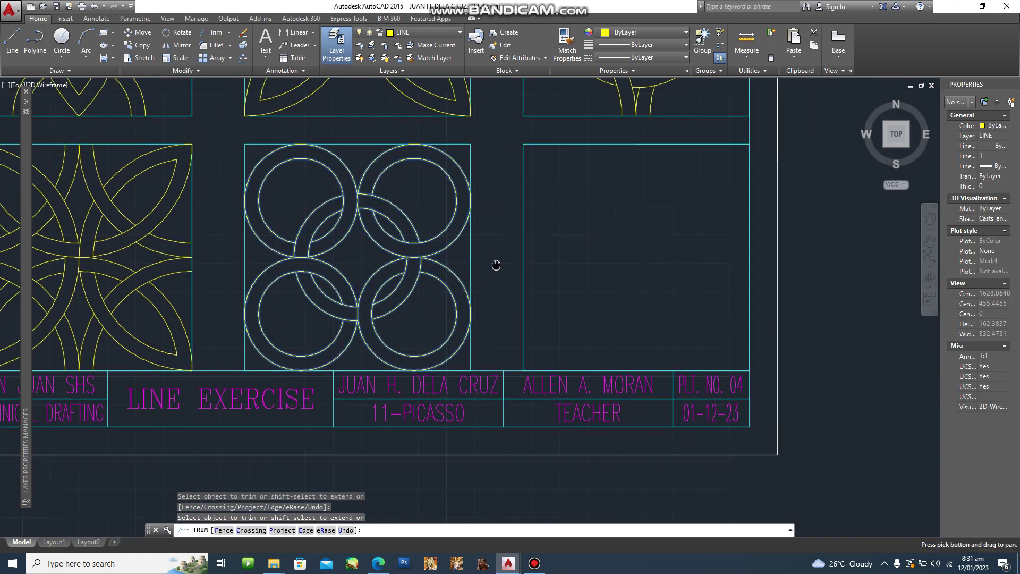
left_click(525, 260)
mouse_move(667, 241)
middle_mouse_down()
mouse_move(689, 217)
mouse_move(674, 220)
middle_mouse_up()
scroll(690, 218, "up", 2)
key("Escape")
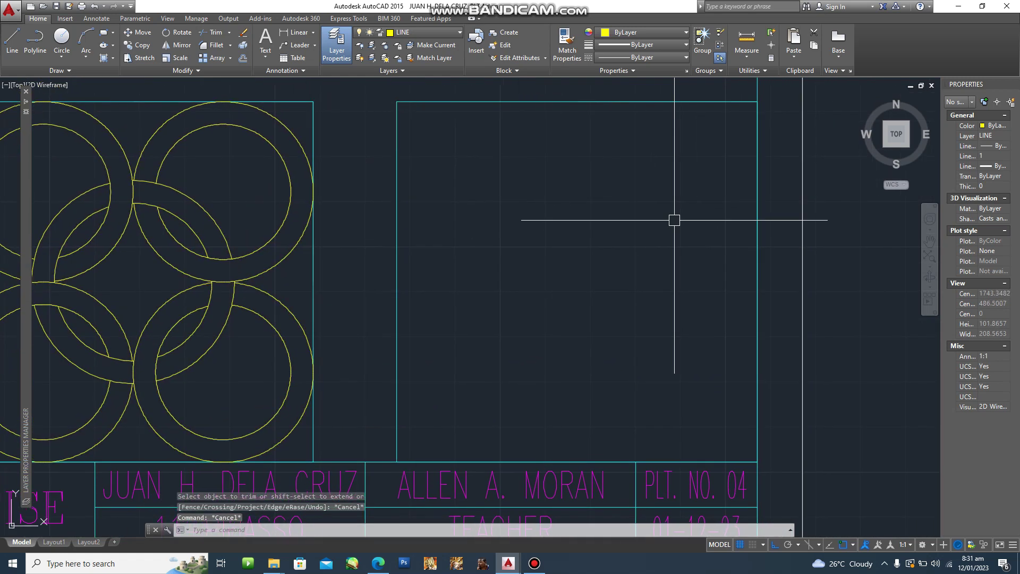
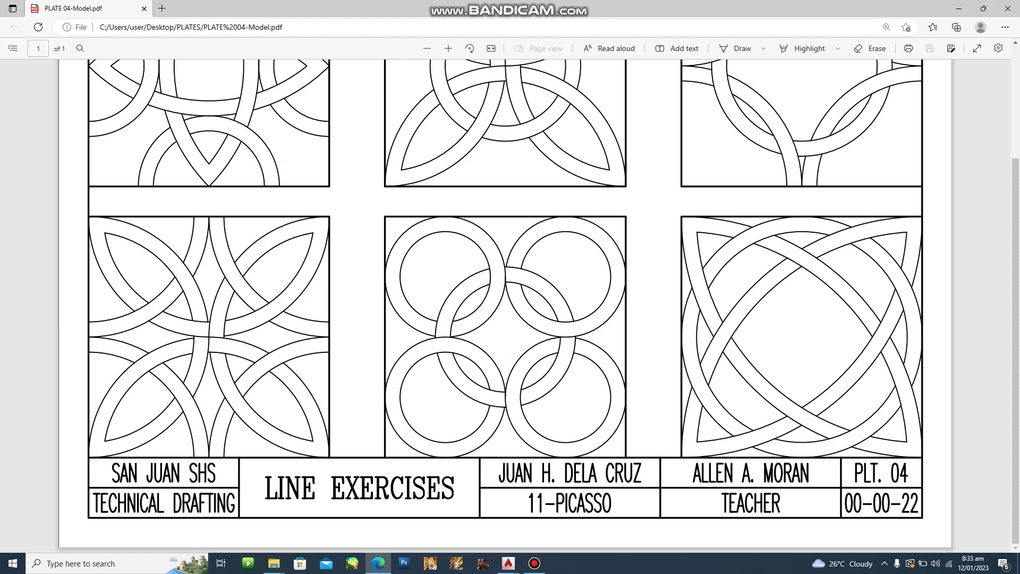
Step: Switch from the reference PDF back to the plate drawing in AutoCAD
left_click(534, 564)
left_click(534, 563)
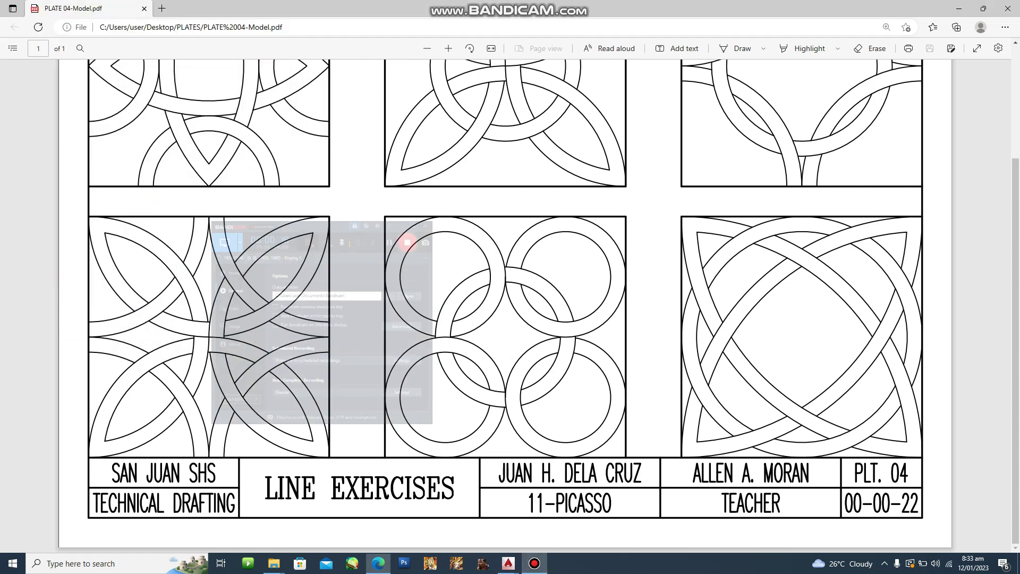
mouse_move(508, 562)
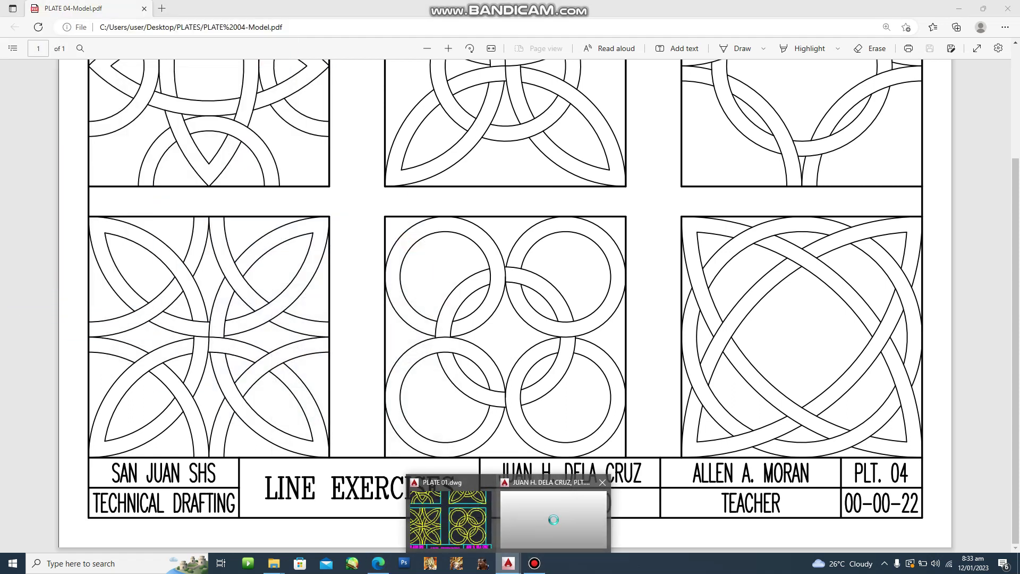
left_click(553, 520)
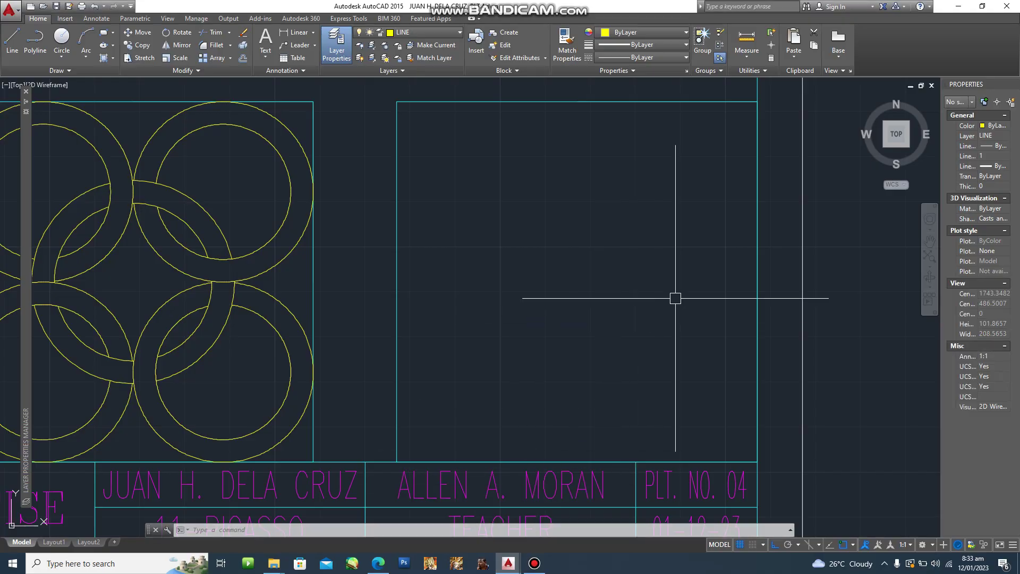
key("Escape")
key("Escape")
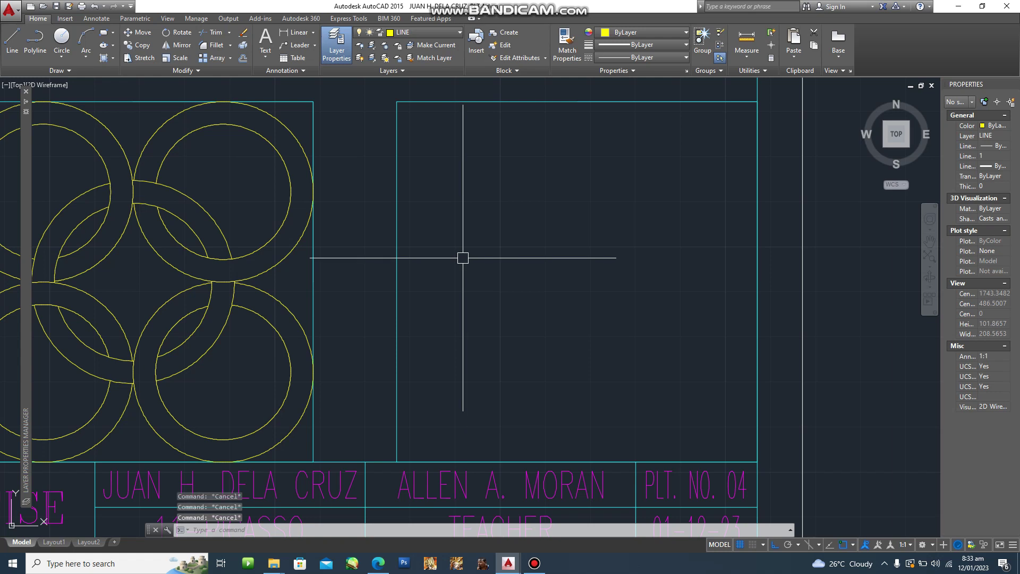
Step: Draw a circle of radius 40 centred midway between the sixth frame's opposite corners, reaching the midpoint of its upper edge
type("c")
key("Return")
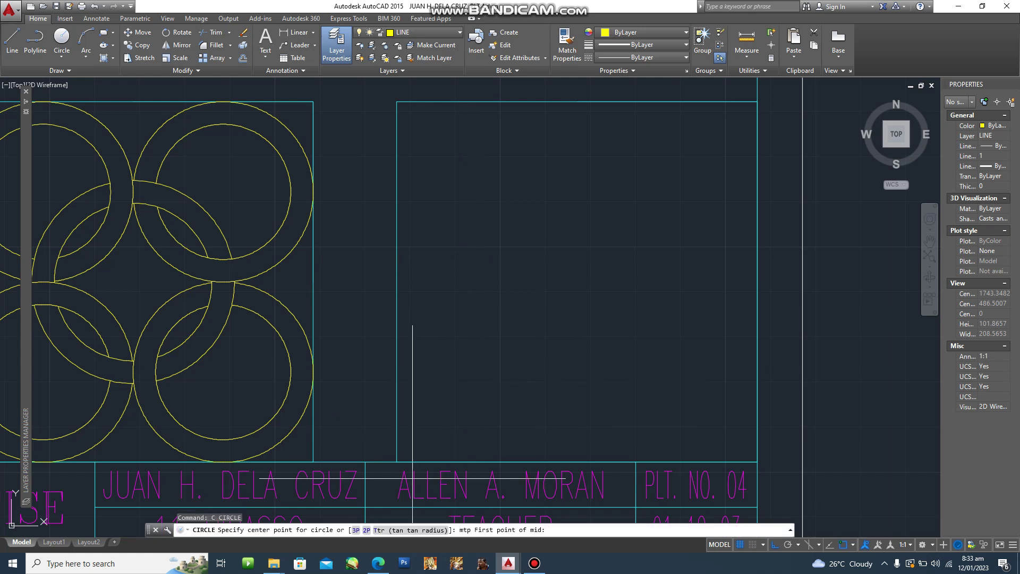
left_click(396, 462)
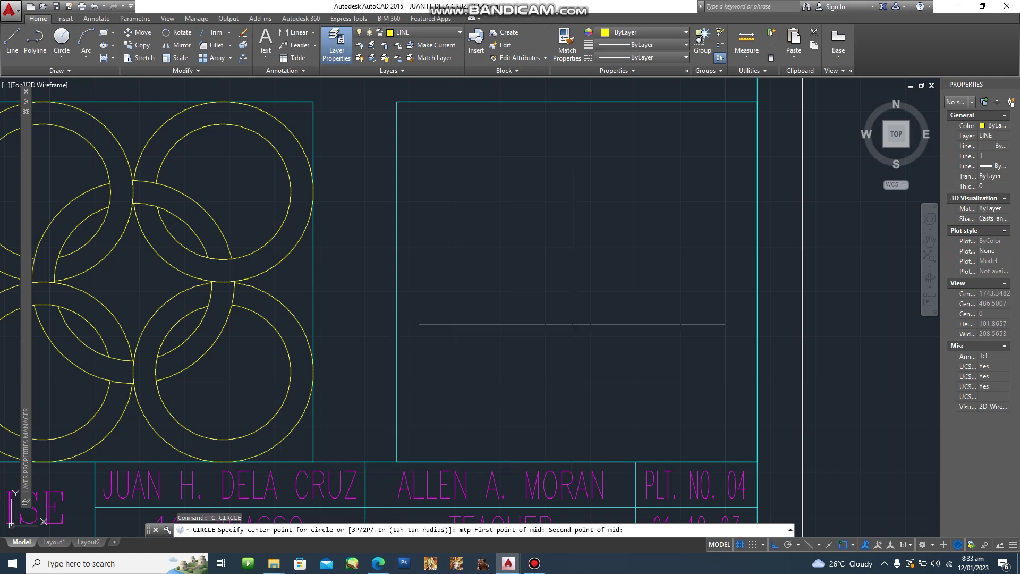
left_click(757, 101)
left_click(577, 102)
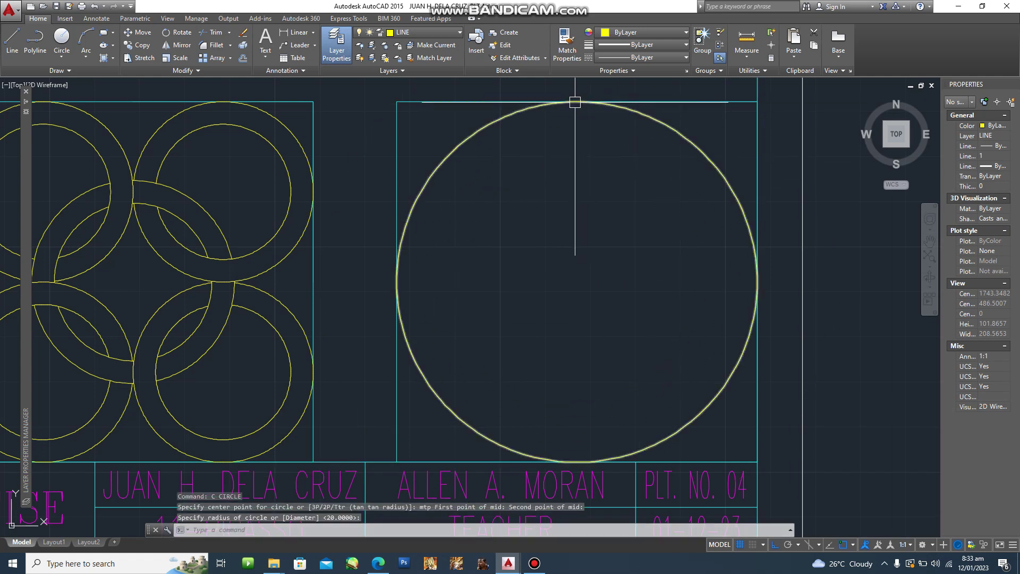
key("Escape")
key("Escape")
type("o")
key("Return")
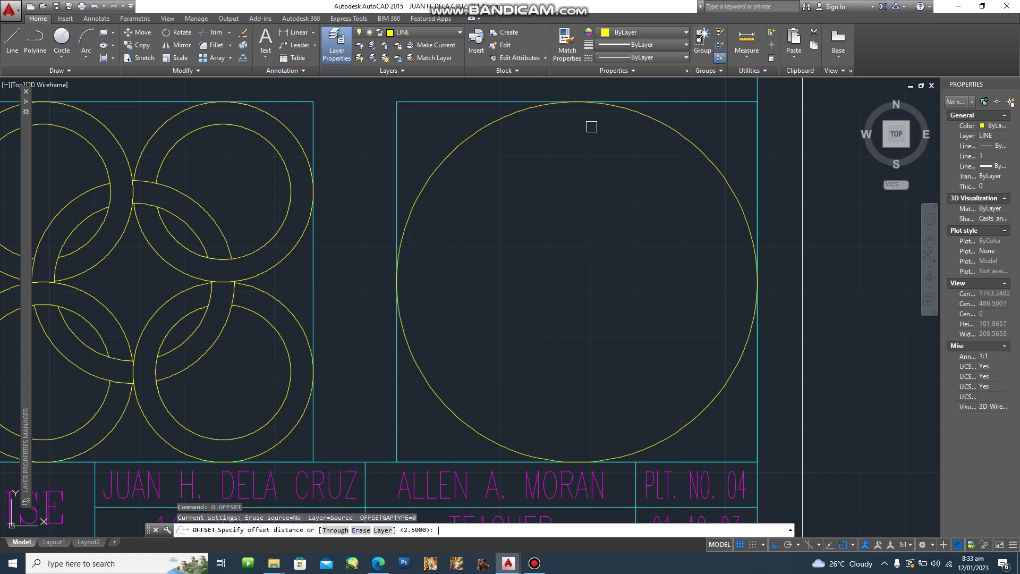
key("Return")
left_click(492, 123)
key("Escape")
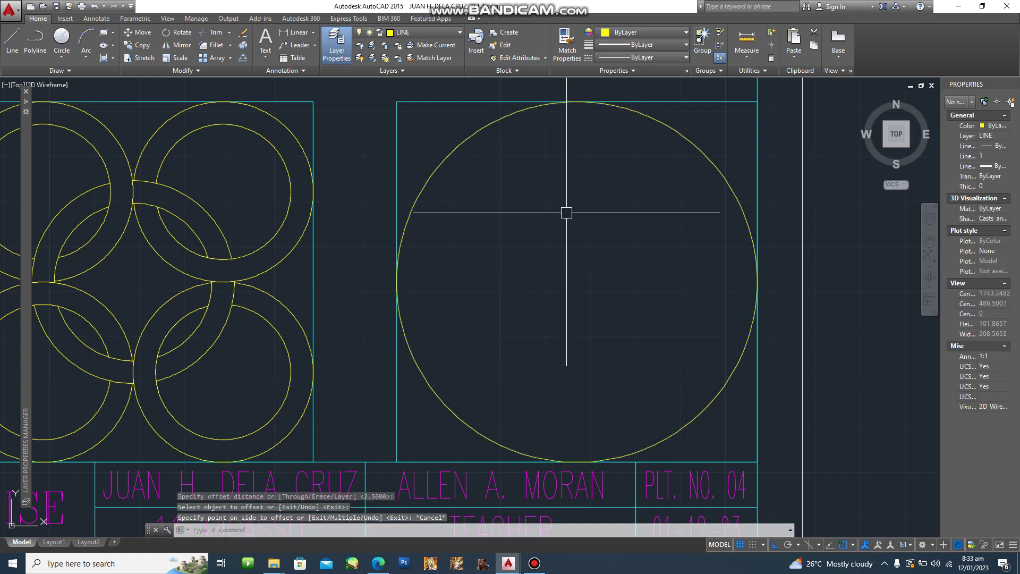
Step: Offset the sixth frame's circle 5 units inward
type("o")
key("Return")
type("5")
key("Return")
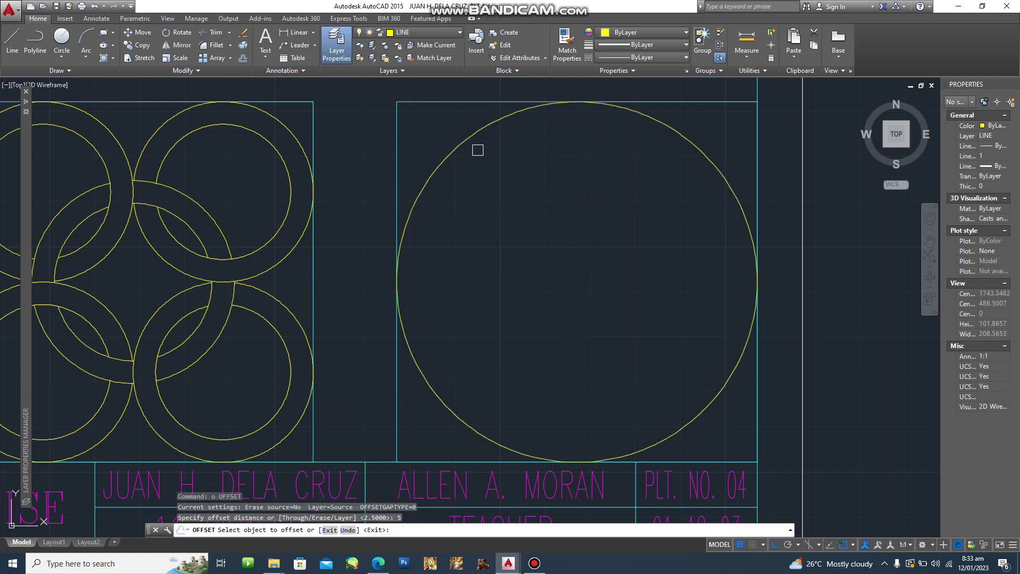
left_click(480, 129)
left_click(614, 285)
key("Escape")
key("Escape")
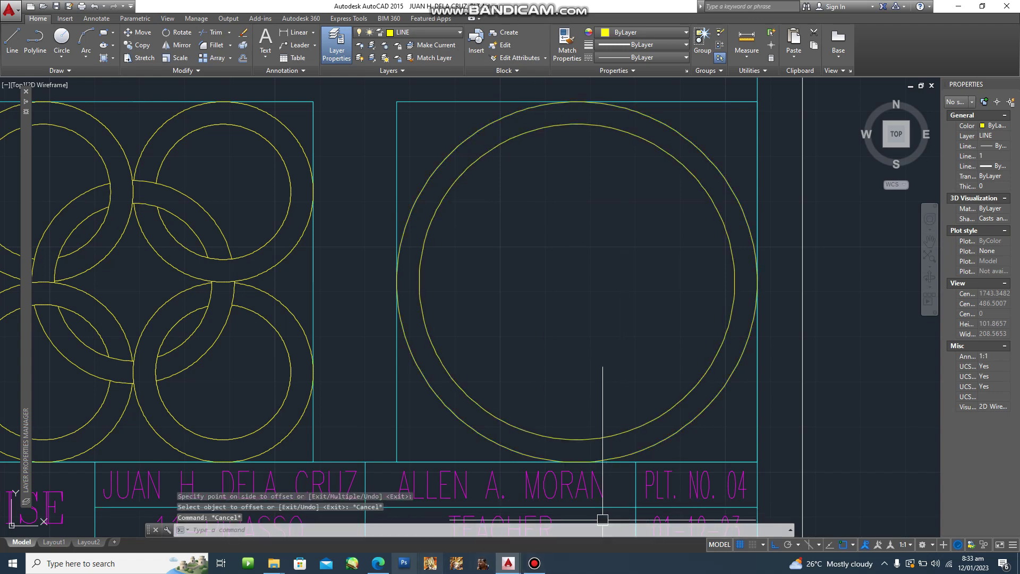
Step: Check the sixth pattern in the reference PDF, then draw circles of radius 80 centred on the frame's lower-right and upper-left corners
left_click(378, 562)
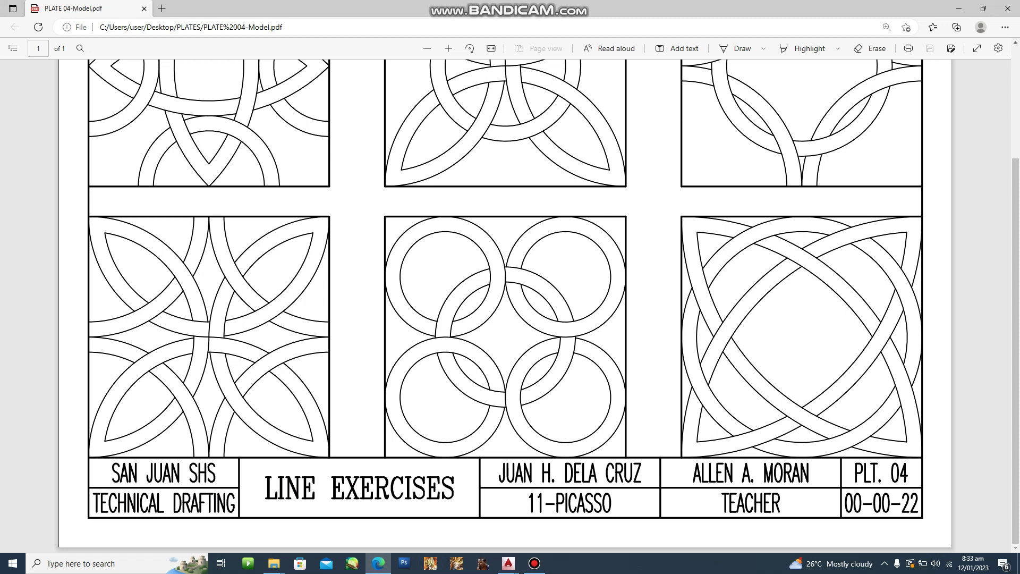
left_click(959, 8)
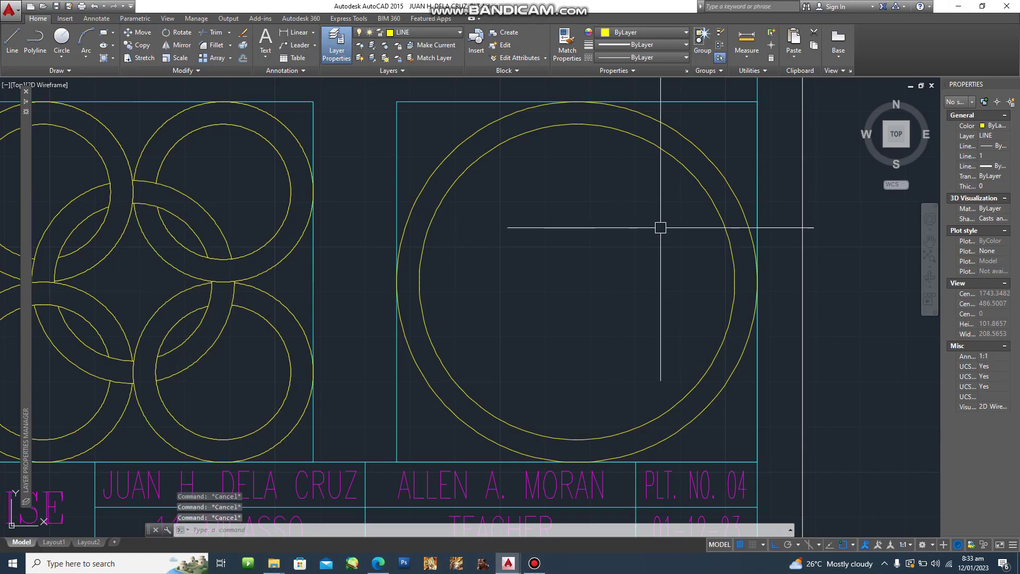
type("c")
key("Return")
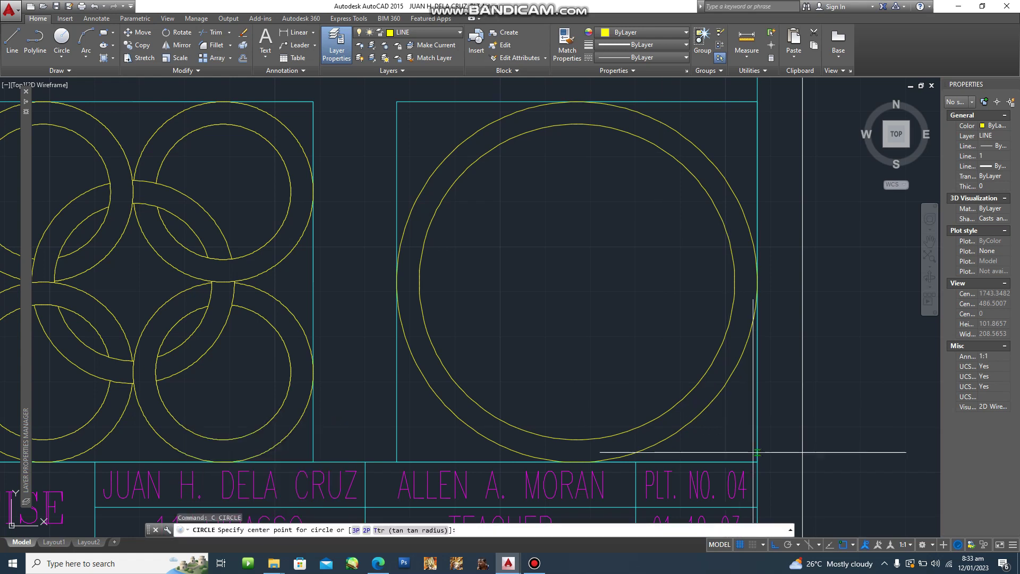
left_click(757, 452)
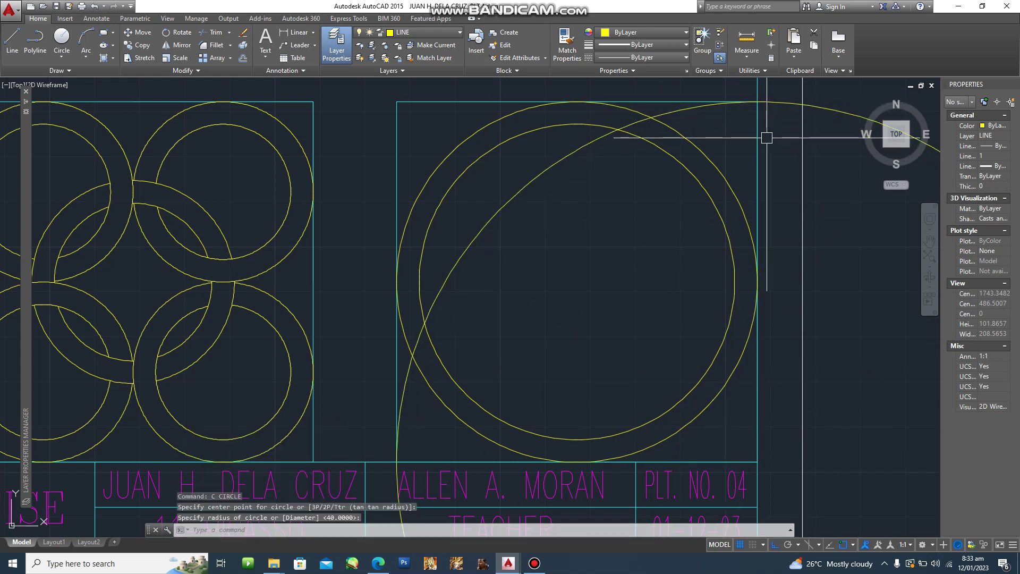
left_click(771, 200)
key("Return")
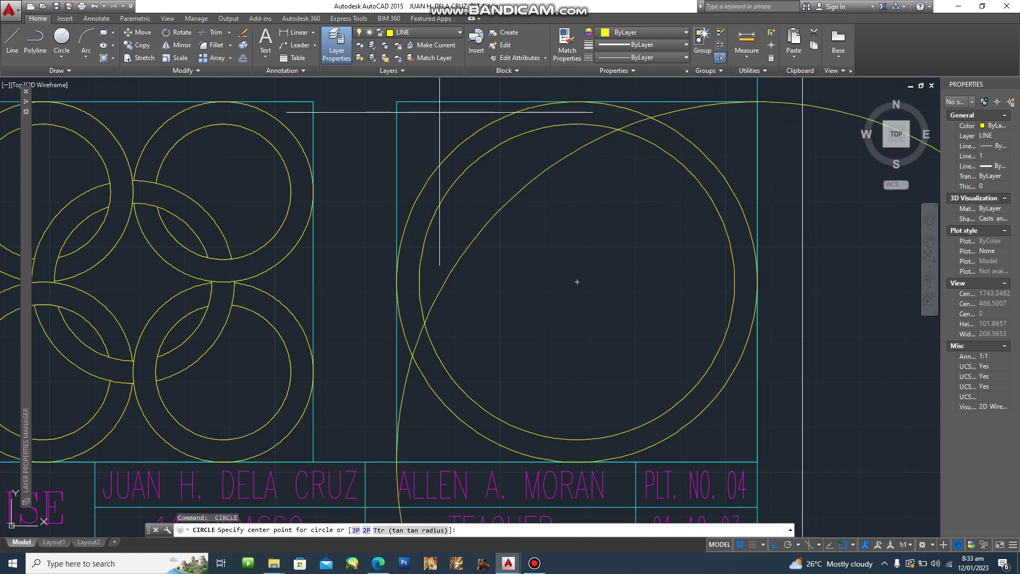
left_click(400, 101)
left_click(757, 101)
key("Escape")
key("Escape")
Step: Trim the two large circles against each other, keeping only their arcs inside the sixth frame
type("tr")
key("Return")
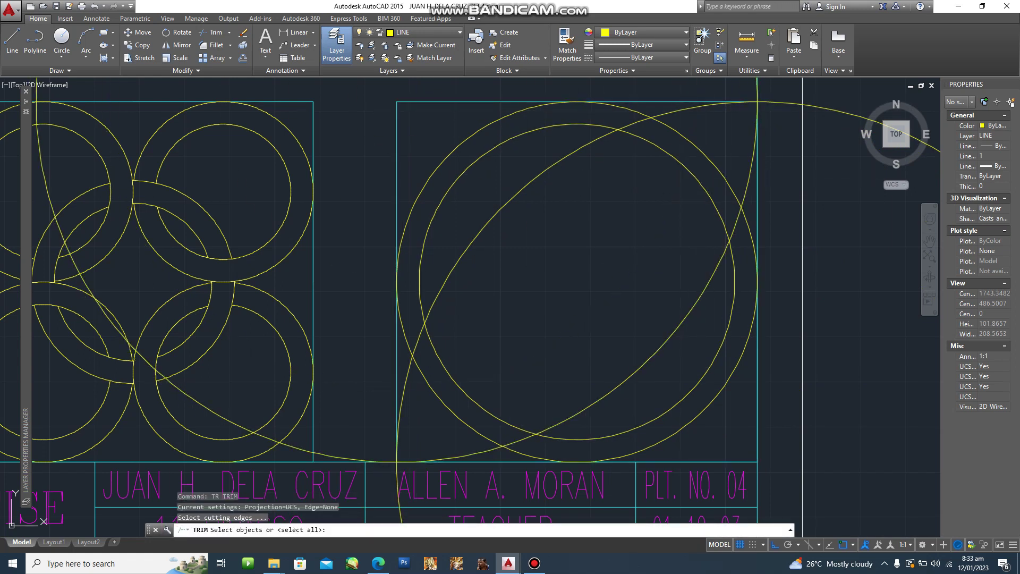
left_click(554, 169)
left_click(693, 309)
key("Return")
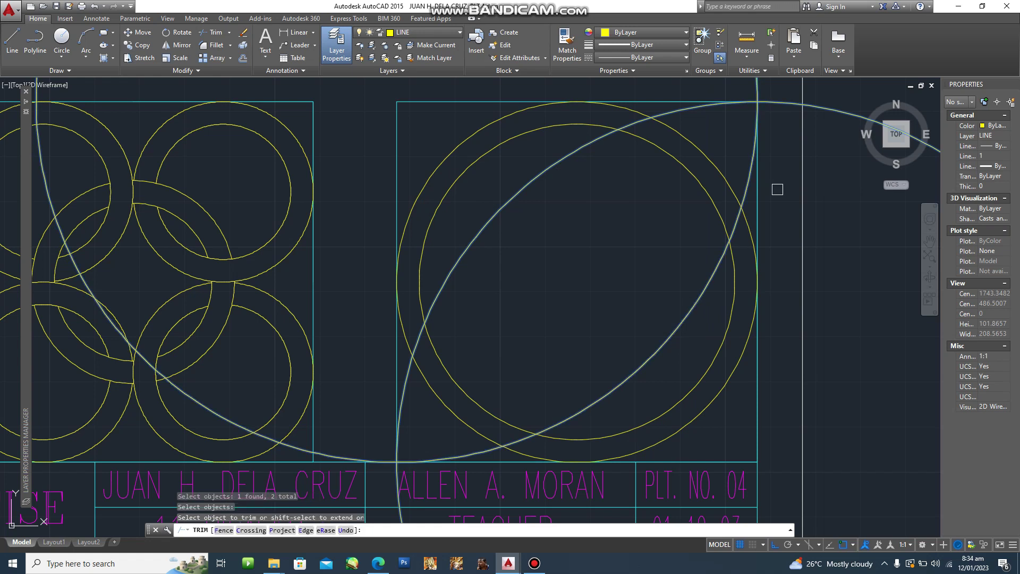
left_click(755, 223)
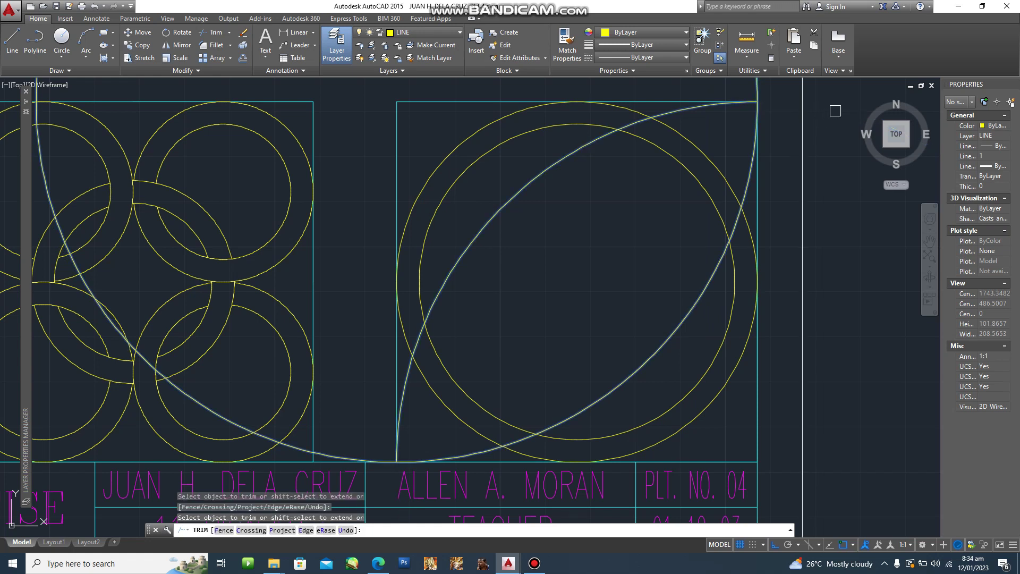
key("Escape")
key("Escape")
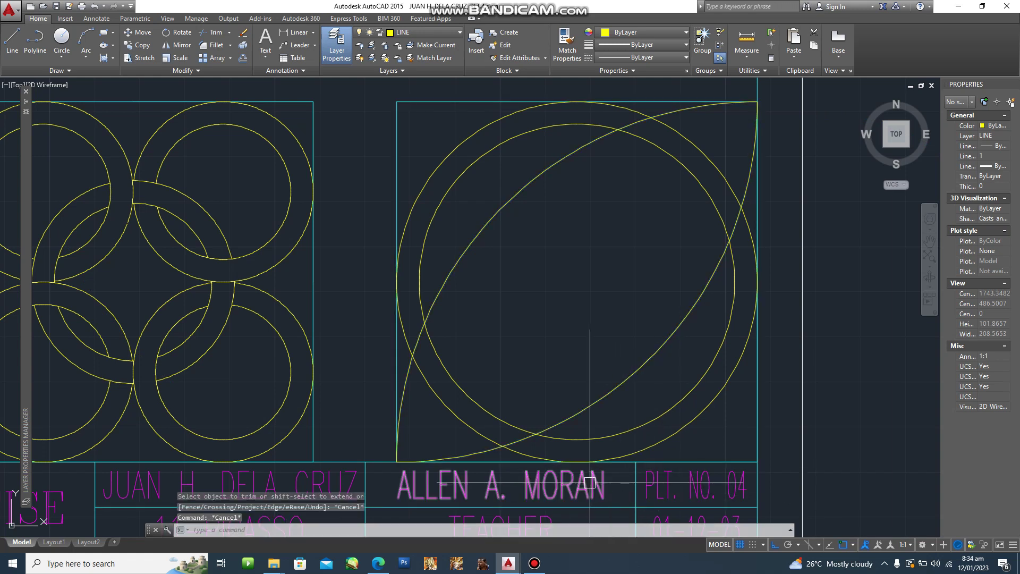
Step: Draw circles of radius 80 centred on the sixth frame's lower-left and upper-right corners
type("c")
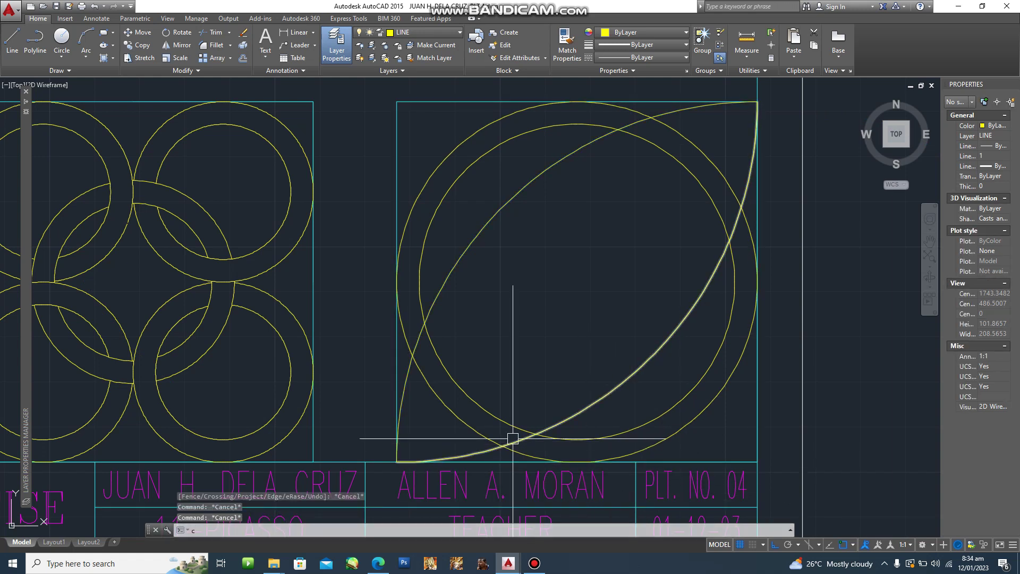
key("Return")
left_click(396, 462)
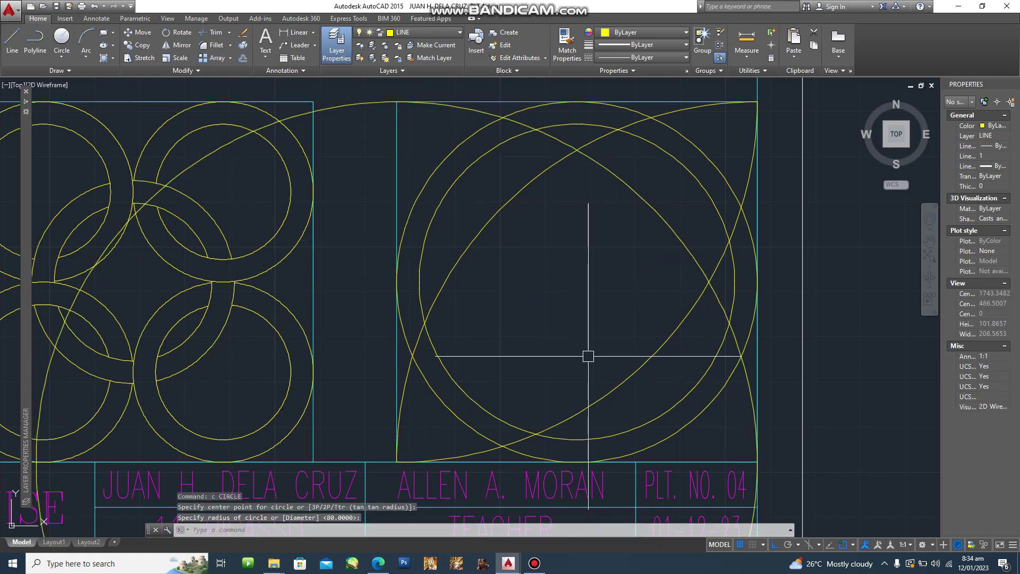
left_click(757, 102)
key("space")
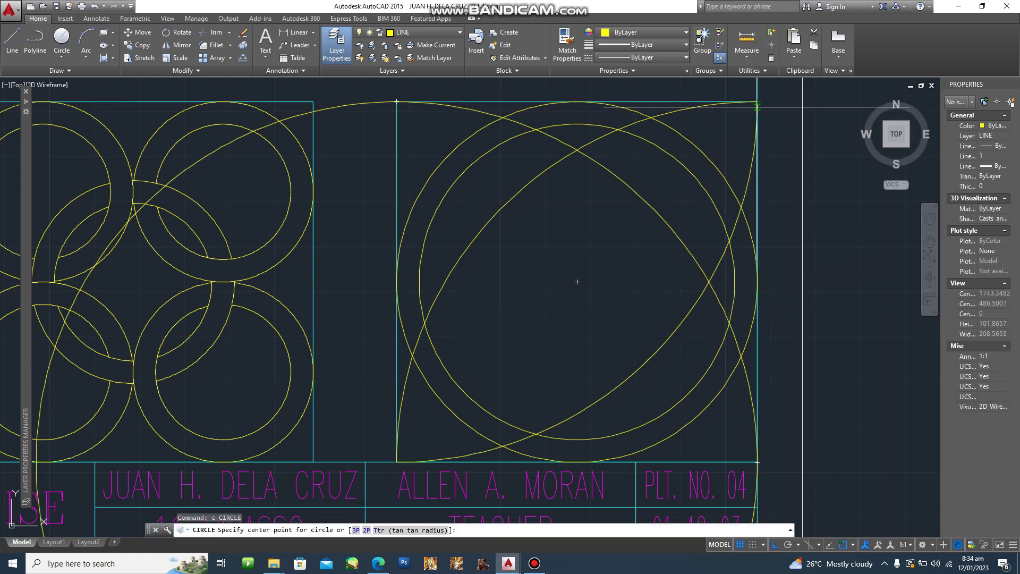
left_click(757, 102)
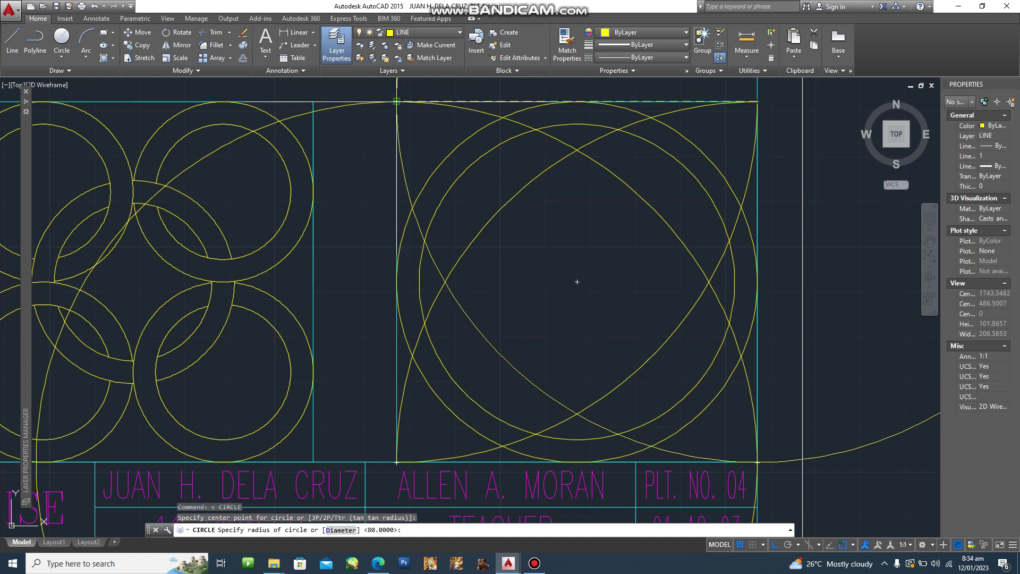
key("Escape")
key("Escape")
type("f")
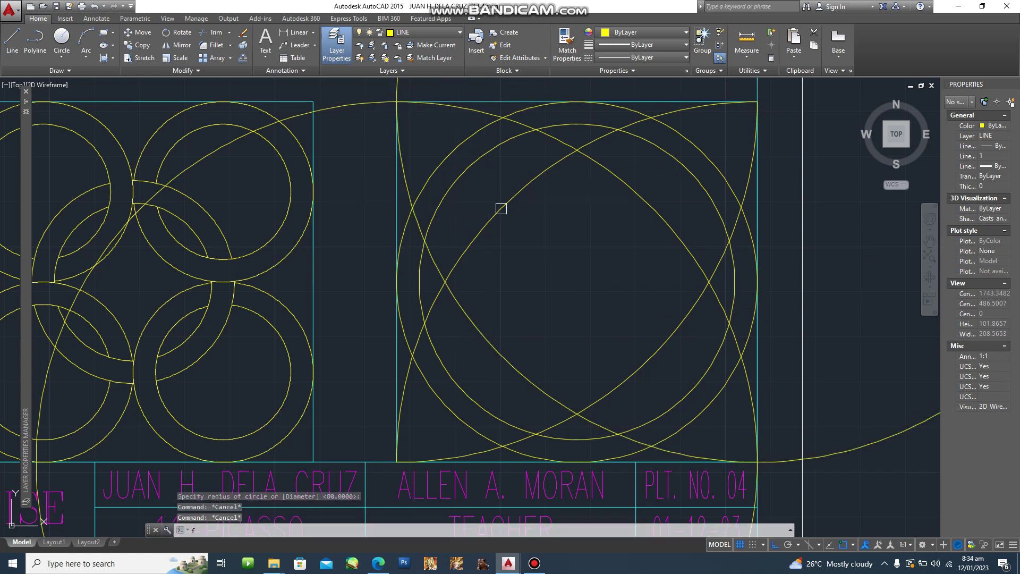
key("space")
key("Escape")
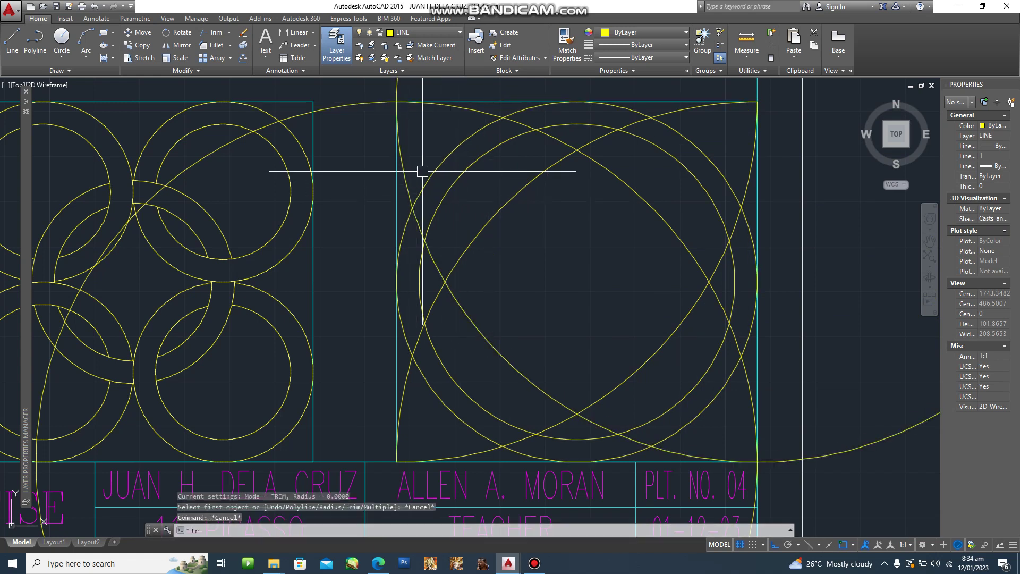
Step: Trim the two new large circles against each other, keeping only their arcs inside the sixth frame
type("tr")
key("space")
left_click(461, 311)
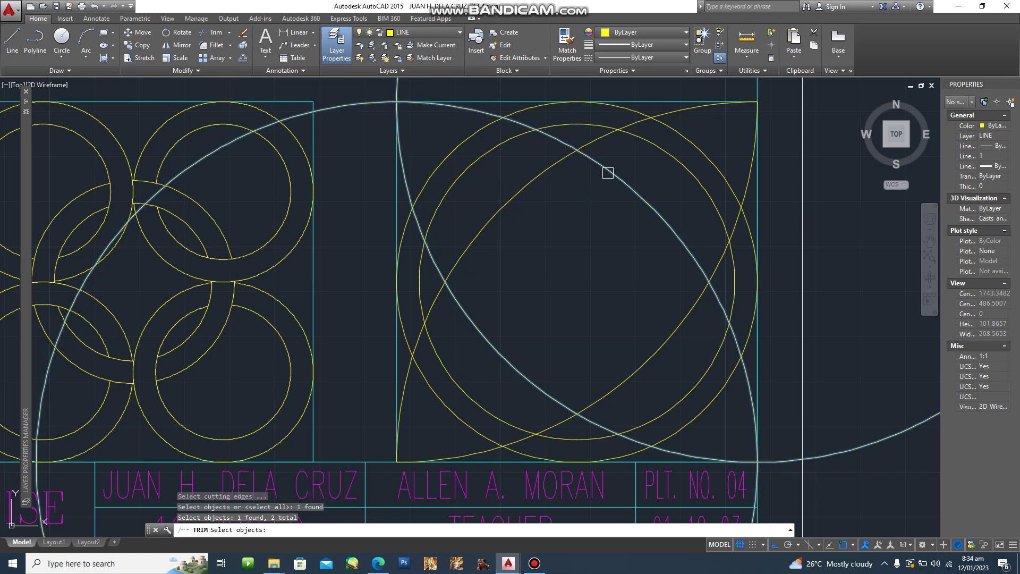
key("space")
left_click(876, 439)
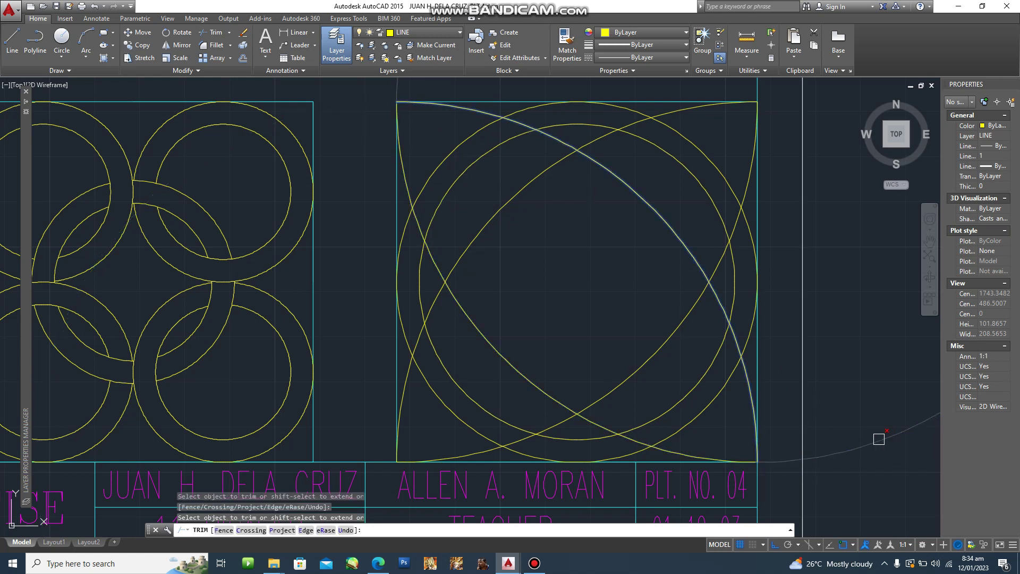
scroll(524, 205, "down", 3)
key("Escape")
key("Escape")
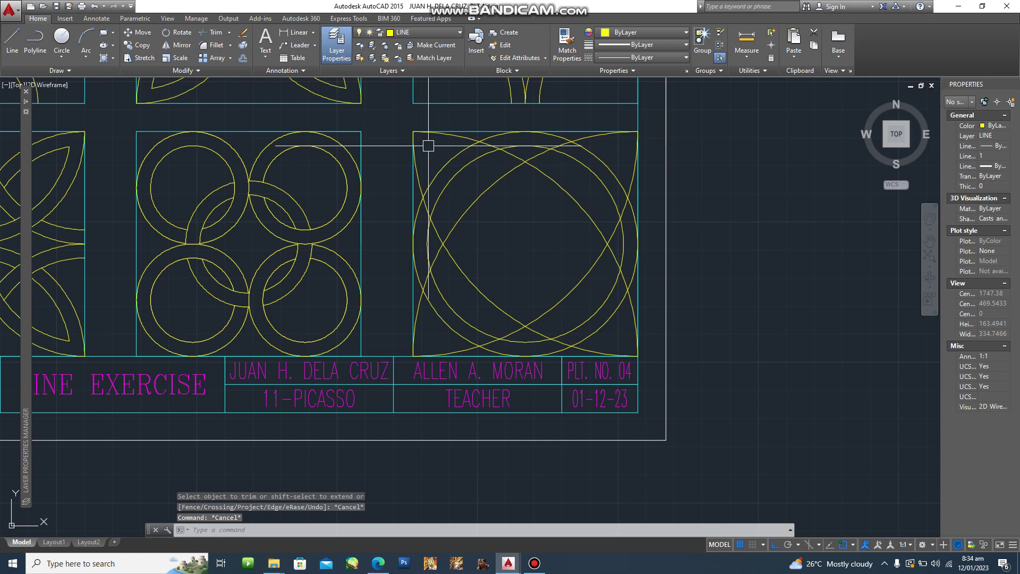
Step: Offset the two arcs joining the sixth frame's upper-left and lower-right corners 5 units inward
scroll(433, 155, "up", 3)
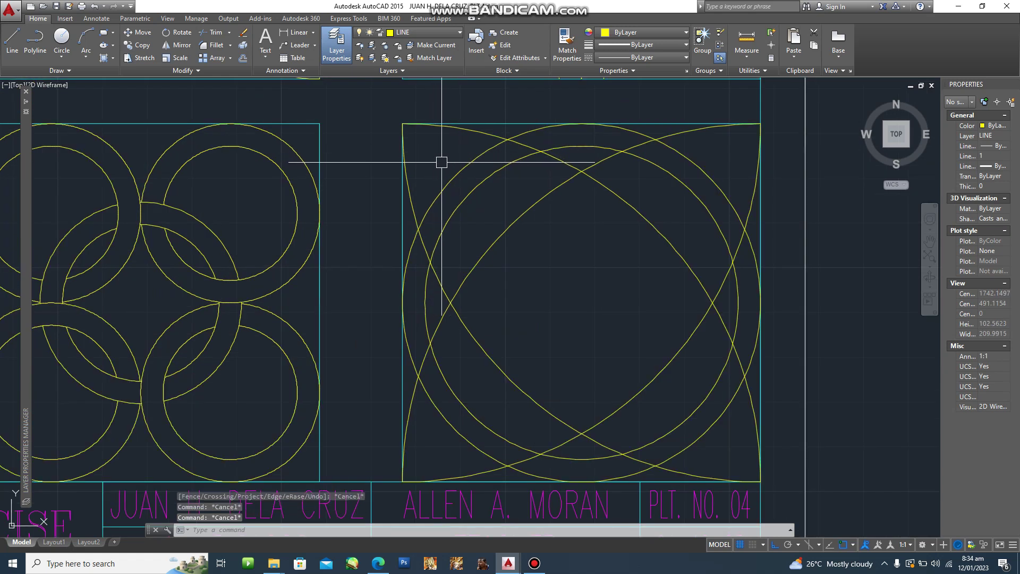
type("o")
key("Return")
key("Return")
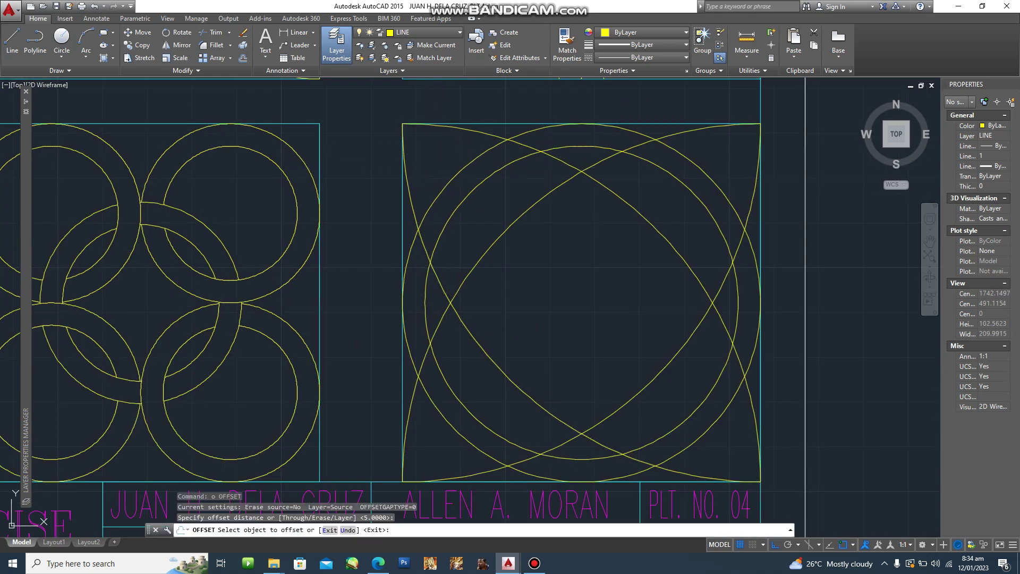
left_click(427, 159)
left_click(445, 155)
key("Escape")
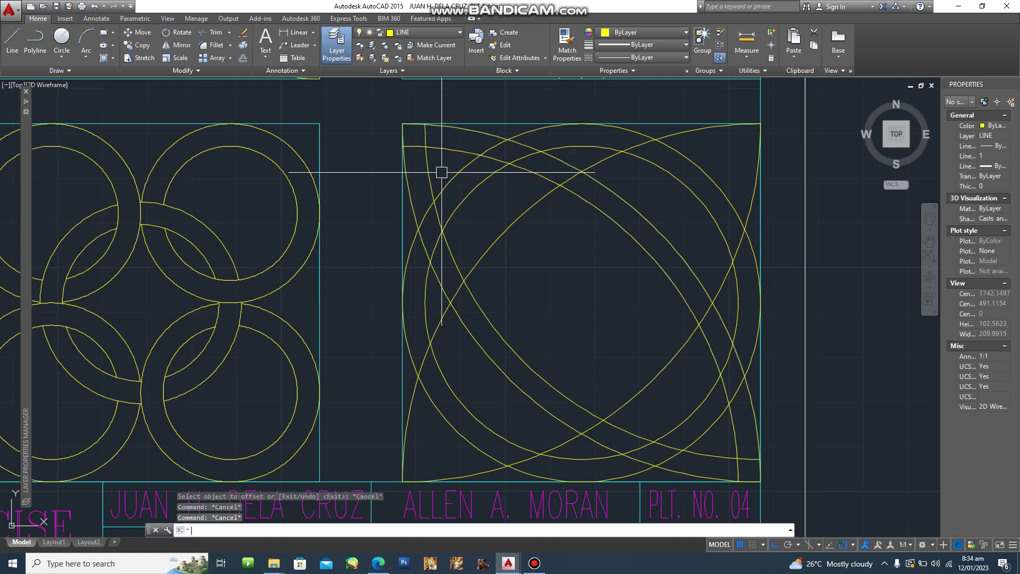
Step: Join the two offset arcs into sharp points near the upper-left and lower-right frame corners with zero-radius fillets
type("f")
key("Return")
left_click(433, 155)
left_click(718, 425)
key("Return")
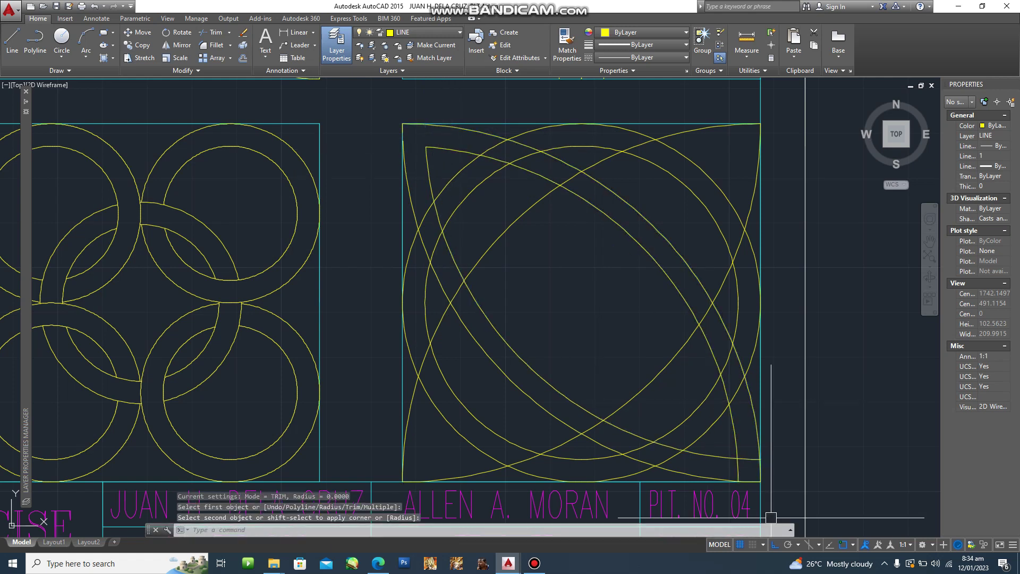
left_click(736, 440)
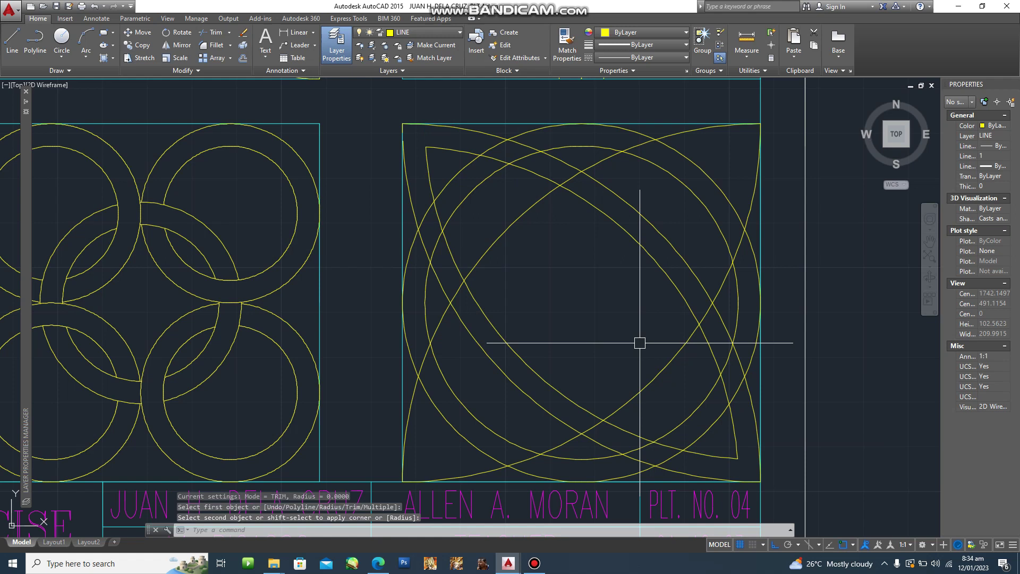
key("Escape")
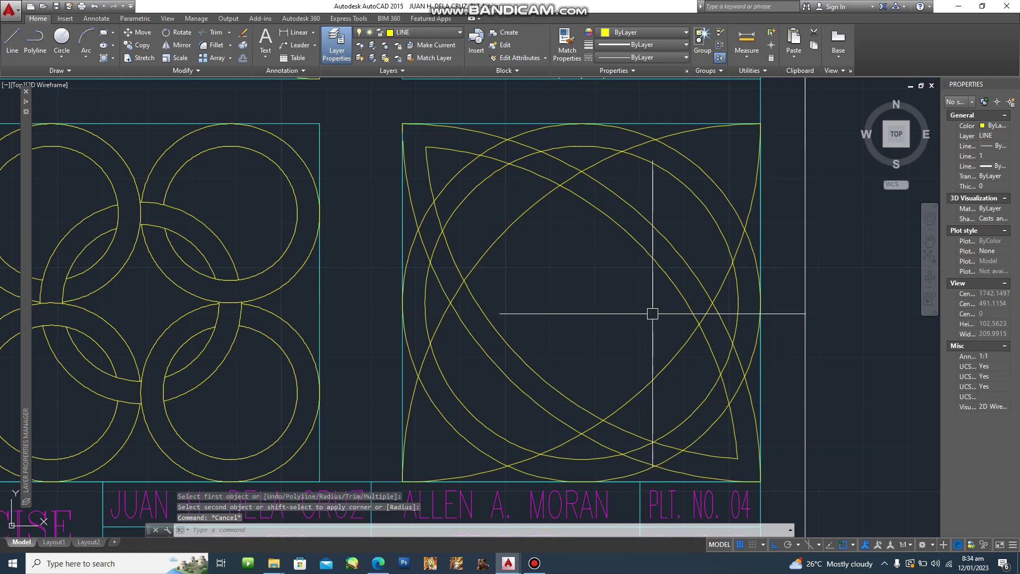
Step: Offset the two arcs joining the sixth frame's lower-left and upper-right corners 5 units inward
type("o")
key("Return")
key("Return")
left_click(729, 358)
left_click(515, 244)
left_click(501, 222)
left_click(583, 272)
key("Escape")
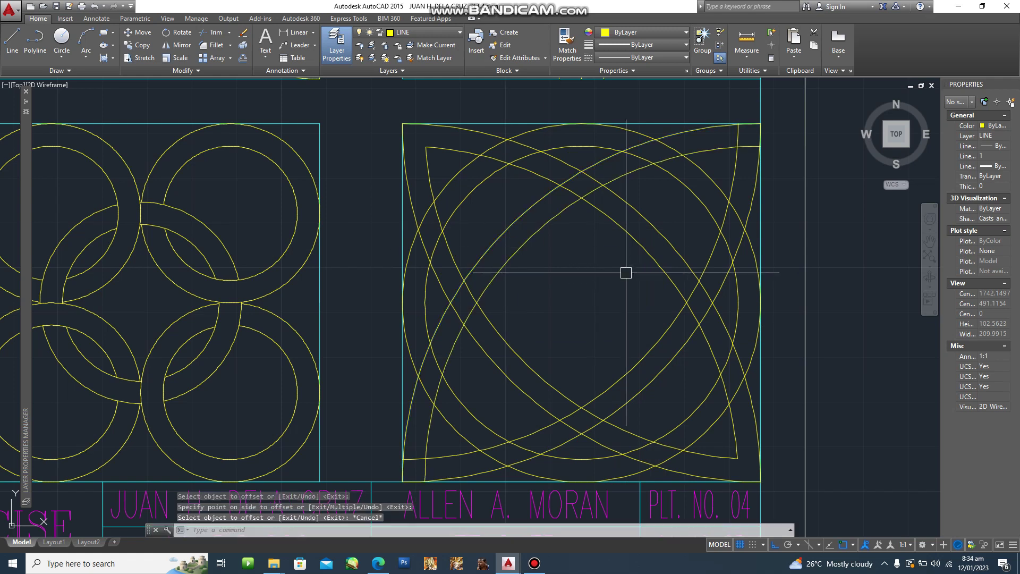
Step: Join the second pair of offset arcs into sharp points near the upper-right and lower-left frame corners with zero-radius fillets
type("f")
key("Return")
left_click(720, 154)
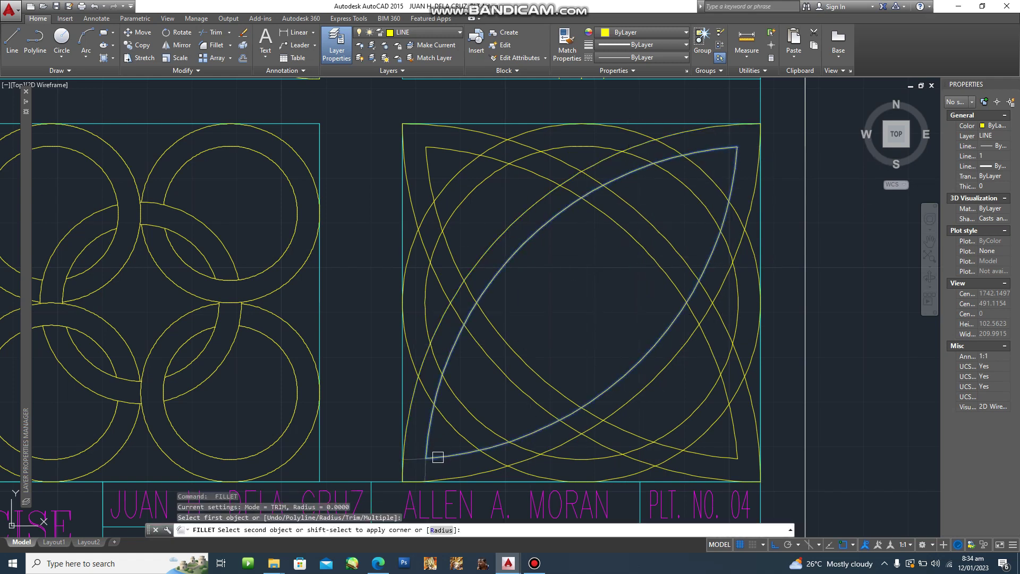
scroll(544, 376, "down", 4)
scroll(543, 376, "up", 2)
key("Escape")
key("Escape")
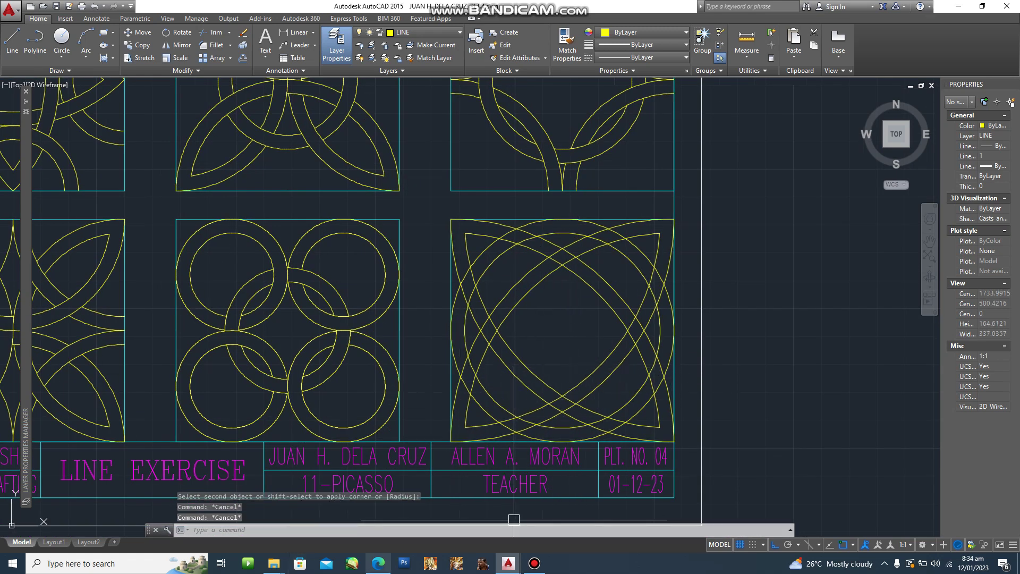
Step: Check the reference PDF, then start a trim with the whole sixth pattern and its frame as cutting edges
key("alt+Tab")
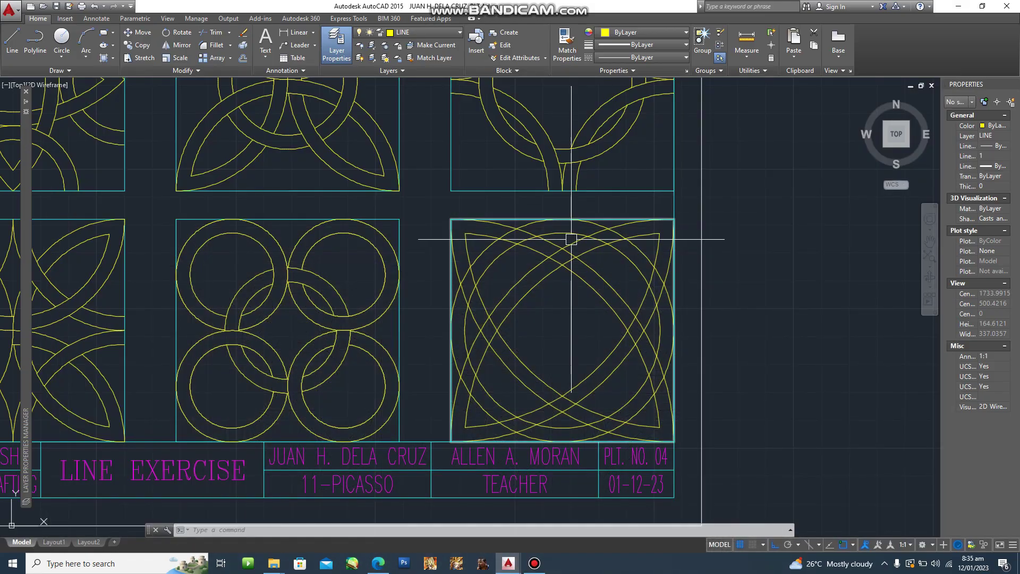
scroll(629, 237, "up", 2)
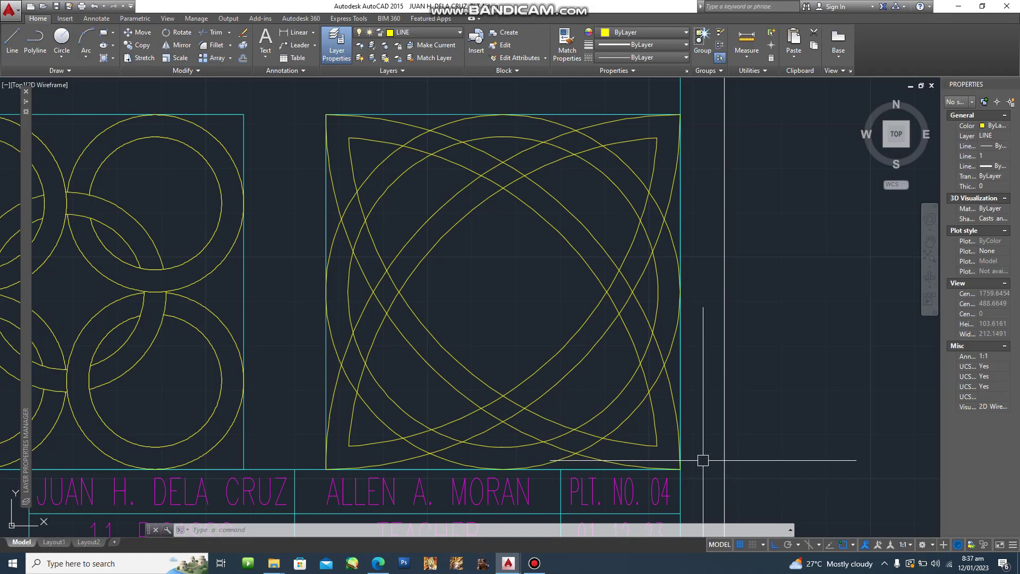
type("r")
key("Return")
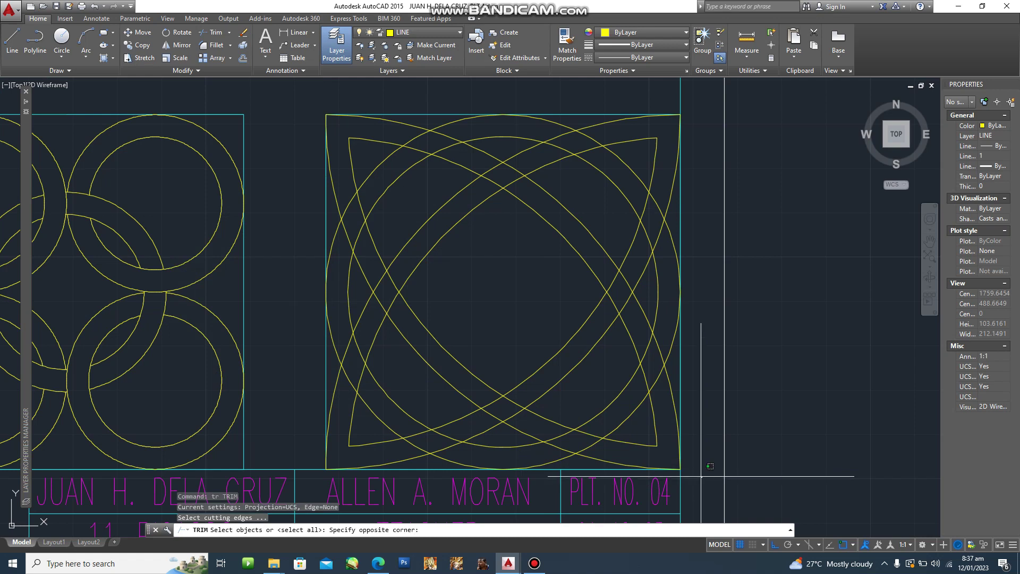
left_click(304, 103)
key("Return")
left_click(469, 301)
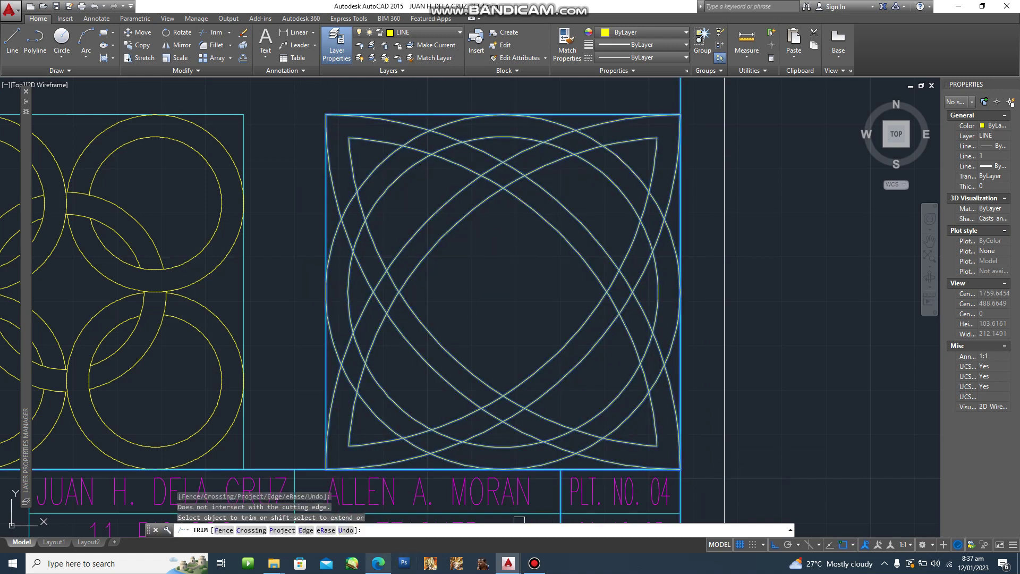
Step: Examine in the reference PDF which bands of the sixth pattern pass over and under each other
key("alt+Tab")
key("alt+Tab")
left_click(388, 509)
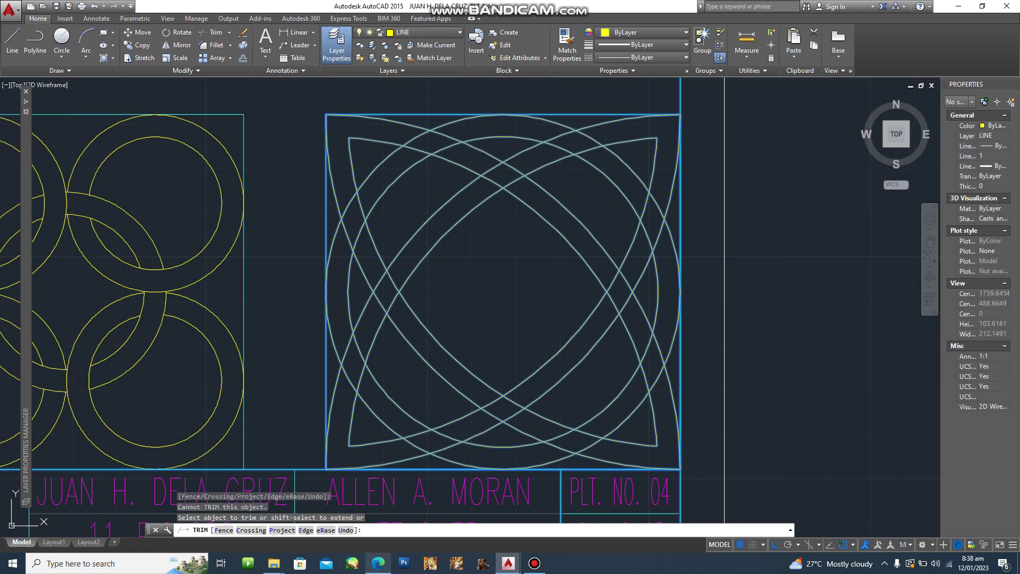
key("alt+Tab")
key("alt+Tab")
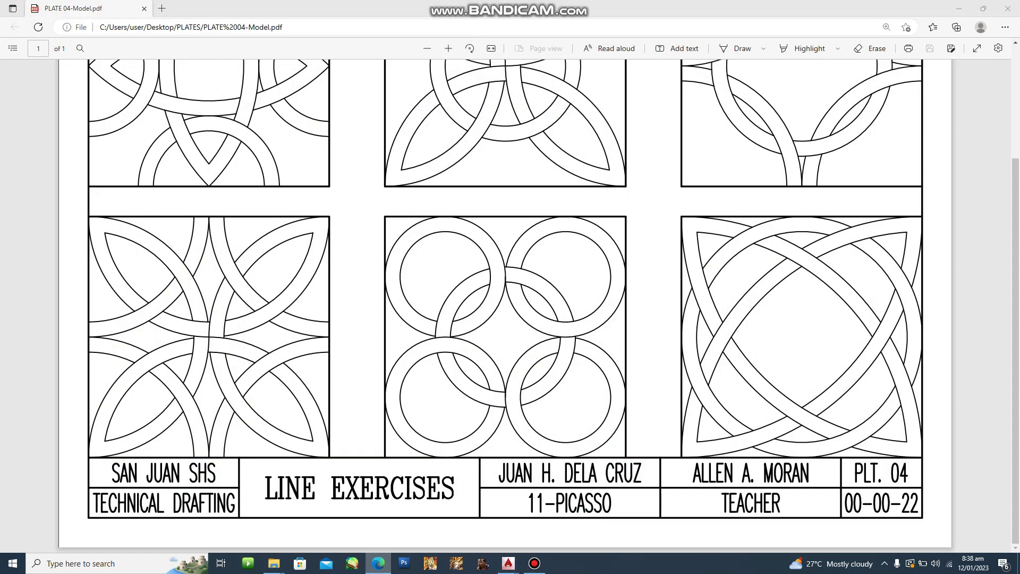
Step: Trim the hidden segments where the circular ring crosses the corner-to-corner bands, making them pass alternately over and under
scroll(404, 143, "up", 2)
left_click(428, 150)
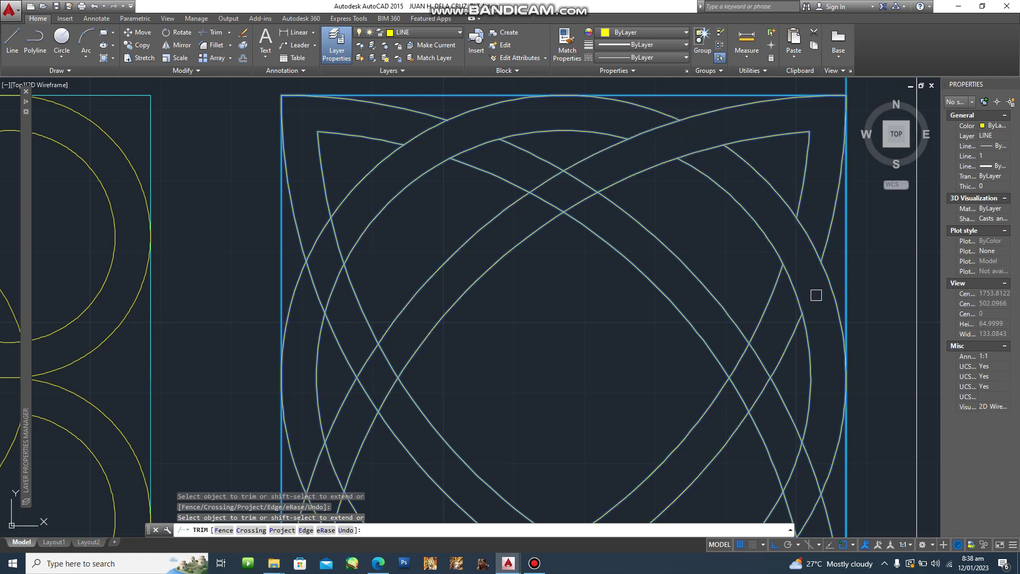
scroll(806, 371, "down", 3)
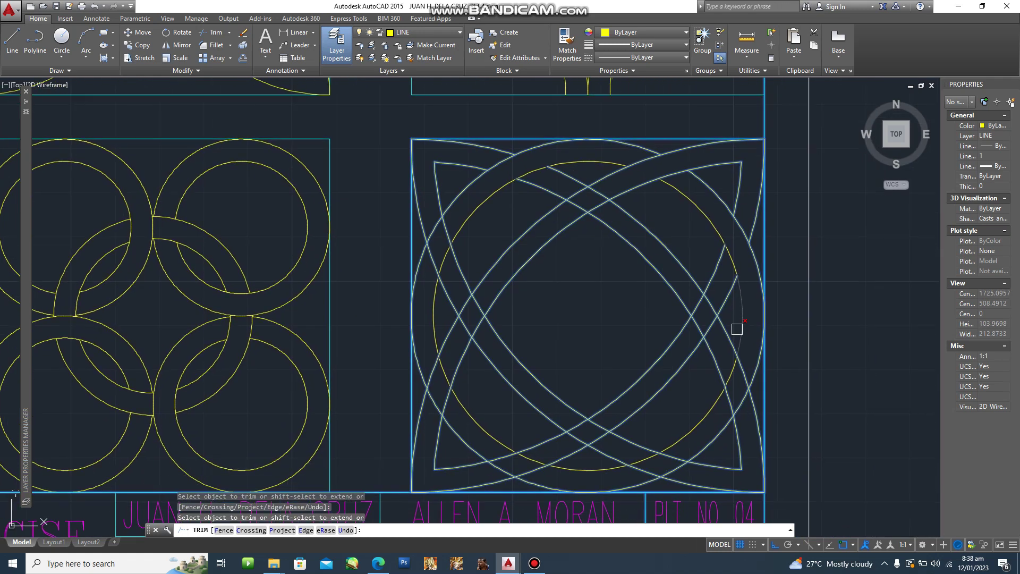
left_click(752, 373)
left_click(735, 377)
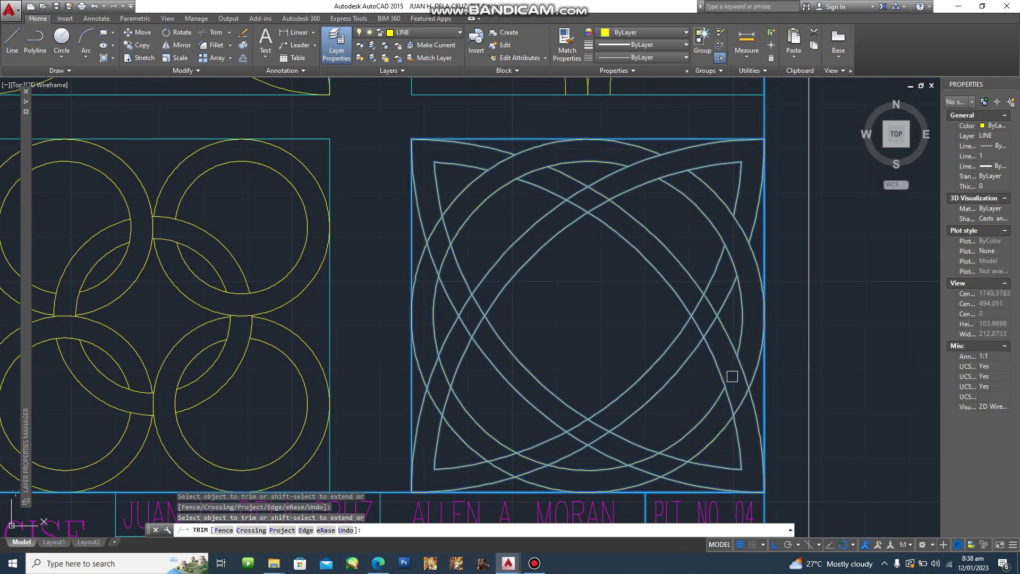
left_click(740, 403)
left_click(653, 470)
left_click(500, 471)
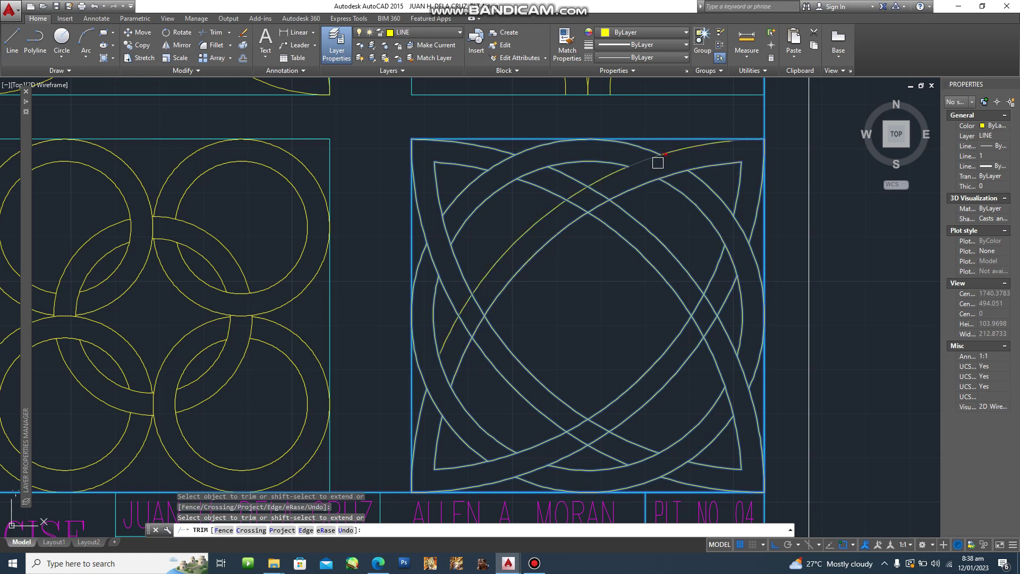
Step: Trim the hidden segments where the two corner-to-corner bands cross each other inside the ring, matching the reference weave
scroll(657, 163, "up", 3)
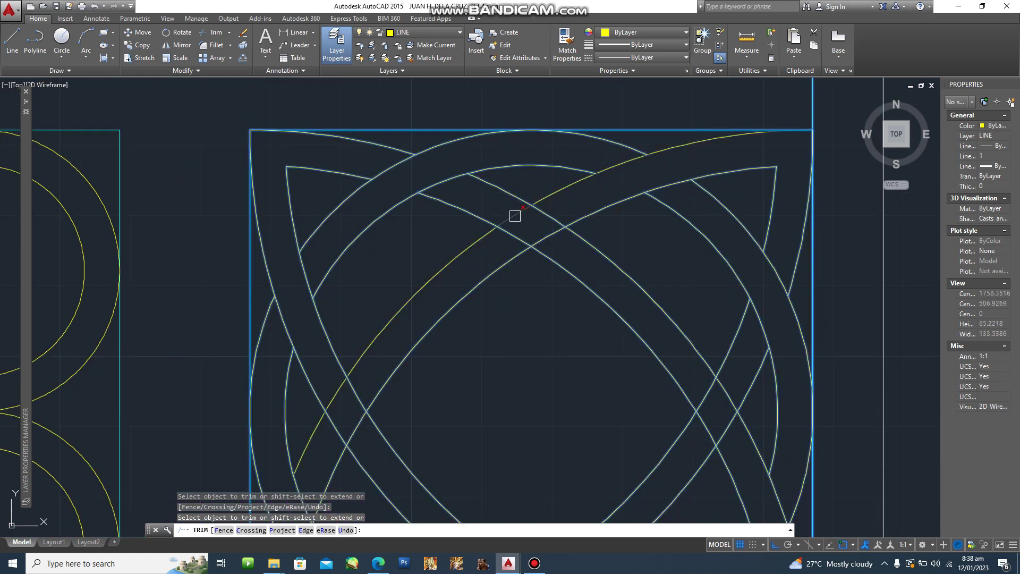
mouse_move(594, 346)
middle_mouse_down()
mouse_move(560, 262)
mouse_move(573, 246)
middle_mouse_up()
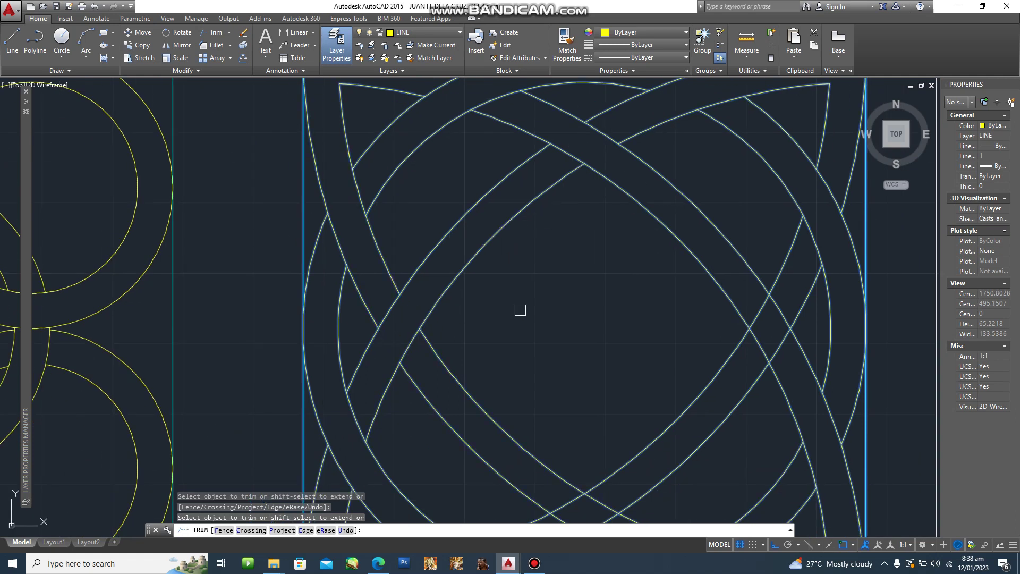
scroll(584, 336, "down", 2)
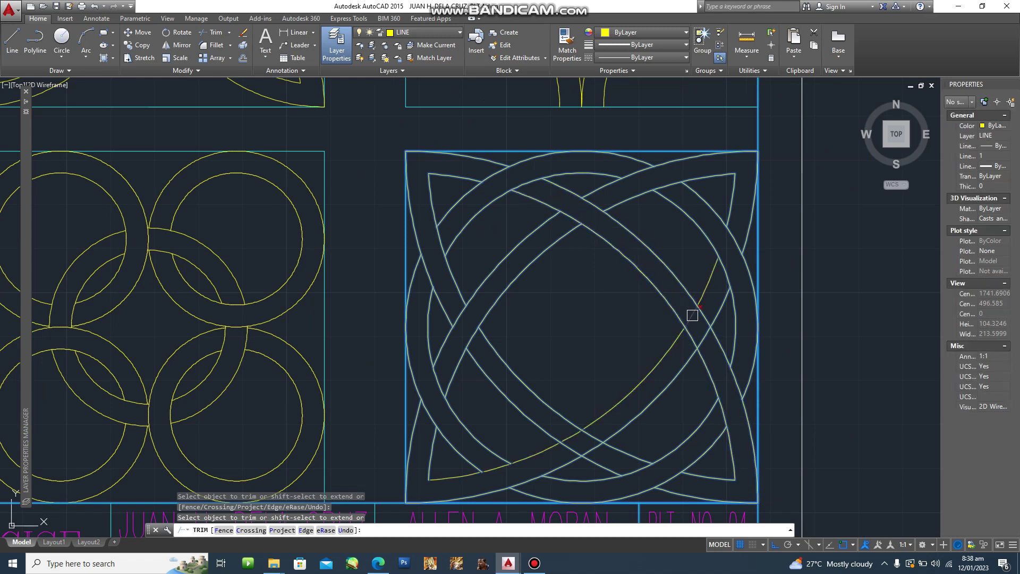
scroll(692, 315, "up", 2)
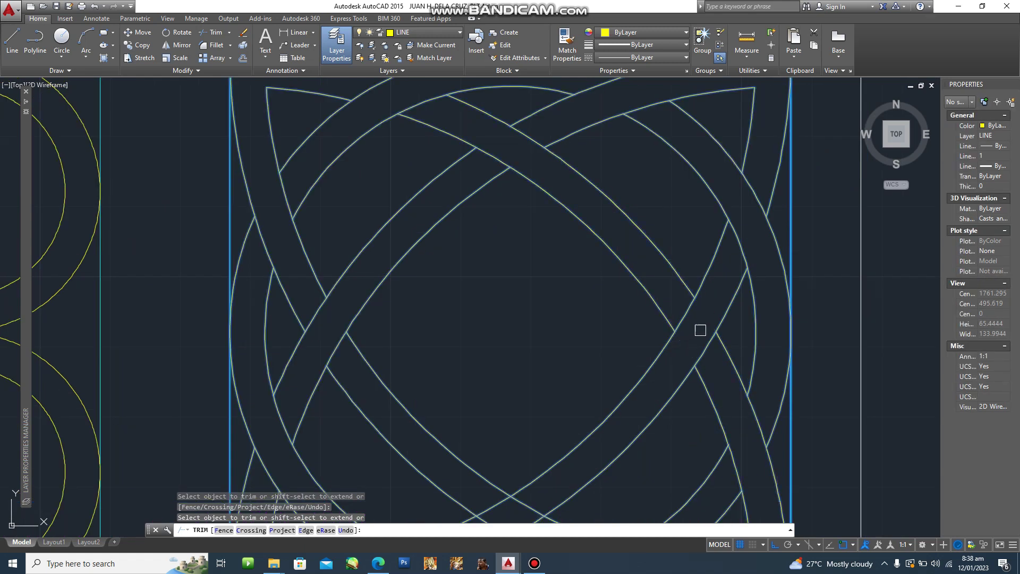
scroll(701, 330, "down", 2)
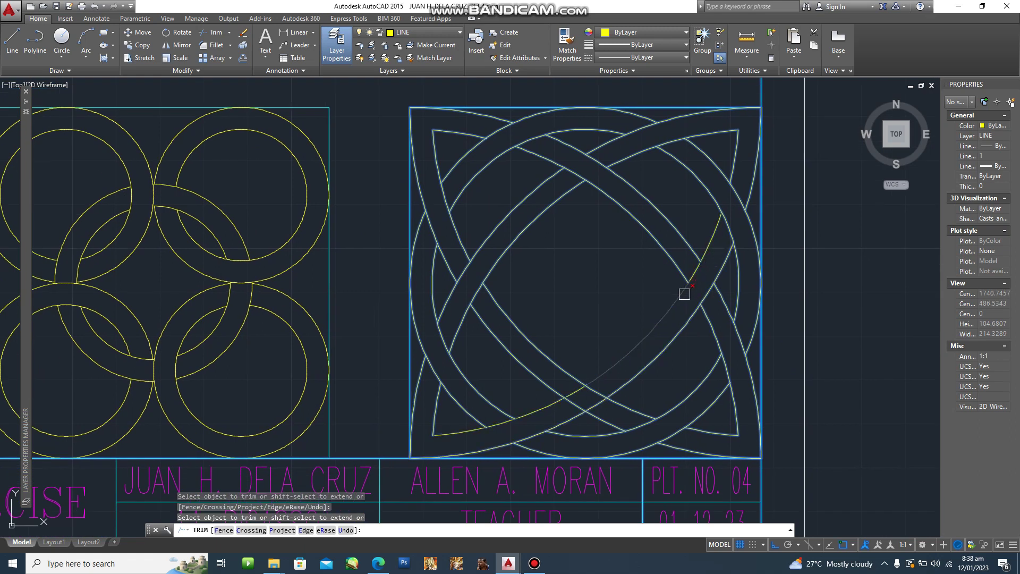
scroll(596, 400, "up", 2)
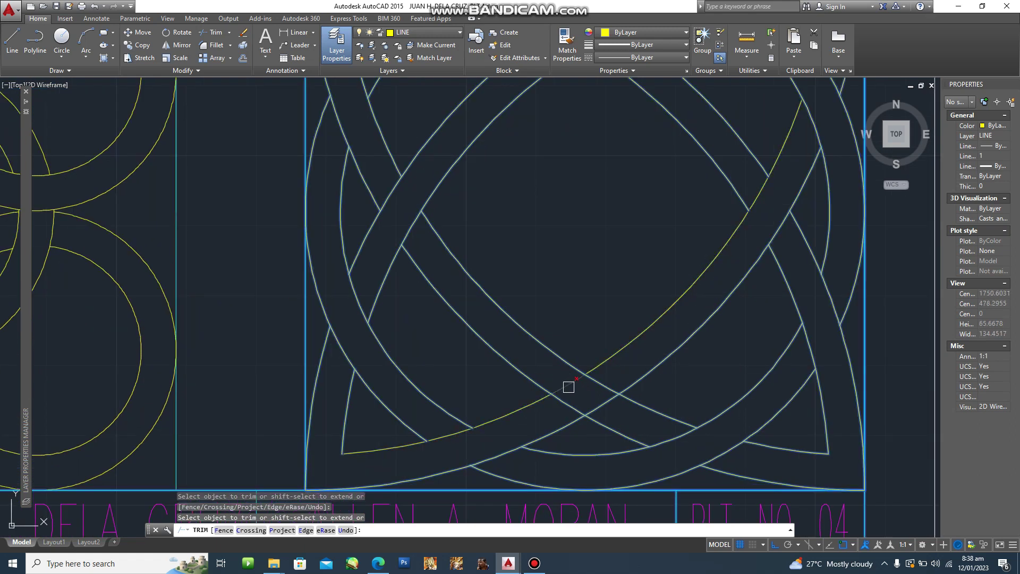
scroll(606, 402, "down", 4)
left_click(664, 378)
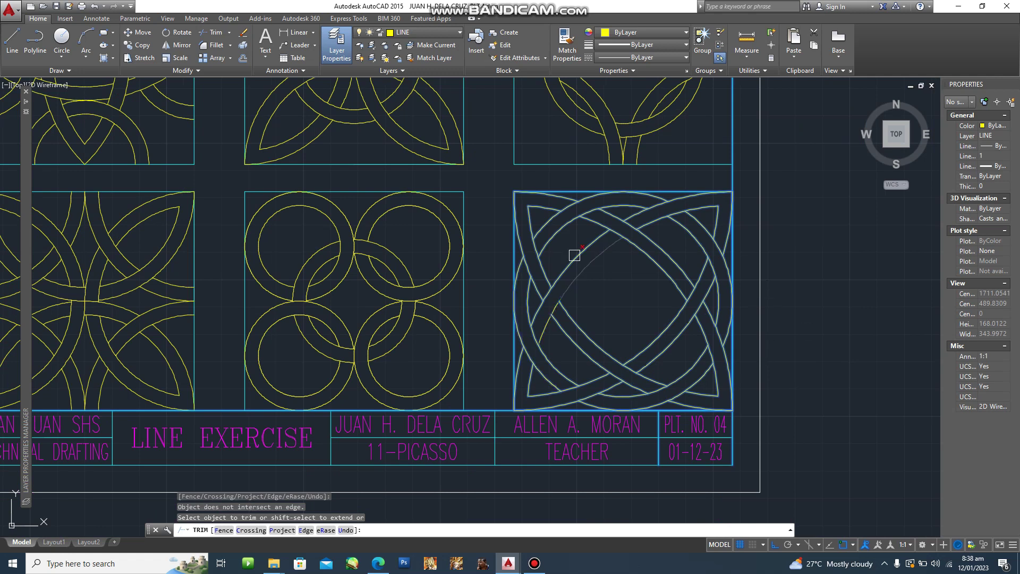
Step: End the trim operation on the sixth pattern and save the finished Plate 04 line exercise drawing
scroll(553, 382, "down", 2)
scroll(554, 367, "up", 3)
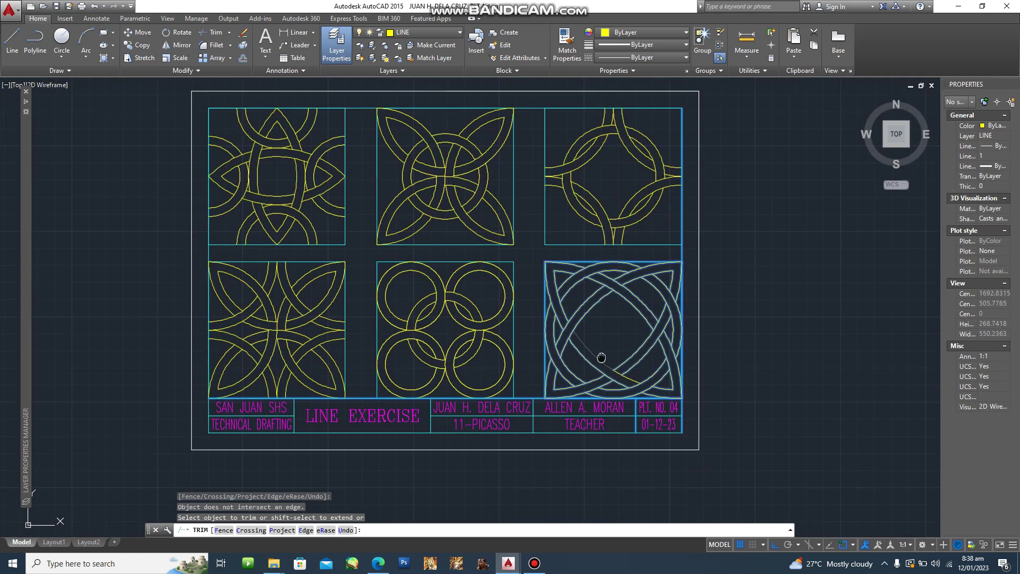
scroll(635, 315, "down", 3)
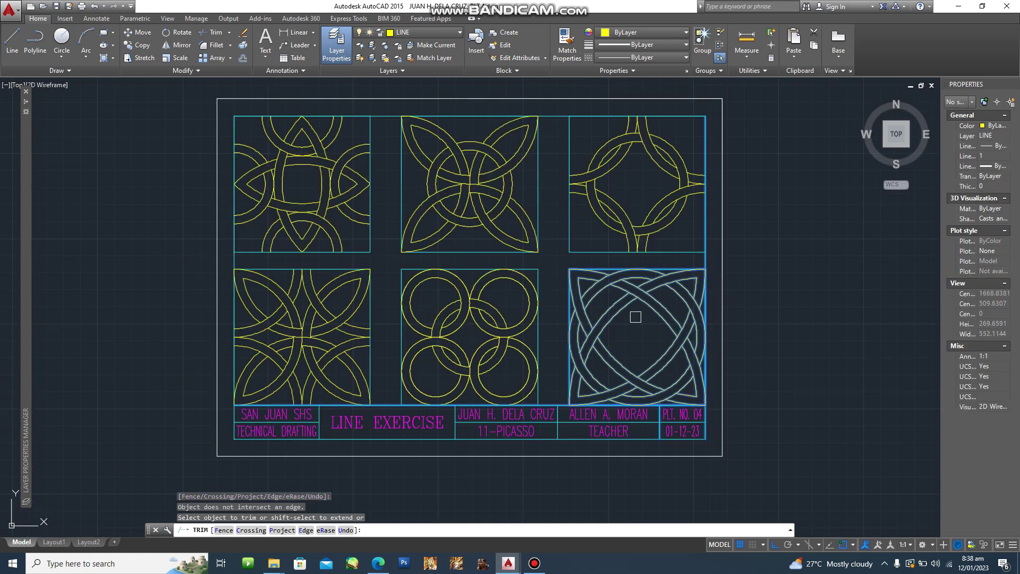
left_click(721, 413)
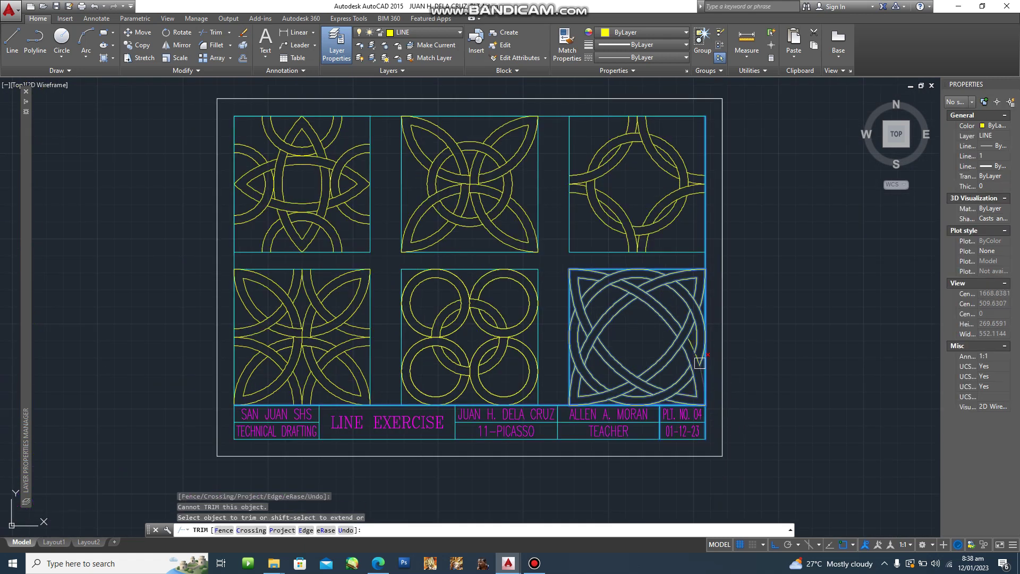
middle_click_drag(699, 363, 703, 369)
key("Escape")
key("Escape")
key("Escape")
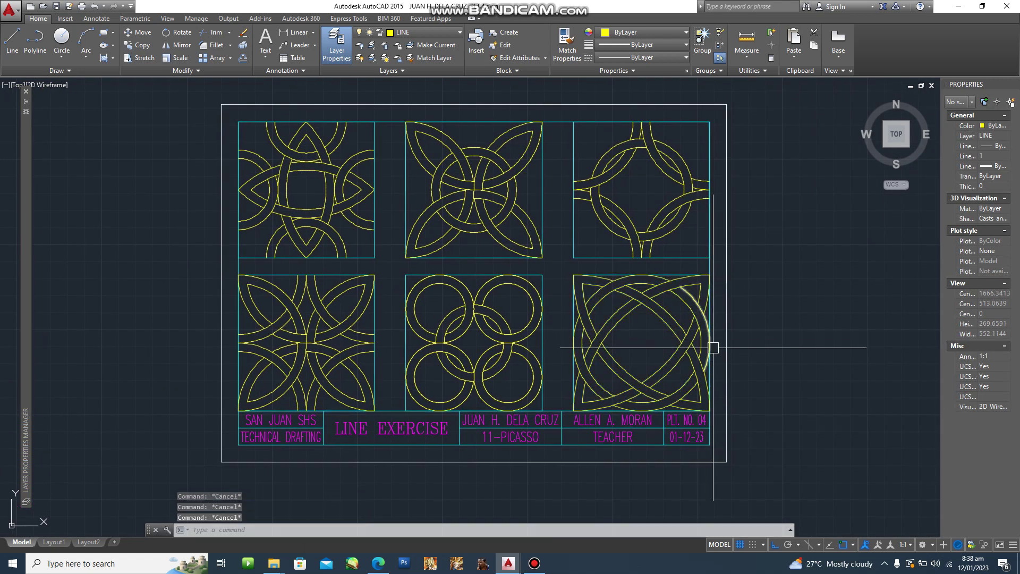
middle_click_drag(709, 362, 729, 369)
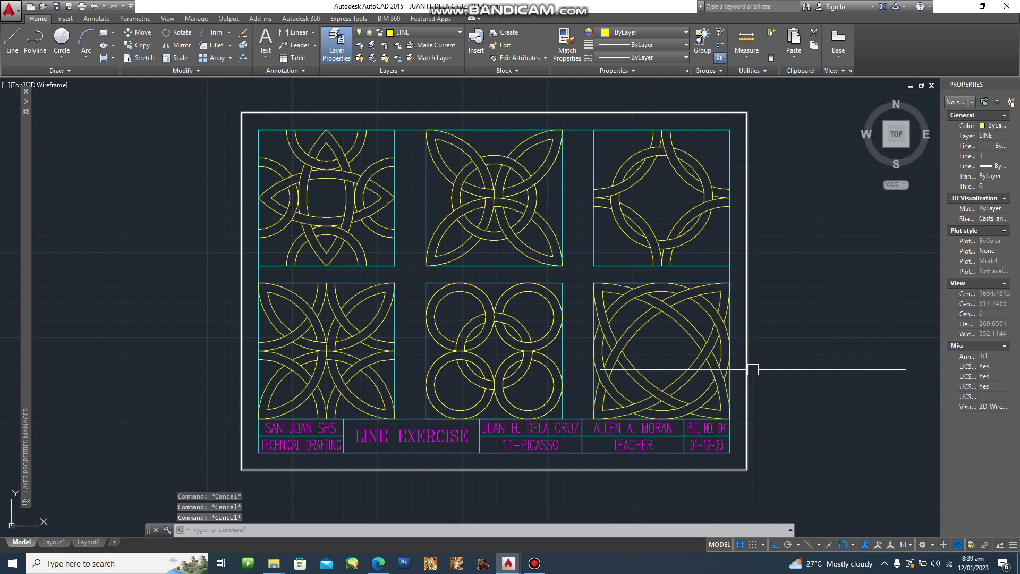
key("ctrl+s")
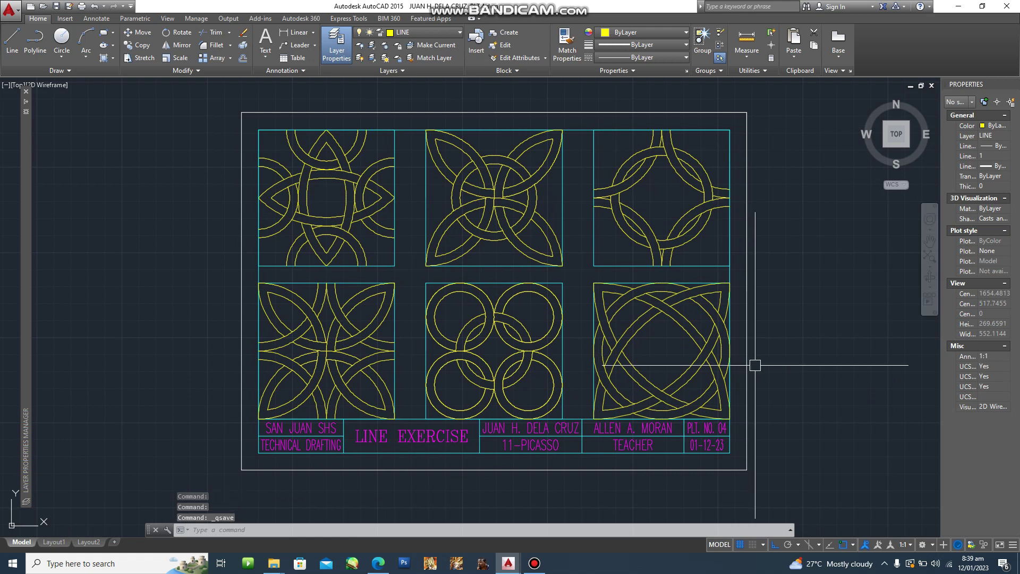